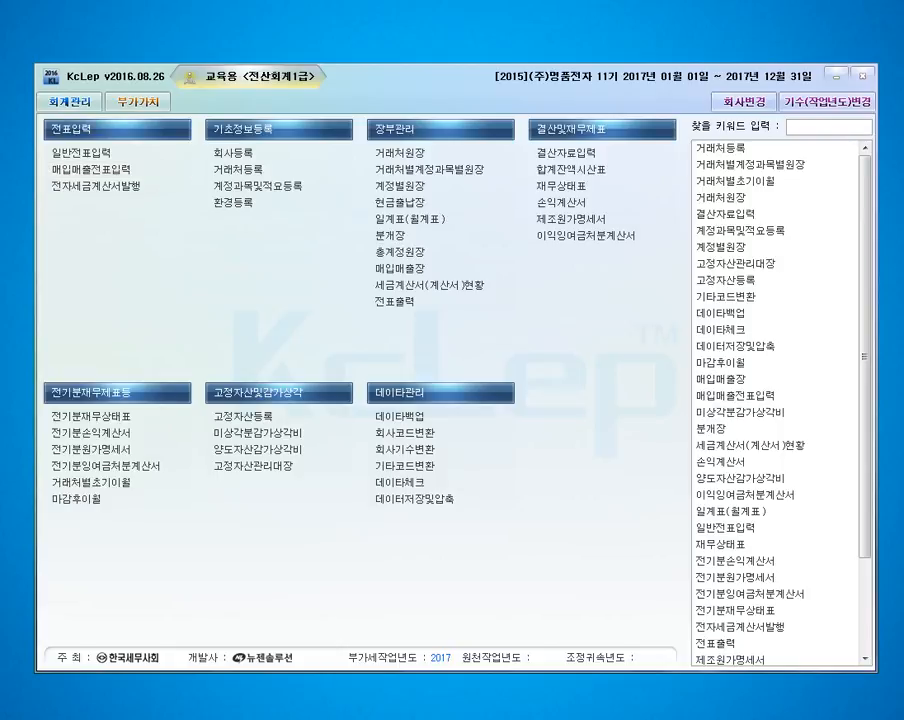
Step: Open purchase and sales voucher entry (매입매출전표입력) and start a voucher dated March 1, 2017
{"action": "left_click_drag", "start_coordinate": [903, 95], "coordinate": [336, 81]}
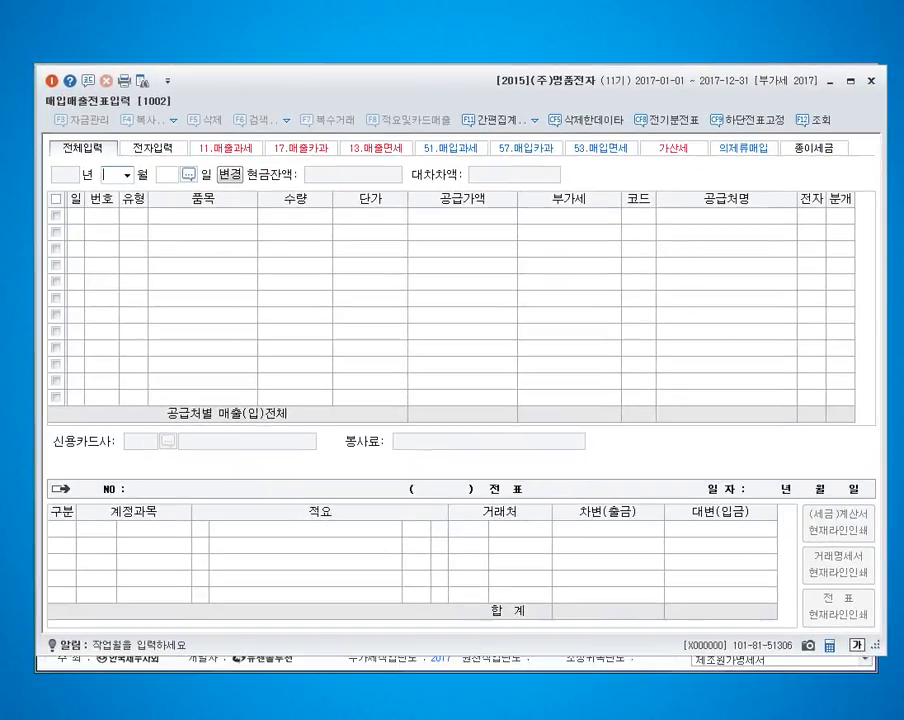
{"action": "type", "text": "03"}
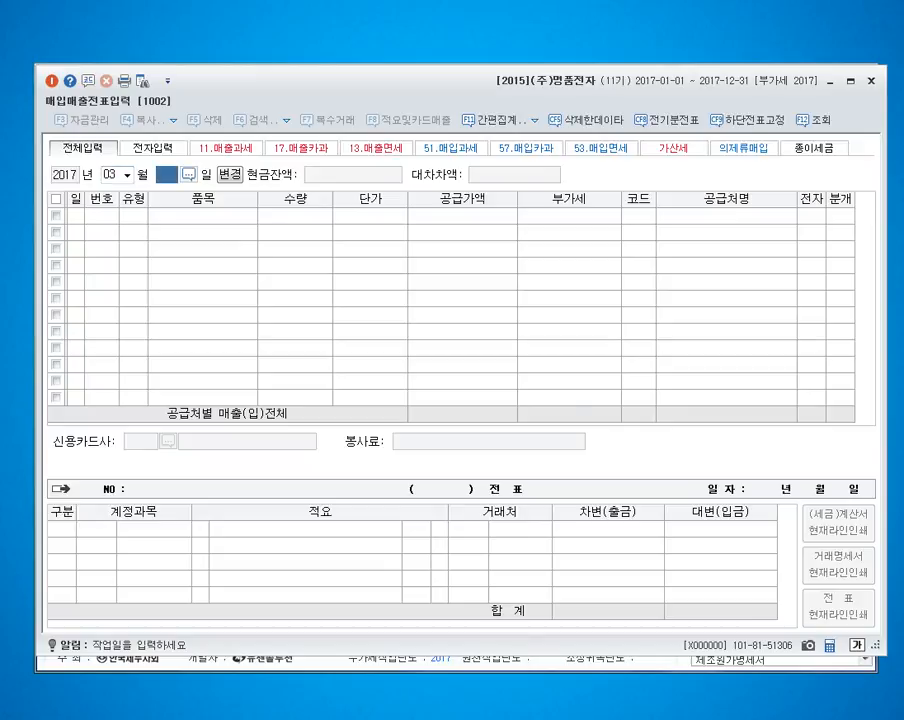
{"action": "key", "text": "Return"}
{"action": "type", "text": "1"}
{"action": "key", "text": "Return"}
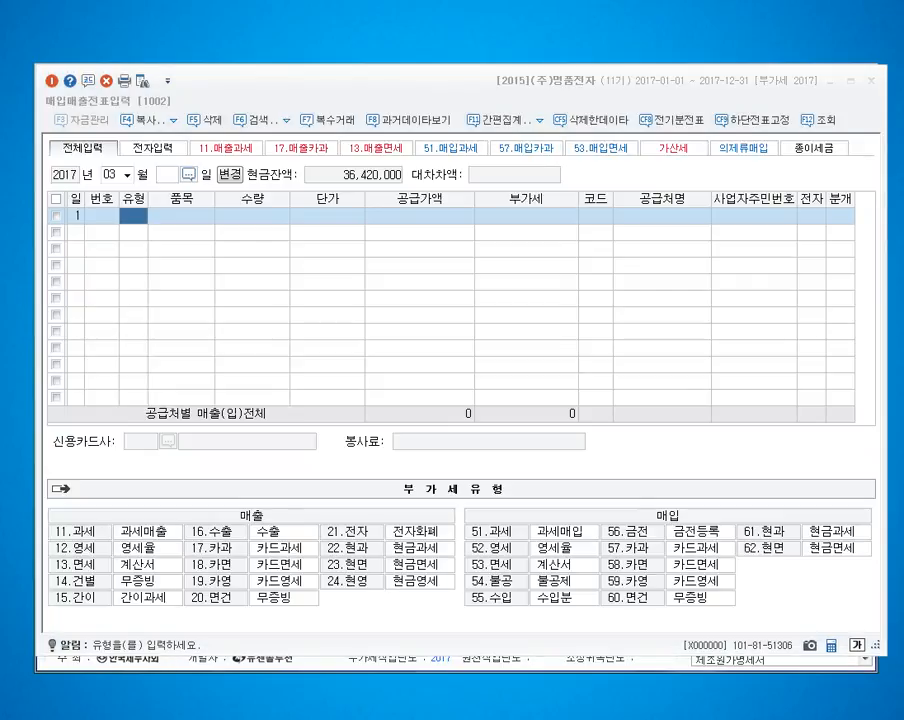
Step: Set the voucher's VAT type to 51, taxable purchase (과세매입)
{"action": "mouse_move", "coordinate": [866, 648]}
{"action": "left_mouse_down"}
{"action": "mouse_move", "coordinate": [495, 642]}
{"action": "mouse_move", "coordinate": [642, 440]}
{"action": "mouse_move", "coordinate": [872, 605]}
{"action": "mouse_move", "coordinate": [884, 634]}
{"action": "left_mouse_up"}
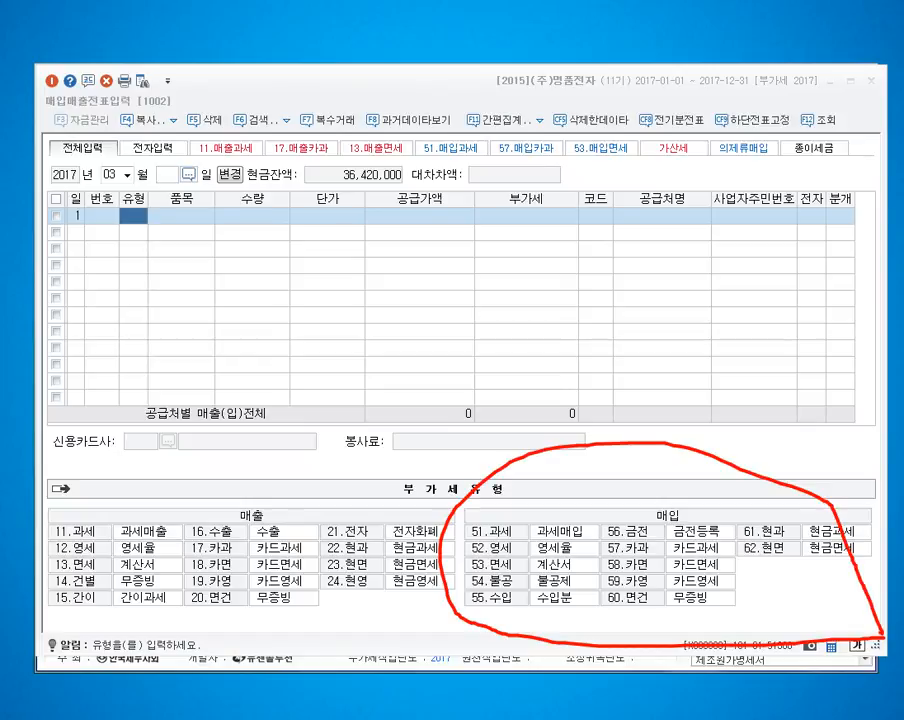
{"action": "key", "text": "Escape"}
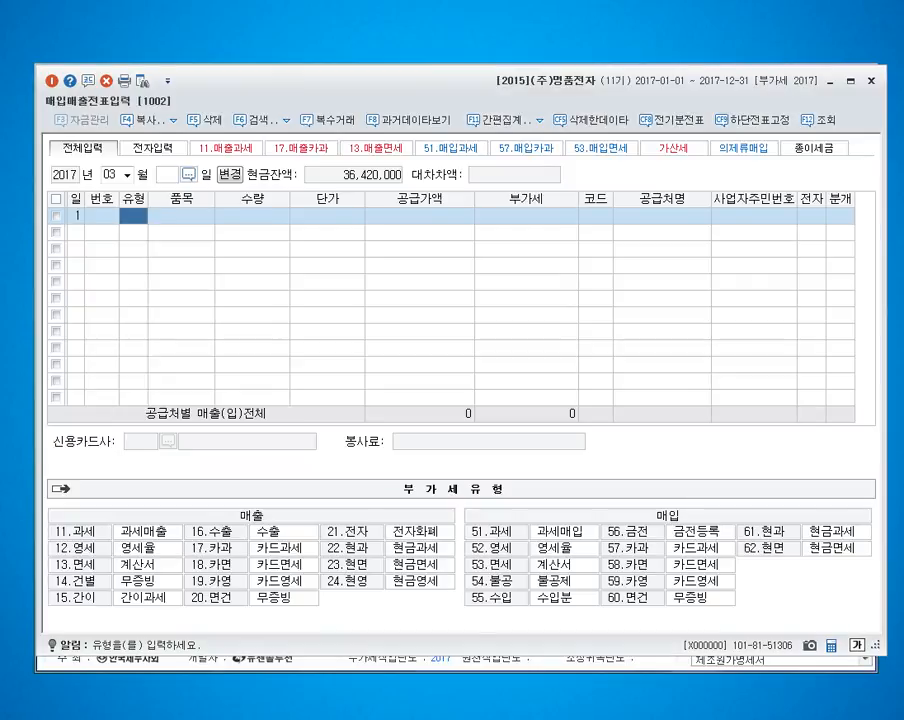
{"action": "type", "text": "51"}
{"action": "key", "text": "Return"}
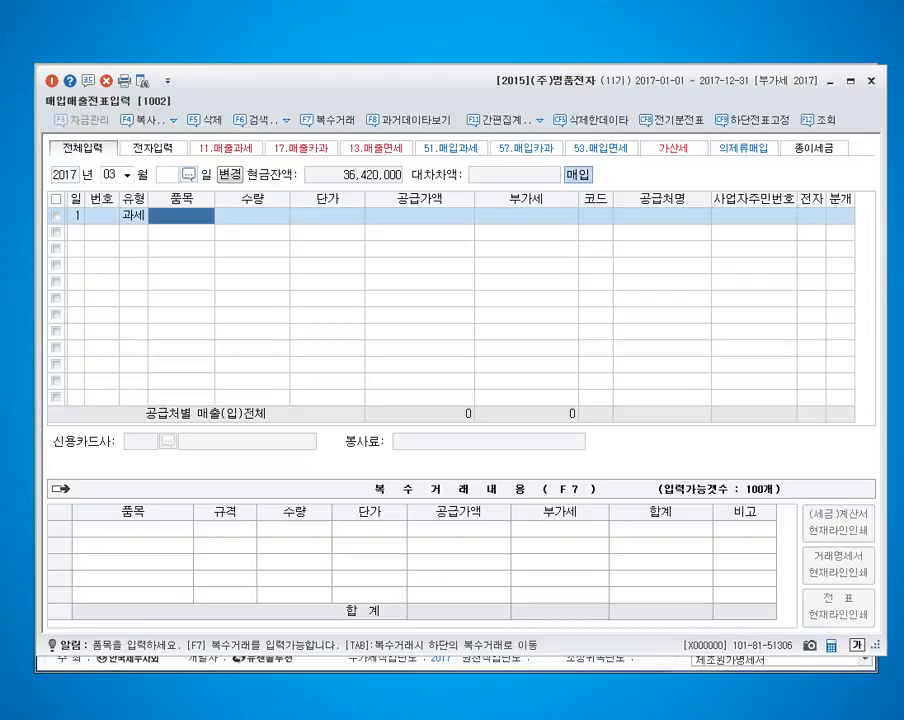
Step: Start multiple-item entry (복수거래) and add 부품A with specification T, quantity 50 and unit price 10,000
{"action": "key", "text": "F7"}
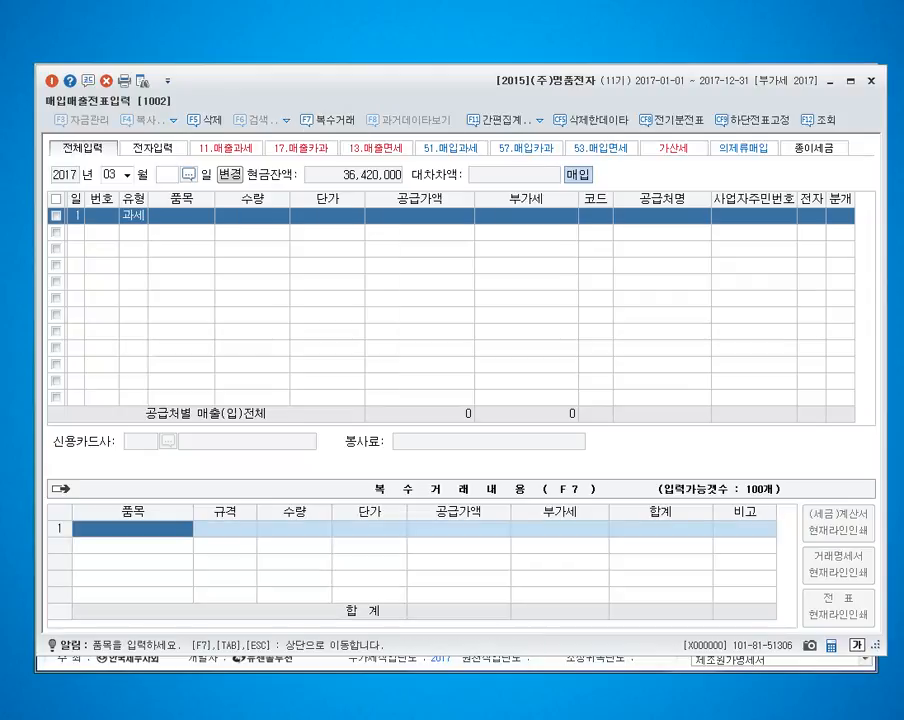
{"action": "type", "text": "부푸ㅡㅁ"}
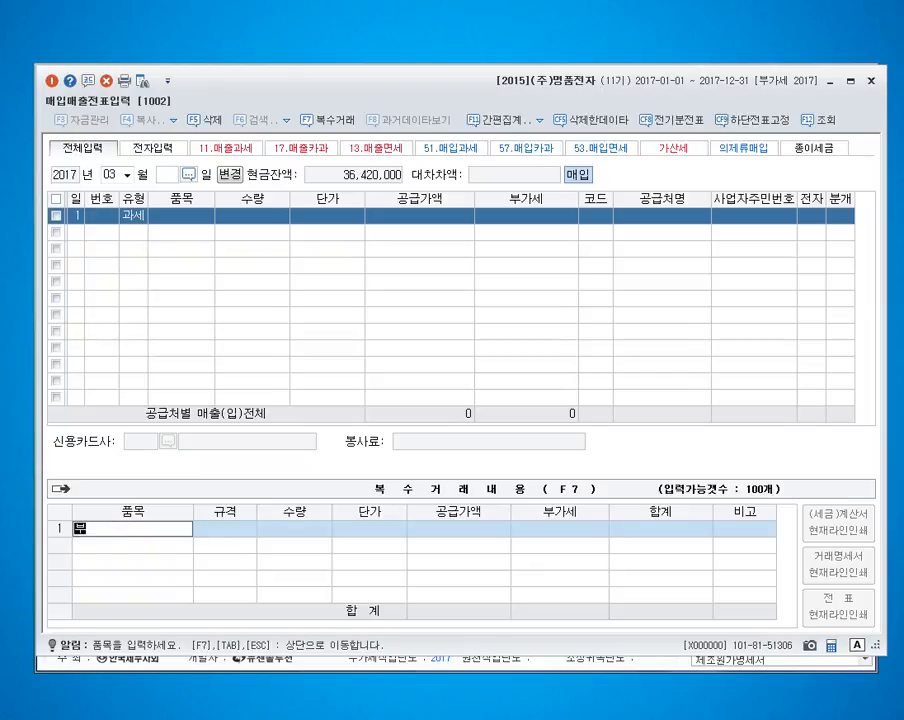
{"action": "key", "text": "BackSpace"}
{"action": "key", "text": "BackSpace"}
{"action": "key", "text": "BackSpace"}
{"action": "type", "text": "품A"}
{"action": "key", "text": "Return"}
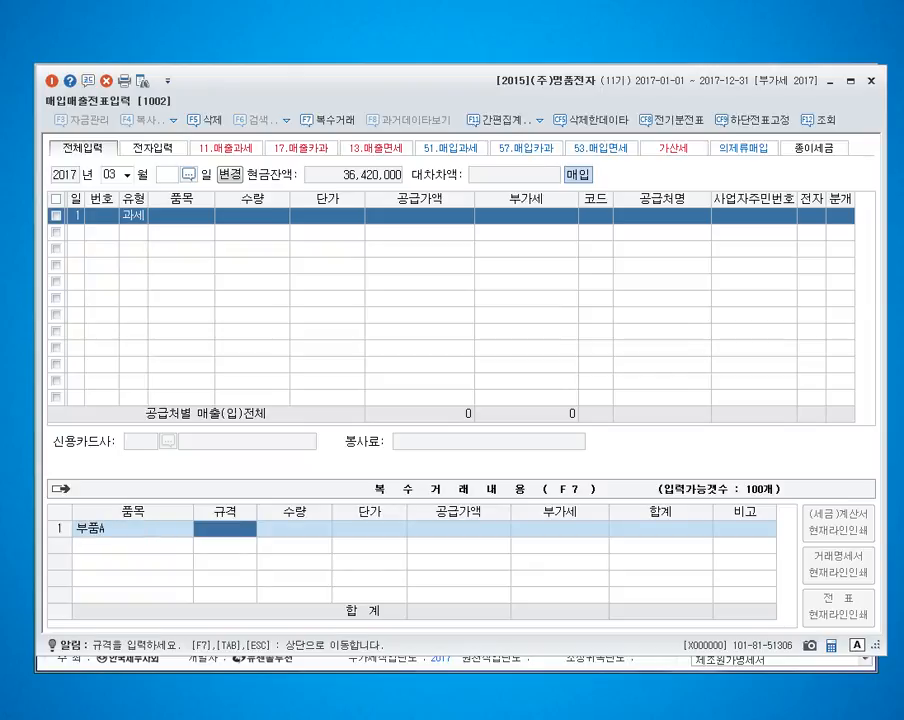
{"action": "key", "text": "Return"}
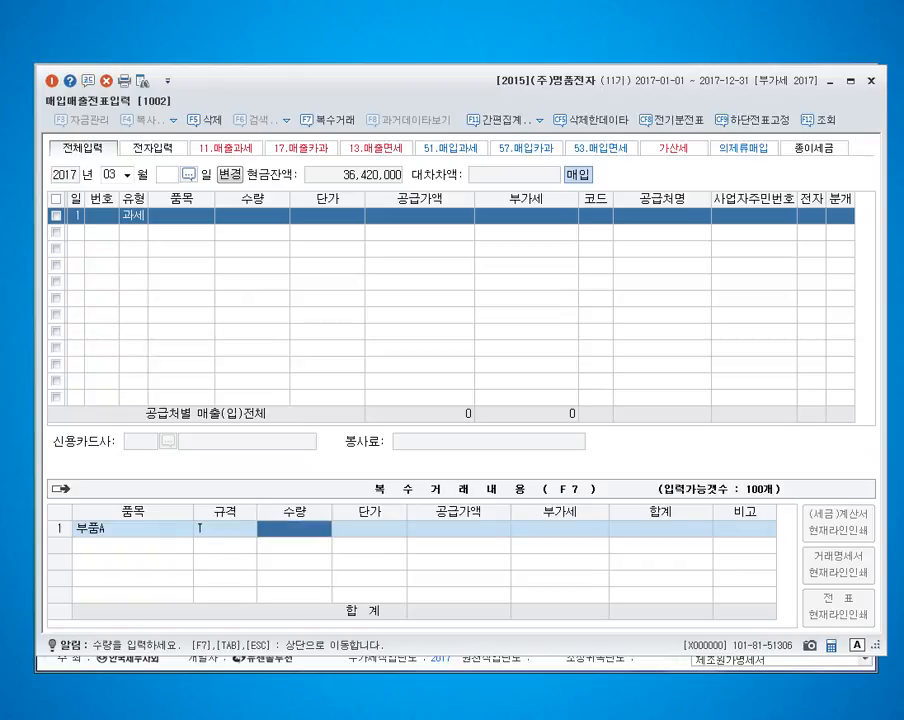
{"action": "type", "text": "50"}
{"action": "key", "text": "Return"}
{"action": "type", "text": "10,000"}
{"action": "key", "text": "Return"}
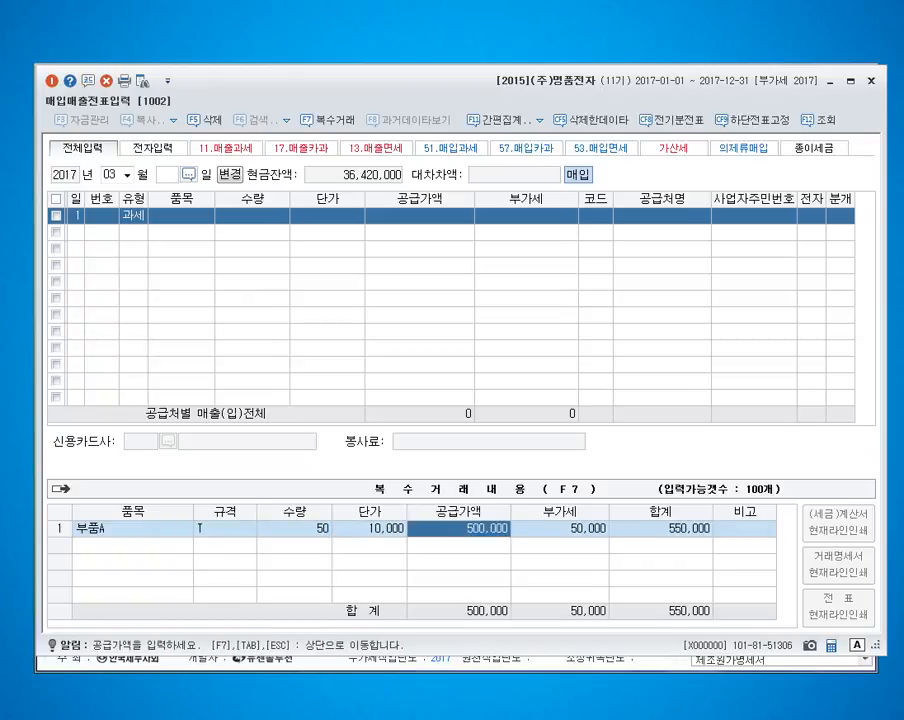
{"action": "key", "text": "Return"}
Step: Add a second item line for 부품B with specification P, quantity 30 and unit price 20,000, and return to the voucher line
{"action": "type", "text": "부품B"}
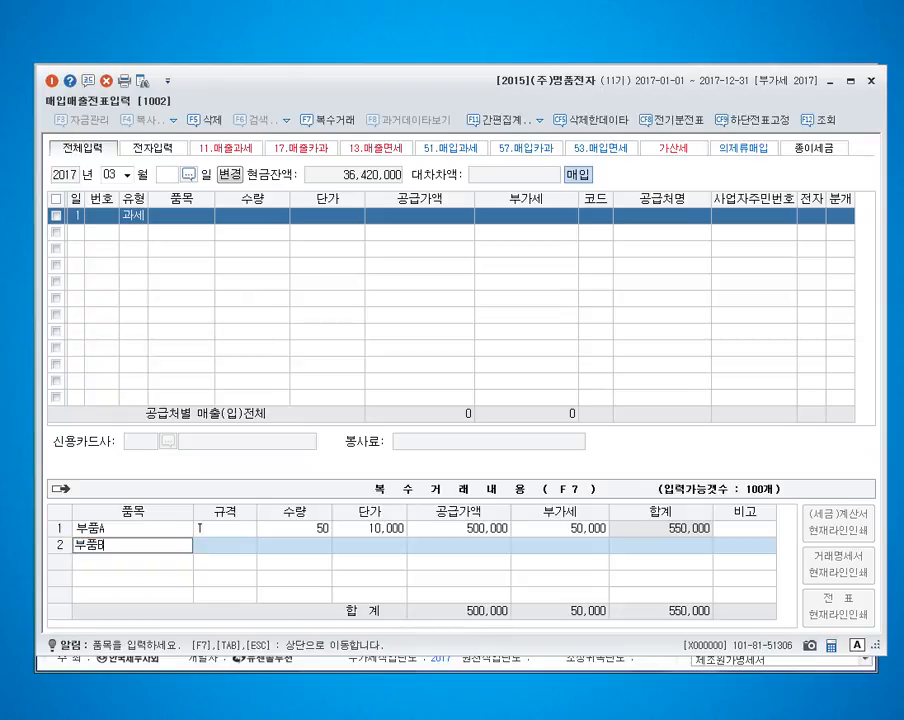
{"action": "key", "text": "Return"}
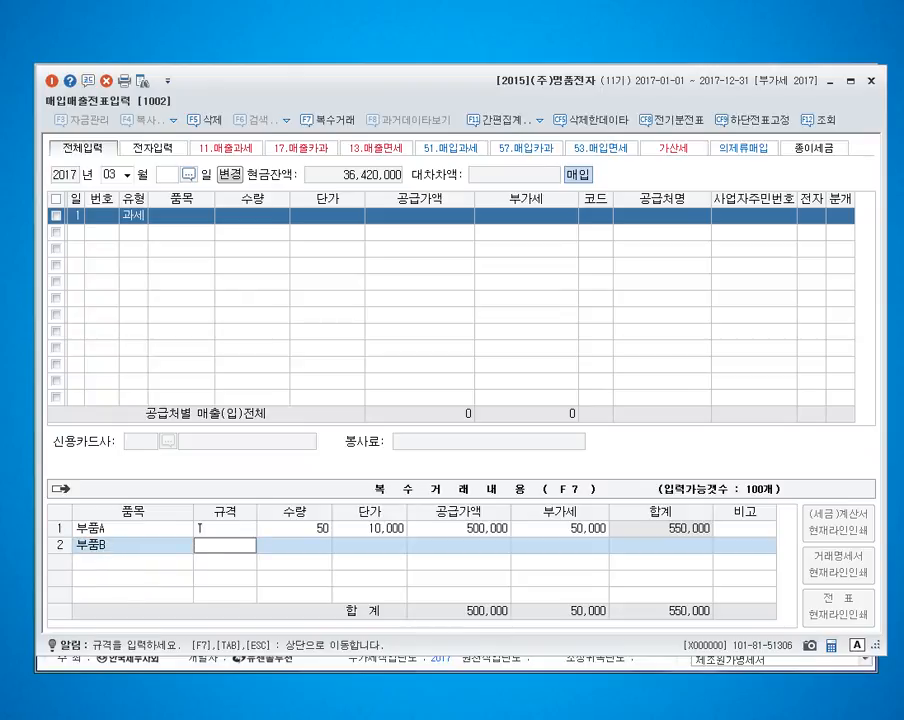
{"action": "type", "text": "P"}
{"action": "key", "text": "Return"}
{"action": "type", "text": "30"}
{"action": "key", "text": "Return"}
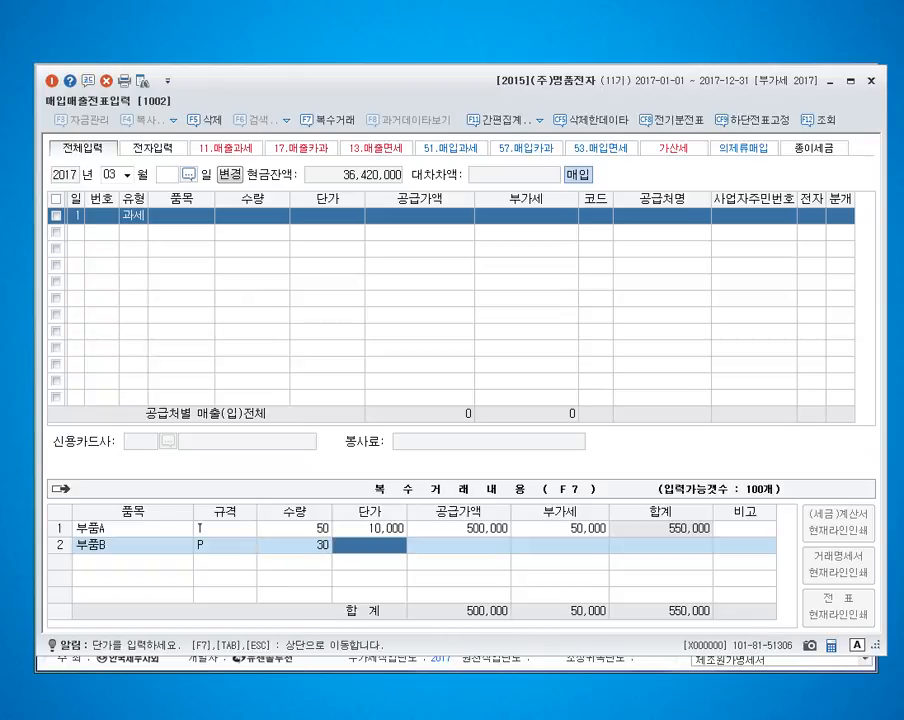
{"action": "type", "text": "20000"}
{"action": "key", "text": "Return"}
{"action": "key", "text": "Return"}
{"action": "key", "text": "Return"}
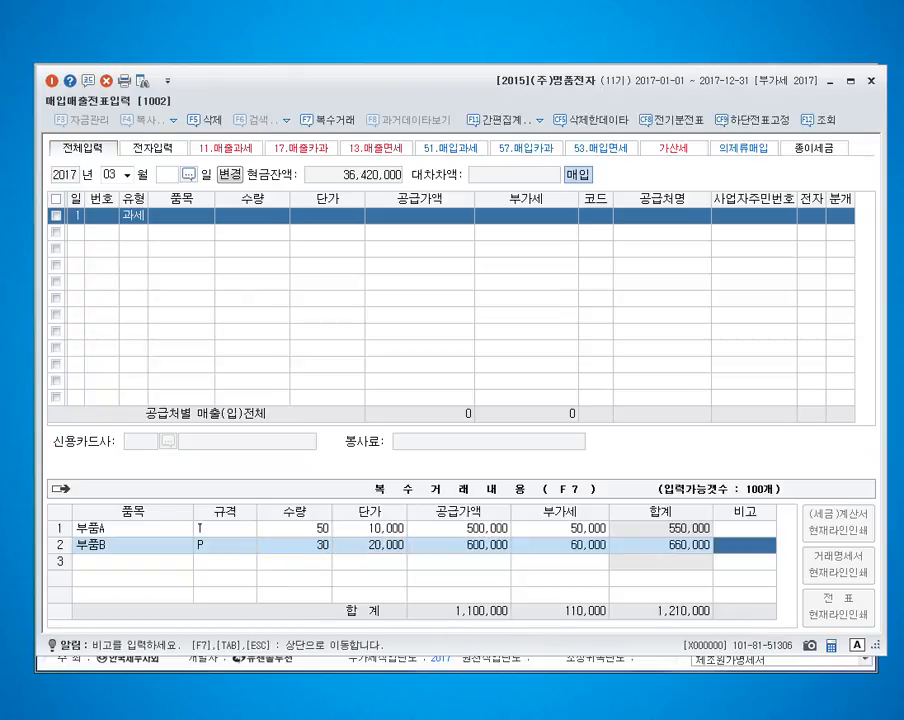
{"action": "key", "text": "Return"}
{"action": "key", "text": "Escape"}
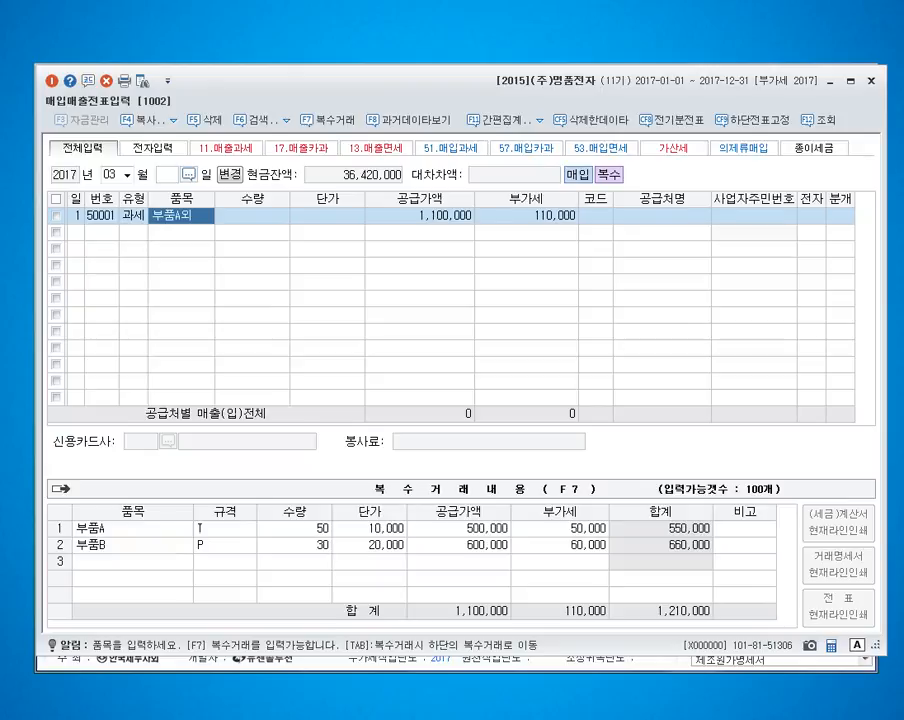
Step: Look up the supplier (주)연안부품 from the voucher's supplier code and open quick registration for it
{"action": "key", "text": "Return"}
{"action": "key", "text": "Return"}
{"action": "key", "text": "Return"}
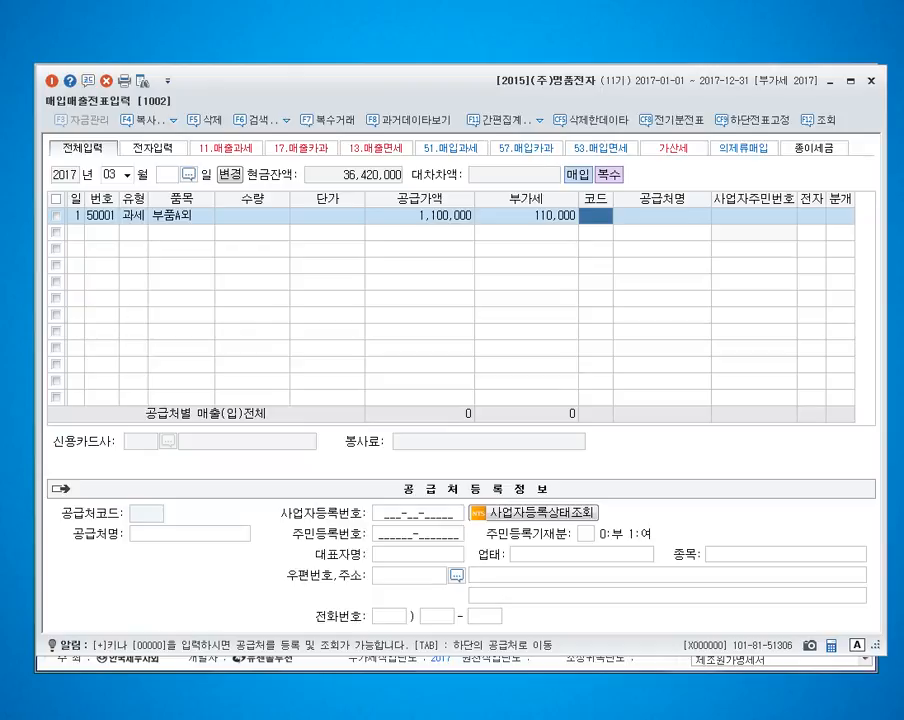
{"action": "type", "text": "()"}
{"action": "key", "text": "BackSpace"}
{"action": "key", "text": "BackSpace"}
{"action": "type", "text": "(w"}
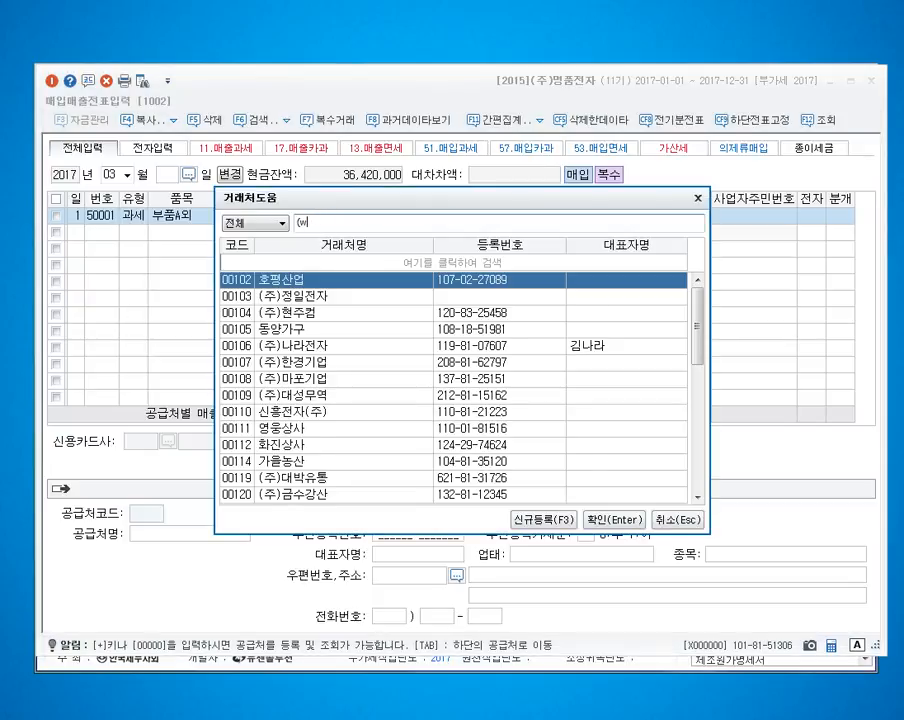
{"action": "type", "text": "n"}
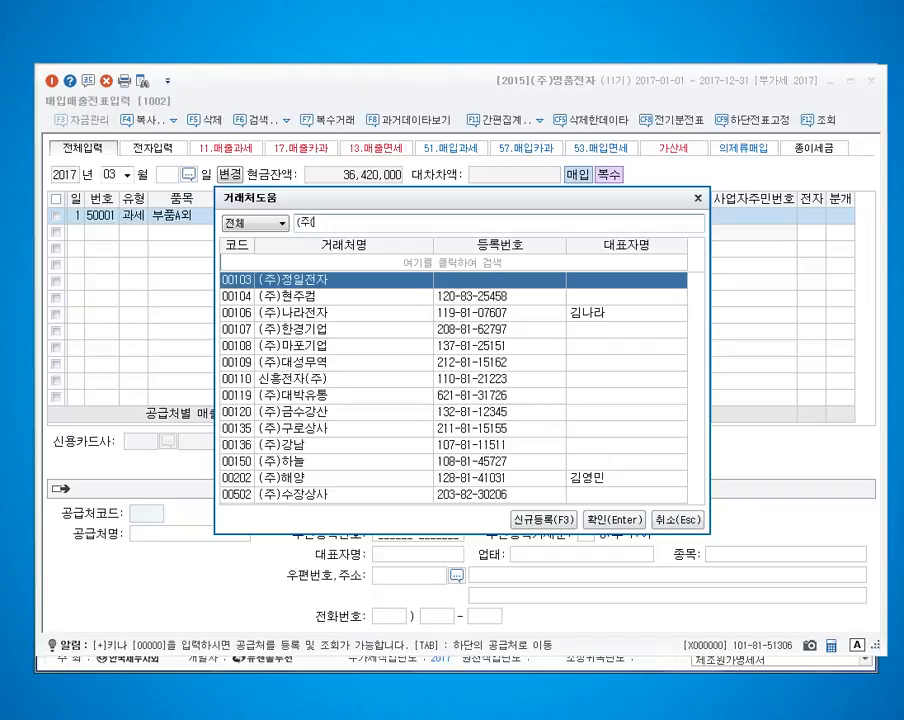
{"action": "type", "text": "dusdksqnvna"}
{"action": "key", "text": "Return"}
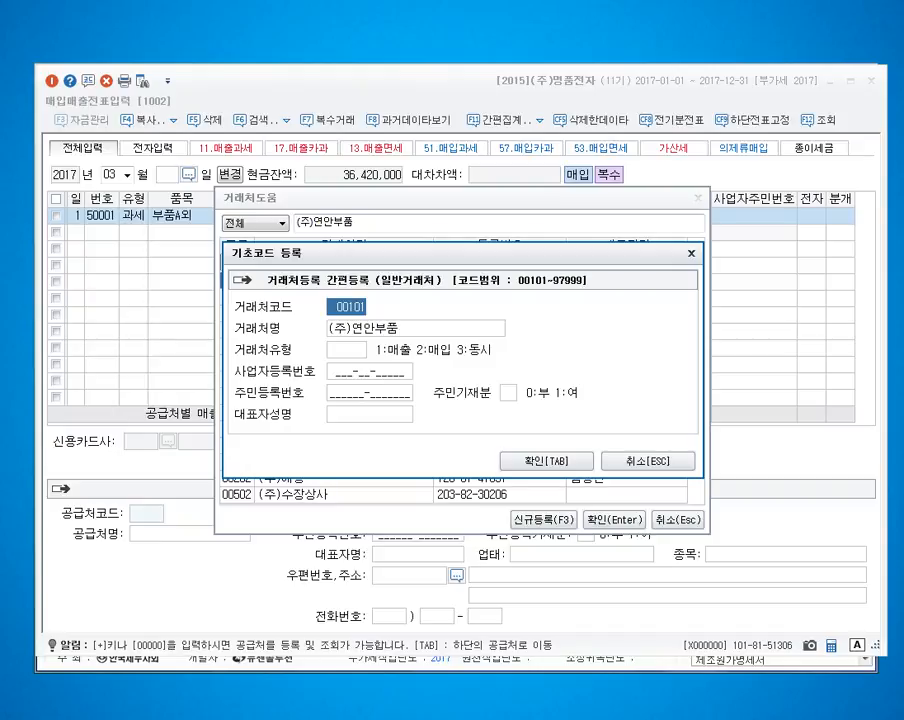
Step: Register (주)연안부품 with code 00311 and type 3 (동시), entering its business registration number and the representative's name
{"action": "type", "text": "311"}
{"action": "key", "text": "Return"}
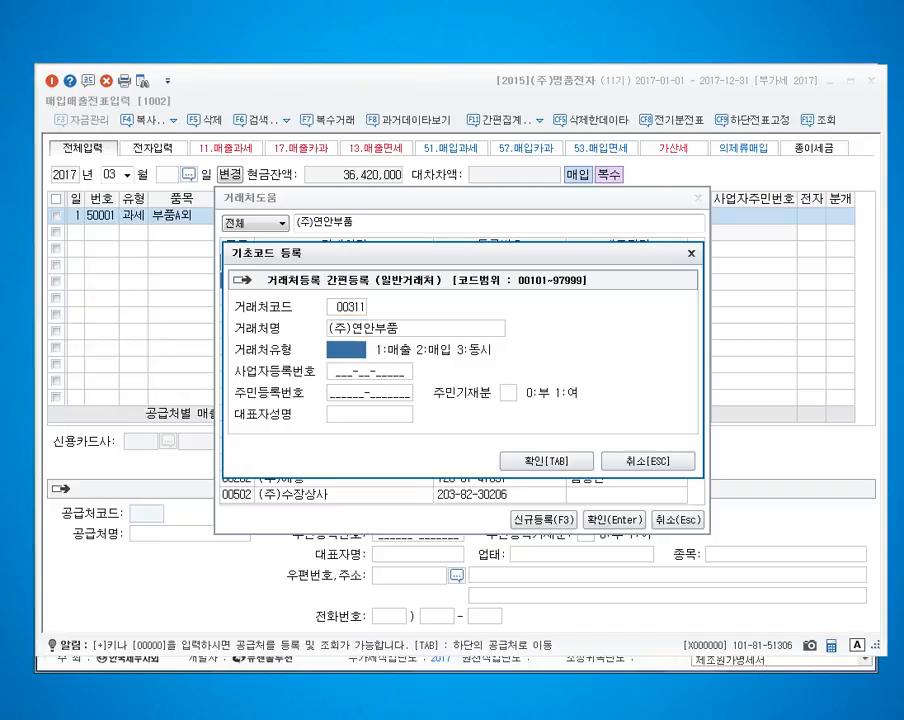
{"action": "type", "text": "3"}
{"action": "key", "text": "Return"}
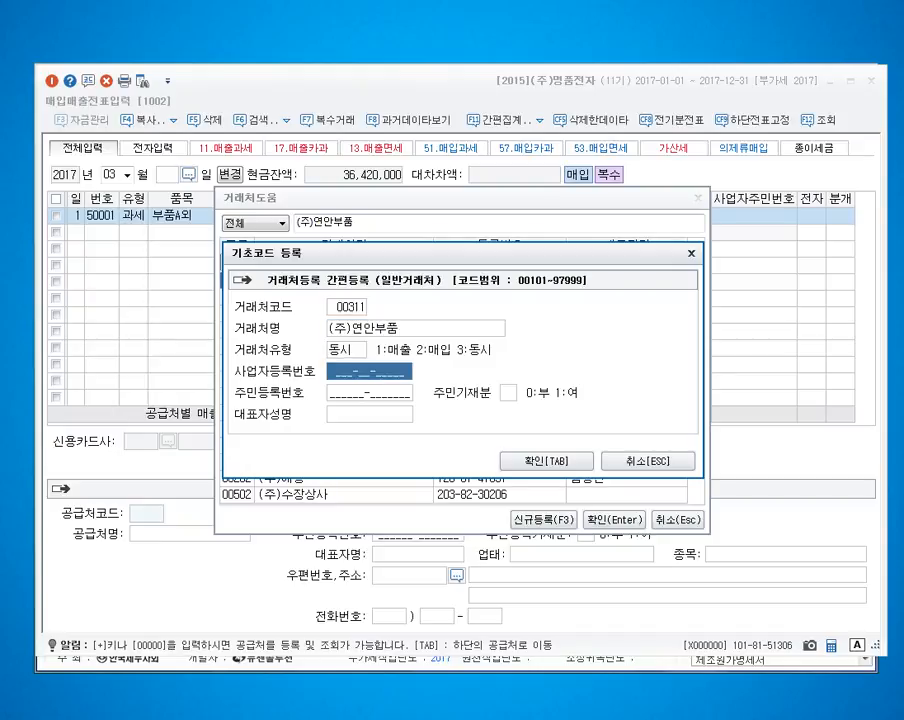
{"action": "type", "text": "107-81-493"}
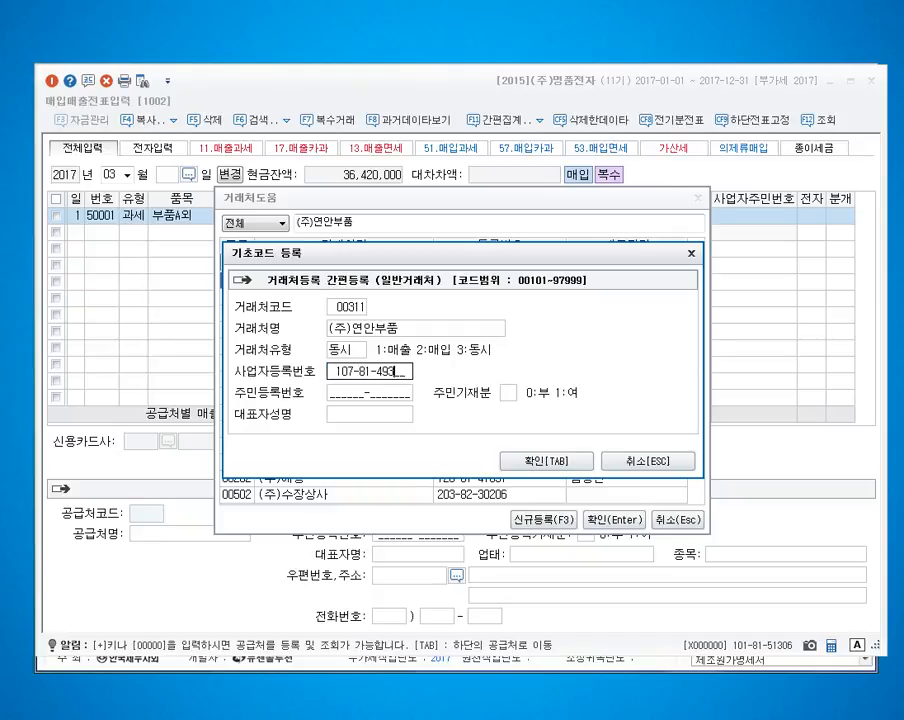
{"action": "type", "text": "18"}
{"action": "key", "text": "Return"}
{"action": "key", "text": "Return"}
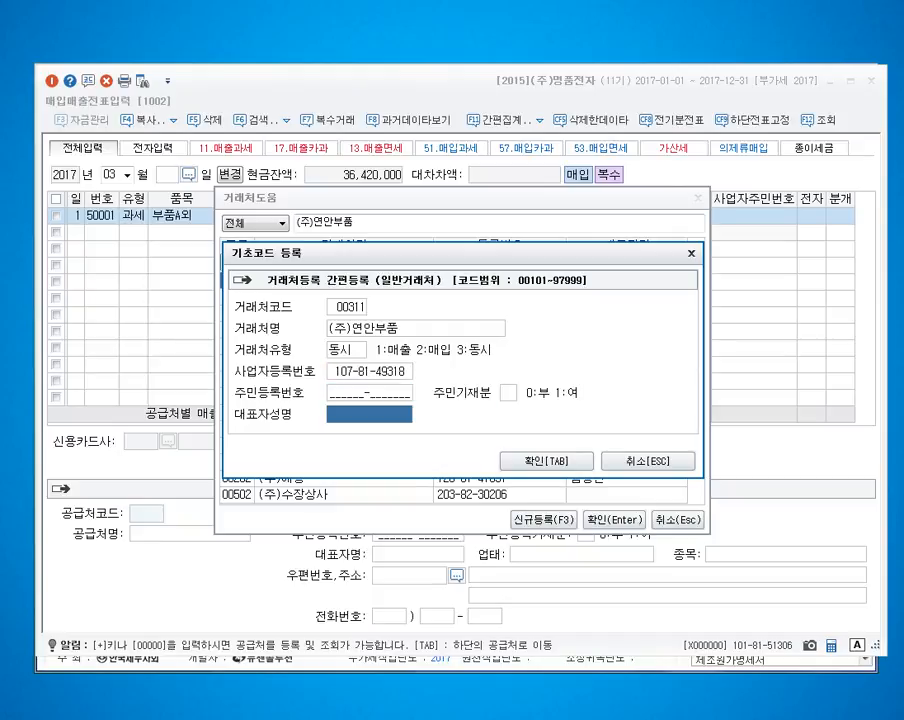
{"action": "type", "text": "홍길동"}
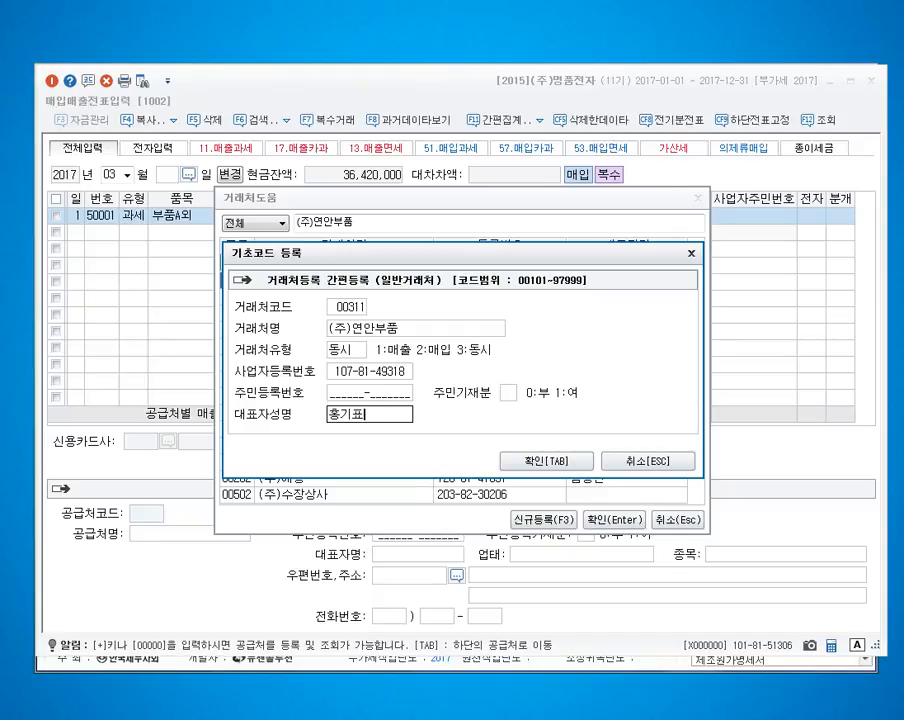
{"action": "key", "text": "Return"}
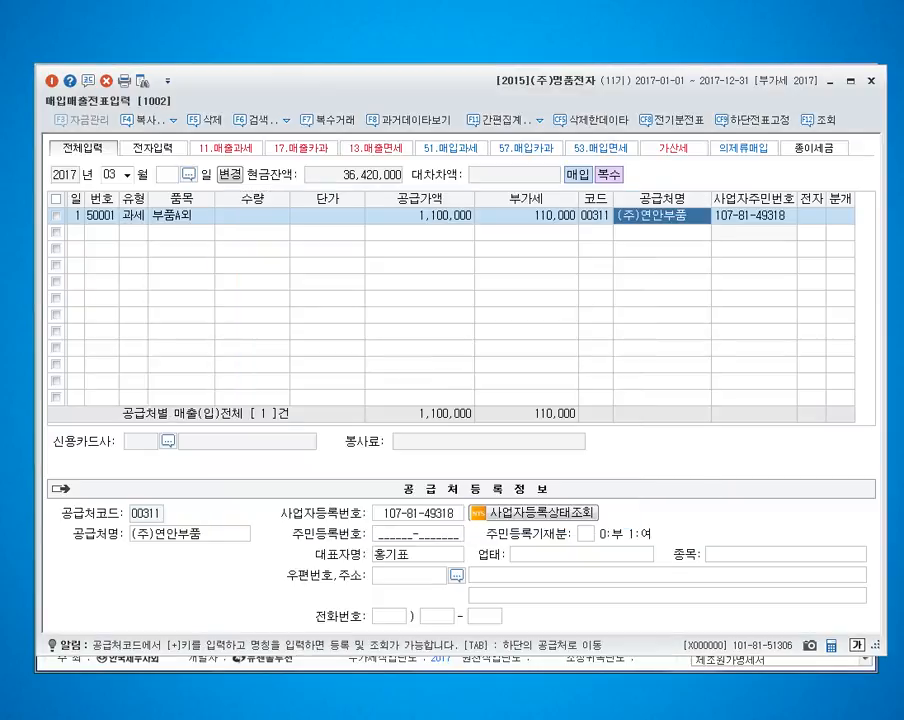
Step: Set the supplier's business type (업태) to 도매 and its business item (종목) to 비철금속
{"action": "key", "text": "Return"}
{"action": "type", "text": "도매"}
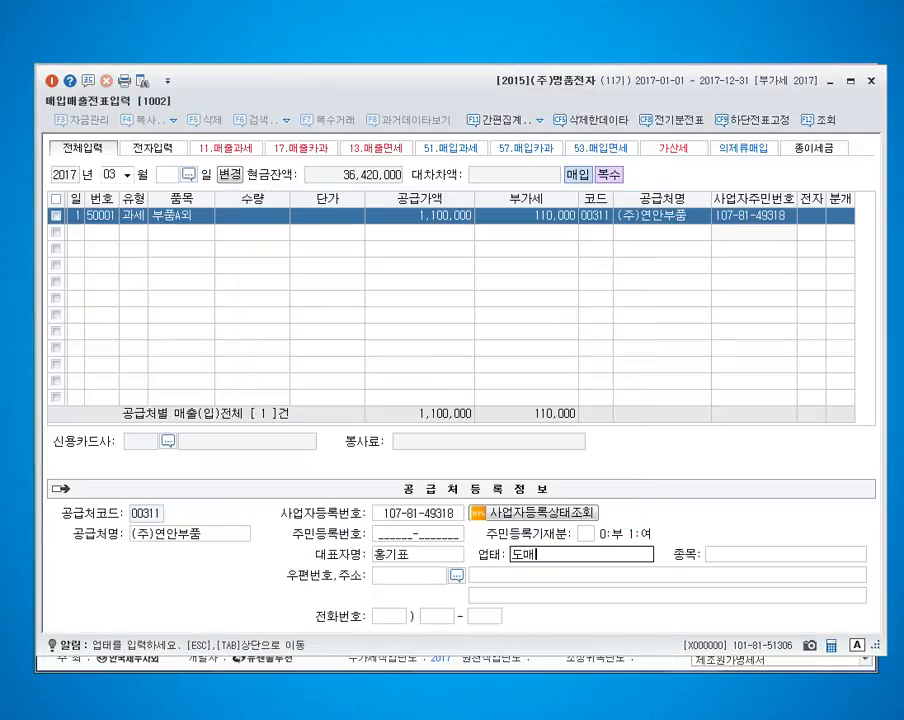
{"action": "key", "text": "Return"}
{"action": "type", "text": "비철금ㅅㅗㄱ"}
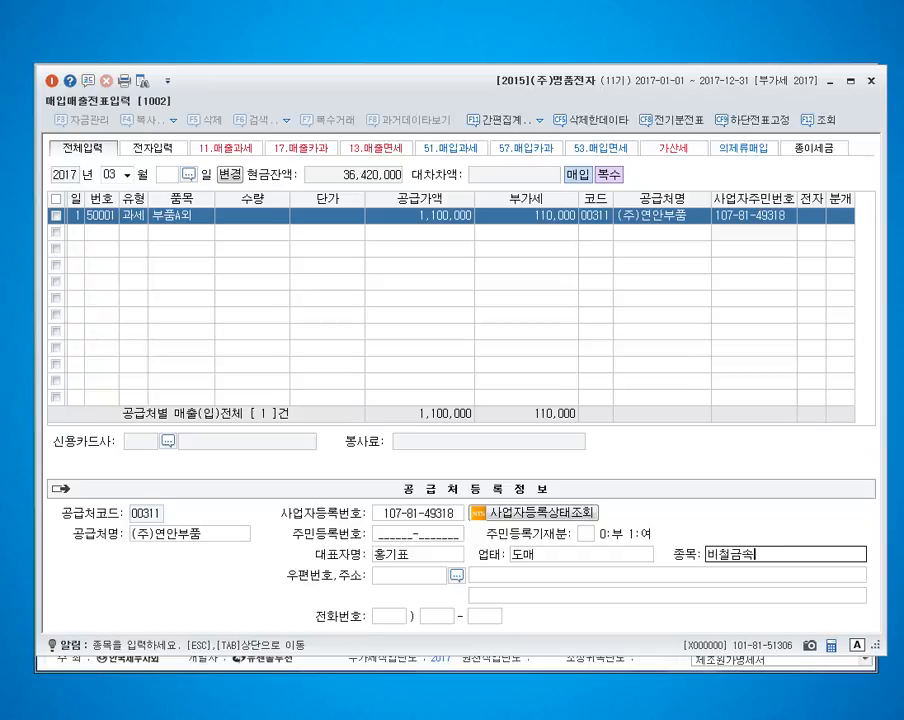
Step: Enter the supplier's street address, leave the phone number blank, and return to the voucher line
{"action": "key", "text": "Return"}
{"action": "type", "text": "경기"}
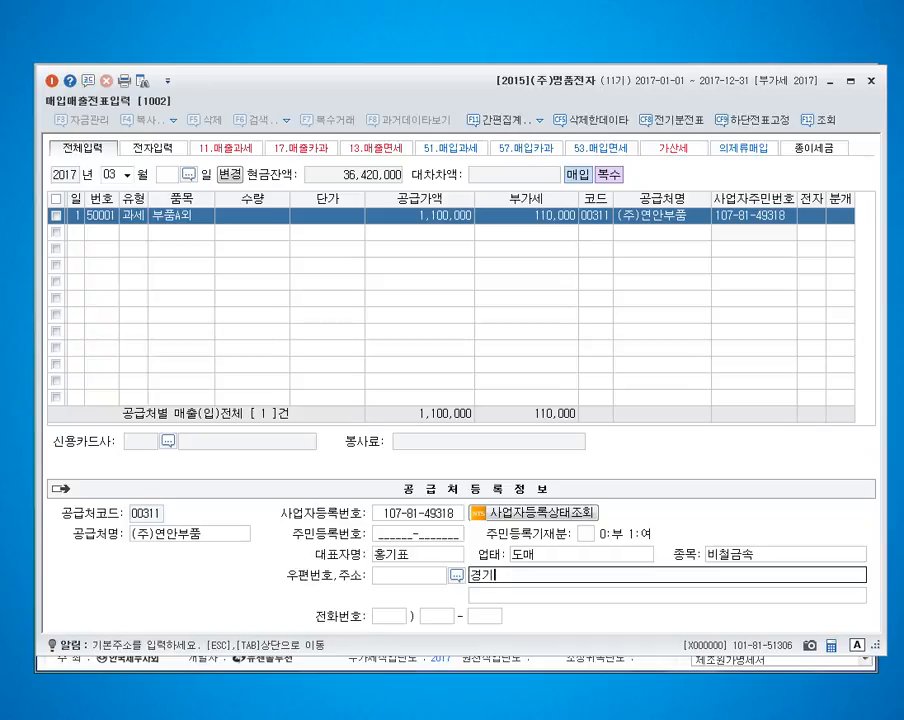
{"action": "type", "text": "도 광명시 가림로 187"}
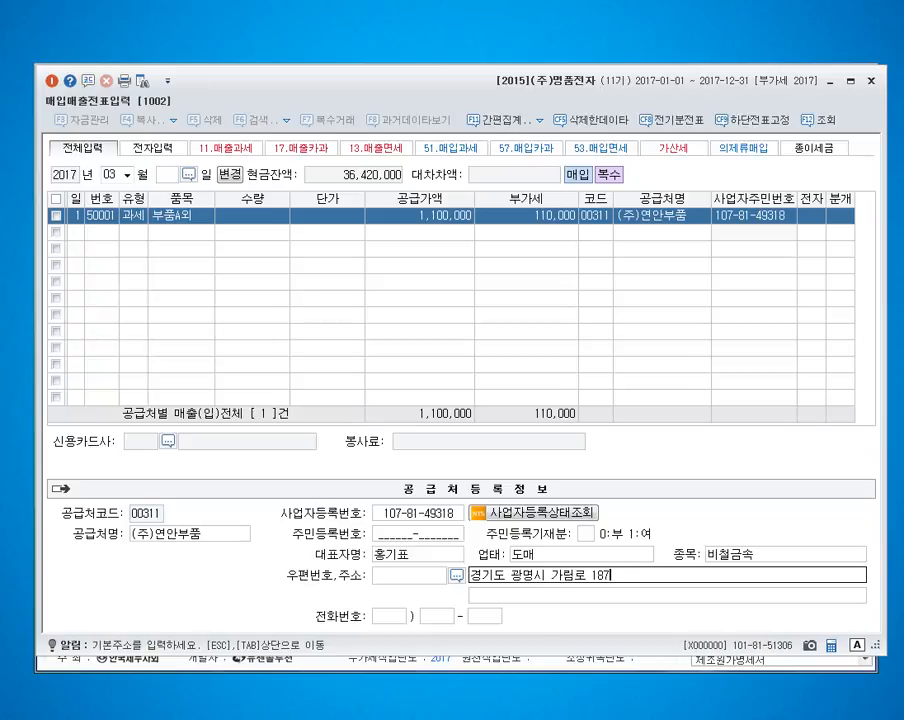
{"action": "key", "text": "Return"}
{"action": "key", "text": "Return"}
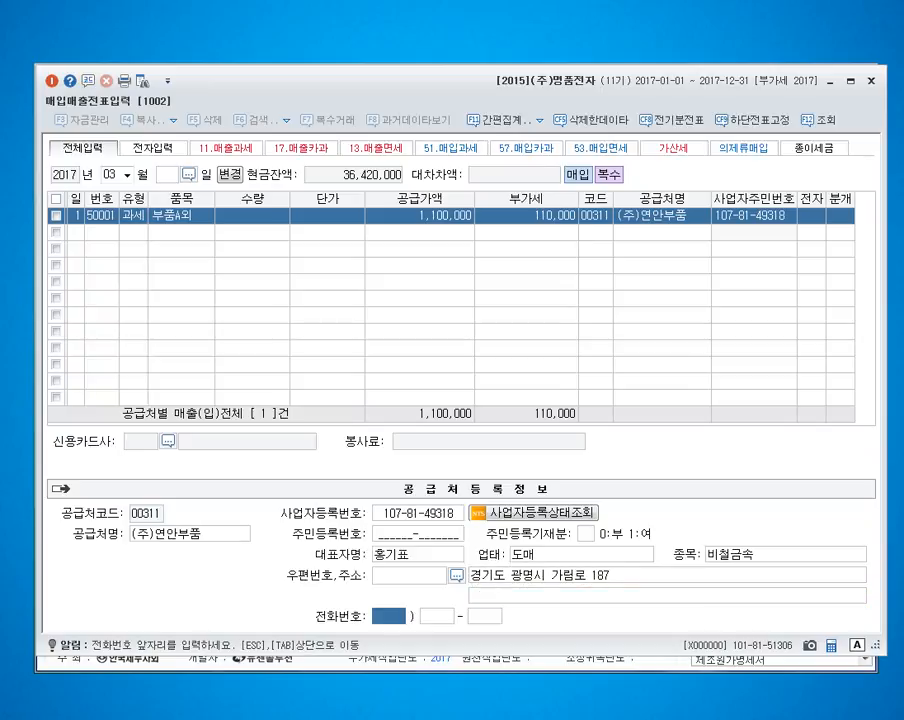
{"action": "key", "text": "Return"}
{"action": "key", "text": "Return"}
{"action": "key", "text": "Return"}
{"action": "key", "text": "Return"}
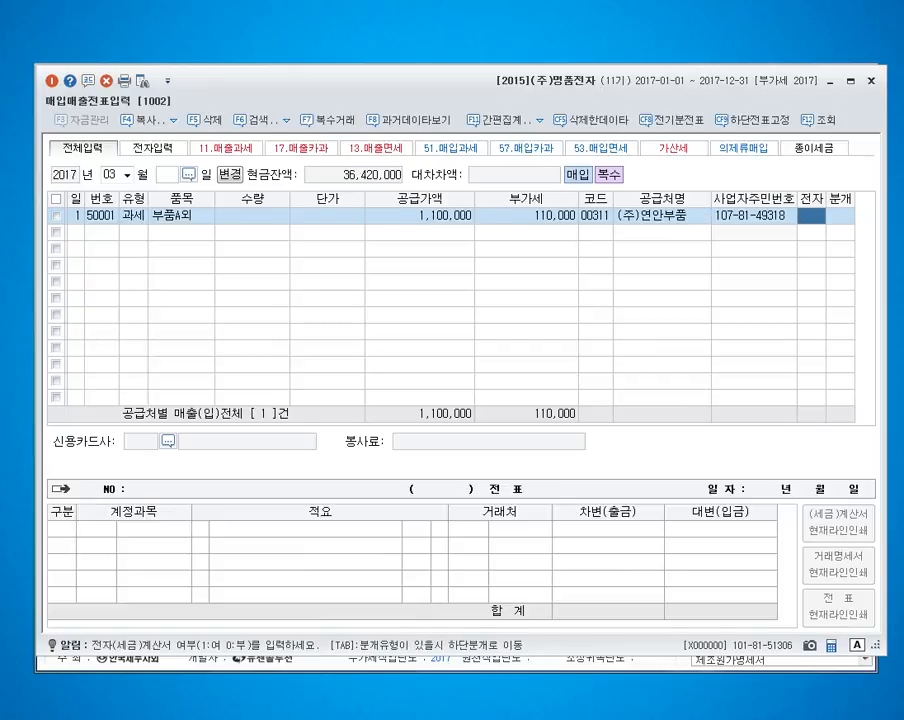
Step: Mark the purchase as having an electronic tax invoice (여) and set its journal type to 3 (혼합)
{"action": "type", "text": "1"}
{"action": "key", "text": "Return"}
{"action": "type", "text": "3"}
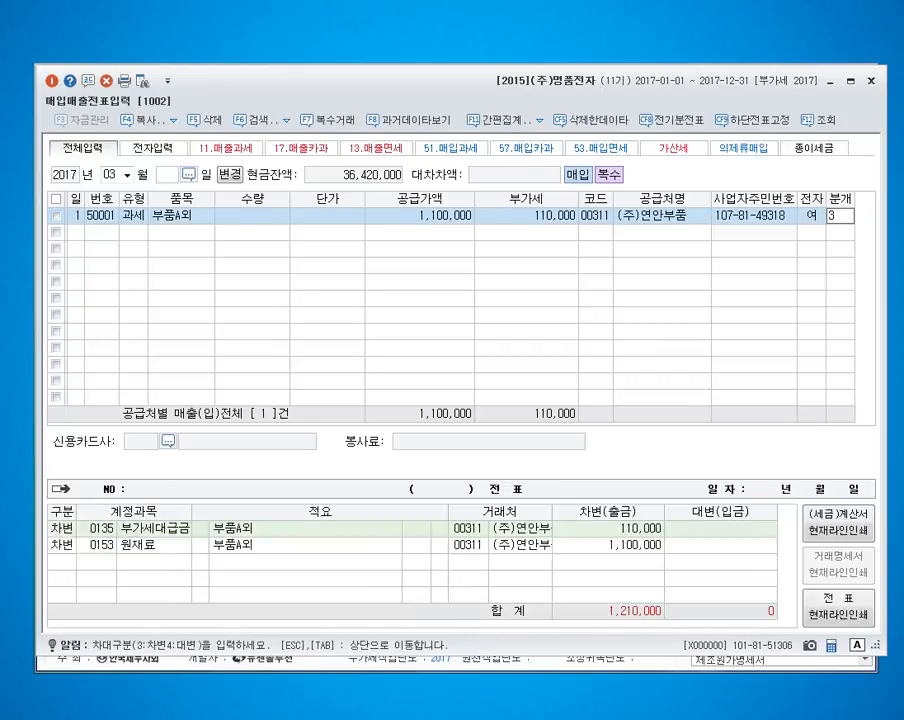
{"action": "key", "text": "Return"}
{"action": "key", "text": "Return"}
{"action": "key", "text": "Return"}
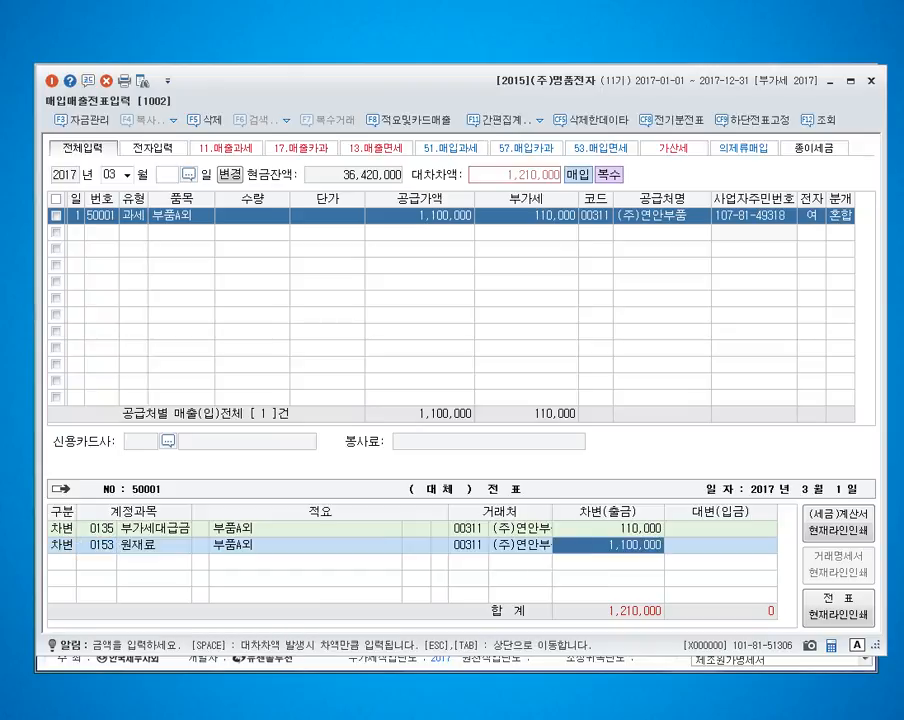
Step: Complete the March 1 부품A외 journal entry with a credit line (대변) to account 251 for the outstanding difference
{"action": "key", "text": "Left"}
{"action": "key", "text": "Left"}
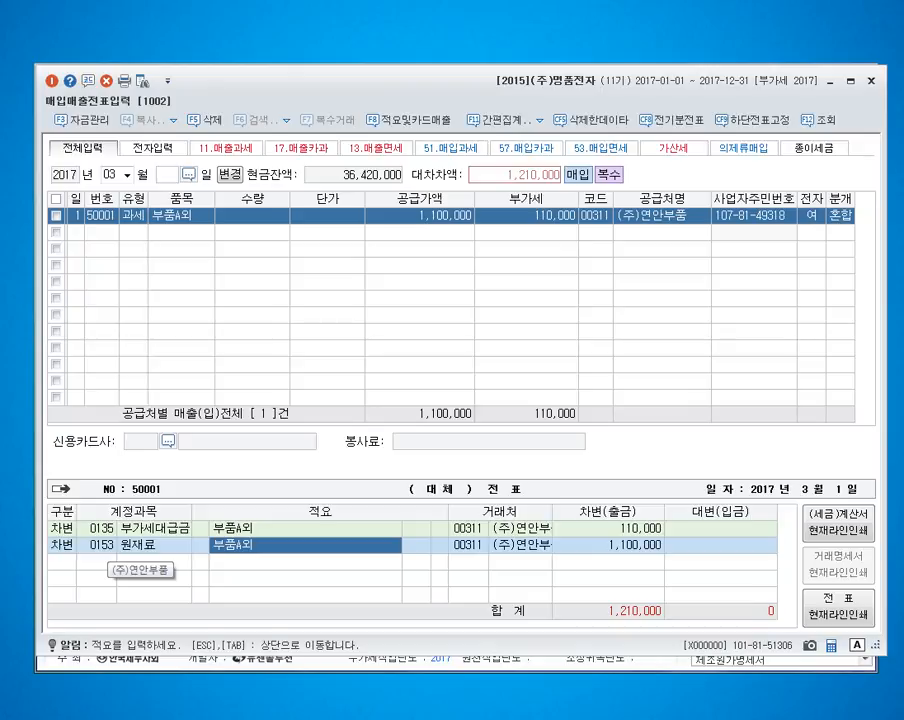
{"action": "key", "text": "Tab"}
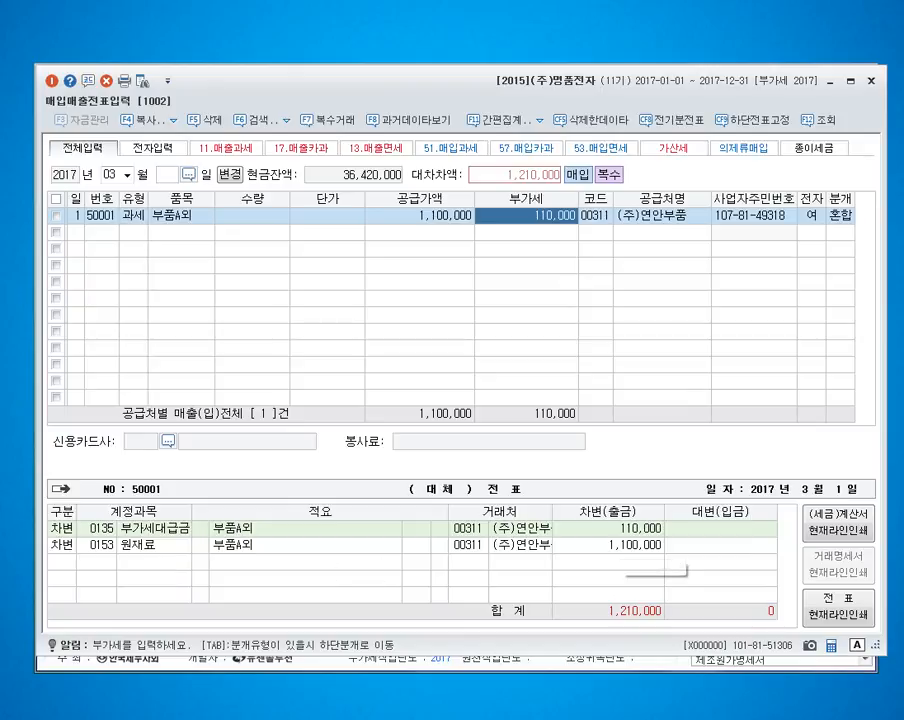
{"action": "left_click", "coordinate": [618, 545]}
{"action": "left_click", "coordinate": [100, 545]}
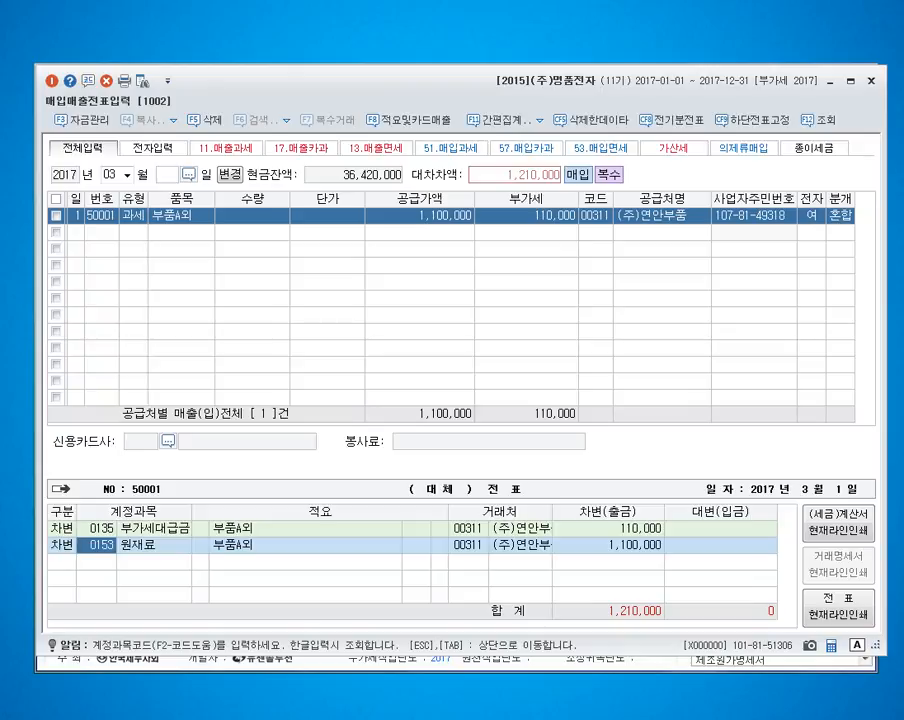
{"action": "key", "text": "Return"}
{"action": "key", "text": "Return"}
{"action": "type", "text": "425"}
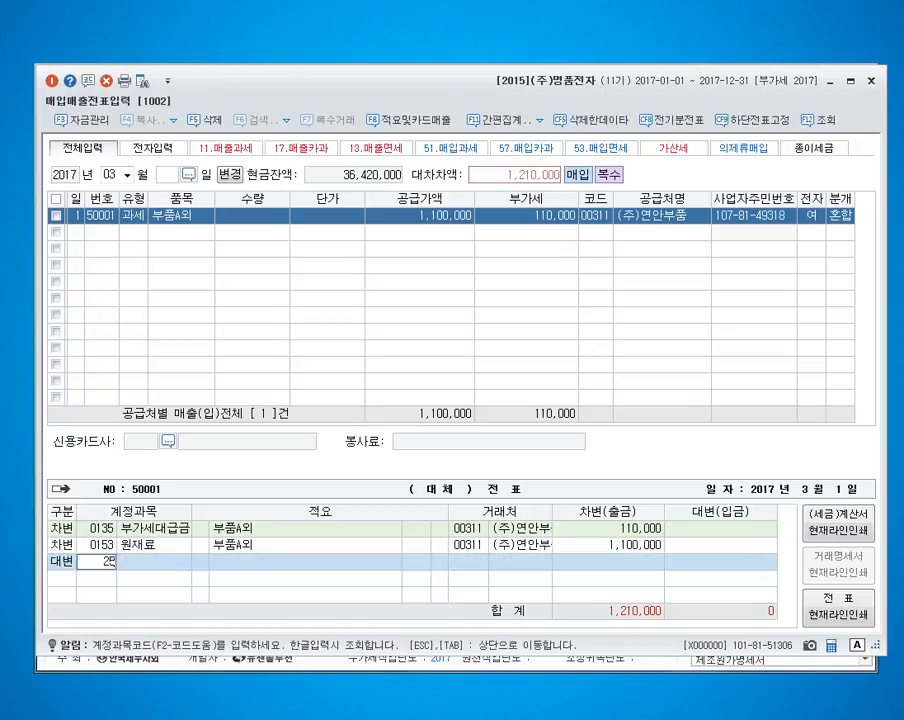
{"action": "type", "text": "1"}
{"action": "key", "text": "Return"}
Step: Start a purchase voucher dated March 2 with type 51 (과세) and the item 원재료
{"action": "key", "text": "Return"}
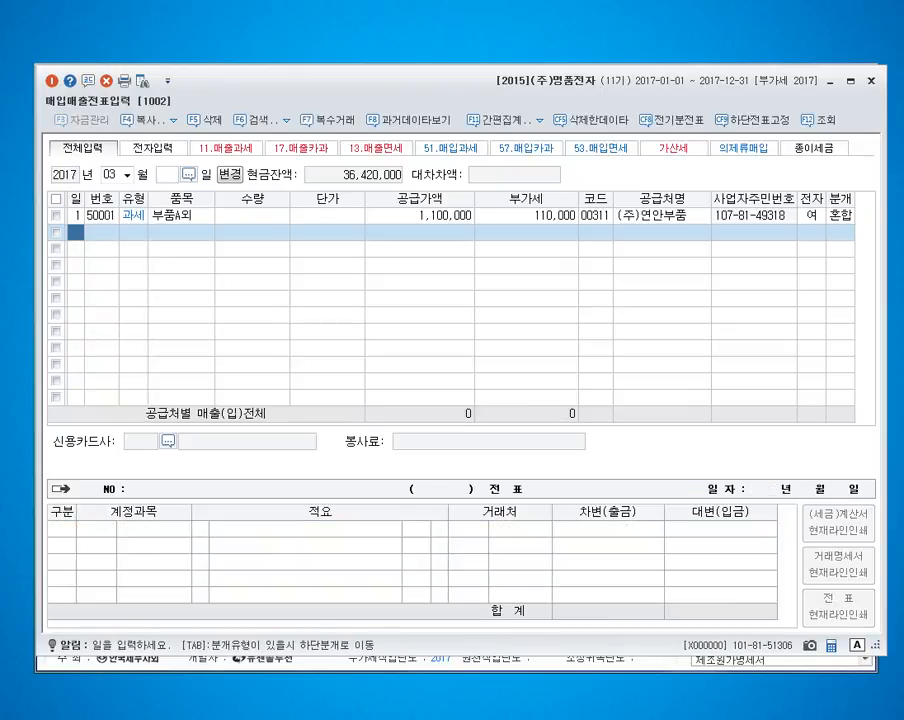
{"action": "type", "text": "2"}
{"action": "key", "text": "Return"}
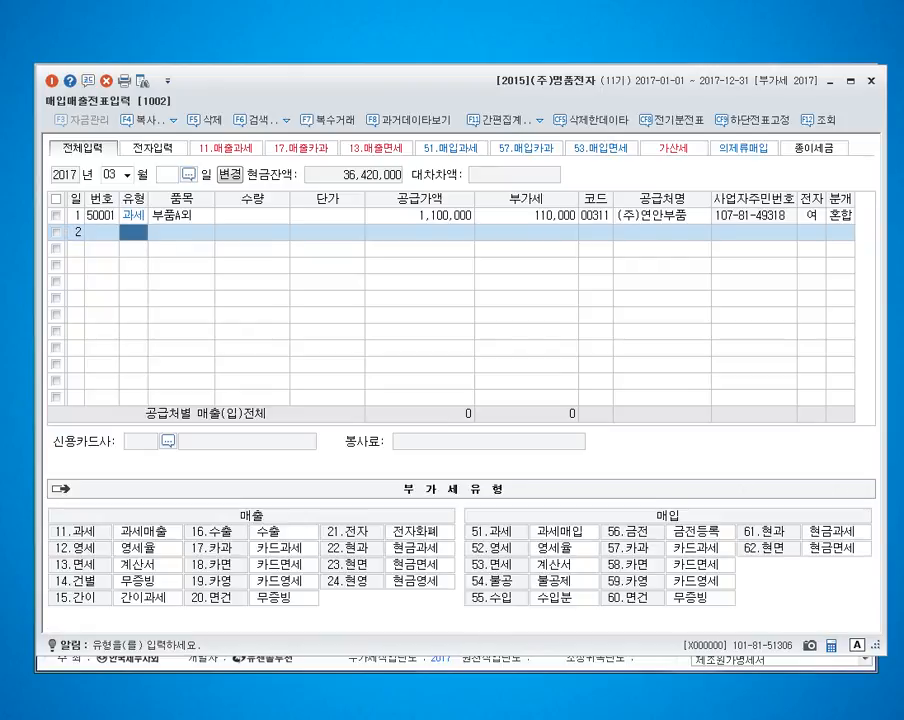
{"action": "type", "text": "51"}
{"action": "key", "text": "Return"}
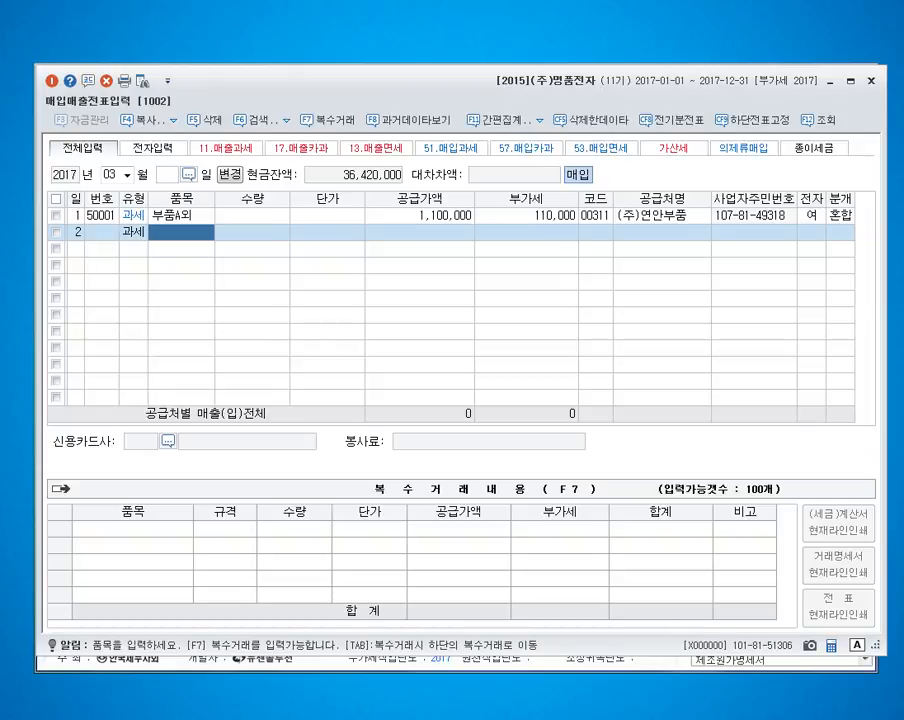
{"action": "type", "text": "원재료"}
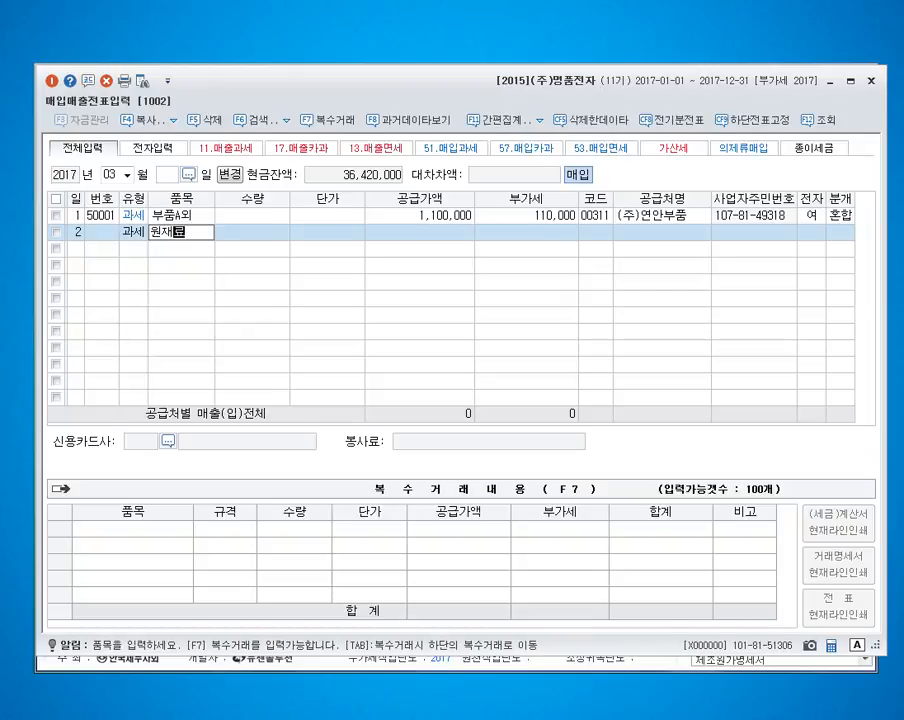
{"action": "key", "text": "Return"}
{"action": "key", "text": "Return"}
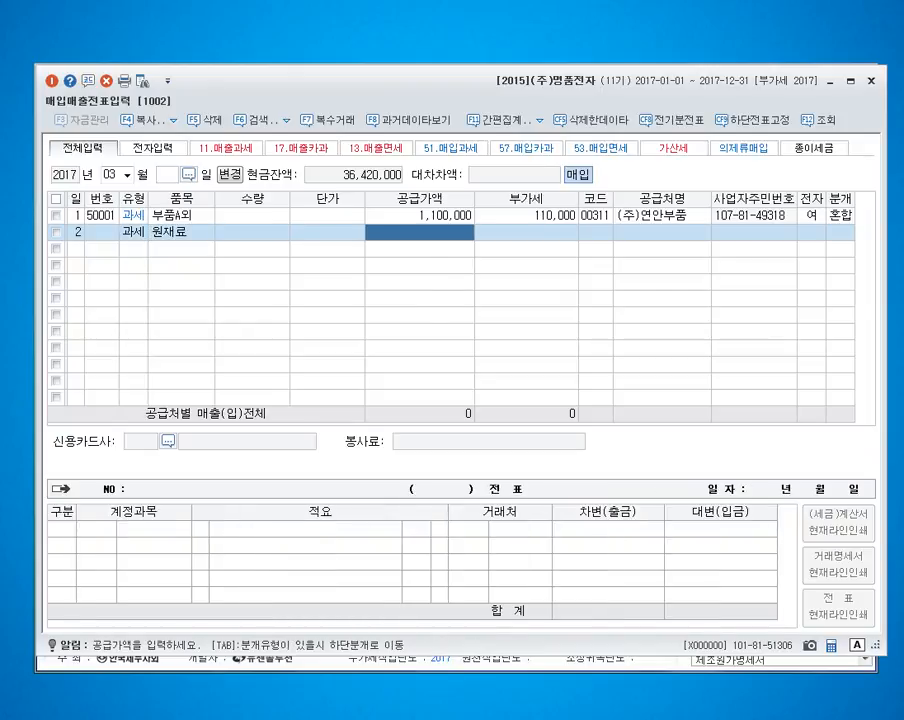
Step: Set the March 2 원재료 quantity to 100 and unit price to 50,000, accepting the calculated supply amount and VAT
{"action": "key", "text": "Left"}
{"action": "key", "text": "Left"}
{"action": "key", "text": "Left"}
{"action": "key", "text": "Right"}
{"action": "type", "text": "100"}
{"action": "key", "text": "Return"}
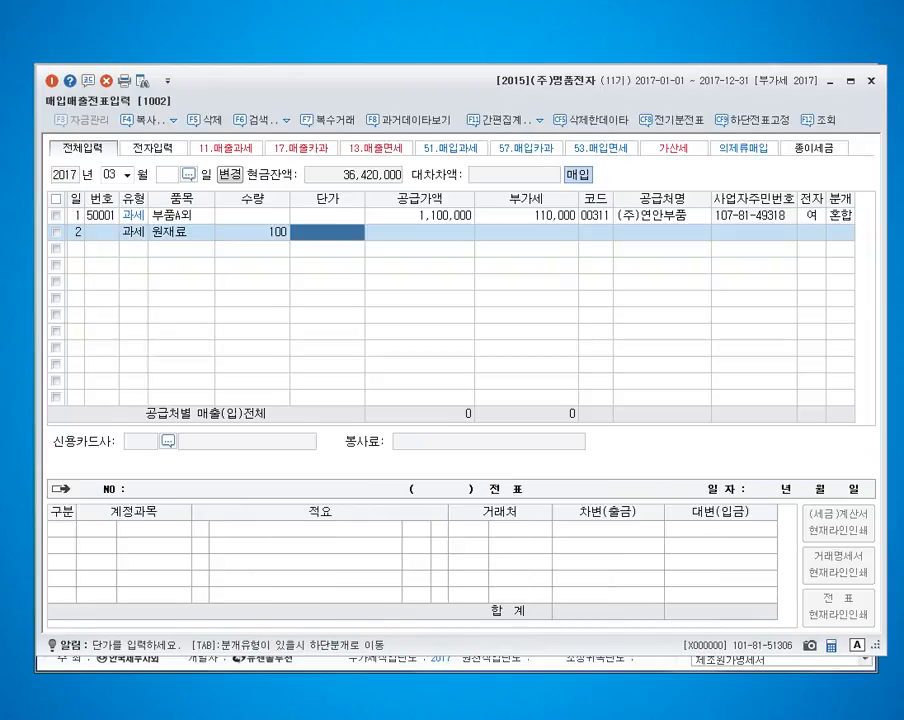
{"action": "type", "text": "500000"}
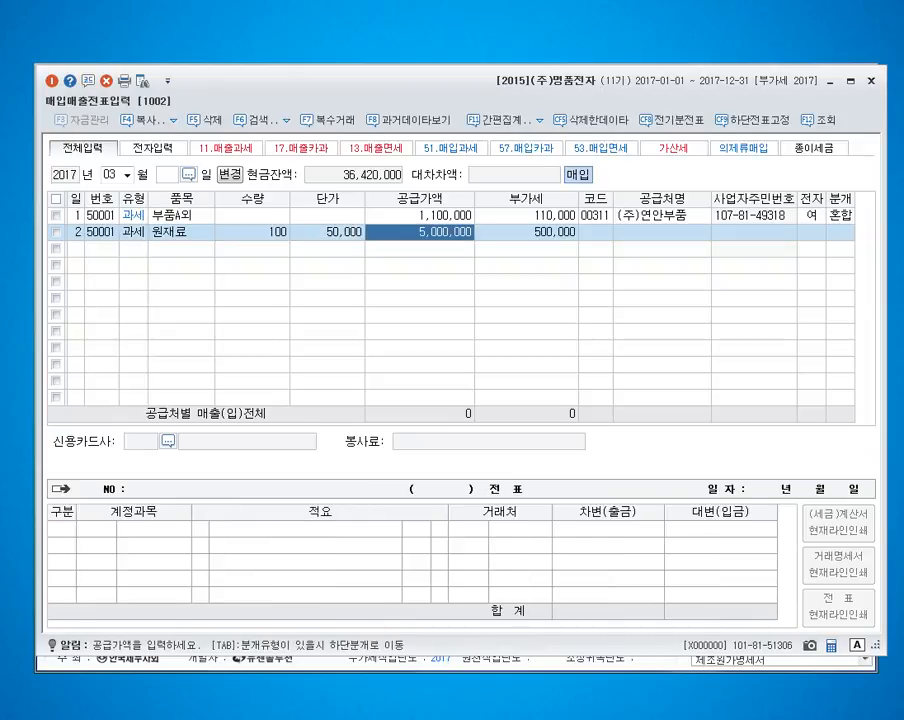
{"action": "key", "text": "Return"}
Step: Look up 마포 and assign (주)마포기업 as the supplier of the March 2 purchase
{"action": "key", "text": "Return"}
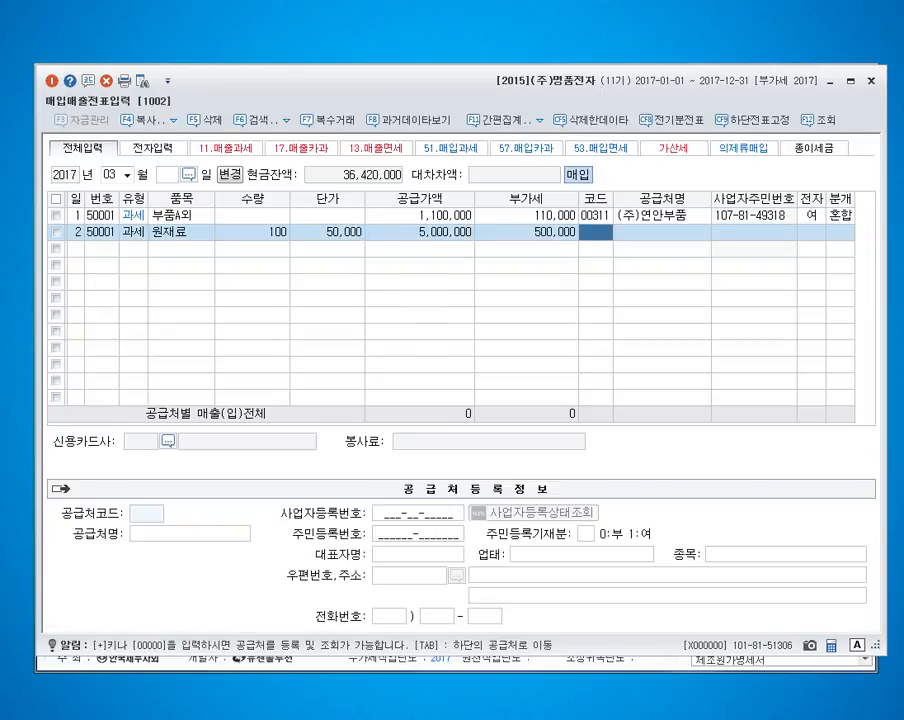
{"action": "type", "text": "마포"}
{"action": "key", "text": "Return"}
Step: Mark the March 2 purchase as having an electronic tax invoice (여) and use the mixed (혼합) journal type
{"action": "key", "text": "Return"}
{"action": "key", "text": "Return"}
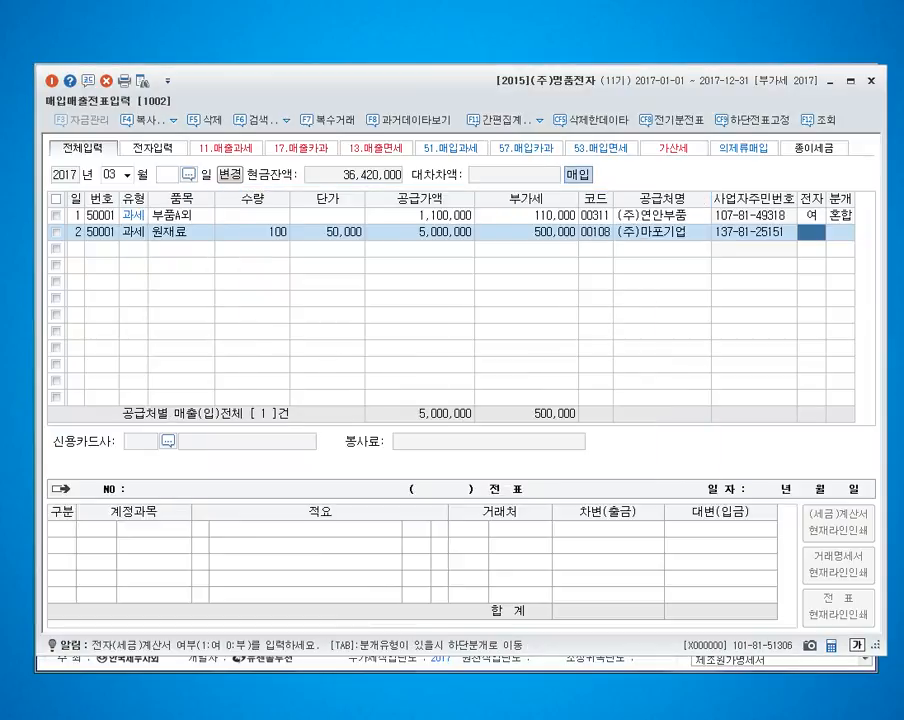
{"action": "type", "text": "1"}
{"action": "key", "text": "Return"}
Step: Add a credit line (대변) to account 252 지급어음 for 5,400,000 in the March 2 journal entry
{"action": "key", "text": "Return"}
{"action": "key", "text": "Return"}
{"action": "key", "text": "Down"}
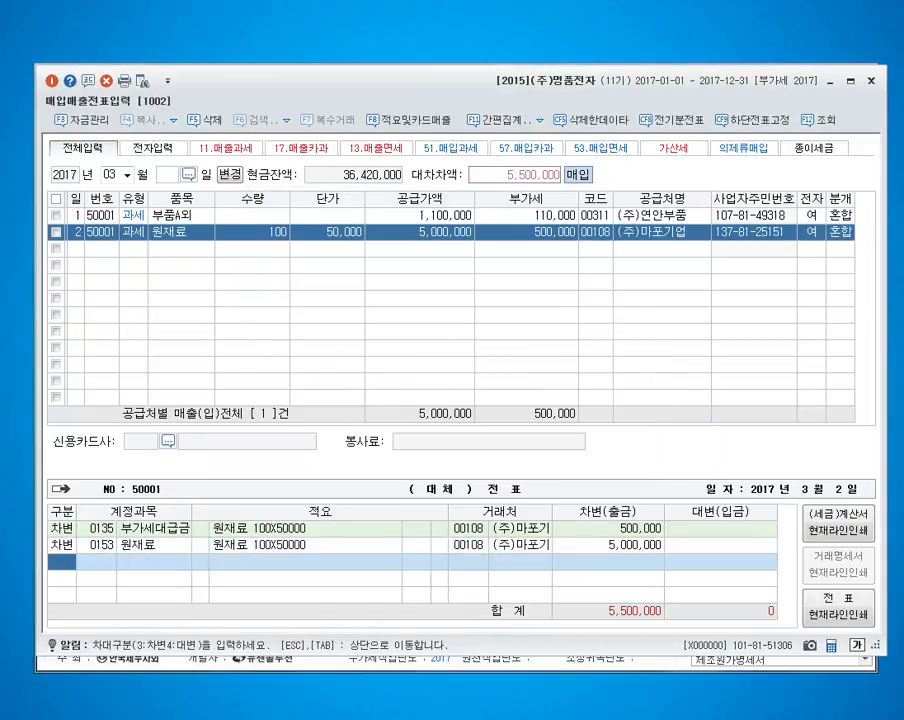
{"action": "type", "text": "4"}
{"action": "type", "text": "252"}
{"action": "key", "text": "Return"}
{"action": "key", "text": "Return"}
{"action": "key", "text": "Return"}
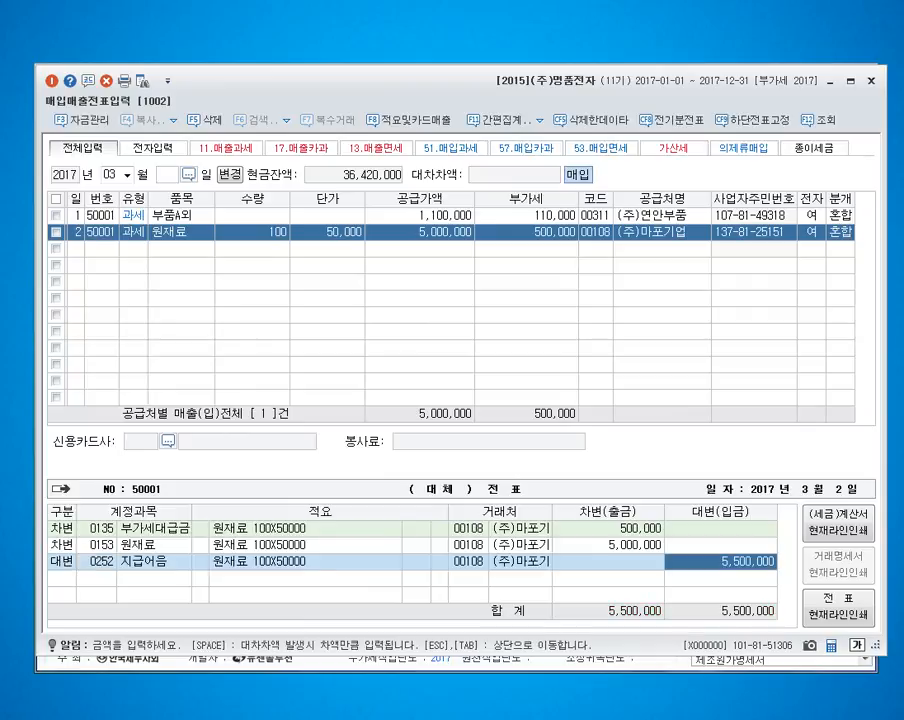
{"action": "type", "text": "5400000"}
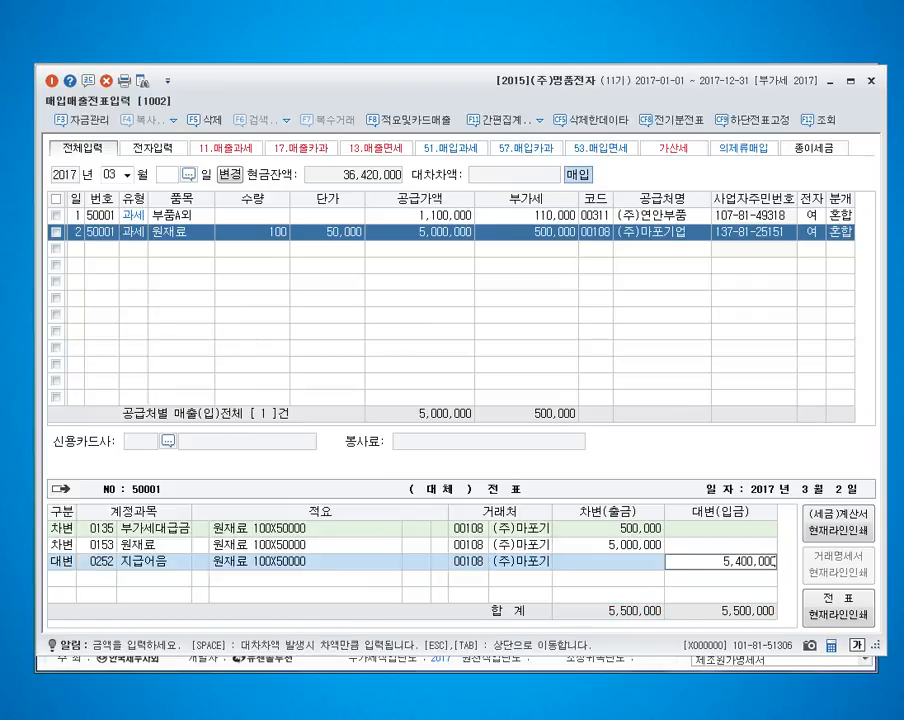
{"action": "key", "text": "Return"}
Step: Credit the remaining difference of the March 2 entry to account 101 (현금) and finish the voucher
{"action": "type", "text": "4"}
{"action": "key", "text": "Return"}
{"action": "type", "text": "101"}
{"action": "key", "text": "Return"}
{"action": "key", "text": "Return"}
{"action": "key", "text": "Return"}
{"action": "key", "text": "Return"}
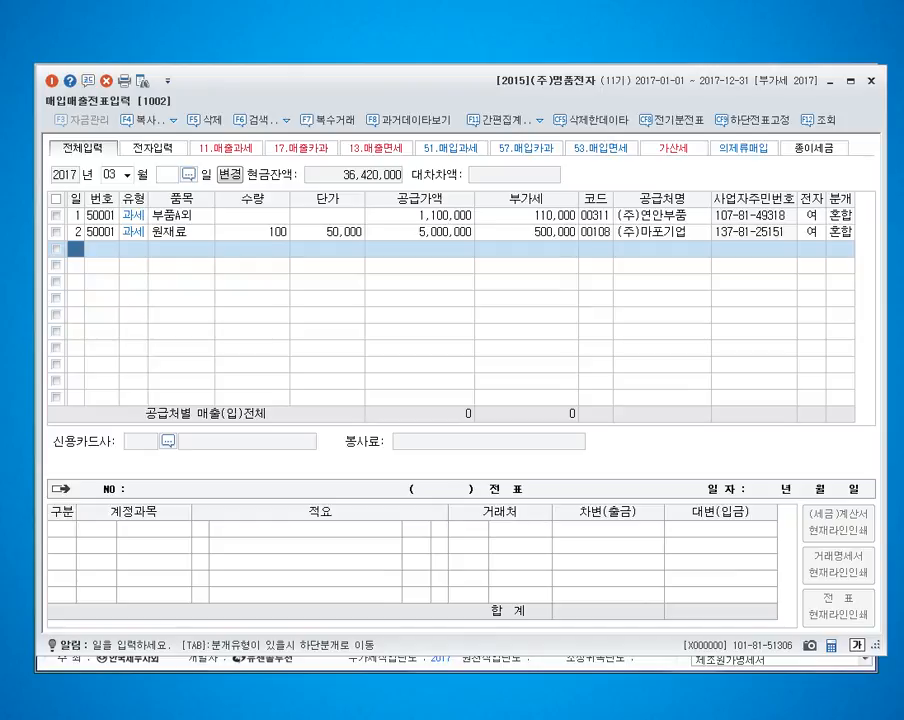
Step: Enter a March 3 purchase of type 51 (과세) for 원재료 with a supply amount of 24,000,000
{"action": "type", "text": "3"}
{"action": "key", "text": "Return"}
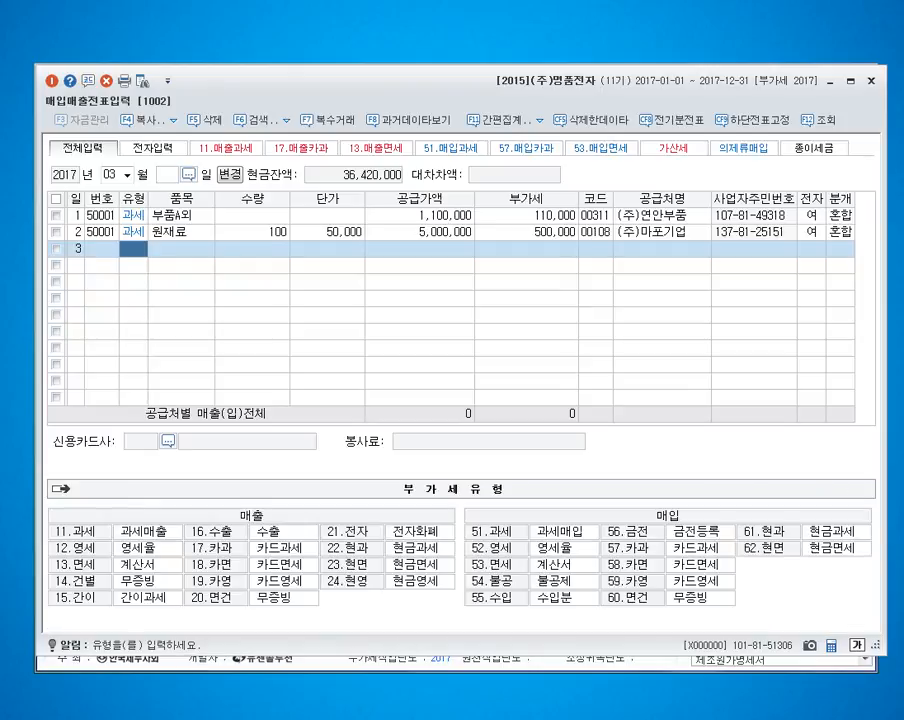
{"action": "type", "text": "51"}
{"action": "key", "text": "Return"}
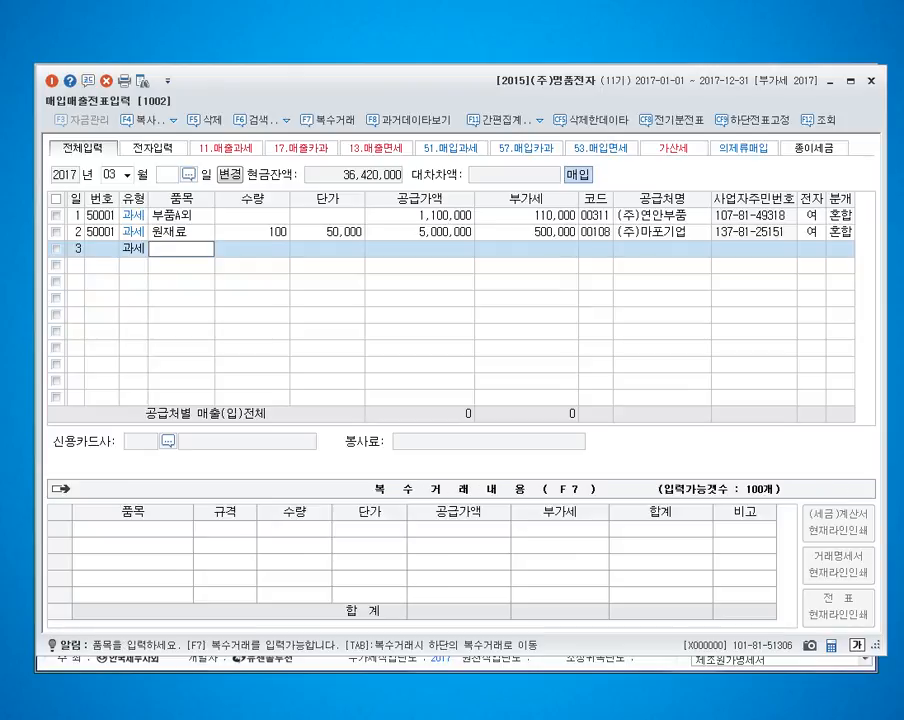
{"action": "type", "text": "원재료"}
{"action": "key", "text": "Return"}
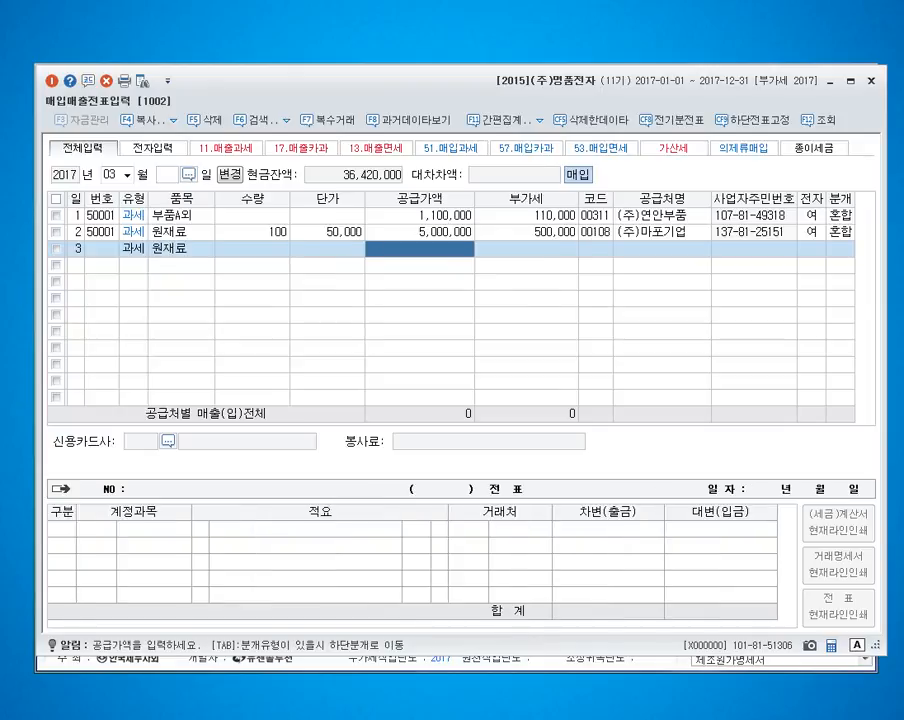
{"action": "type", "text": "24000000"}
{"action": "key", "text": "Return"}
Step: Look up 화진 and assign 화진상사 as the supplier of the March 3 purchase
{"action": "key", "text": "Return"}
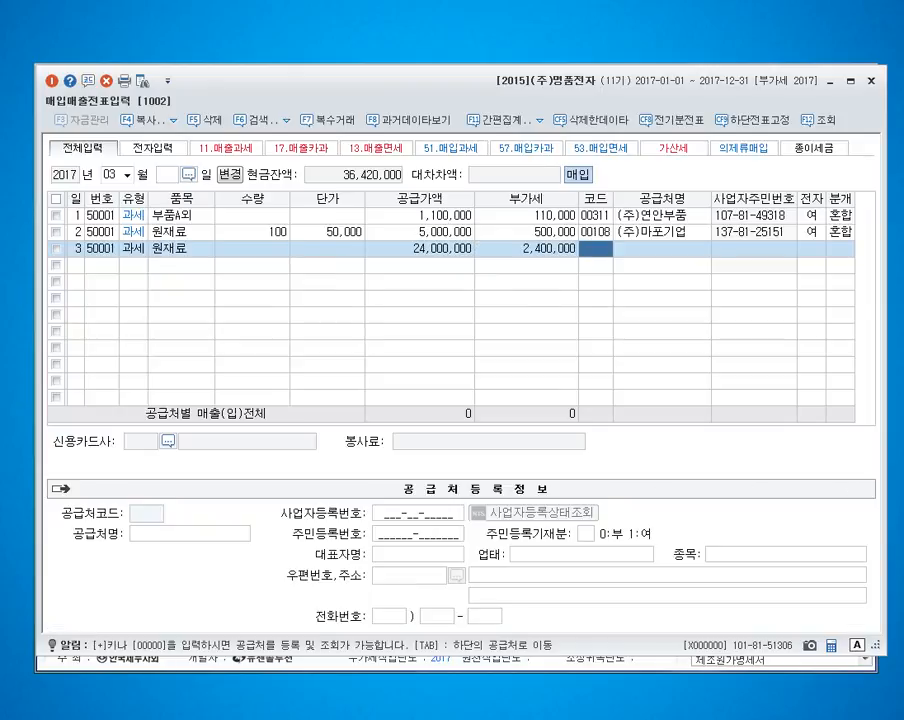
{"action": "type", "text": "화진"}
{"action": "key", "text": "Return"}
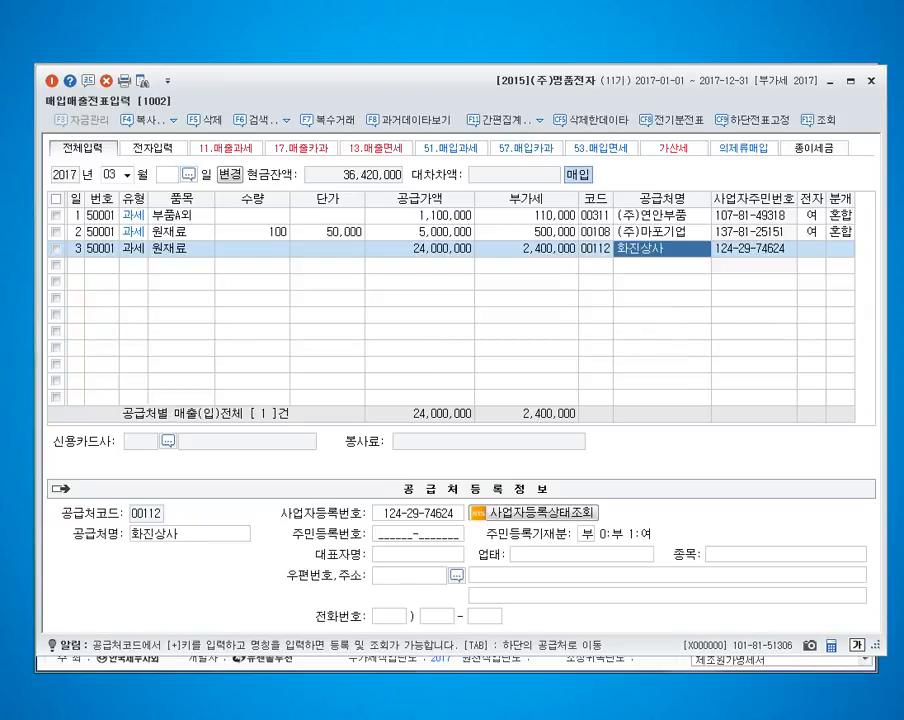
Step: Mark the March 3 purchase as having an electronic tax invoice (여) and set its journal type to 3 (혼합)
{"action": "key", "text": "Return"}
{"action": "type", "text": "1"}
{"action": "key", "text": "Return"}
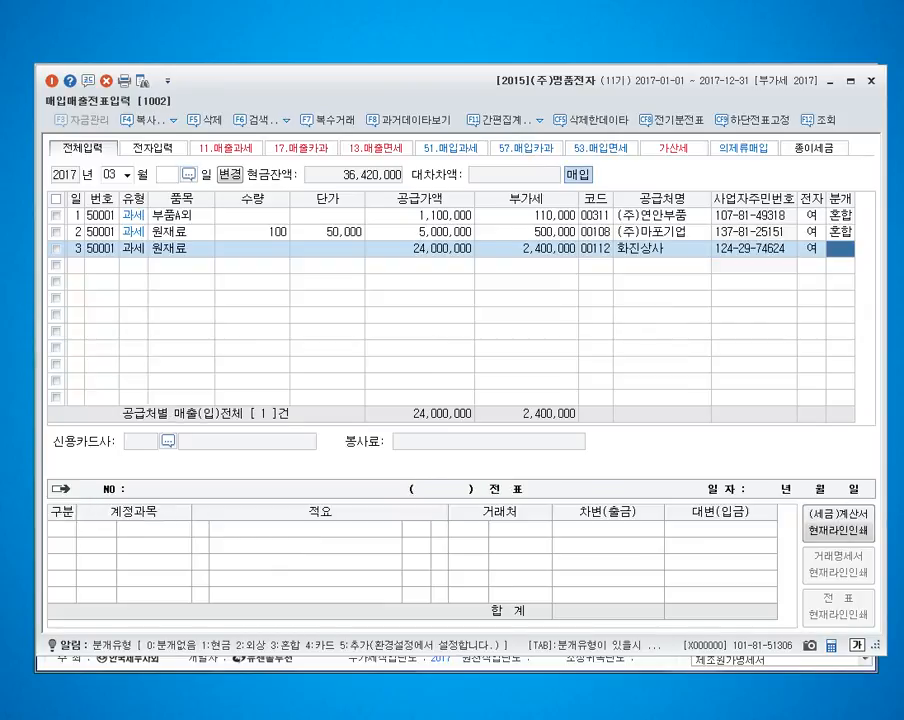
{"action": "type", "text": "3"}
Step: Add a credit line (대변) to account 131 선급금 for 500,000 in the March 3 journal entry
{"action": "key", "text": "Return"}
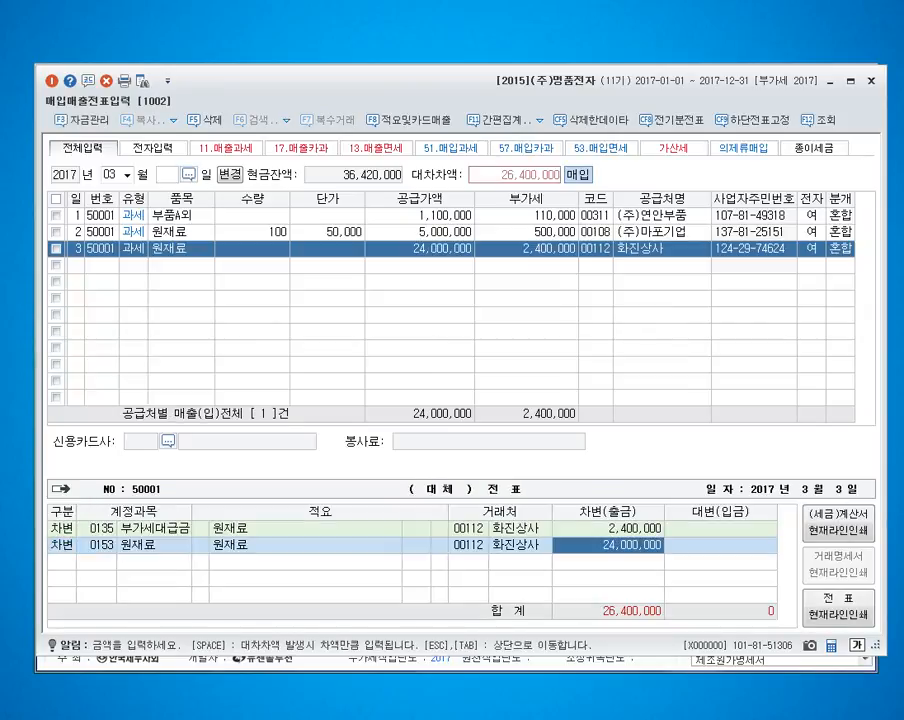
{"action": "type", "text": "4"}
{"action": "key", "text": "Return"}
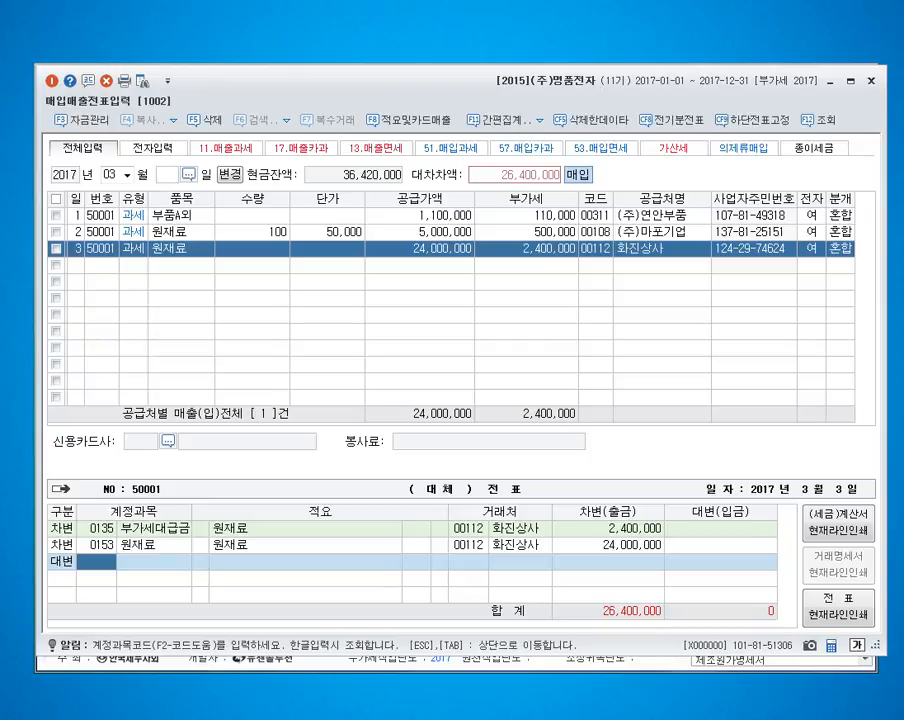
{"action": "type", "text": "131"}
{"action": "key", "text": "Return"}
{"action": "type", "text": "5000000"}
{"action": "key", "text": "Return"}
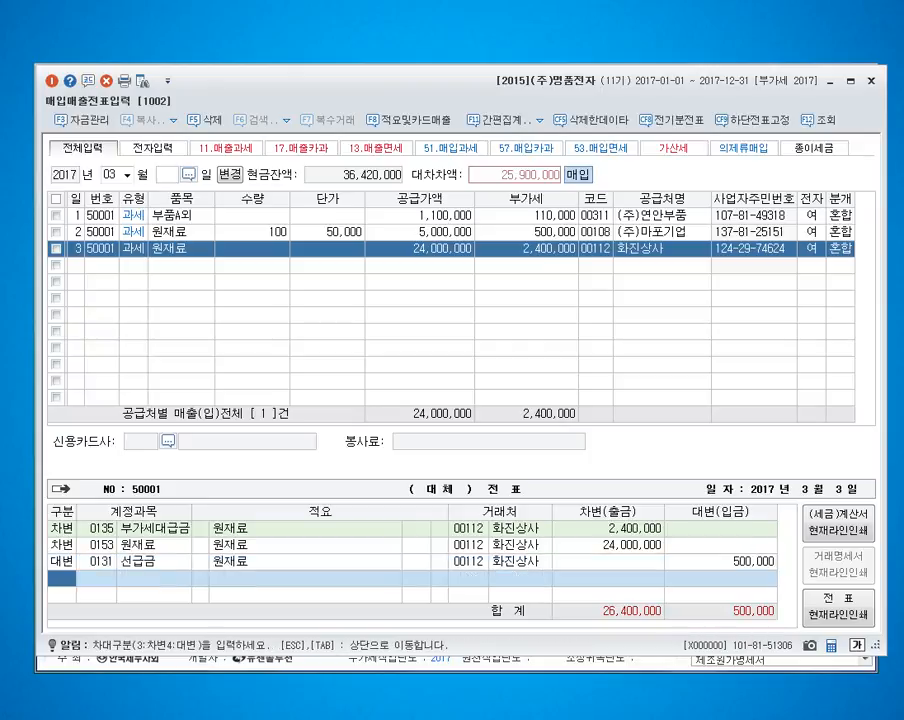
Step: Add a credit line to account 251 외상매입금 for the remaining 25,900,000 of the March 3 entry
{"action": "type", "text": "4"}
{"action": "key", "text": "Return"}
{"action": "type", "text": "251"}
{"action": "key", "text": "Return"}
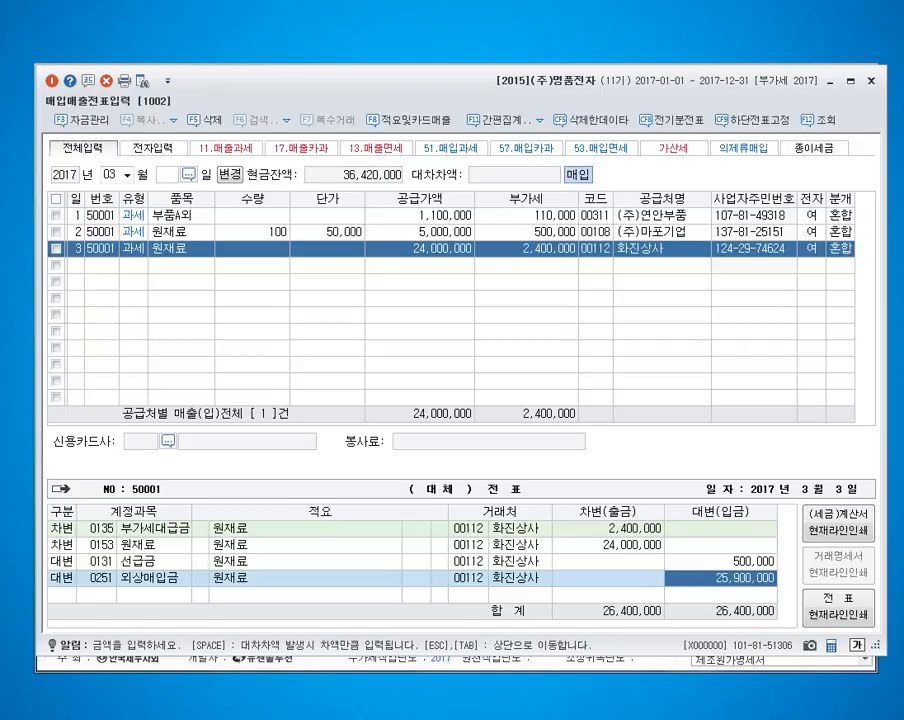
Step: Set the debit amount of the 원재료 line in the March 3 journal entry to 24,100,000
{"action": "key", "text": "Up"}
{"action": "key", "text": "Up"}
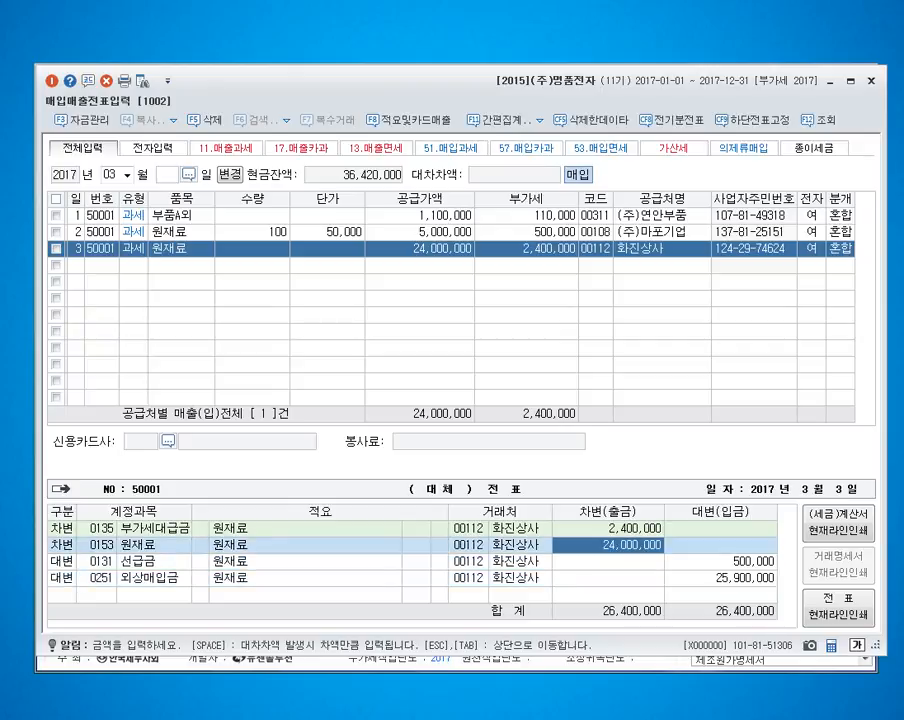
{"action": "type", "text": "24100000"}
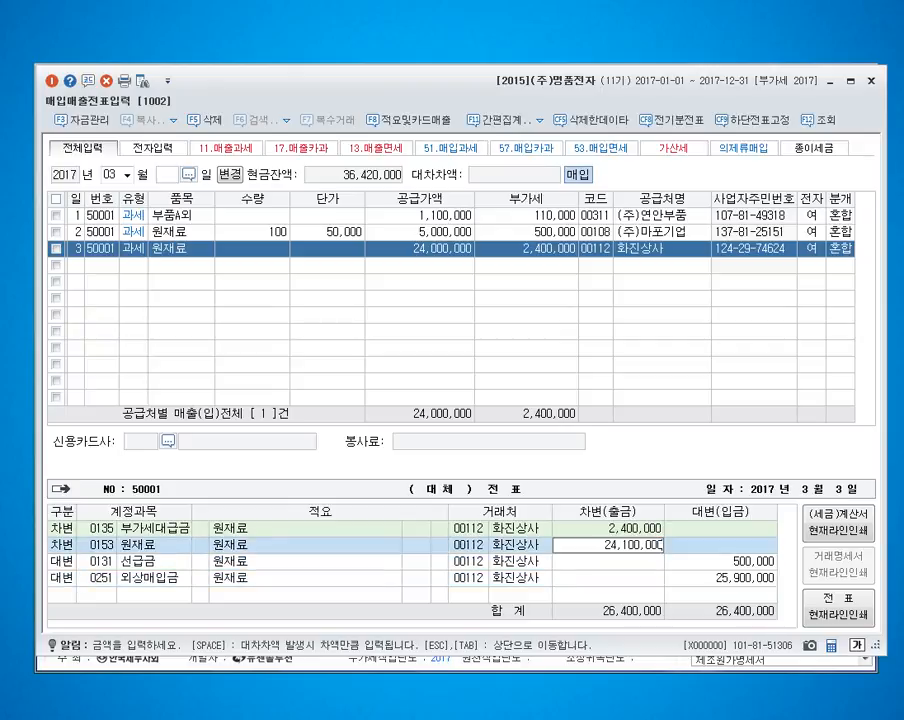
{"action": "key", "text": "Return"}
Step: Add a credit line to account 101 현금 for the 100,000 difference and finish the March 3 voucher
{"action": "key", "text": "Down"}
{"action": "key", "text": "Down"}
{"action": "type", "text": "4101"}
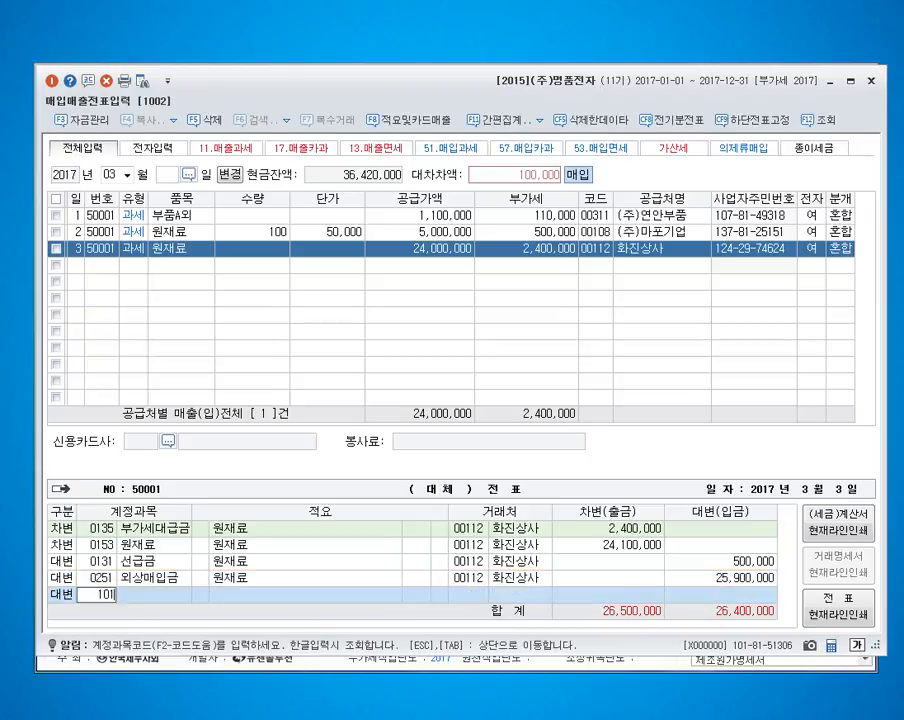
{"action": "key", "text": "Return"}
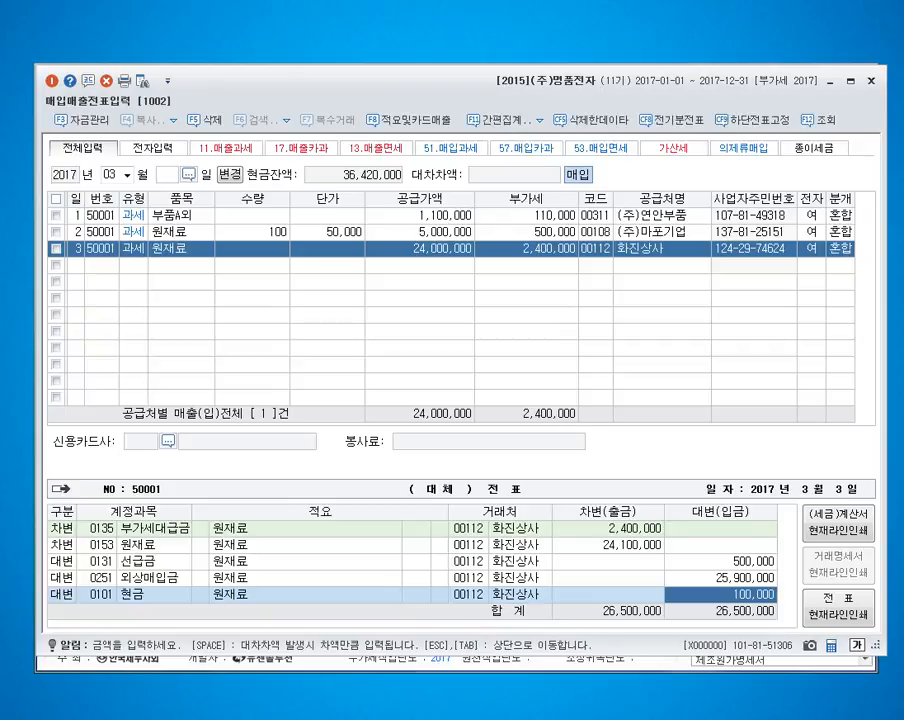
{"action": "key", "text": "Escape"}
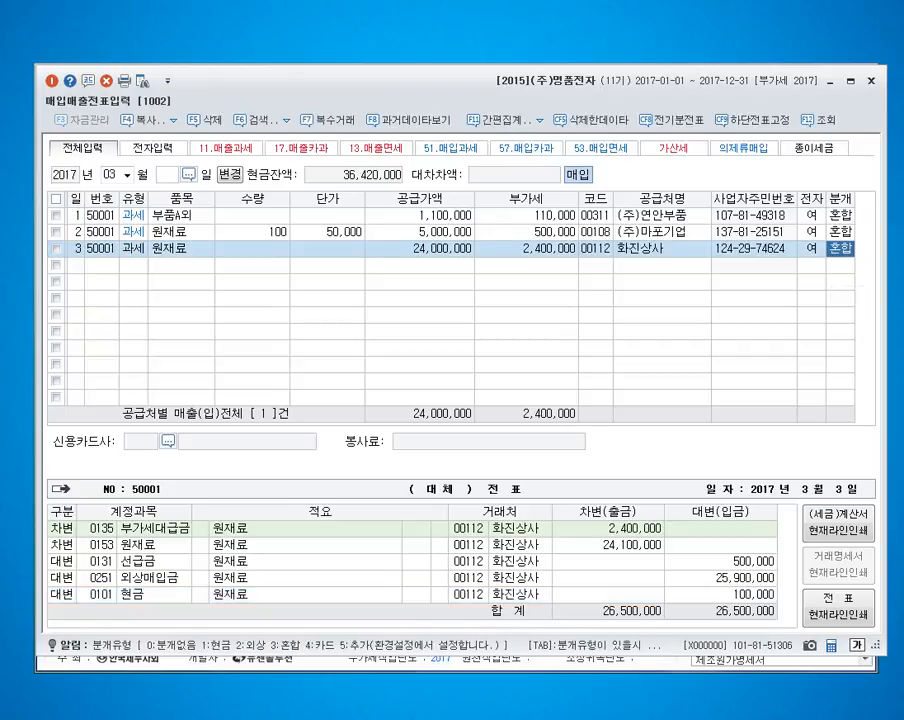
{"action": "key", "text": "Return"}
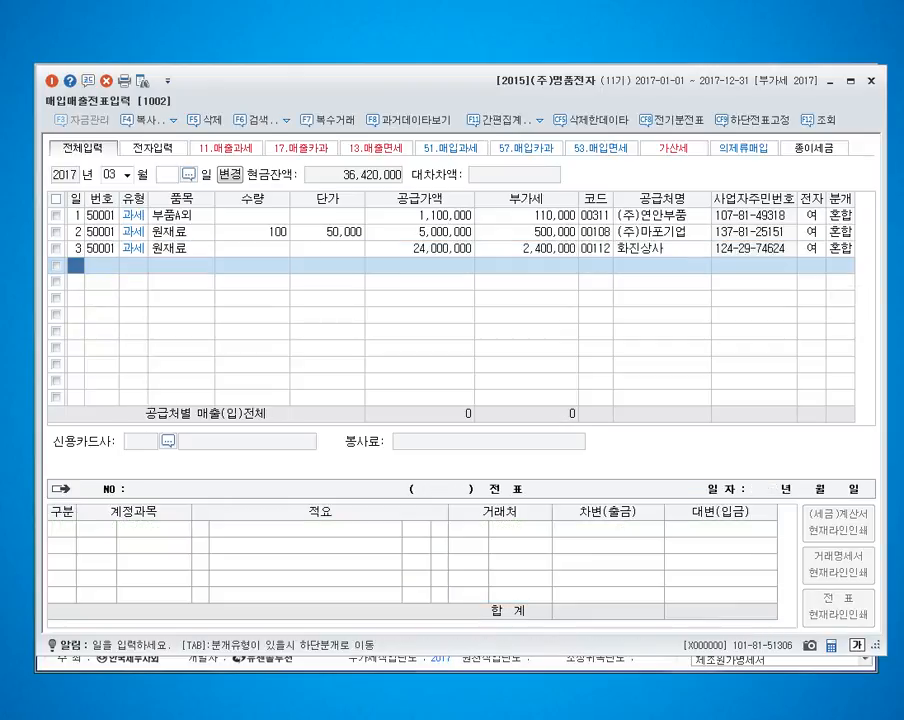
{"action": "key", "text": "Escape"}
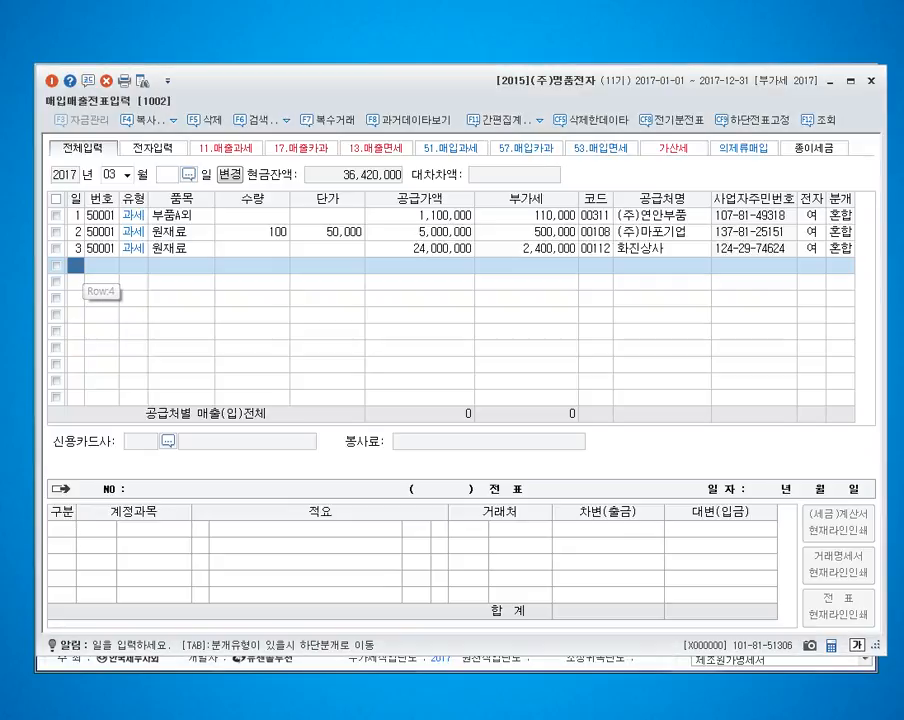
Step: Start a March 4 purchase line with VAT type 51 과세 and the item 원재료
{"action": "type", "text": "4"}
{"action": "key", "text": "Return"}
{"action": "type", "text": "51"}
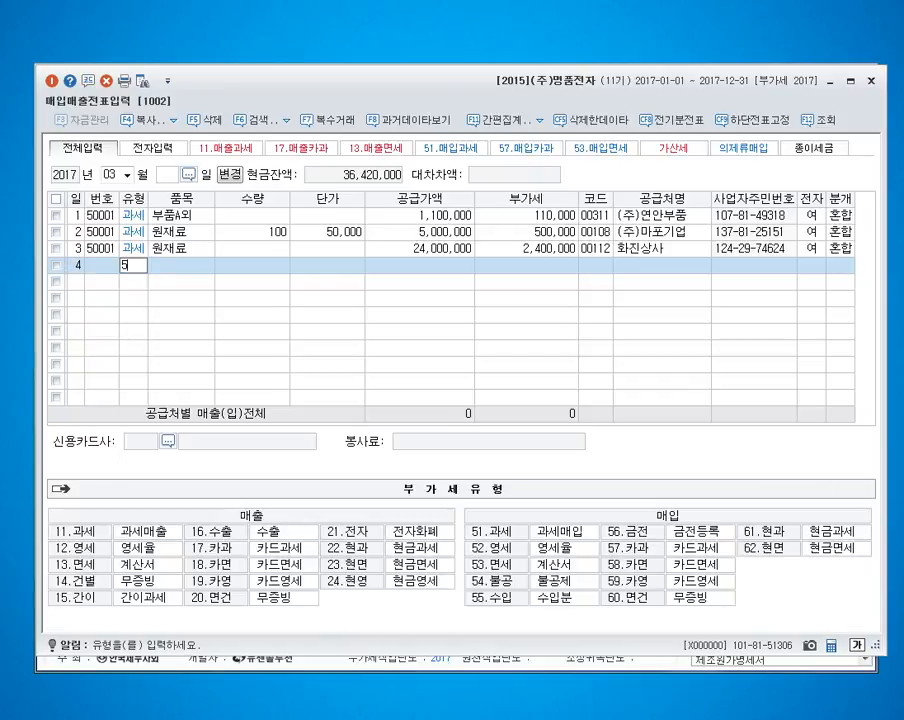
{"action": "key", "text": "Return"}
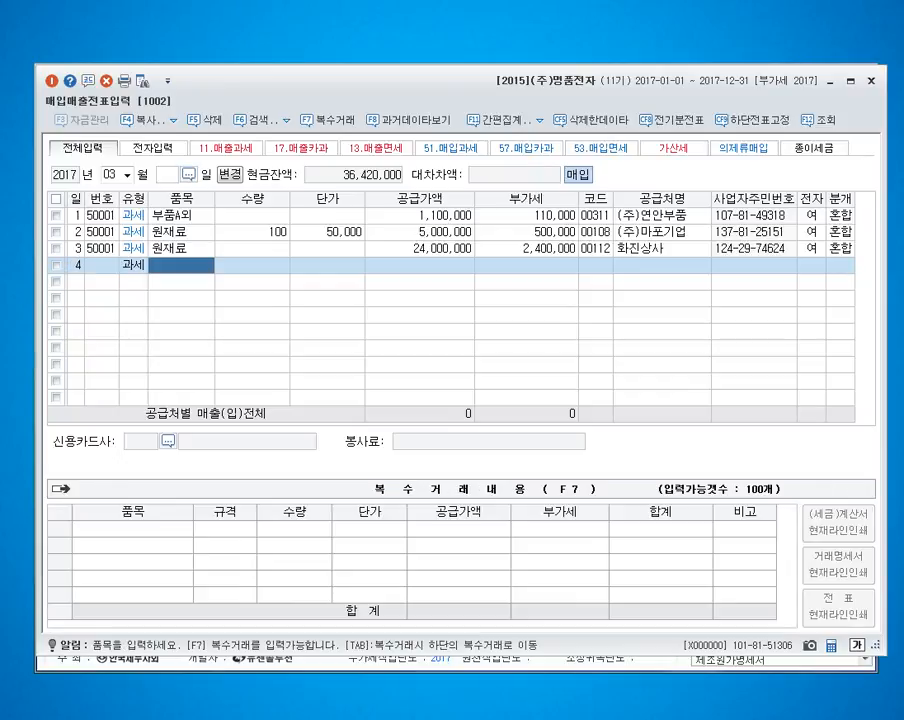
{"action": "type", "text": "원재료"}
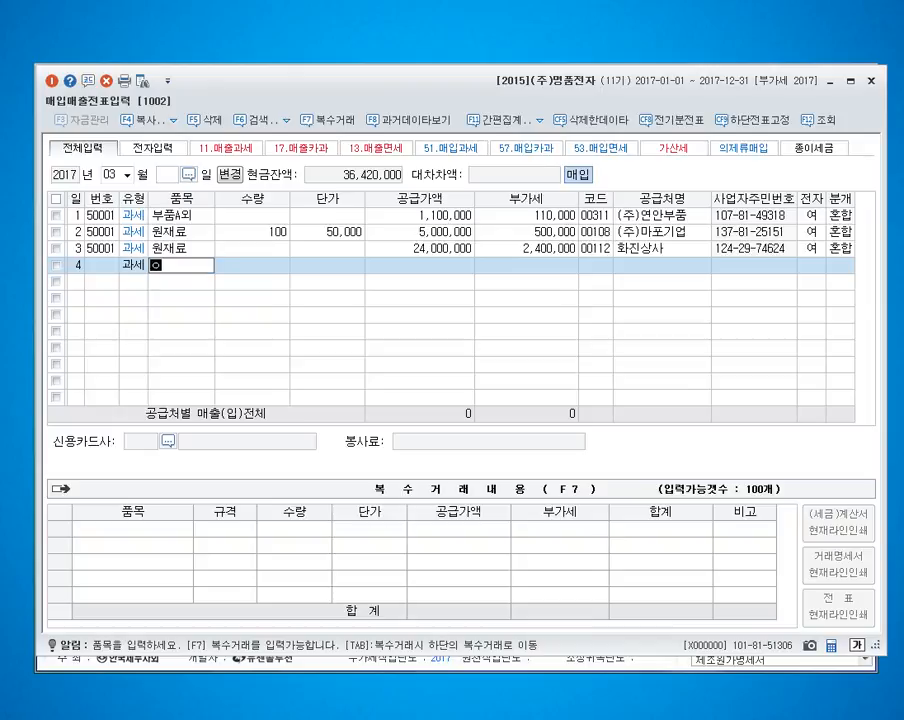
{"action": "key", "text": "Return"}
Step: Enter a quantity of 2,000 and a unit price of 5,000 for the March 4 원재료 line
{"action": "key", "text": "Return"}
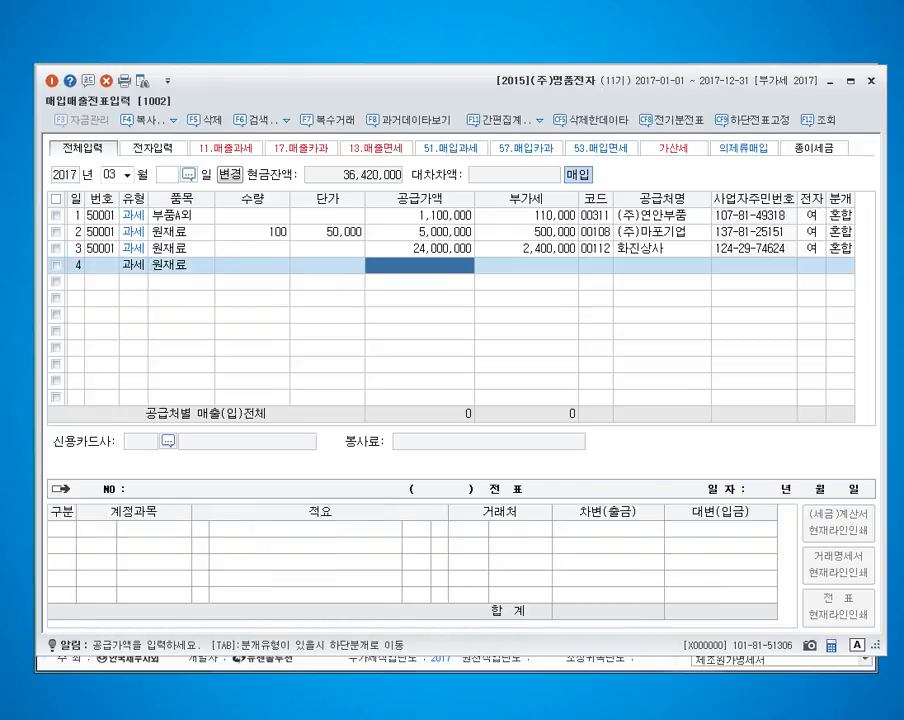
{"action": "key", "text": "Left"}
{"action": "key", "text": "Left"}
{"action": "type", "text": "2000"}
{"action": "key", "text": "Return"}
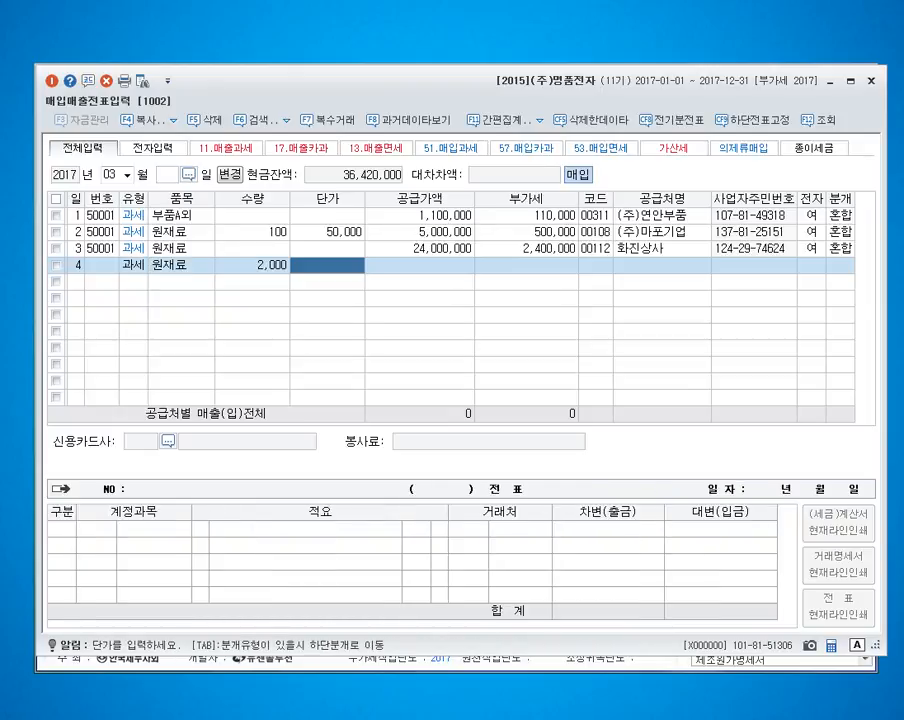
{"action": "type", "text": "5000"}
{"action": "key", "text": "Return"}
Step: Assign the supplier (주)하늘 to the March 4 purchase, mark it as an electronic invoice (여) and set the journal type to 혼합
{"action": "key", "text": "Return"}
{"action": "key", "text": "Return"}
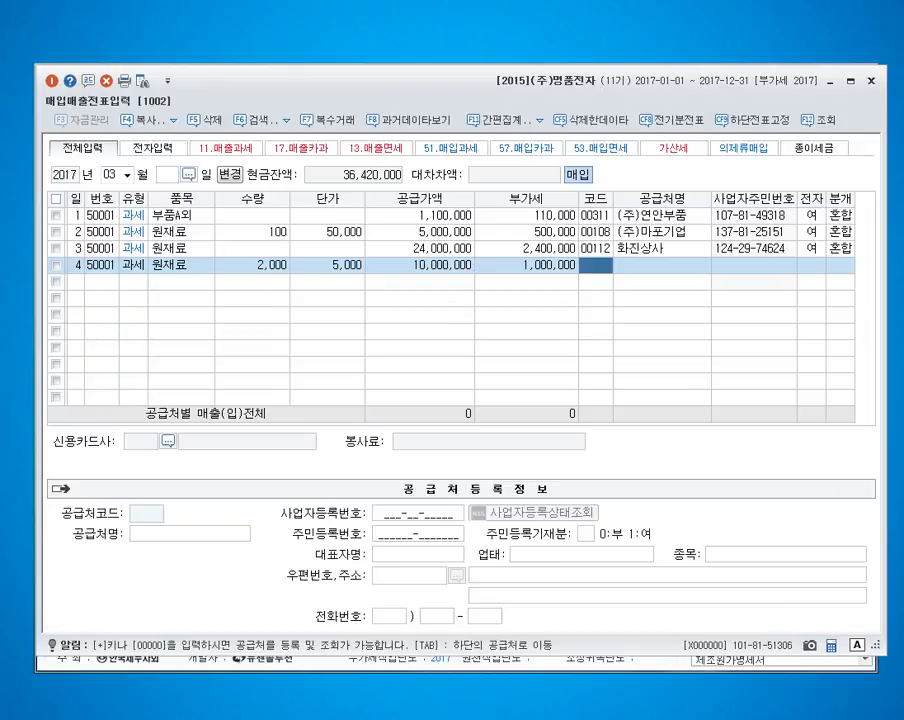
{"action": "type", "text": "하늘"}
{"action": "key", "text": "Return"}
{"action": "key", "text": "Return"}
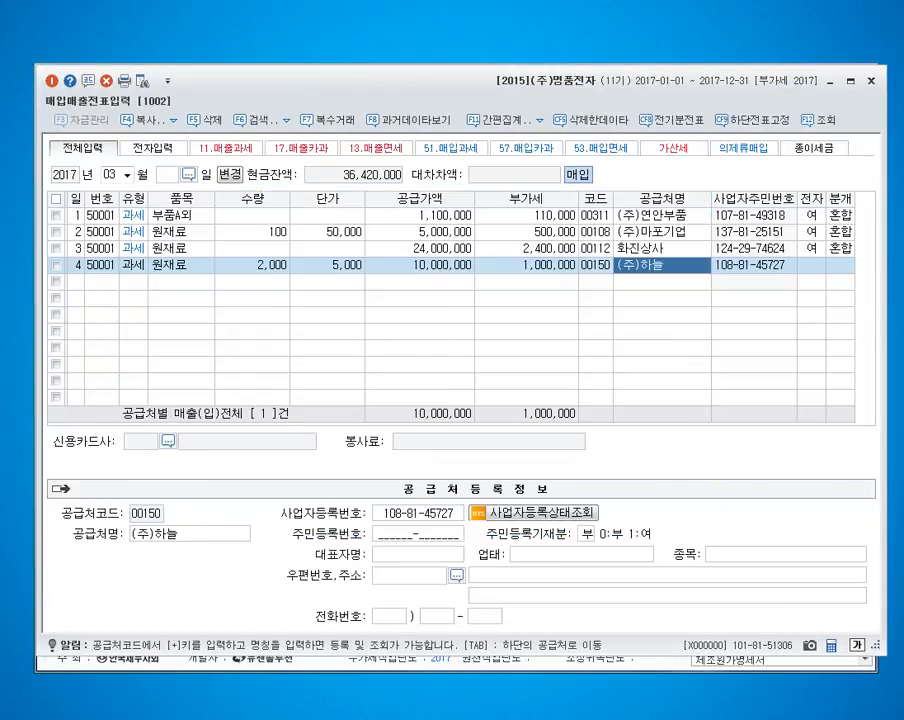
{"action": "key", "text": "Return"}
{"action": "type", "text": "1"}
{"action": "key", "text": "Return"}
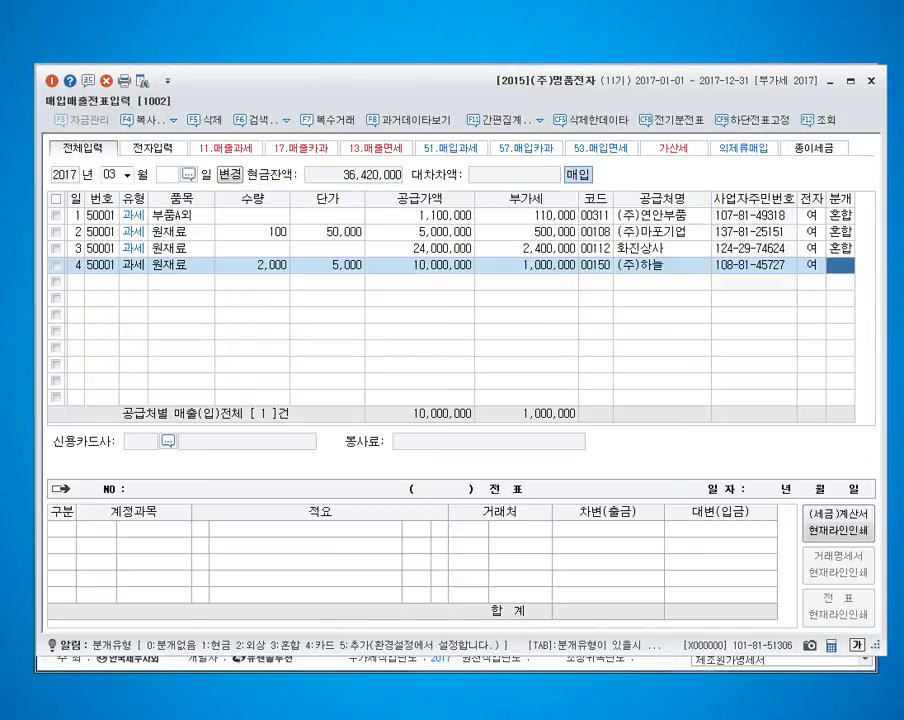
{"action": "type", "text": "3"}
Step: Add a credit line (대변) to account 110 받을어음 with the trading partner (주)나라전자 for 2,000,000 in the March 4 entry
{"action": "key", "text": "Return"}
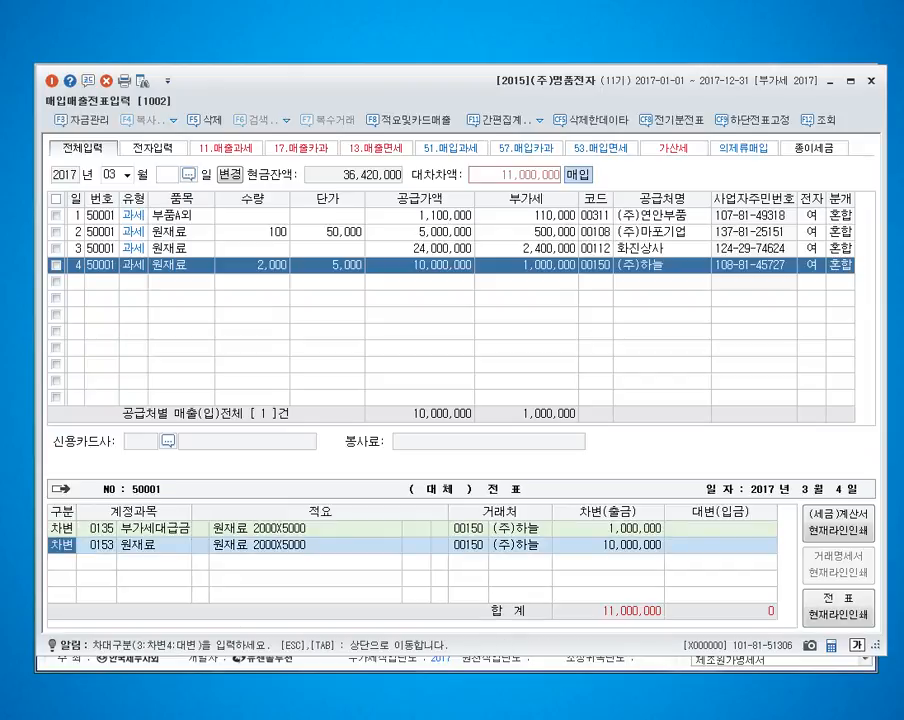
{"action": "key", "text": "Down"}
{"action": "type", "text": "4"}
{"action": "key", "text": "Return"}
{"action": "type", "text": "110"}
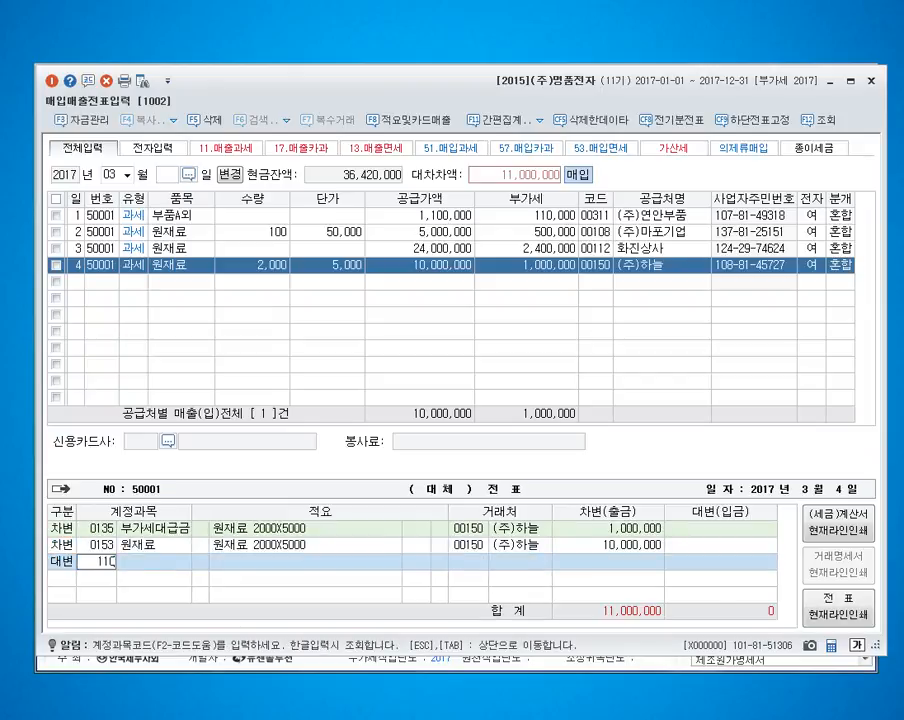
{"action": "key", "text": "Return"}
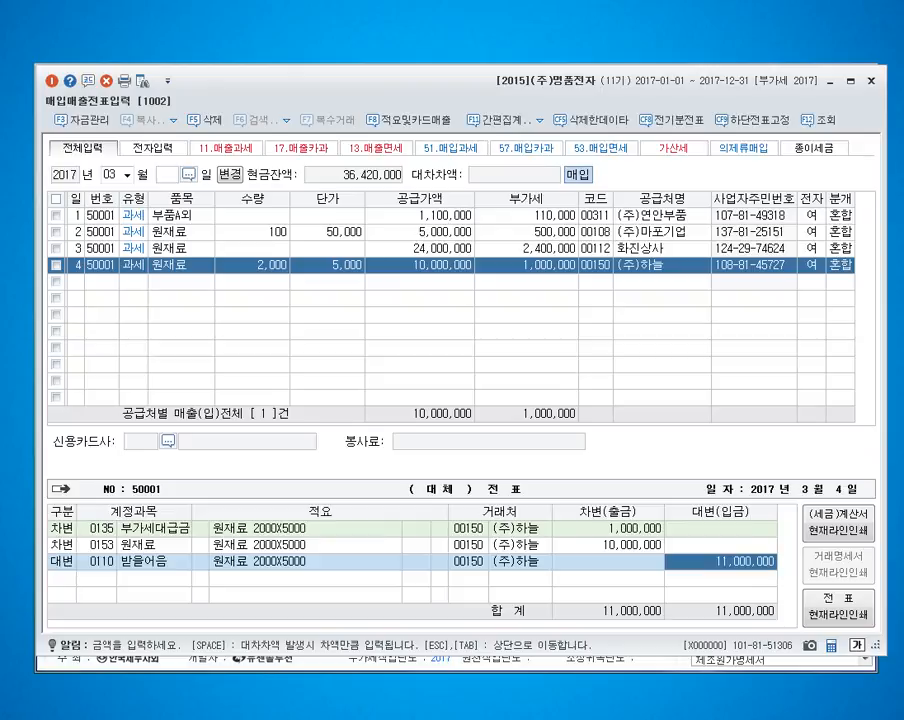
{"action": "left_click", "coordinate": [468, 562]}
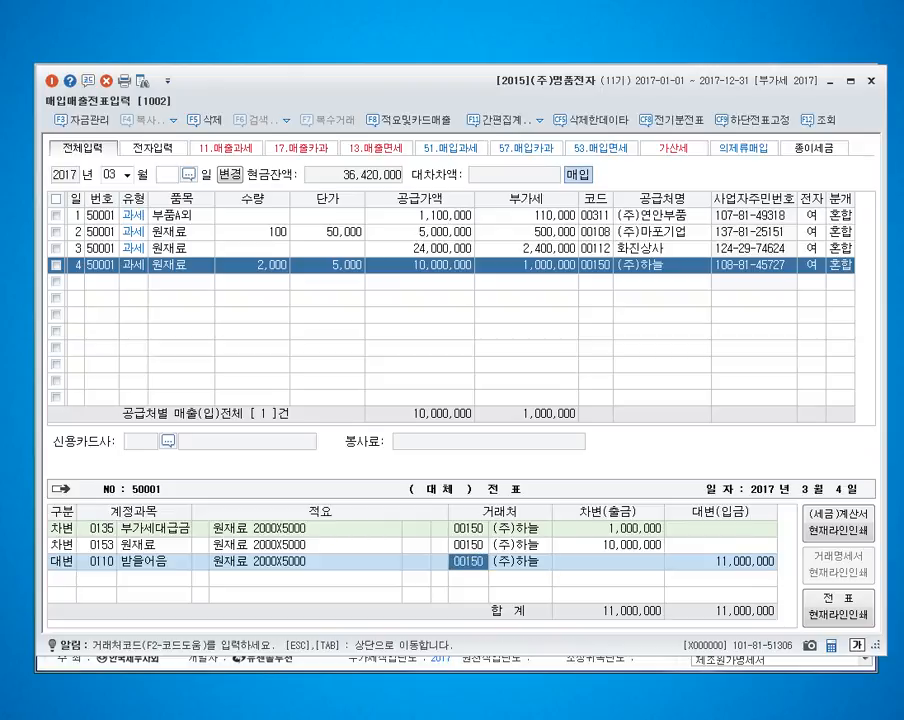
{"action": "type", "text": "나라"}
{"action": "key", "text": "Return"}
{"action": "key", "text": "Return"}
{"action": "key", "text": "Return"}
{"action": "type", "text": "2000000"}
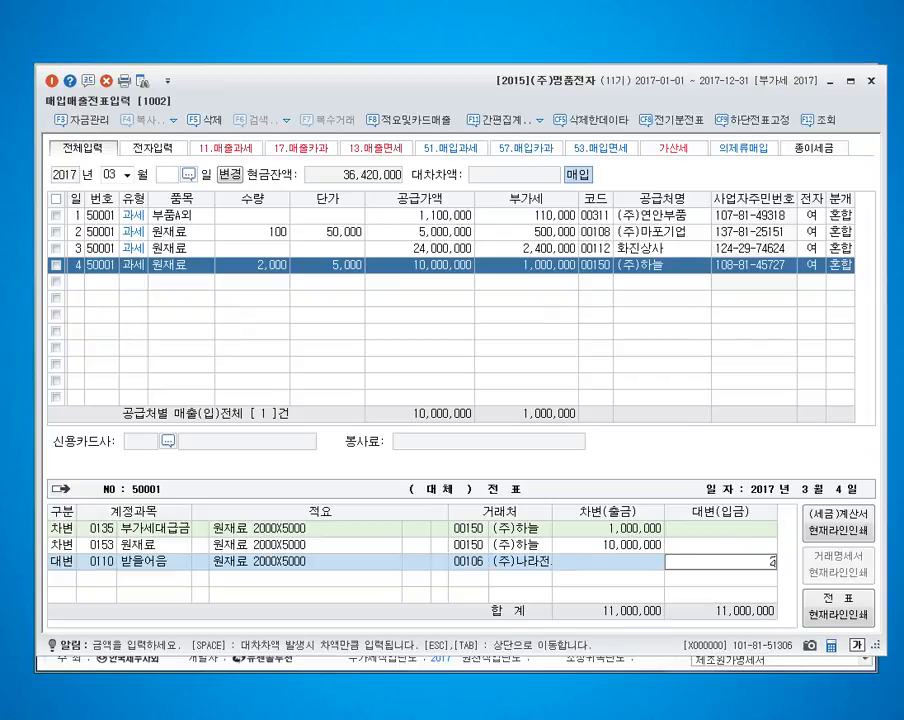
{"action": "key", "text": "Return"}
Step: Add a credit line to account 251 외상매입금 for the remaining 9,000,000 and finish the March 4 voucher
{"action": "type", "text": "4"}
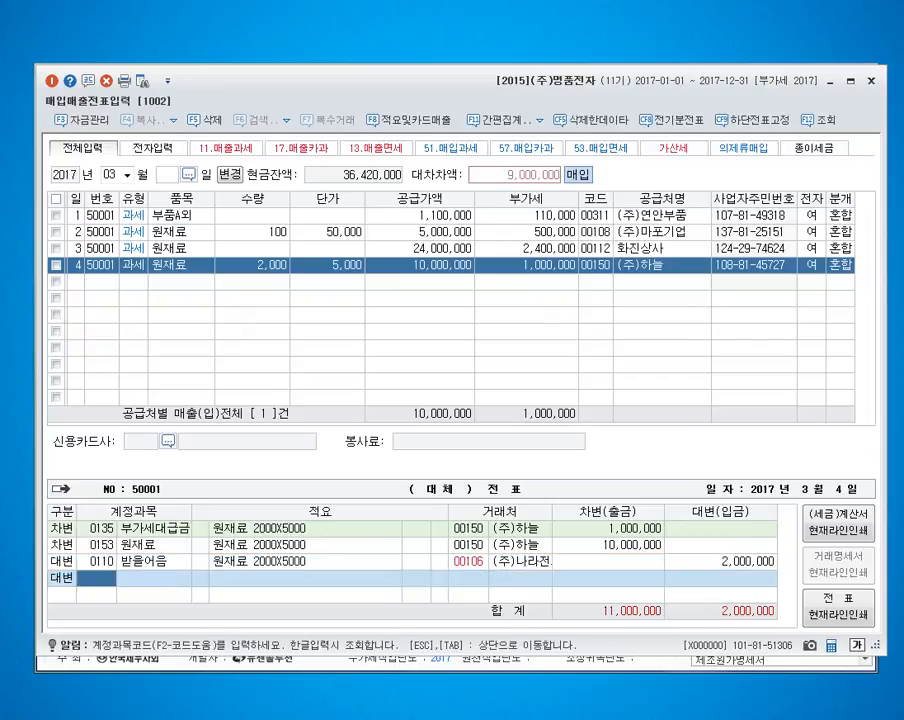
{"action": "type", "text": "251"}
{"action": "key", "text": "Return"}
Step: Start a March 5 purchase line with VAT type 과세 and the item 노트북
{"action": "key", "text": "Return"}
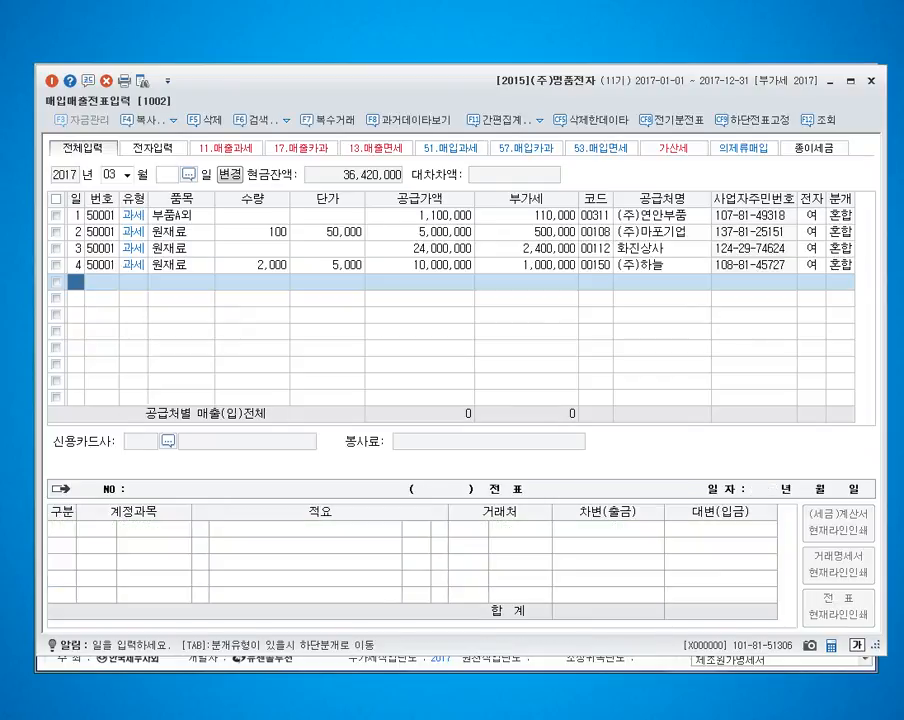
{"action": "type", "text": "5"}
{"action": "key", "text": "Return"}
{"action": "key", "text": "Return"}
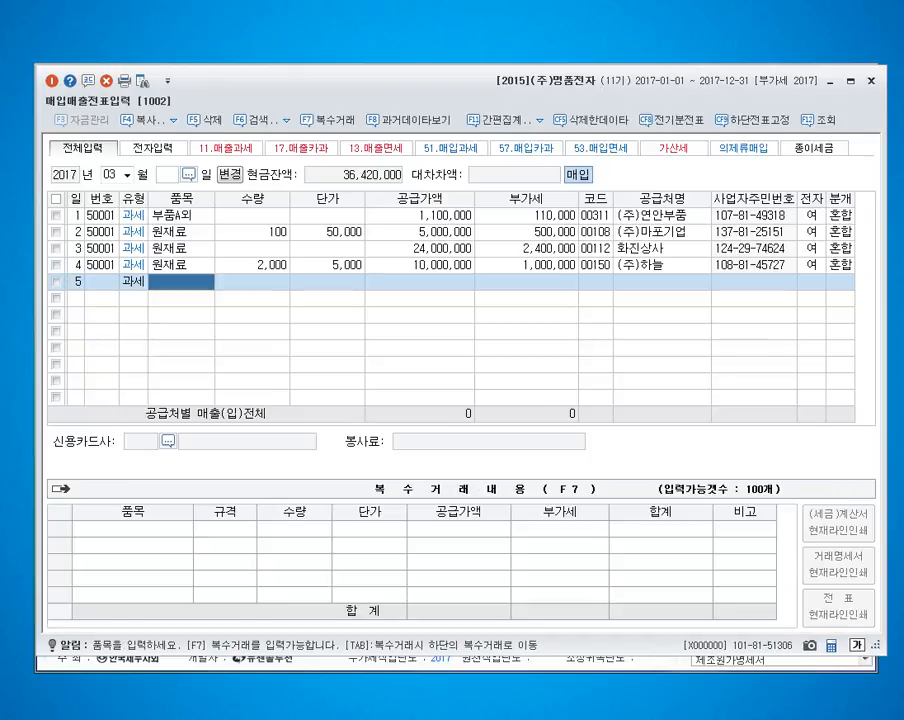
{"action": "type", "text": "노트북"}
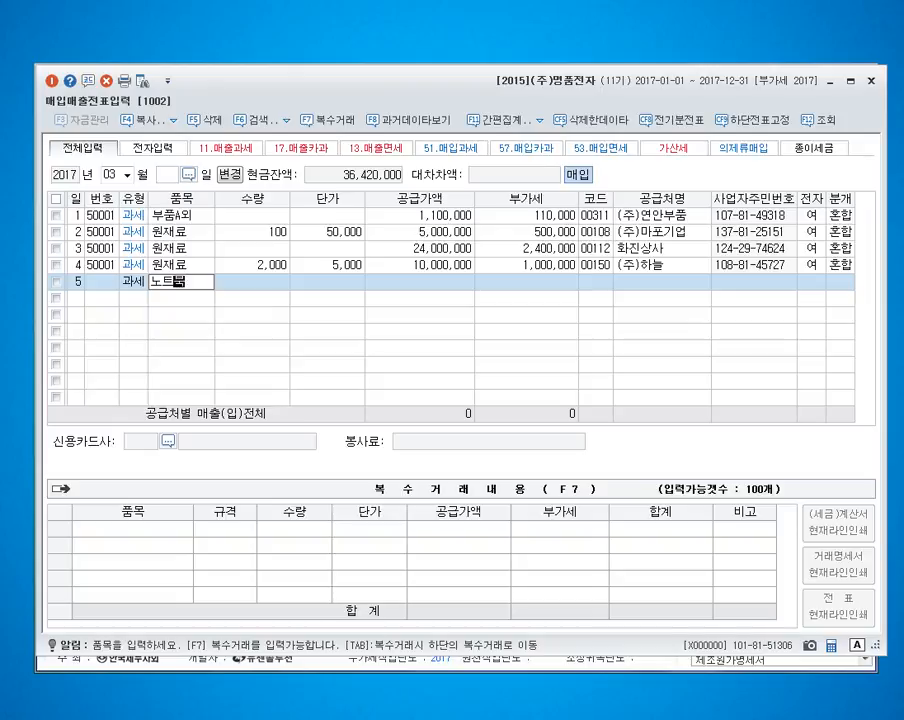
{"action": "key", "text": "Return"}
{"action": "key", "text": "Return"}
{"action": "key", "text": "Return"}
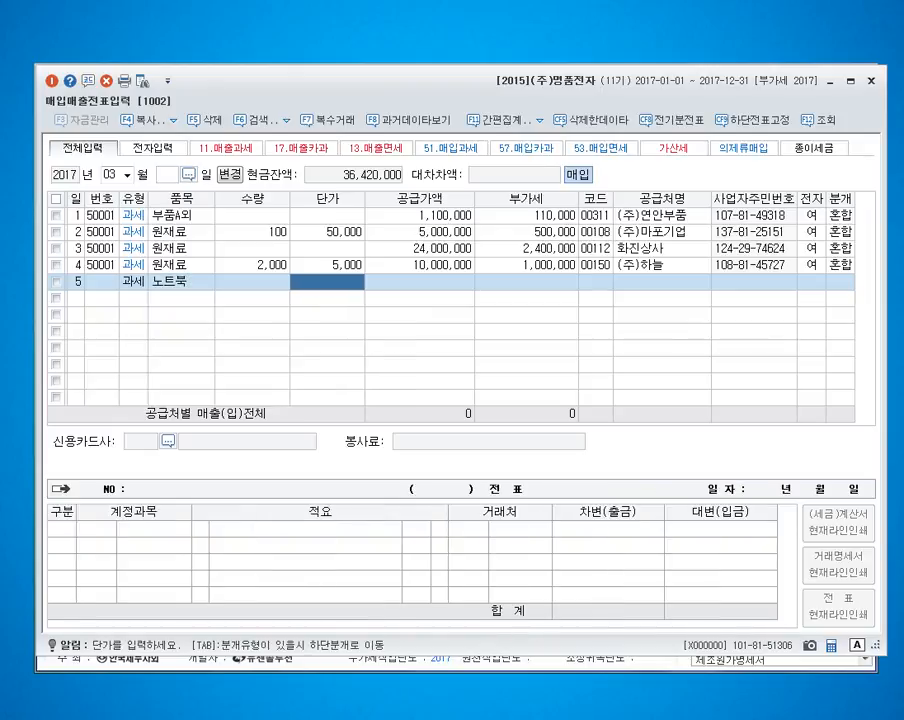
Step: Enter a quantity of 10 and a unit price of 500,000 for the March 5 노트북 line
{"action": "key", "text": "Left"}
{"action": "key", "text": "Left"}
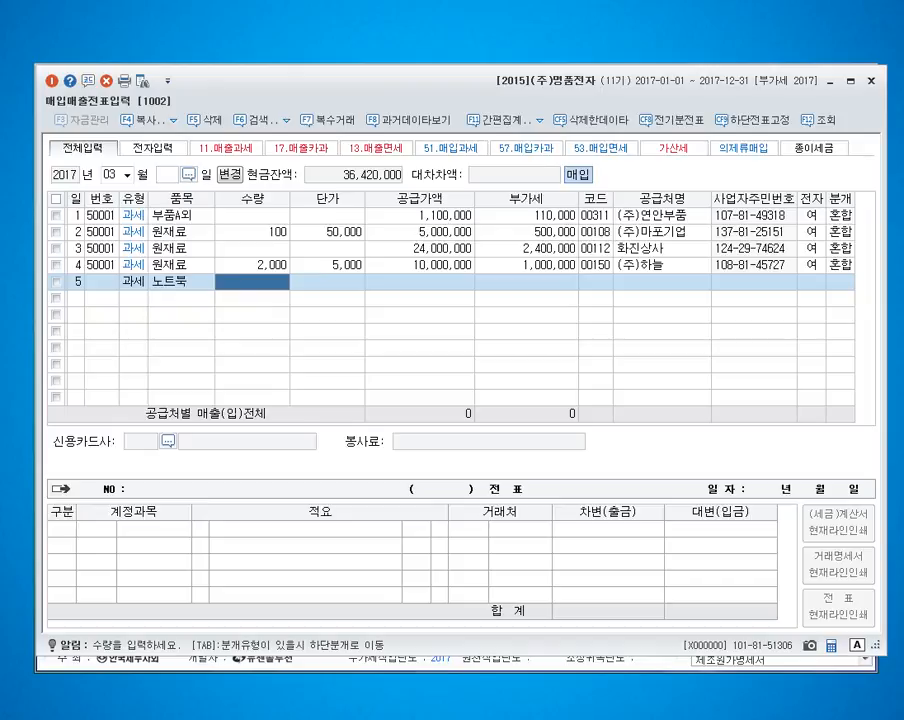
{"action": "type", "text": "10"}
{"action": "key", "text": "Return"}
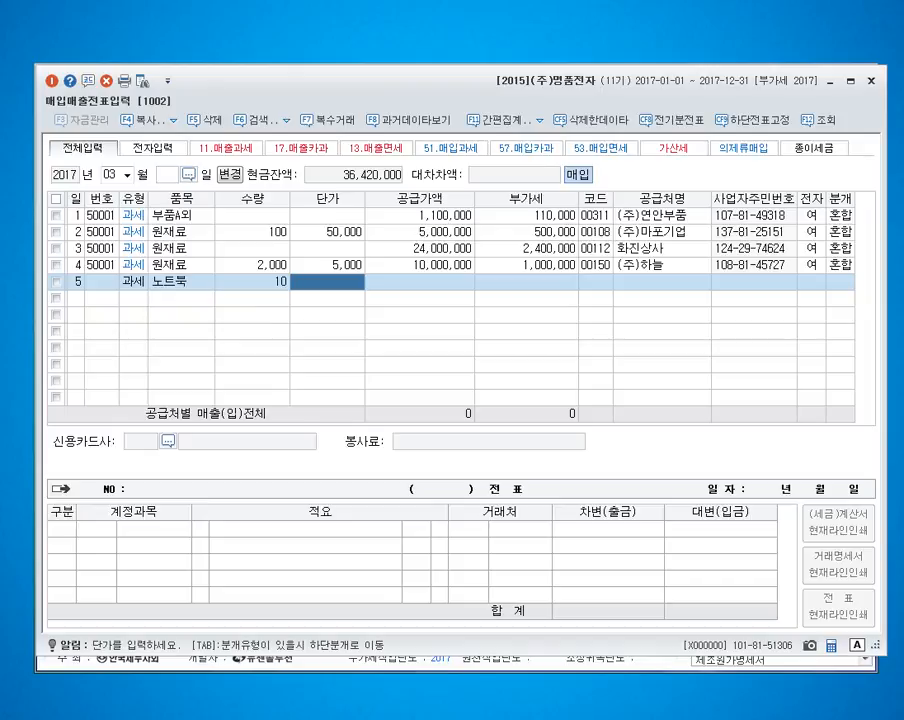
{"action": "type", "text": "5000000"}
{"action": "key", "text": "Return"}
Step: Assign the supplier (주)나라전자 to the March 5 purchase, mark it as an electronic invoice (여) and set the journal type to 혼합
{"action": "key", "text": "Return"}
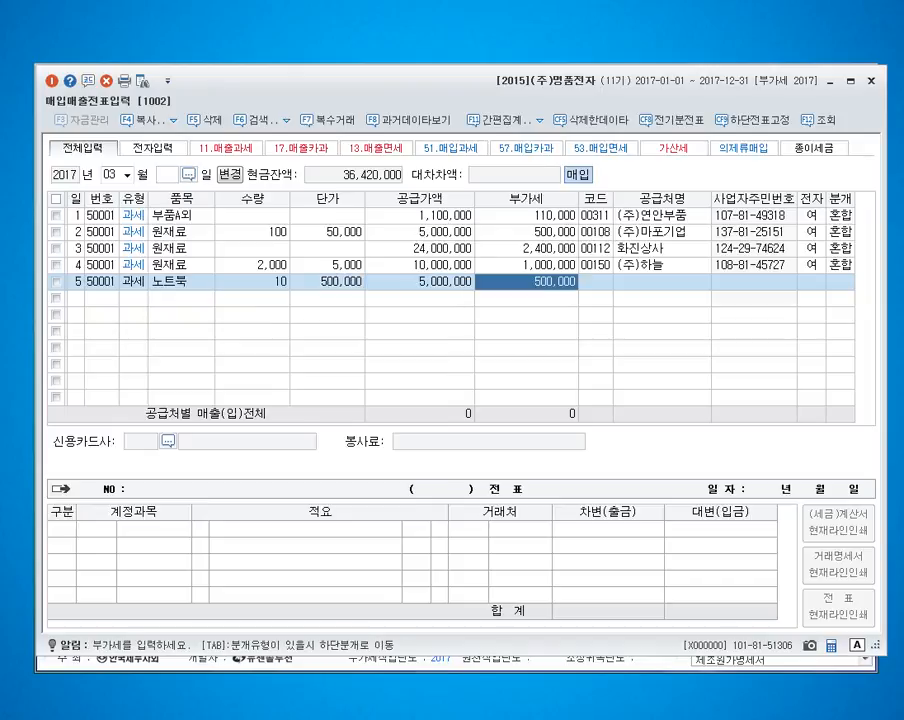
{"action": "key", "text": "Return"}
{"action": "type", "text": "나라"}
{"action": "key", "text": "Return"}
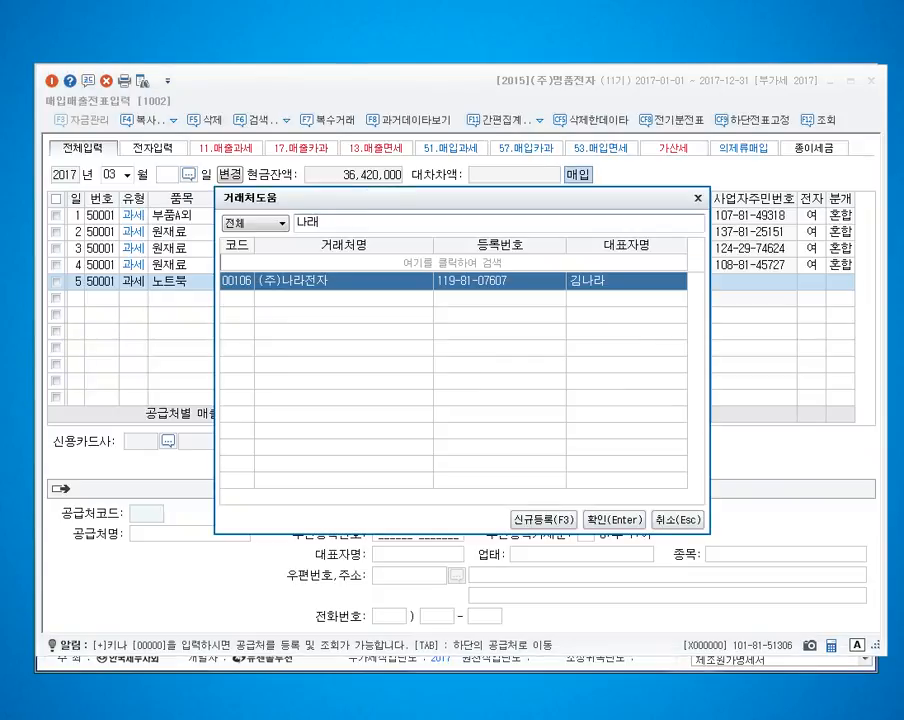
{"action": "key", "text": "Return"}
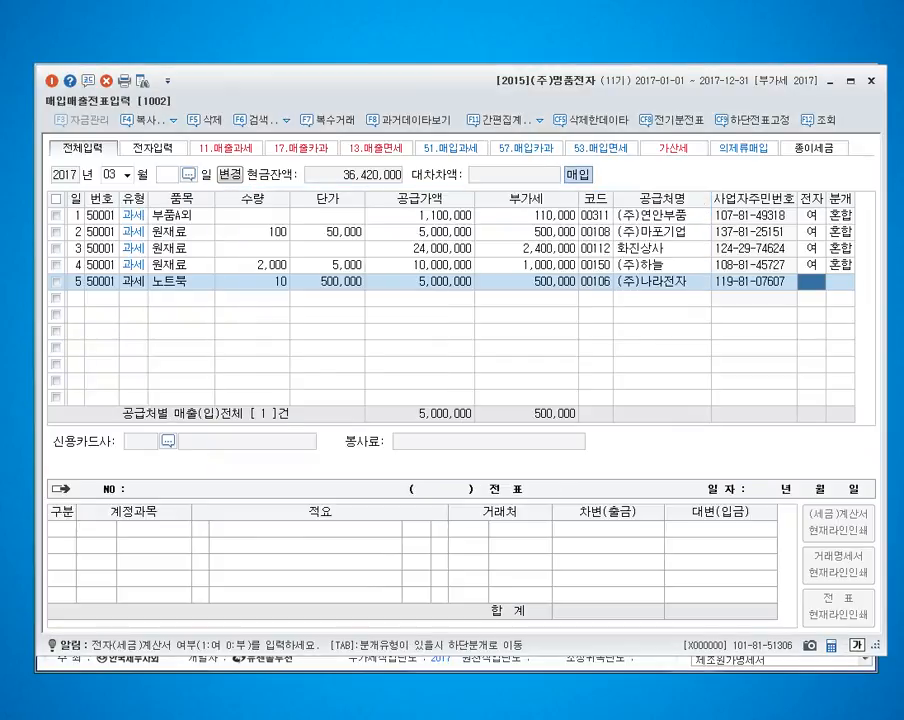
{"action": "type", "text": "1"}
{"action": "key", "text": "Return"}
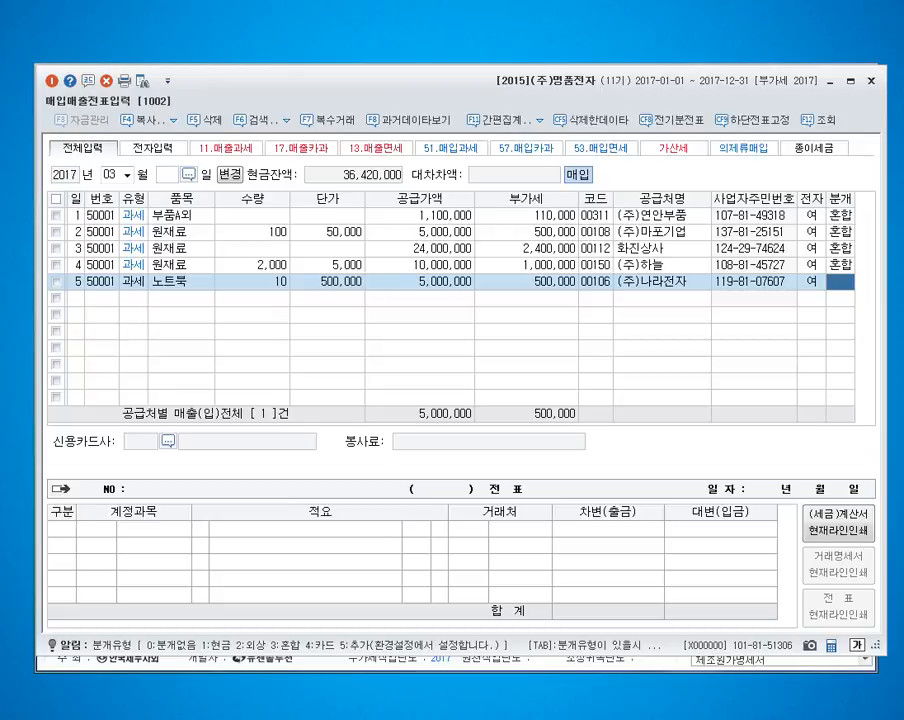
{"action": "type", "text": "3"}
{"action": "key", "text": "Return"}
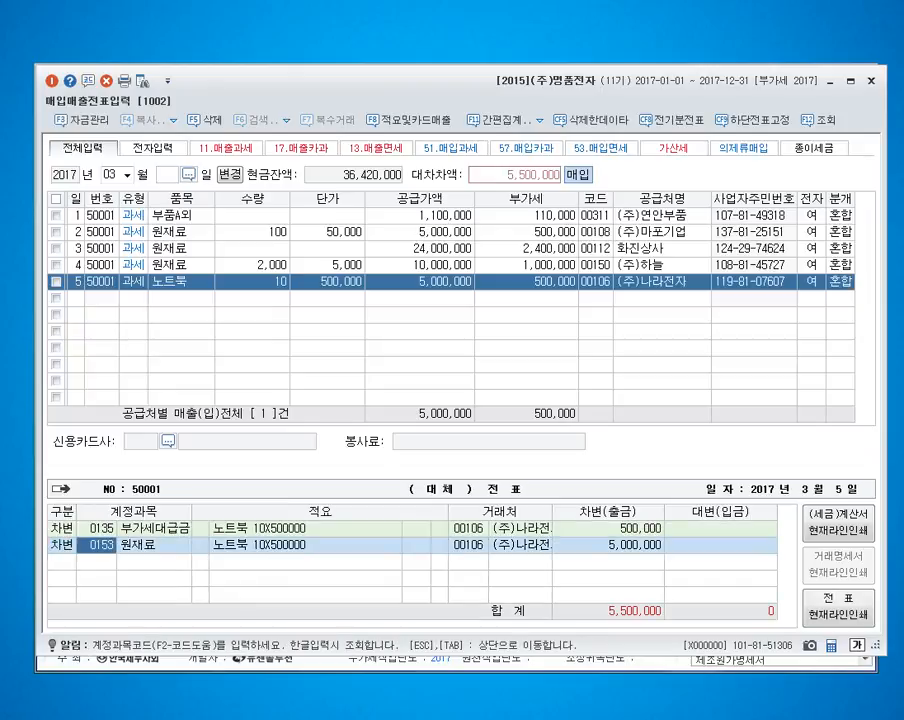
Step: Change the 원재료 debit account to 212 비품 in the March 5 entry and accept the proposed fixed asset registration for the notebooks
{"action": "type", "text": "212"}
{"action": "key", "text": "Return"}
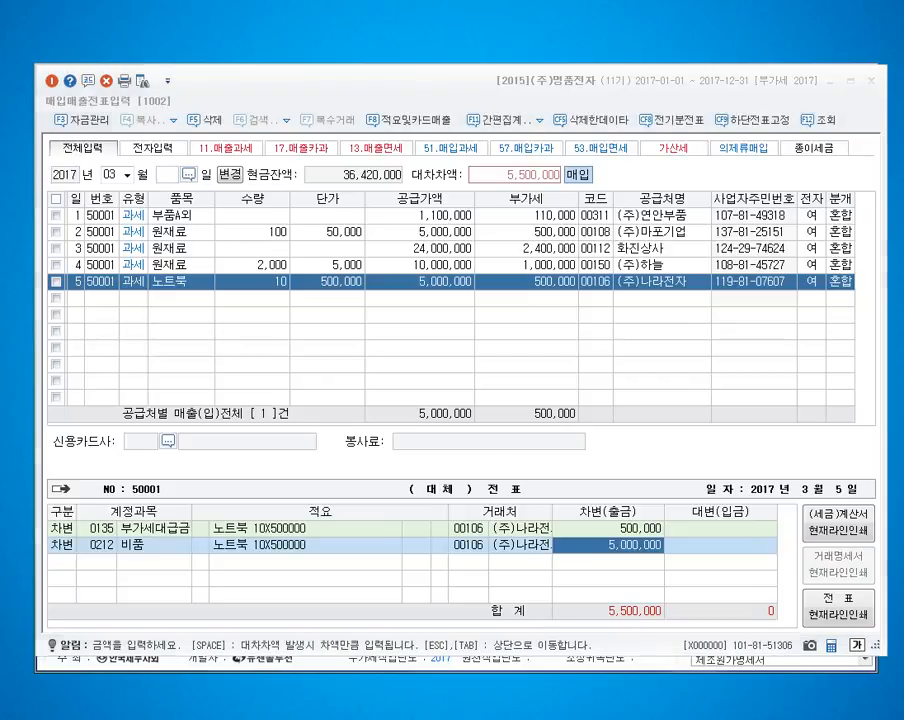
{"action": "key", "text": "Return"}
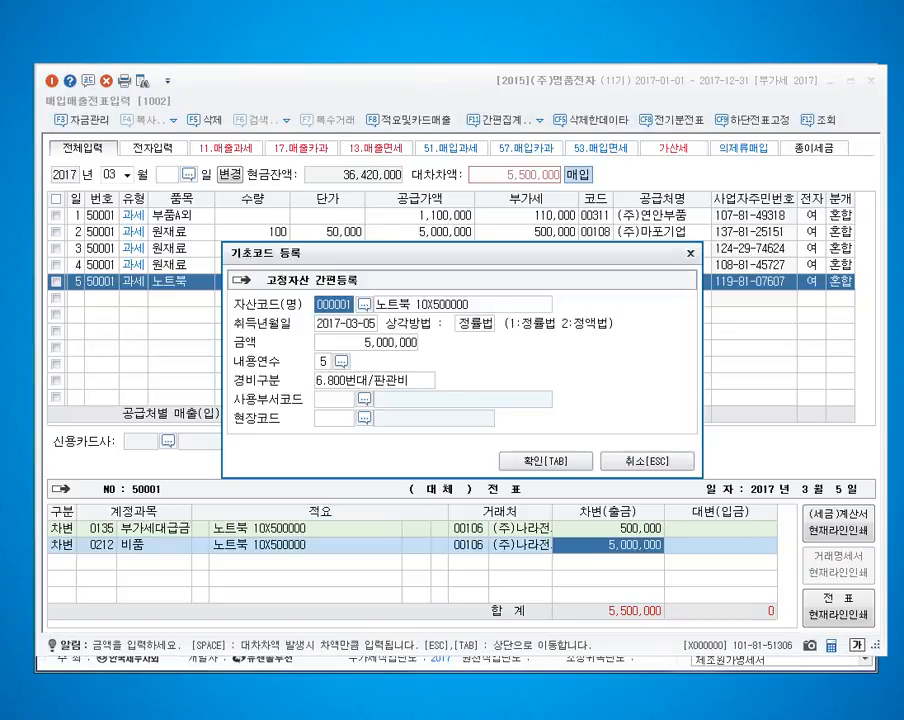
{"action": "key", "text": "Tab"}
Step: Add a credit line to account 253 for the full 5,500,000 and finish the March 5 voucher
{"action": "key", "text": "4"}
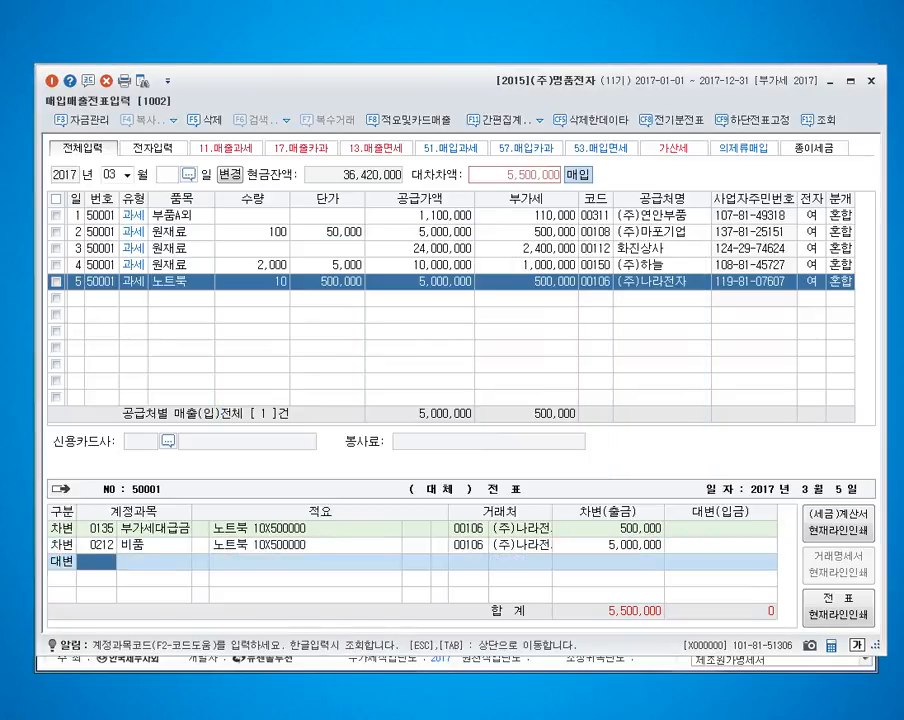
{"action": "type", "text": "253"}
{"action": "key", "text": "Return"}
Step: Enter a March 6 purchase line with VAT type 51 과세, the item 간판대금 and a supply value of 5,000,000
{"action": "key", "text": "Return"}
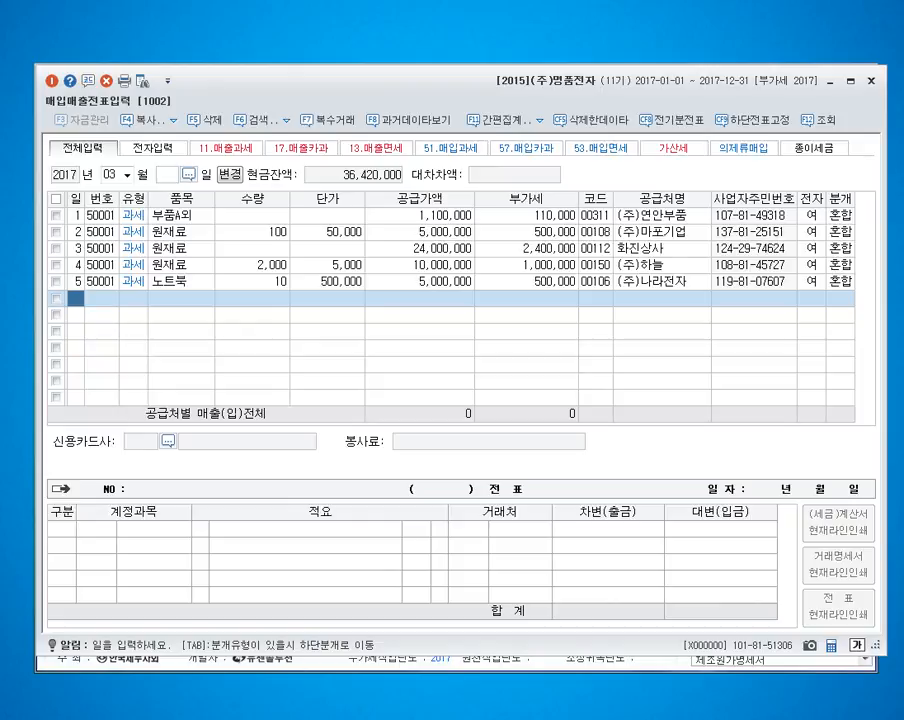
{"action": "type", "text": "6"}
{"action": "key", "text": "Return"}
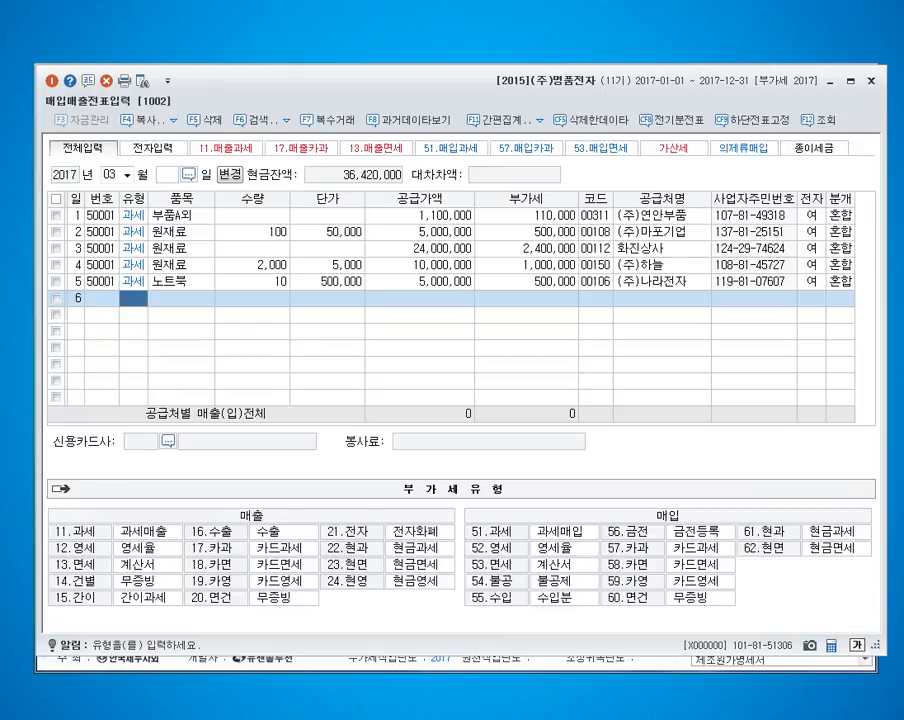
{"action": "type", "text": "51"}
{"action": "key", "text": "Return"}
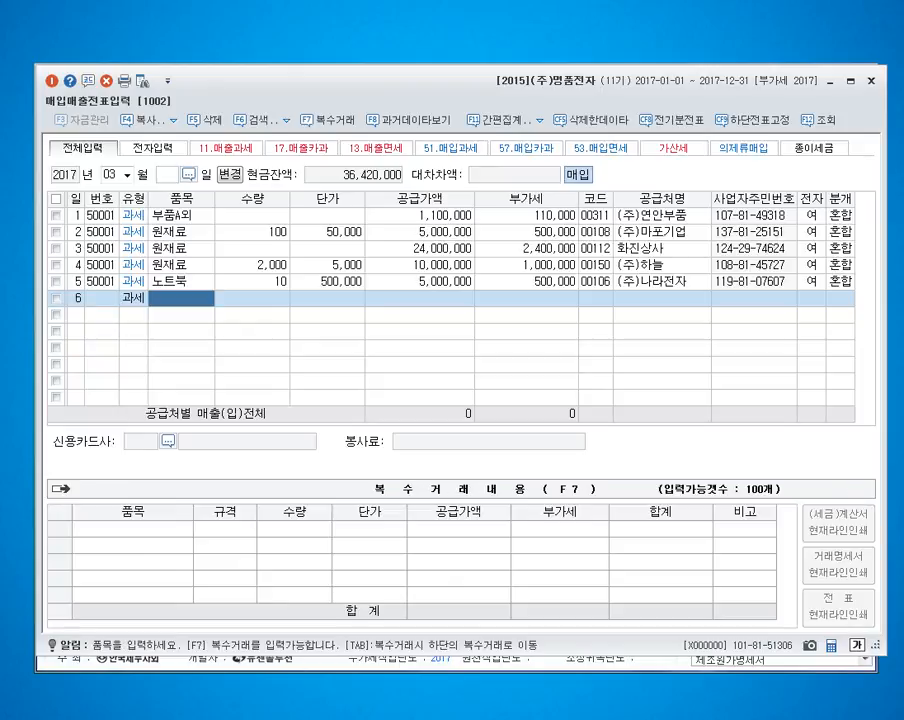
{"action": "type", "text": "간판대름"}
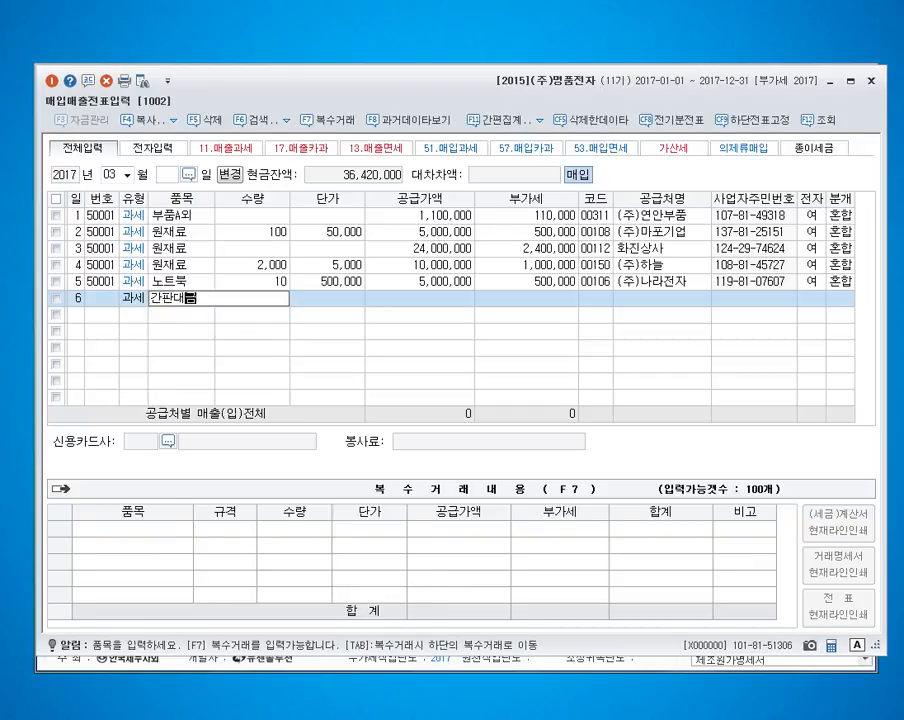
{"action": "key", "text": "Return"}
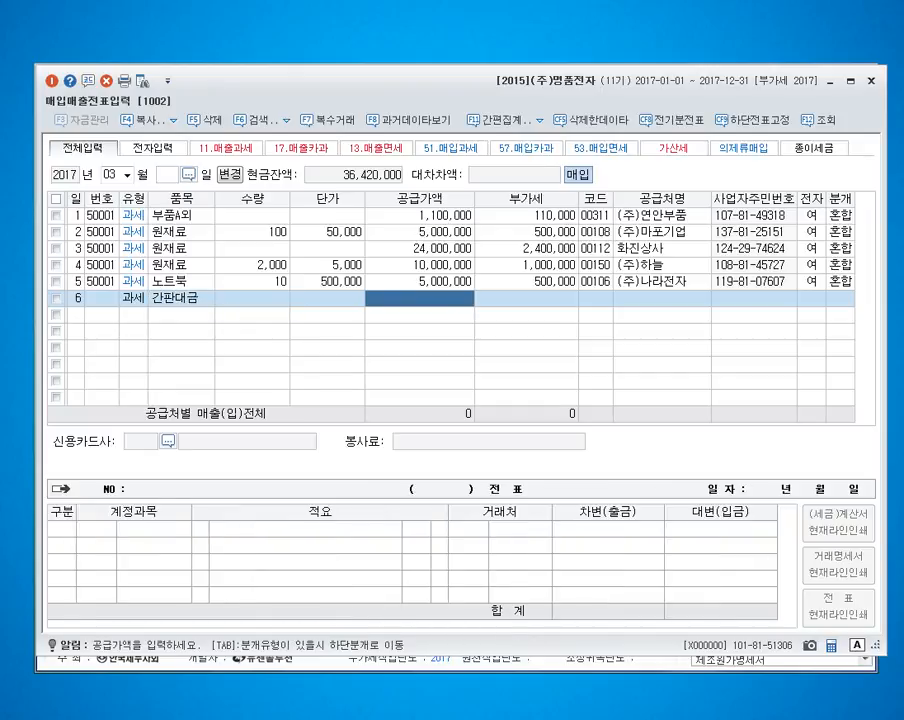
{"action": "type", "text": "5000000"}
{"action": "key", "text": "Return"}
Step: Assign the supplier 호평산업 to the March 6 간판대금 purchase
{"action": "key", "text": "Return"}
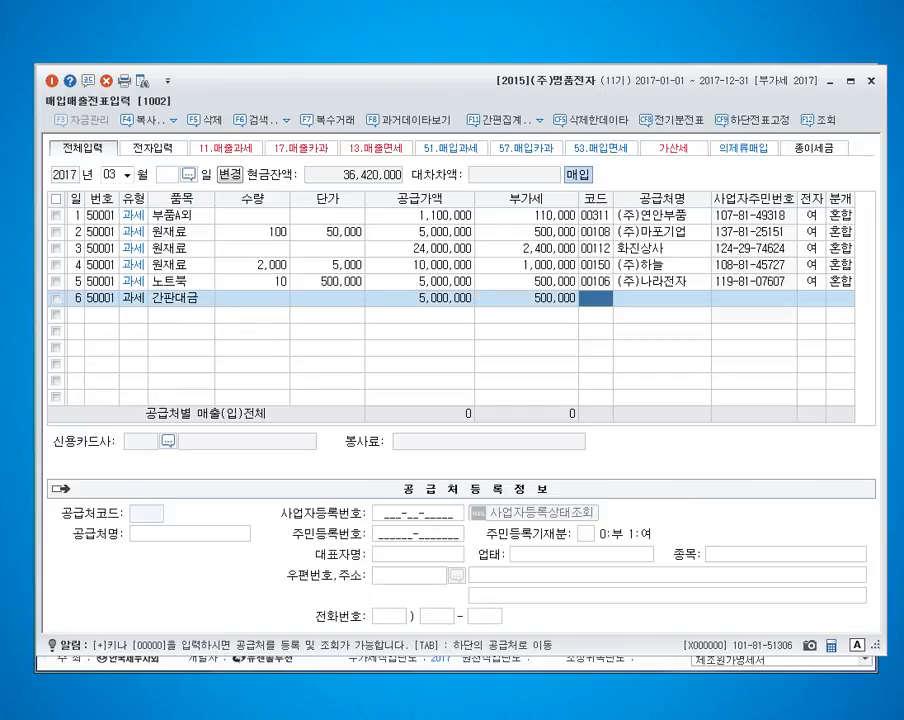
{"action": "type", "text": "호평"}
Step: Mark the March 6 간판대금 purchase as an electronic tax invoice and set its journal type to 3 혼합
{"action": "key", "text": "Return"}
{"action": "key", "text": "Return"}
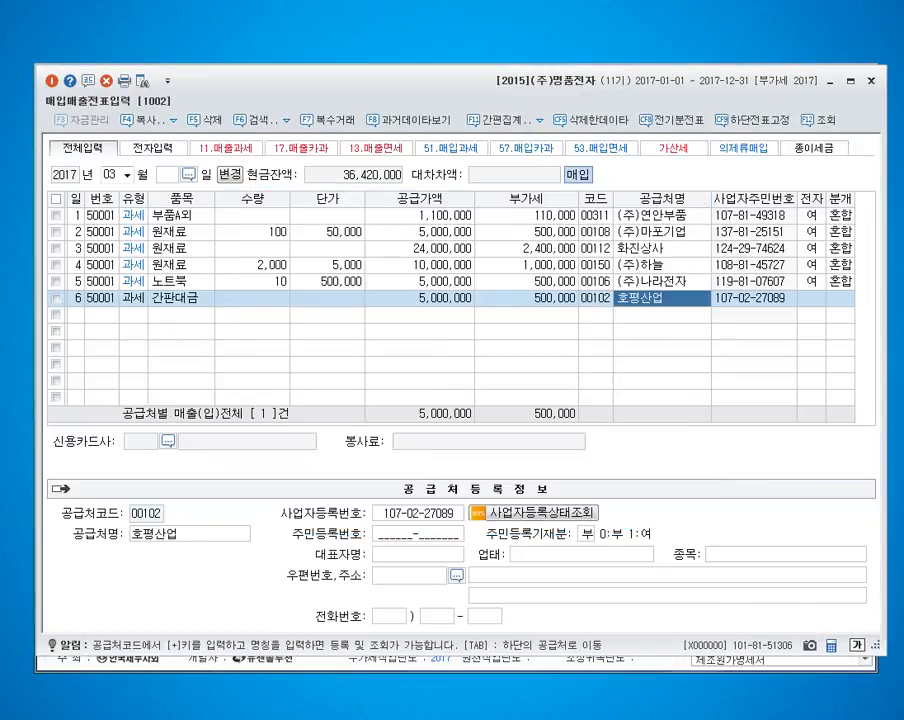
{"action": "key", "text": "Return"}
{"action": "type", "text": "15"}
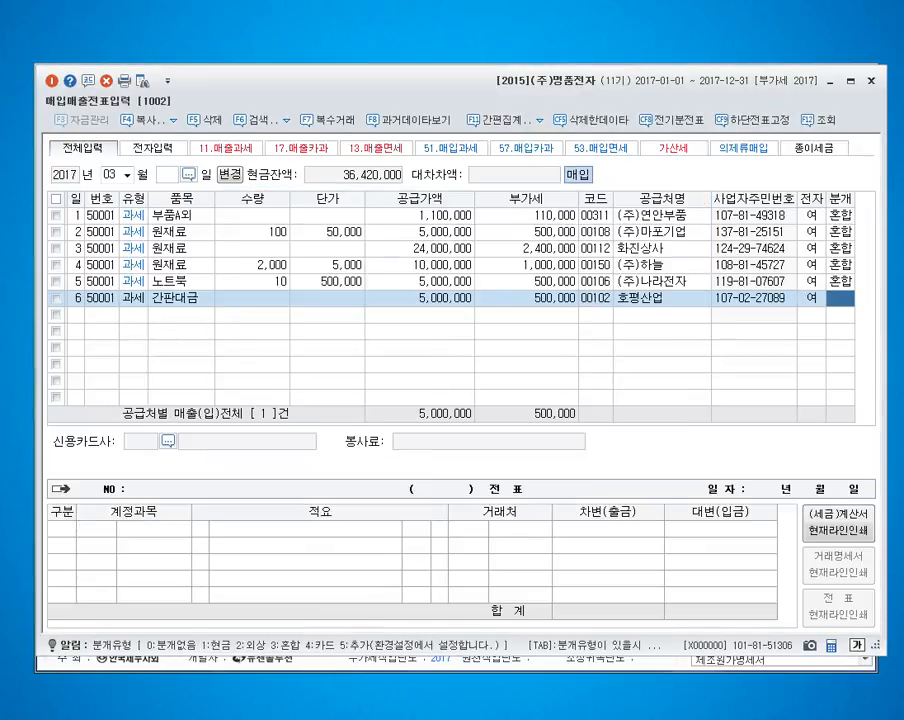
{"action": "type", "text": "3"}
{"action": "key", "text": "Return"}
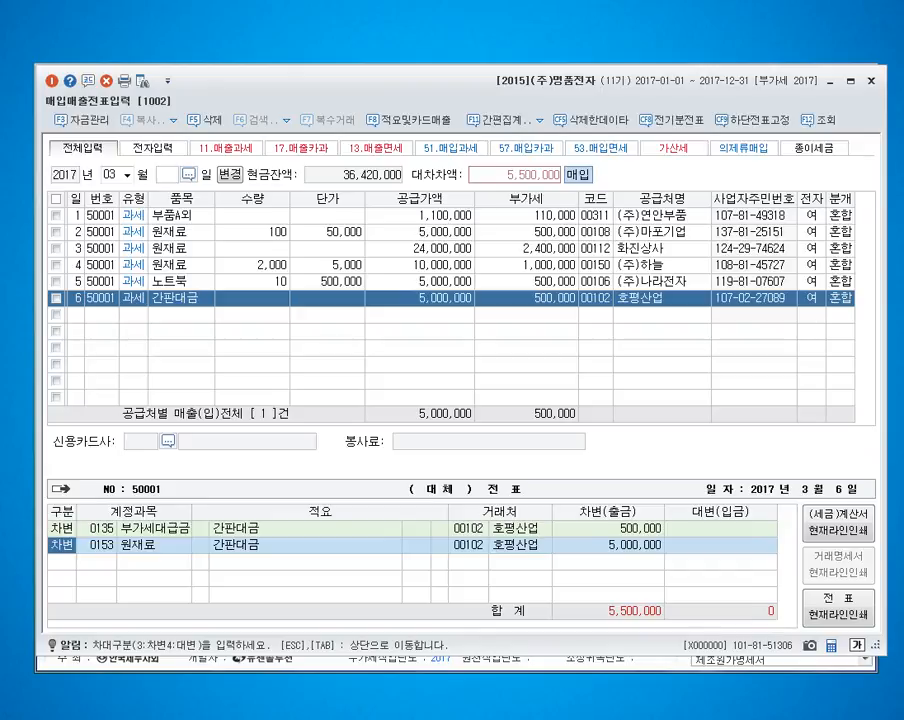
Step: Search for an account matching 시설 for the 원재료 debit line of the March 6 voucher
{"action": "key", "text": "Return"}
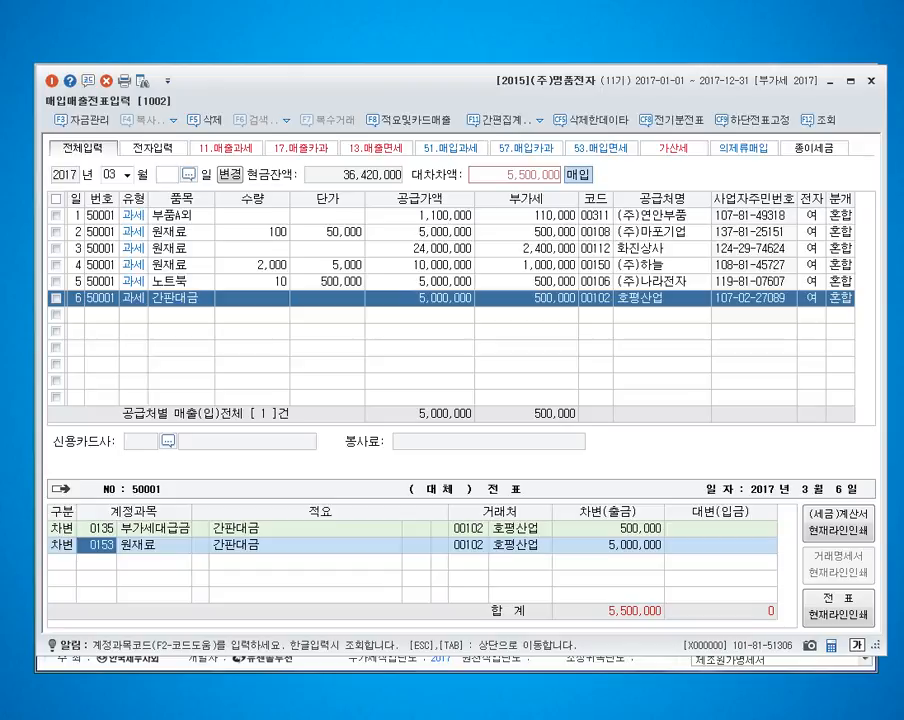
{"action": "type", "text": "시설"}
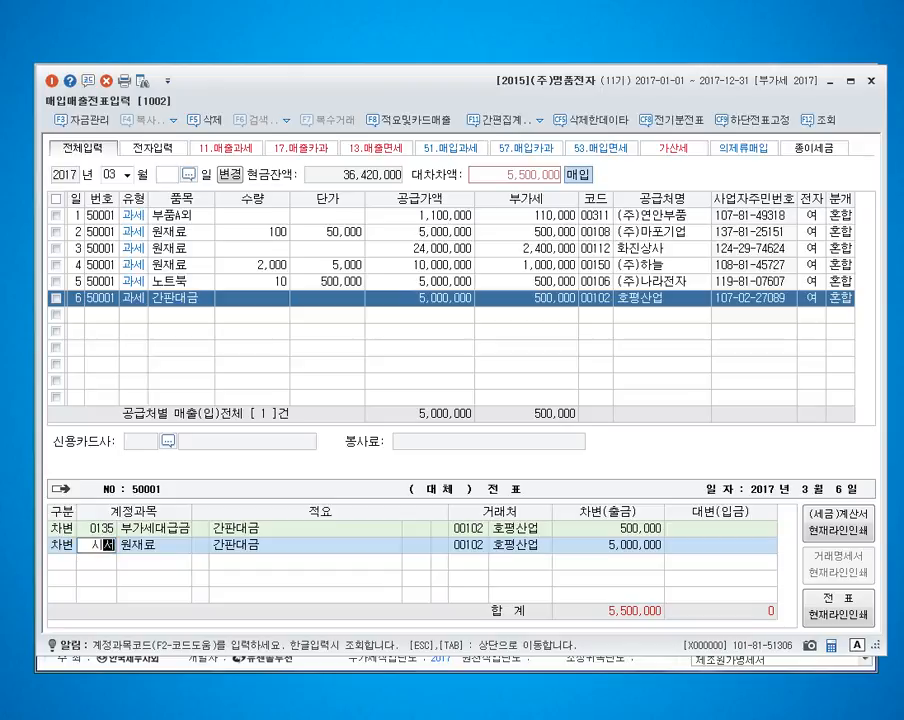
{"action": "key", "text": "Return"}
{"action": "key", "text": "Escape"}
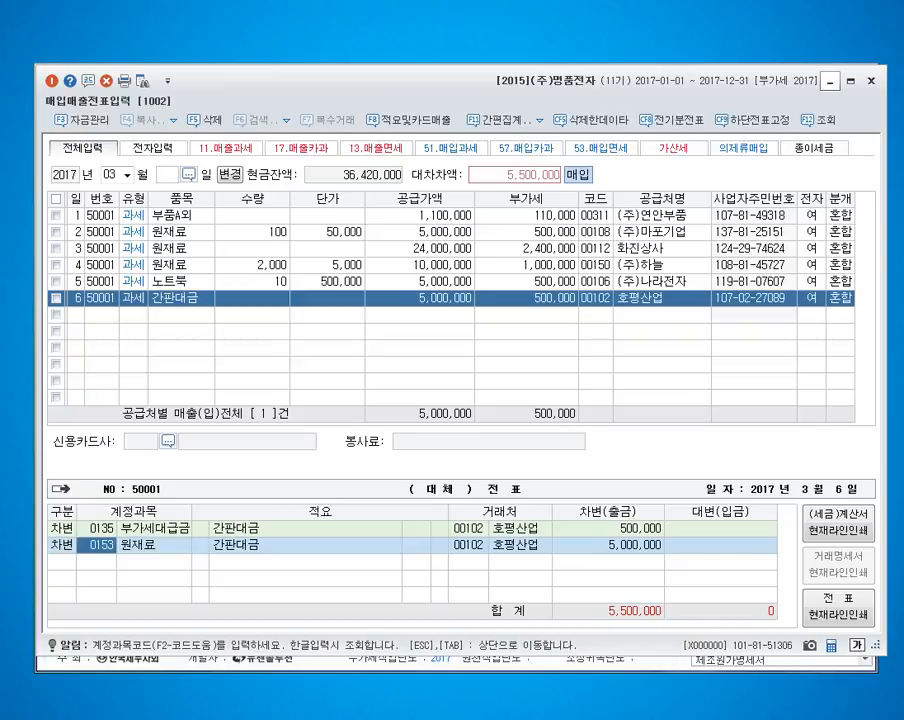
Step: Open the 계정과목및적요등록 account registration from the main menu and go to account code 217
{"action": "key", "text": "Escape"}
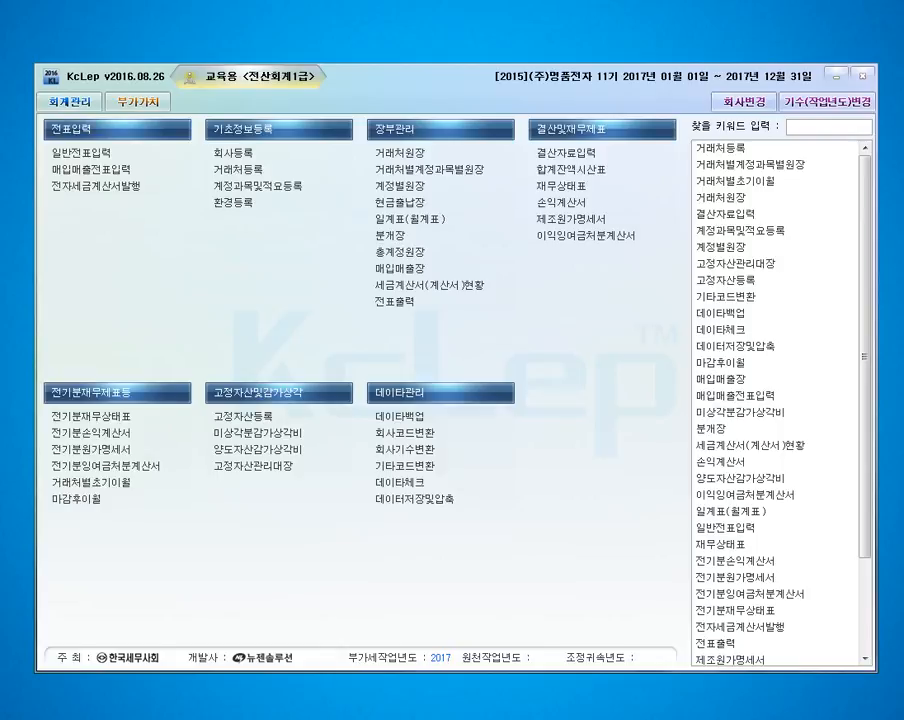
{"action": "left_click", "coordinate": [258, 186]}
{"action": "left_click_drag", "start_coordinate": [648, 91], "coordinate": [230, 75]}
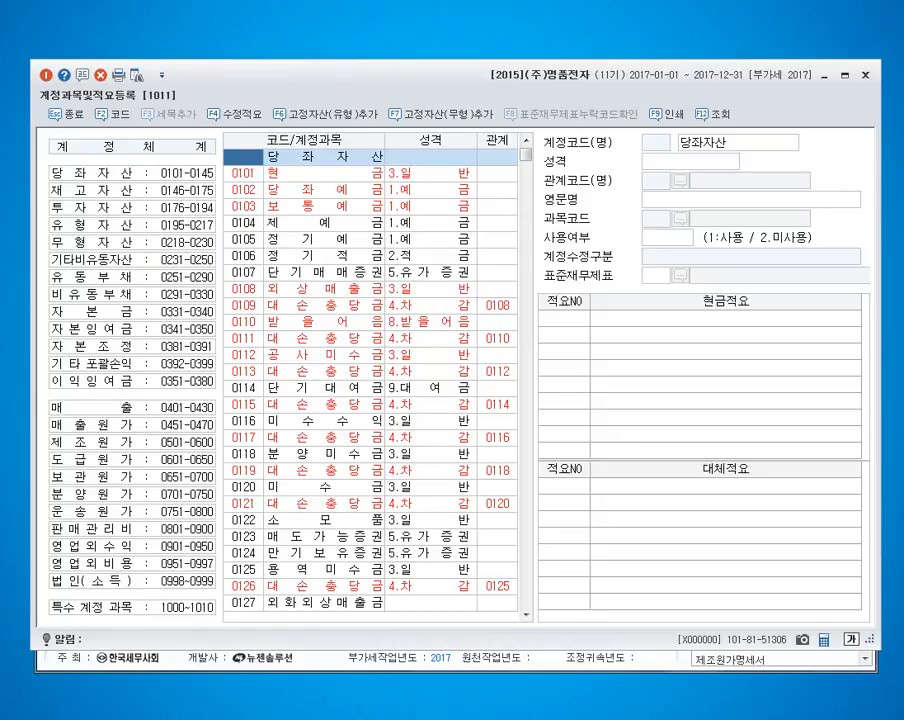
{"action": "type", "text": "217"}
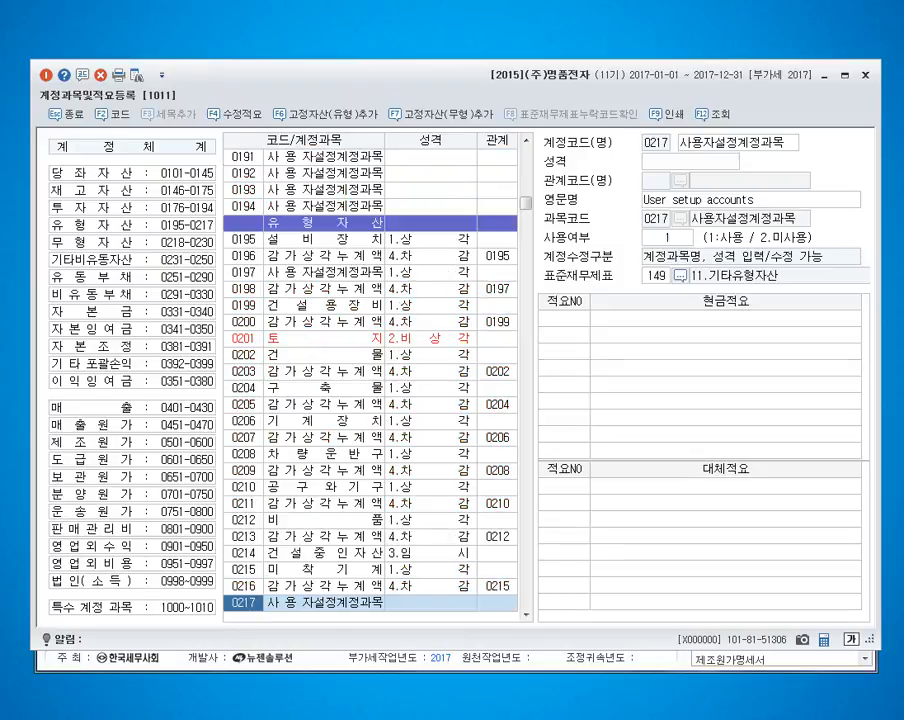
{"action": "key", "text": "Return"}
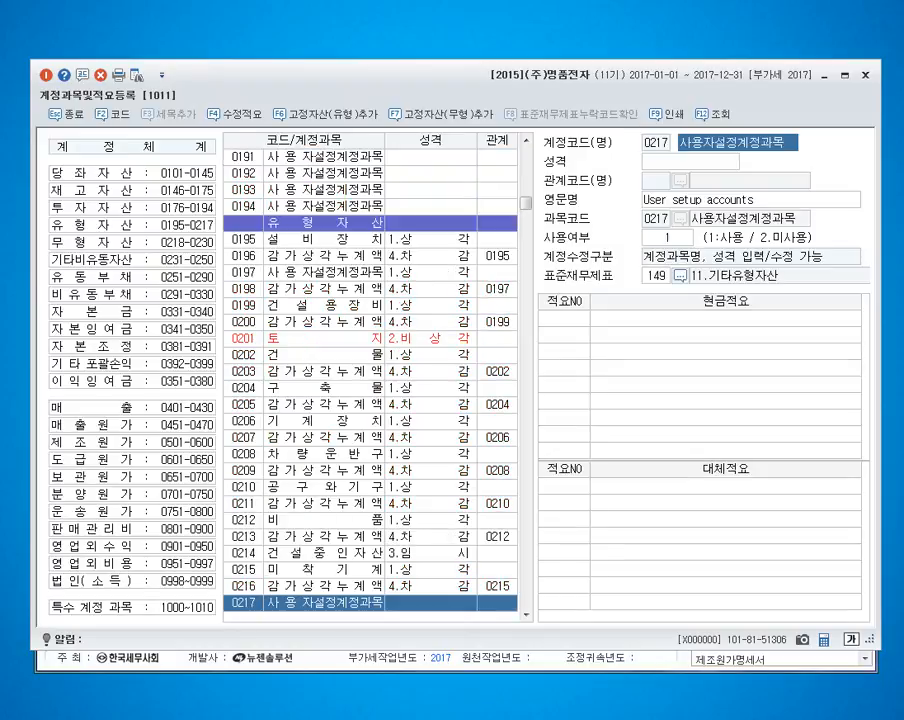
Step: Name account 217 시설장치, set its 성격 to 1.상각 and close the account registration
{"action": "type", "text": "시설"}
{"action": "key", "text": "BackSpace"}
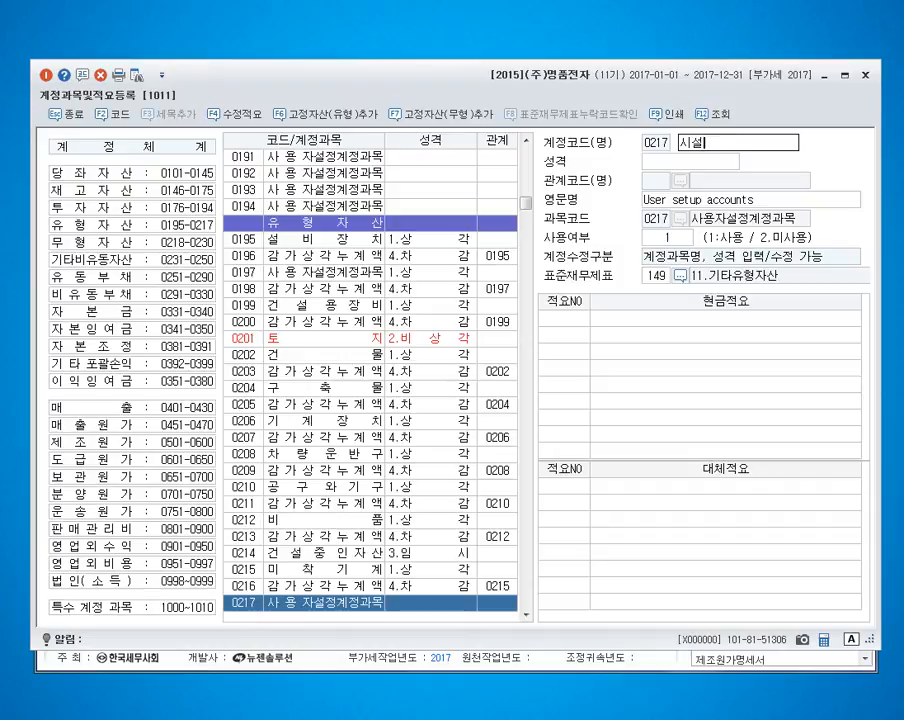
{"action": "type", "text": "장치"}
{"action": "key", "text": "Return"}
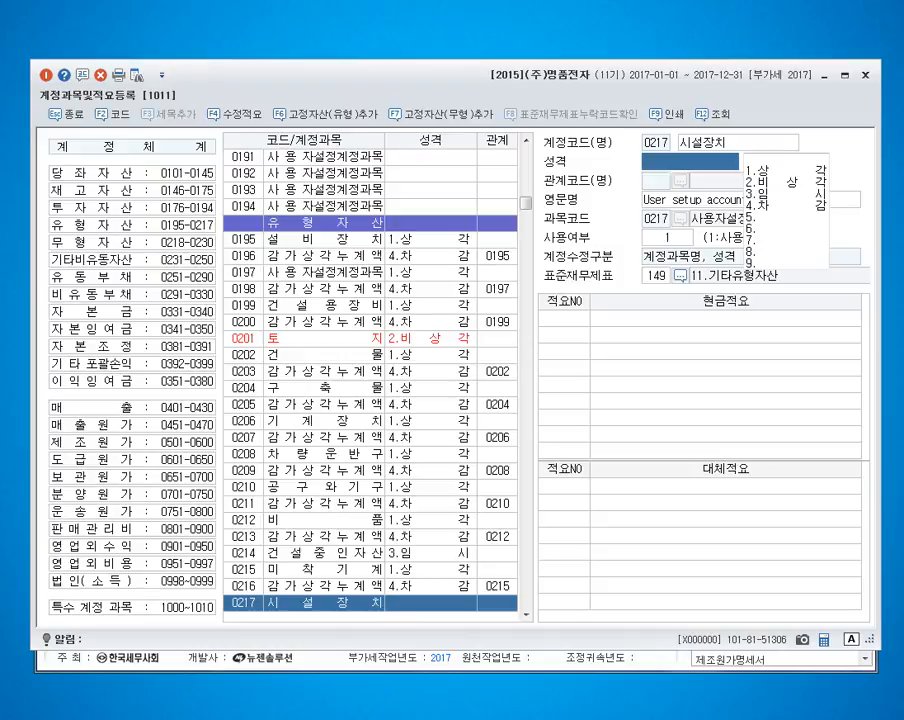
{"action": "type", "text": "1"}
{"action": "key", "text": "Return"}
{"action": "key", "text": "Up"}
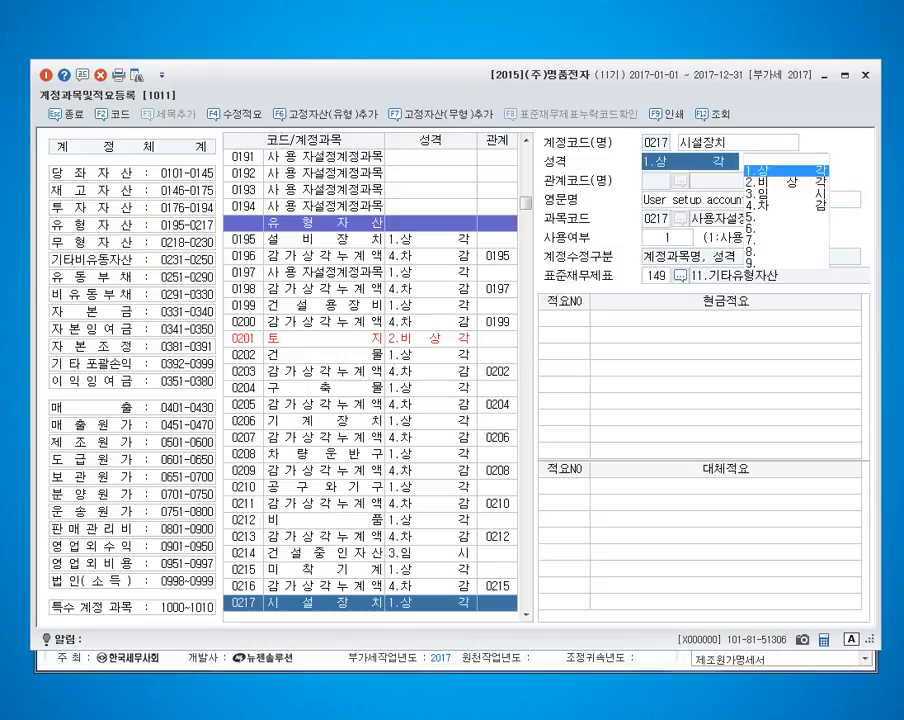
{"action": "key", "text": "Up"}
{"action": "key", "text": "Return"}
{"action": "key", "text": "Escape"}
{"action": "key", "text": "Escape"}
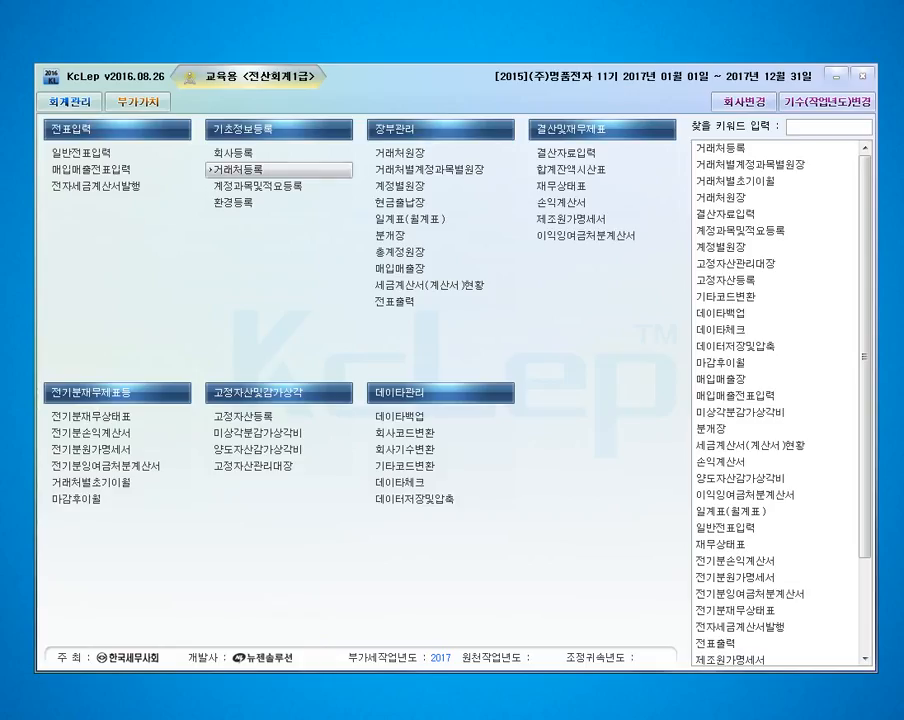
Step: Return to 매입매출전표입력, change the March 6 원재료 debit account to 217 시설장치 and accept the proposed fixed asset registration
{"action": "left_click", "coordinate": [47, 170]}
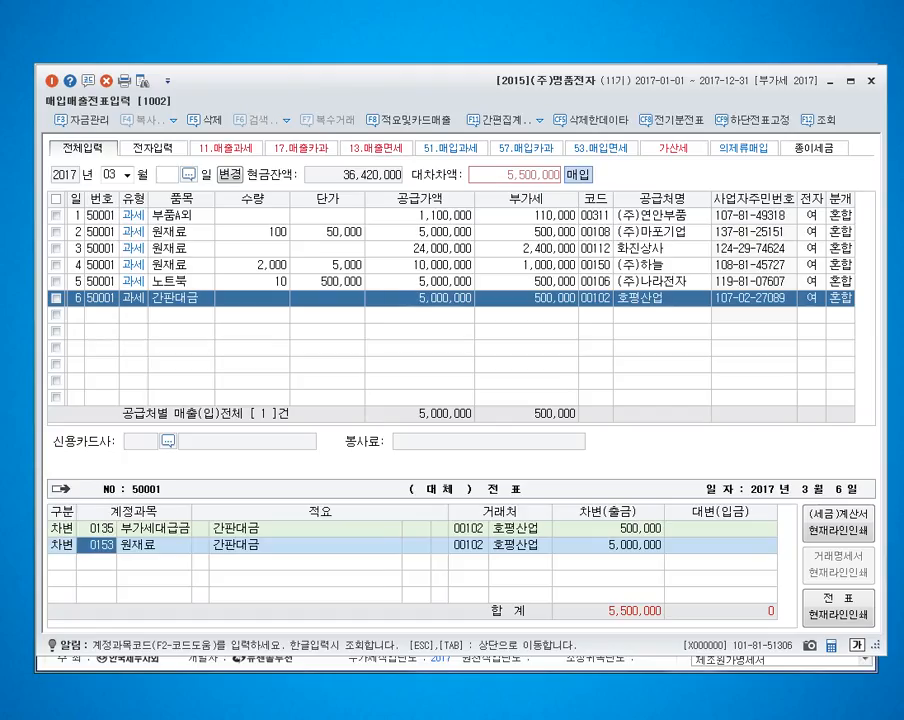
{"action": "type", "text": "217"}
{"action": "key", "text": "Return"}
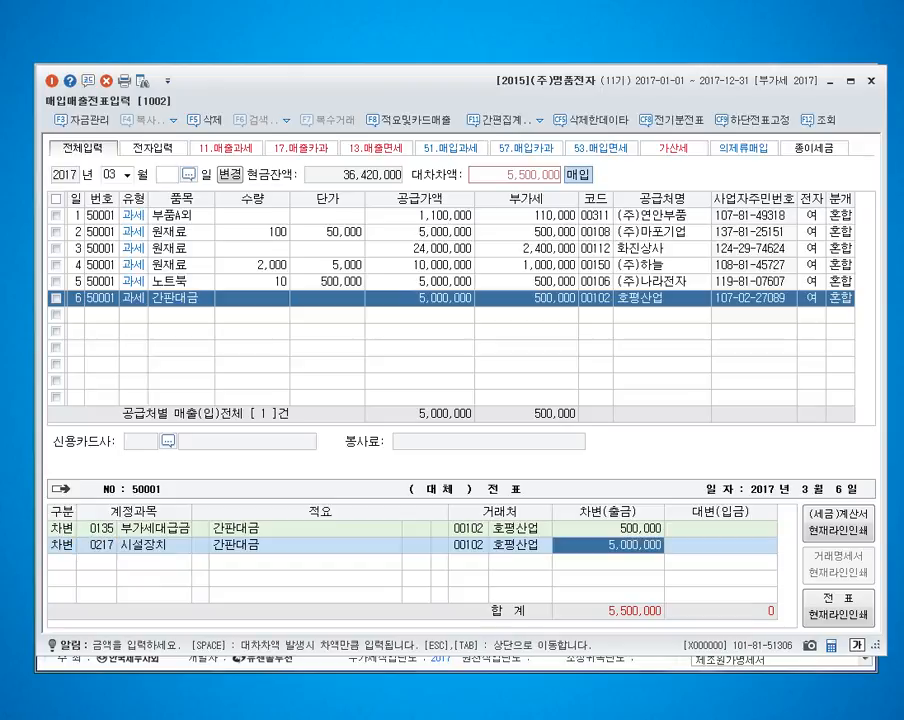
{"action": "key", "text": "Return"}
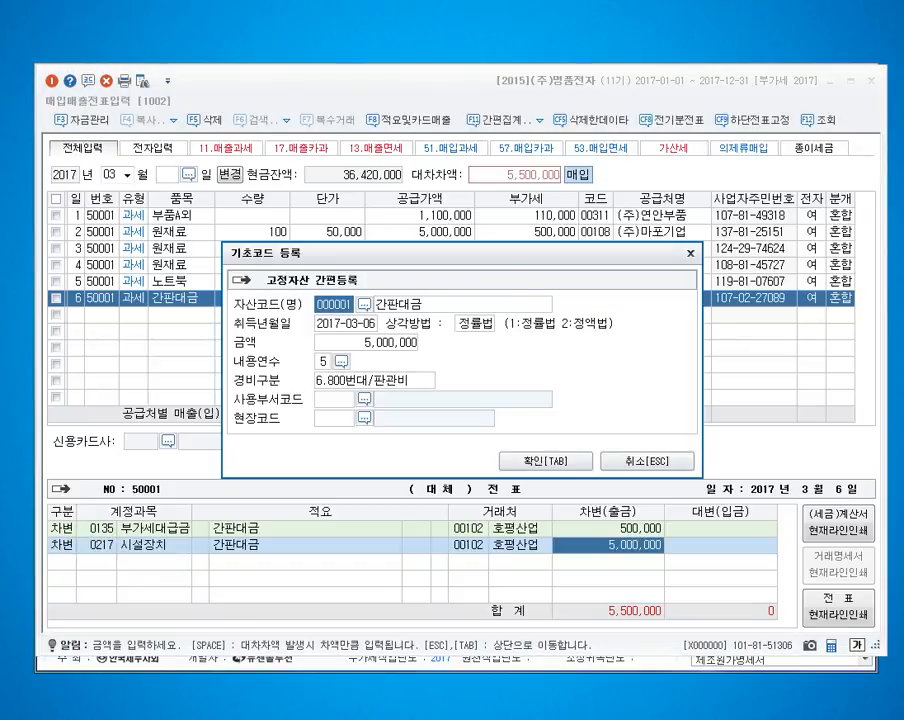
{"action": "key", "text": "Tab"}
Step: Add a credit line to account 101 for the full 5,500,000 and finish the March 6 voucher
{"action": "type", "text": "4101"}
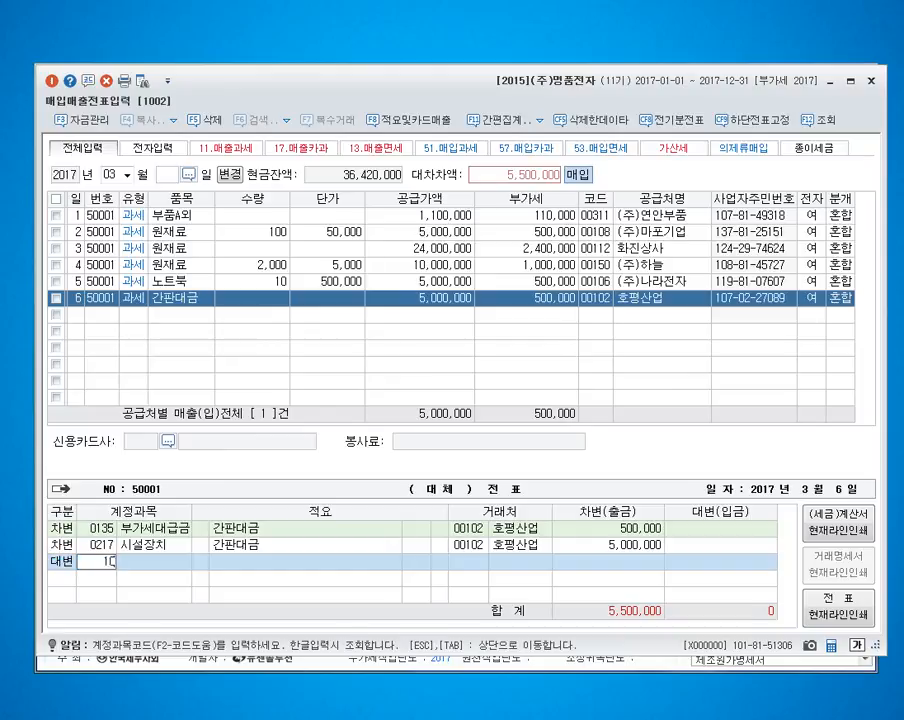
{"action": "key", "text": "Return"}
{"action": "key", "text": "Return"}
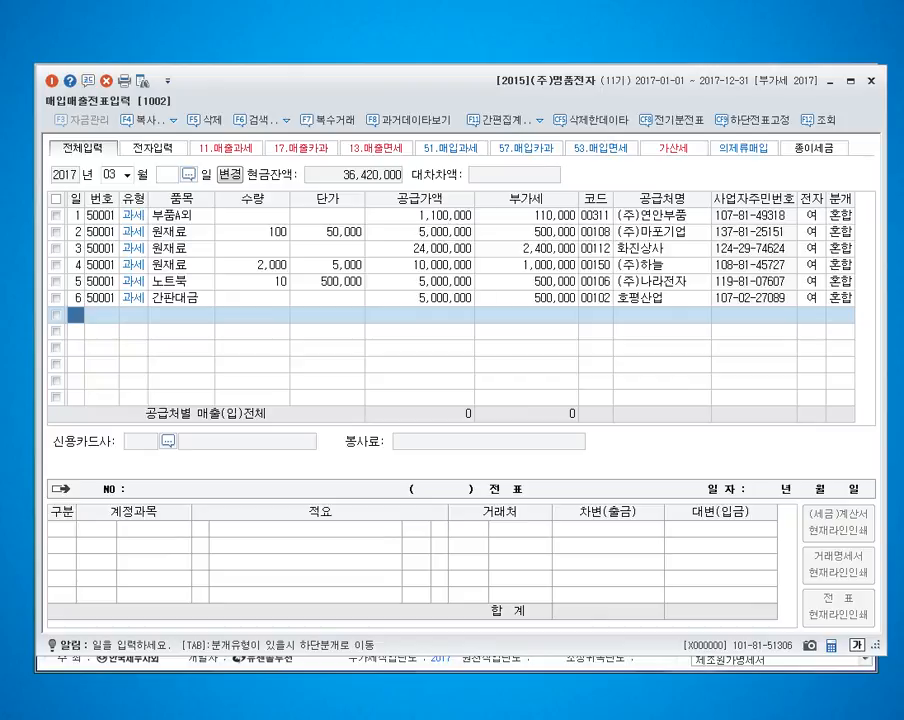
Step: Enter a March 7 purchase line with VAT type 51 과세, the item 기계수선비 and a supply value of 170,000
{"action": "type", "text": "7"}
{"action": "key", "text": "Return"}
{"action": "type", "text": "51"}
{"action": "key", "text": "Return"}
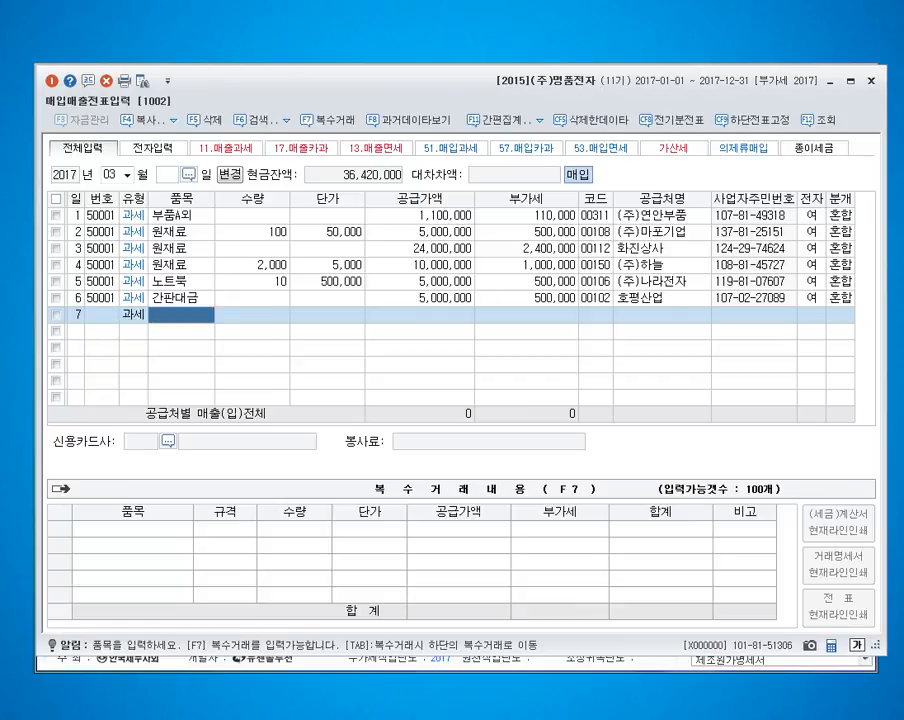
{"action": "type", "text": "기계수선비"}
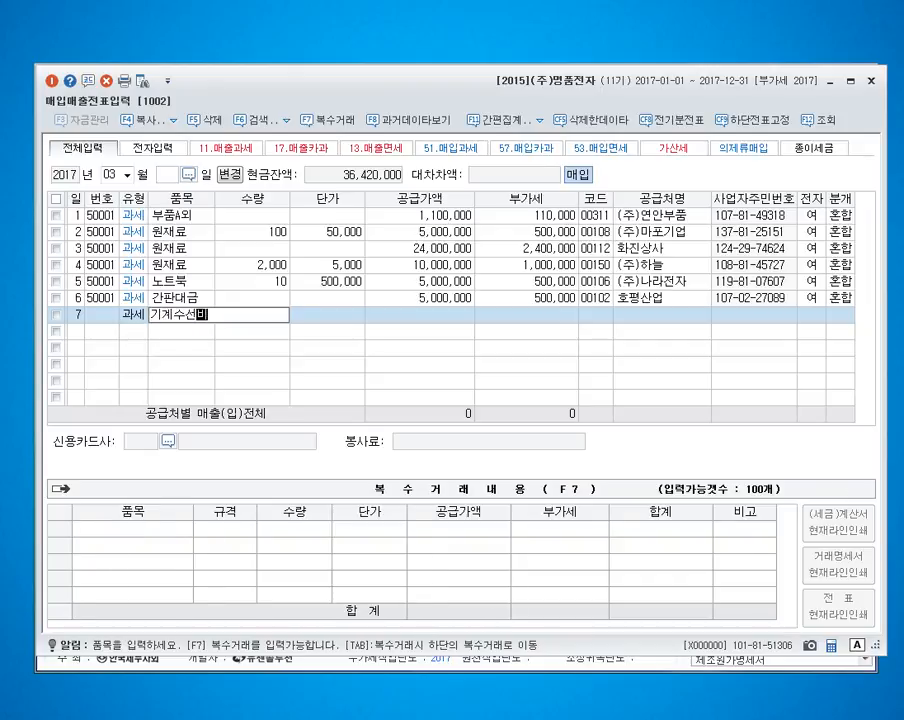
{"action": "key", "text": "Return"}
{"action": "key", "text": "Return"}
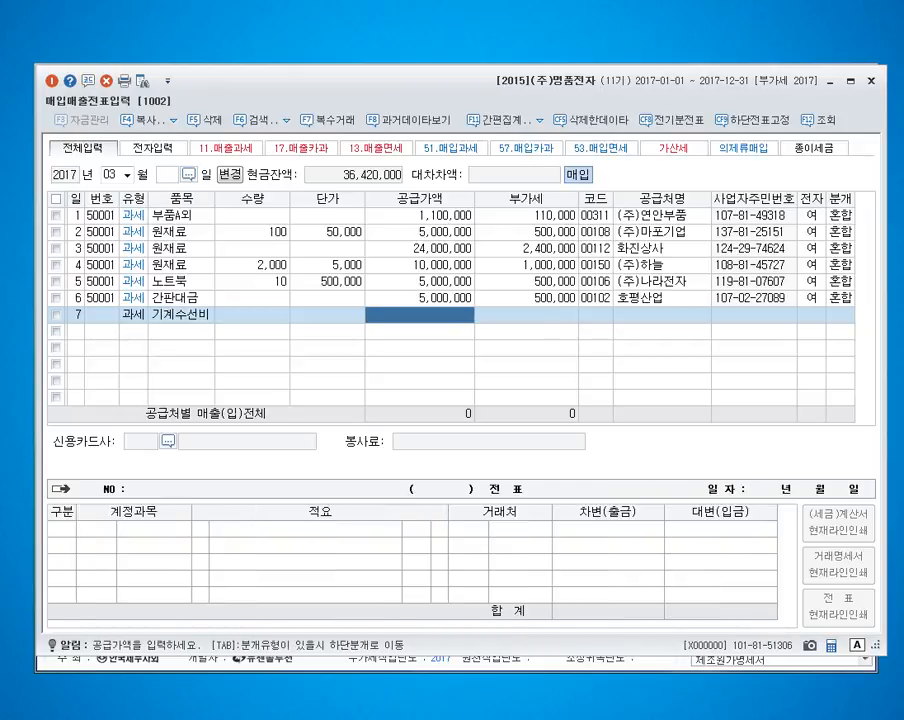
{"action": "type", "text": "1700000"}
{"action": "key", "text": "Return"}
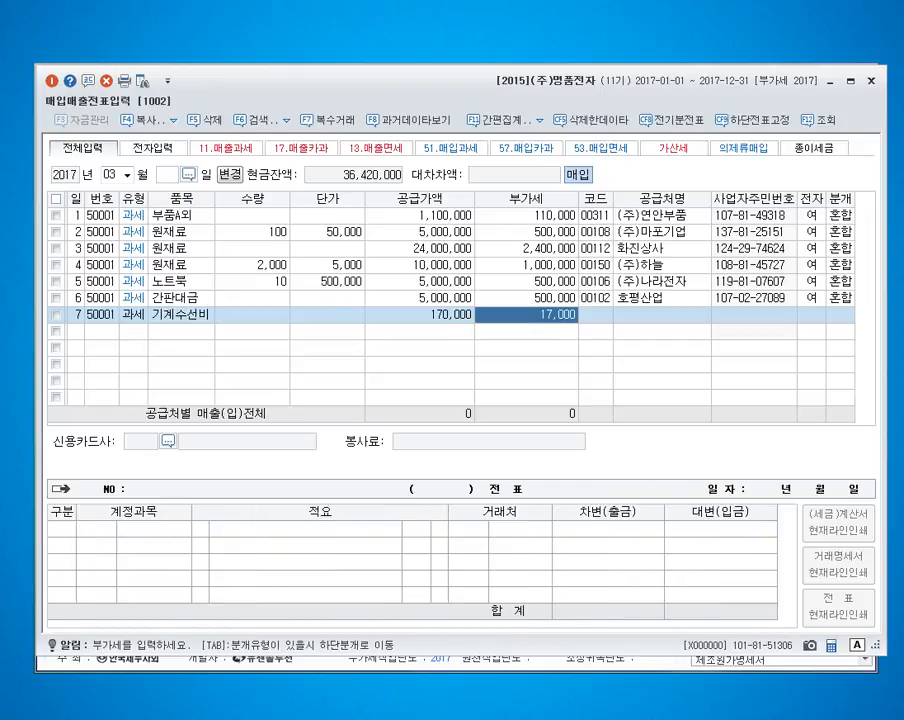
{"action": "key", "text": "Return"}
Step: Assign the supplier 우인산업 to the March 7 purchase, mark it as an electronic invoice and set the journal type to 3 혼합
{"action": "type", "text": "우인"}
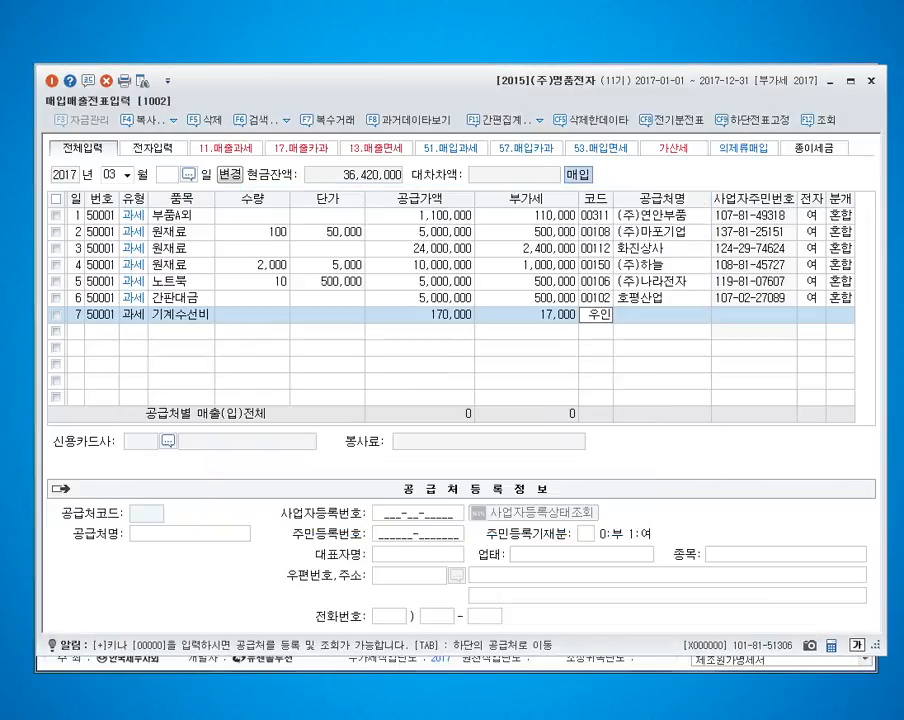
{"action": "key", "text": "Return"}
{"action": "key", "text": "Return"}
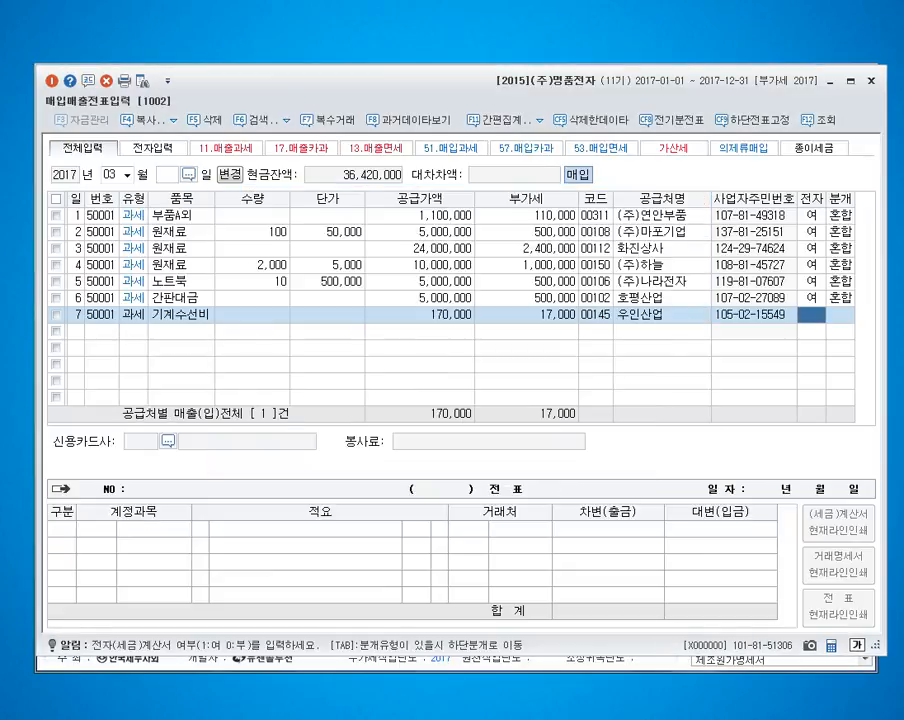
{"action": "type", "text": "1"}
{"action": "key", "text": "Return"}
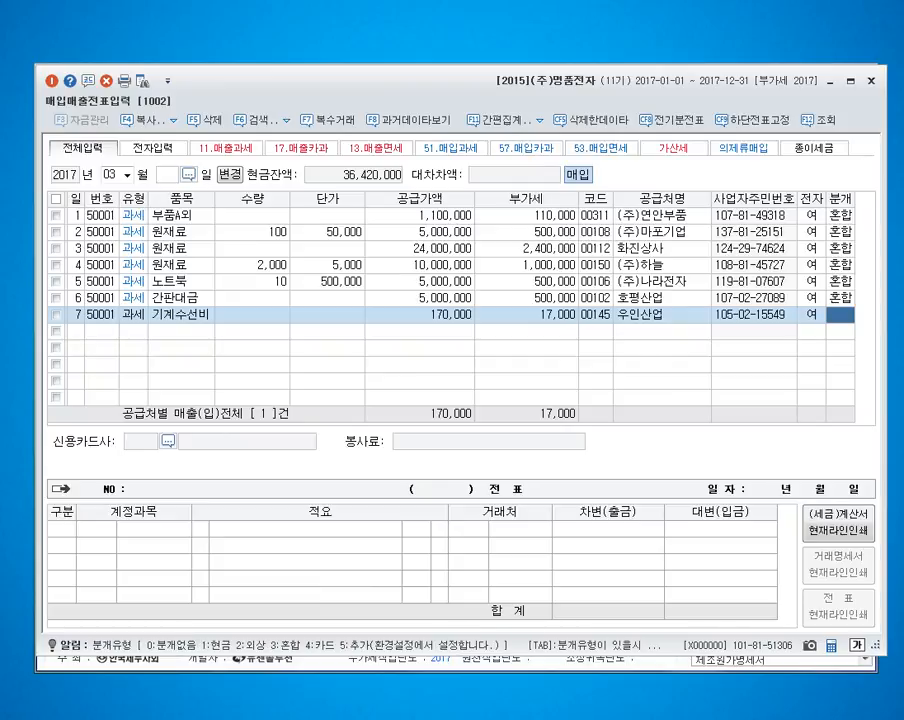
{"action": "type", "text": "3"}
Step: Change the March 7 원재료 debit account to 520 수선비 and credit account 101 for the full 187,000
{"action": "key", "text": "Return"}
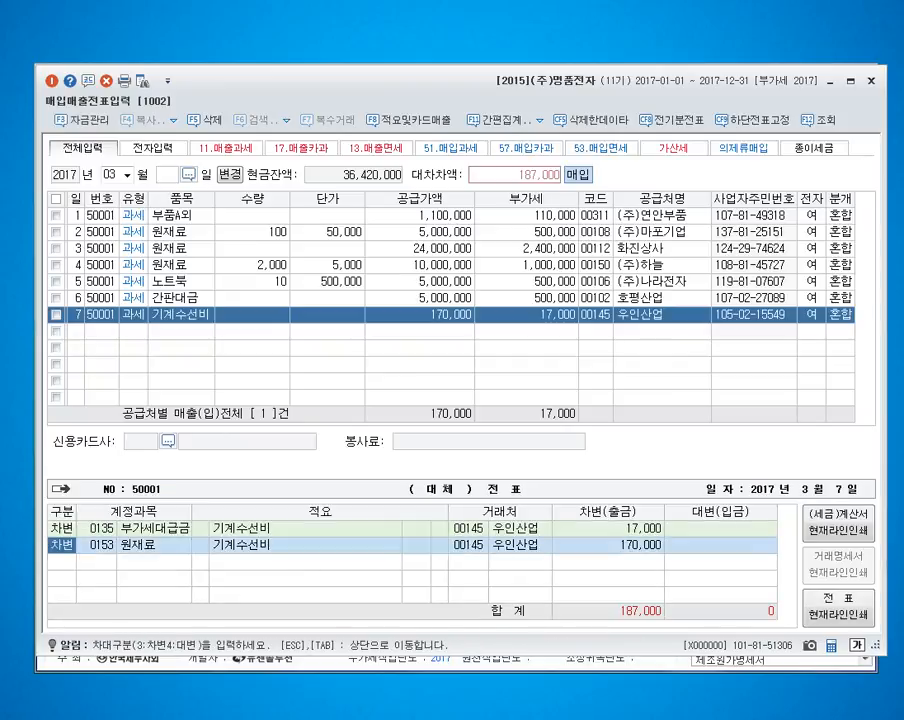
{"action": "key", "text": "Return"}
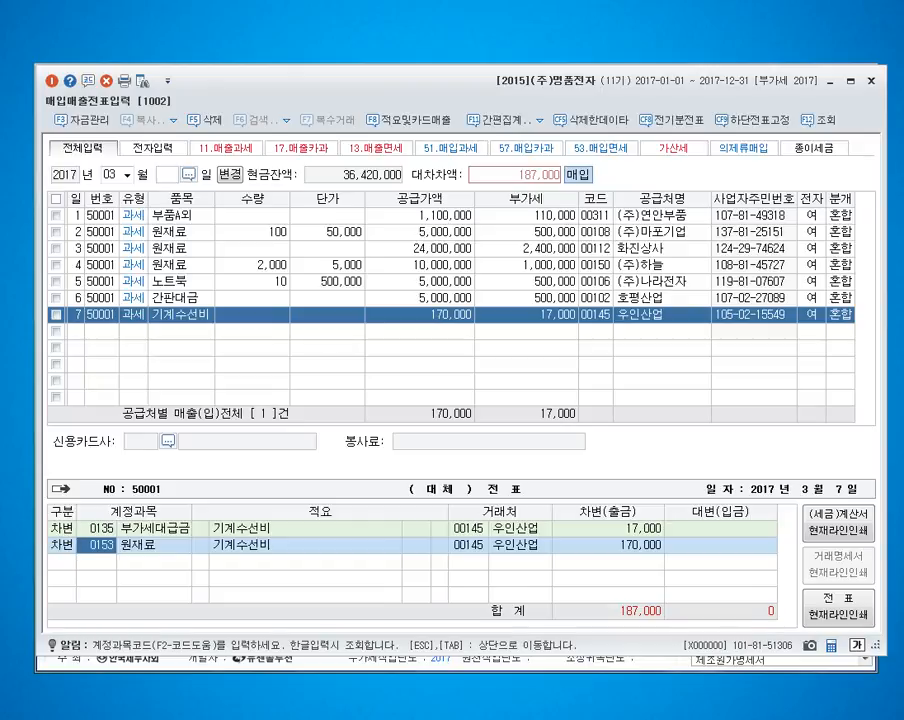
{"action": "type", "text": "520"}
{"action": "key", "text": "Return"}
{"action": "key", "text": "Return"}
{"action": "type", "text": "4101"}
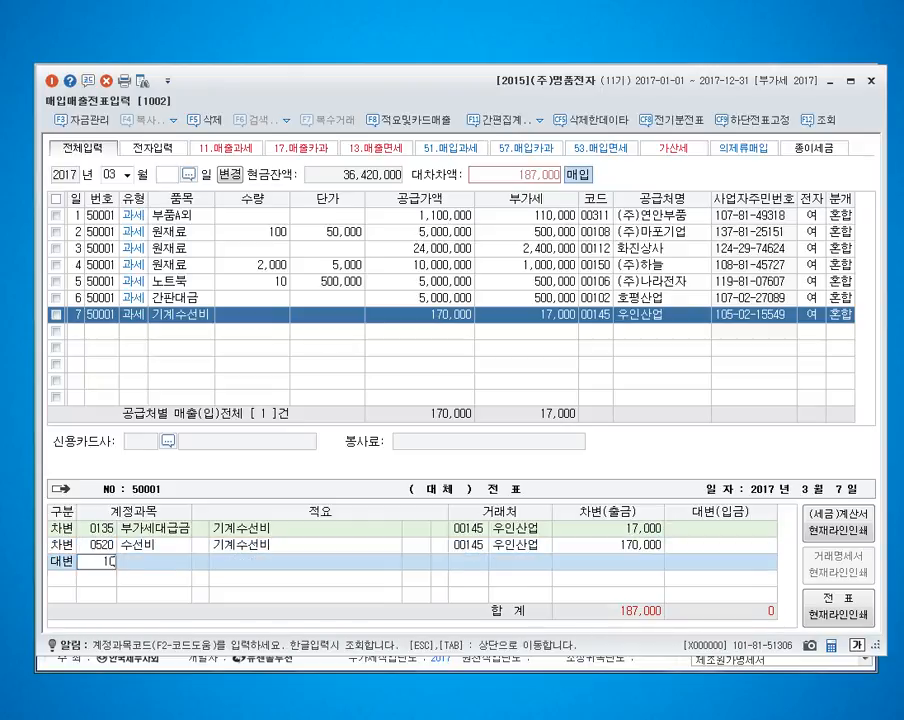
{"action": "key", "text": "Return"}
{"action": "key", "text": "Return"}
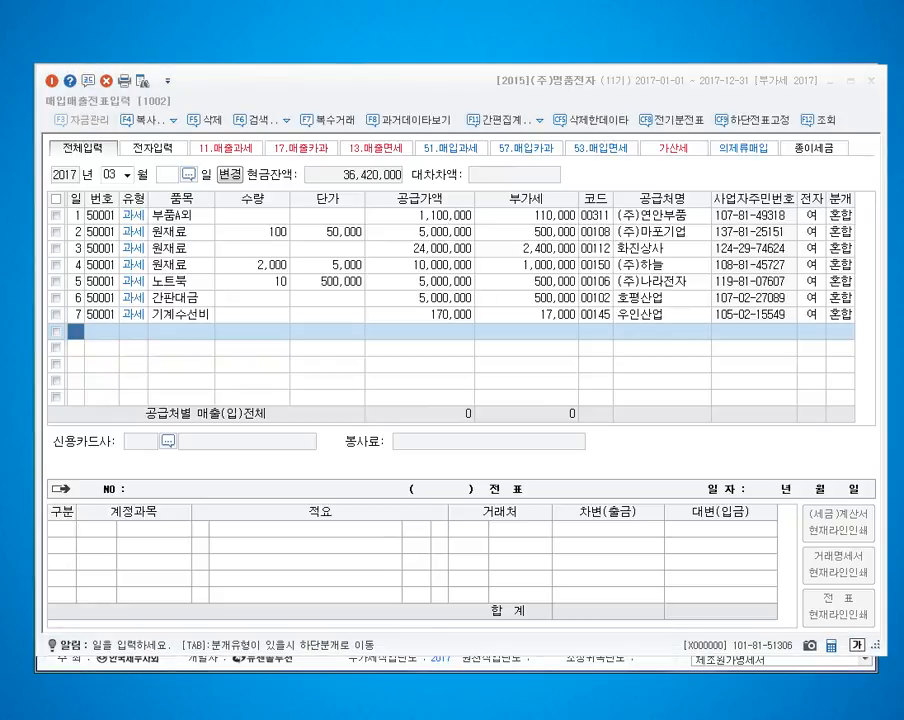
Step: Start a March 8 purchase line with VAT type 51 과세 and the item 복사용지
{"action": "type", "text": "8"}
{"action": "key", "text": "Return"}
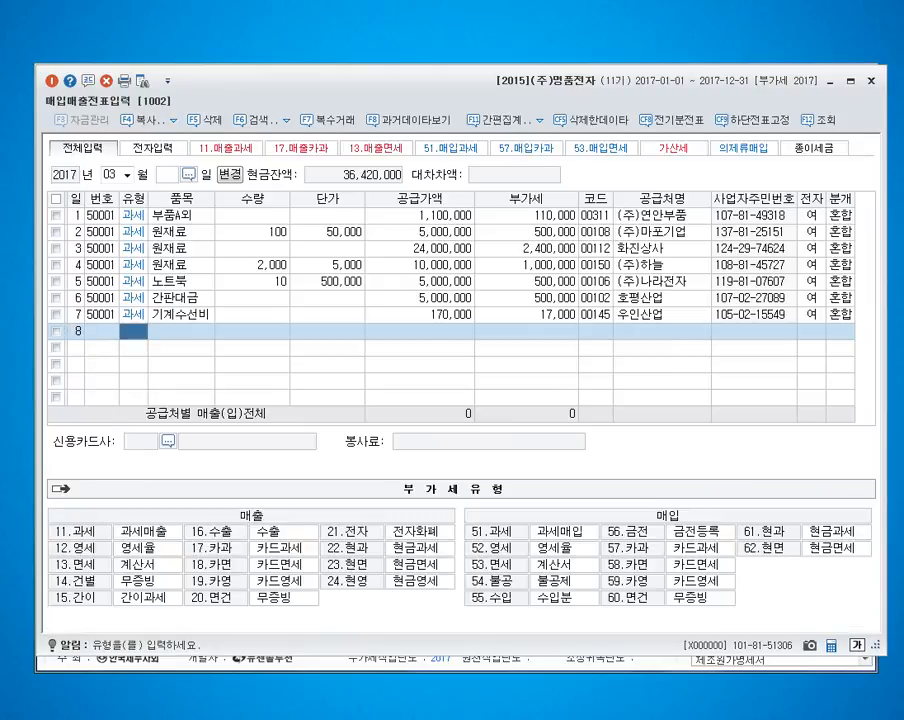
{"action": "type", "text": "51"}
{"action": "key", "text": "Return"}
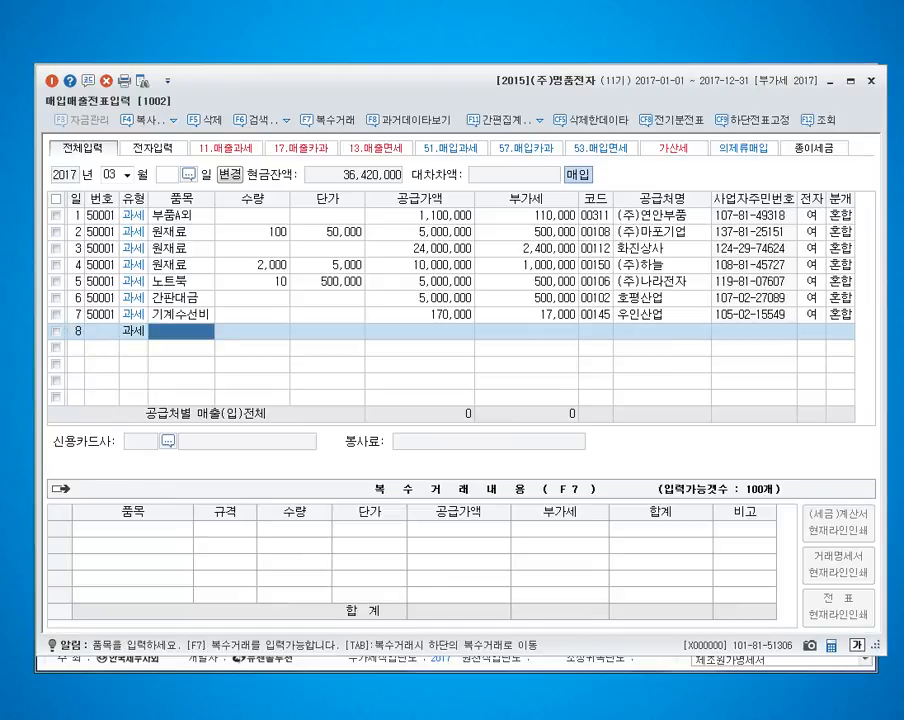
{"action": "type", "text": "복사용지"}
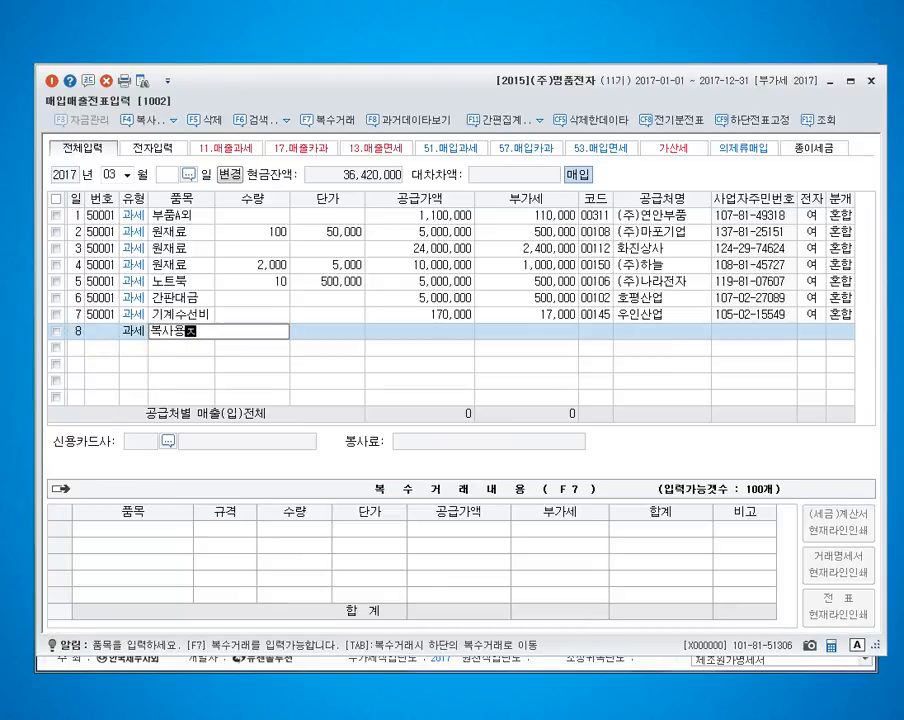
{"action": "key", "text": "Return"}
{"action": "key", "text": "Return"}
{"action": "key", "text": "Return"}
Step: Set the 복사용지 purchase to a quantity of 20 at a unit price of 50,000 and accept the calculated amounts
{"action": "key", "text": "Left"}
{"action": "key", "text": "Left"}
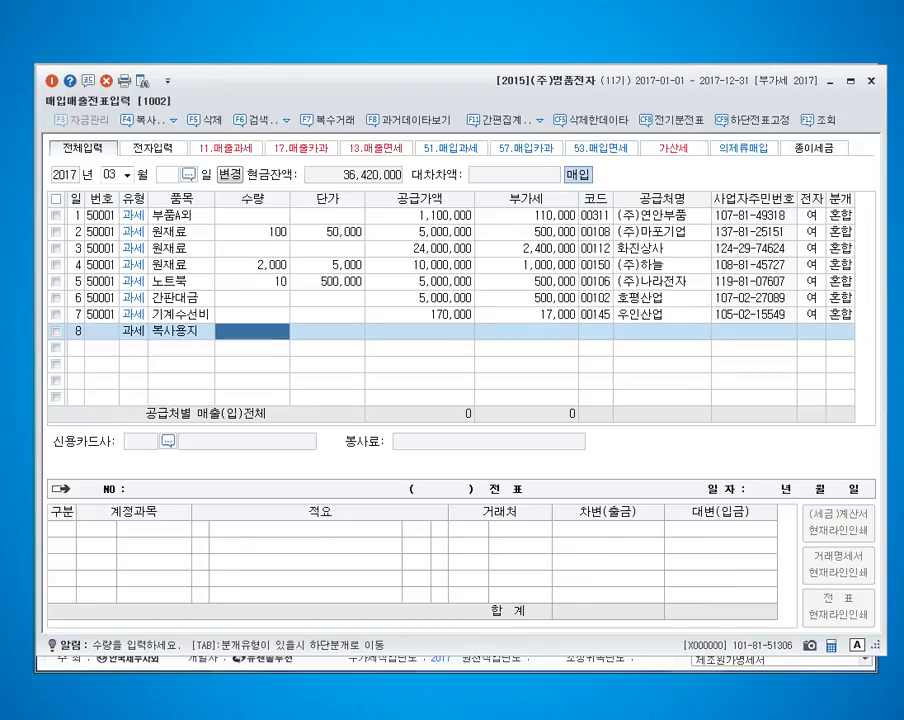
{"action": "type", "text": "20"}
{"action": "key", "text": "Return"}
{"action": "type", "text": "50000"}
{"action": "key", "text": "Return"}
{"action": "key", "text": "Return"}
{"action": "key", "text": "Return"}
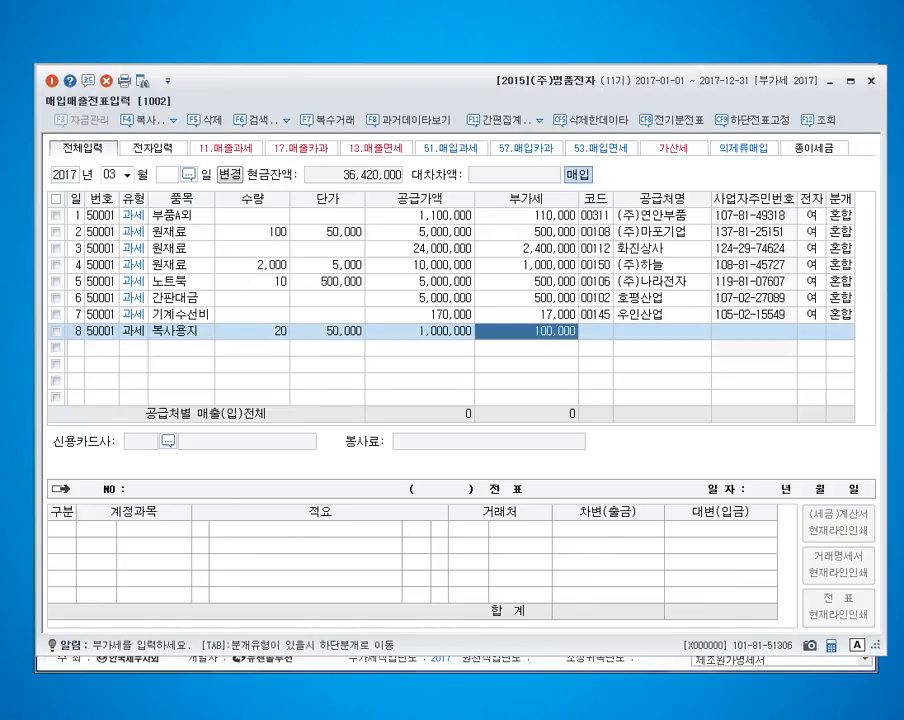
Step: Assign the supplier 미소상사 to the March 8 purchase, leave the electronic invoice flag blank and set the journal type to 3 혼합
{"action": "type", "text": "미소"}
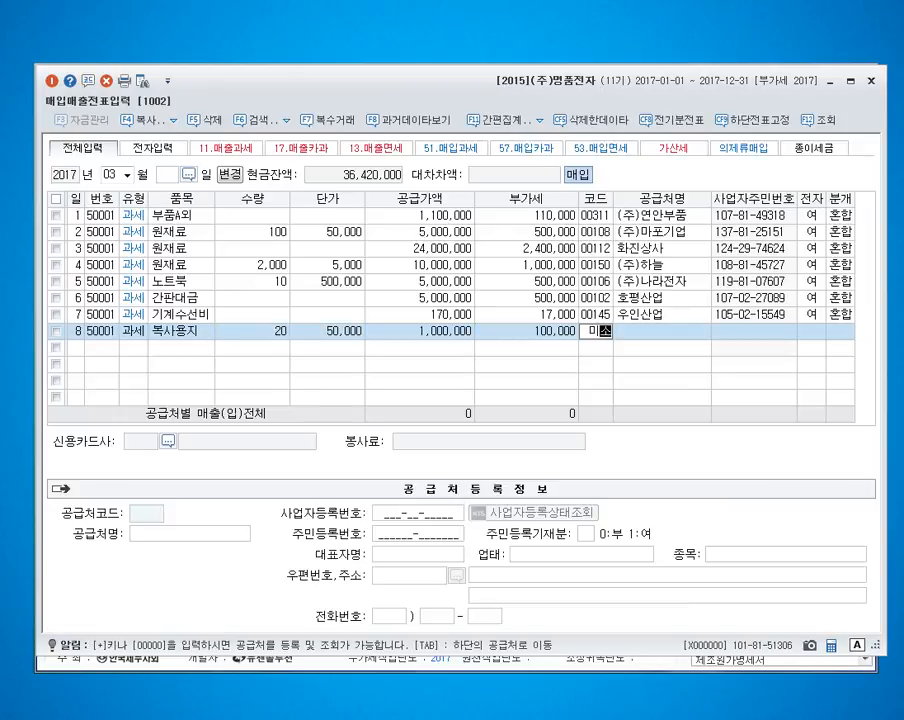
{"action": "key", "text": "Return"}
{"action": "key", "text": "Return"}
{"action": "key", "text": "Return"}
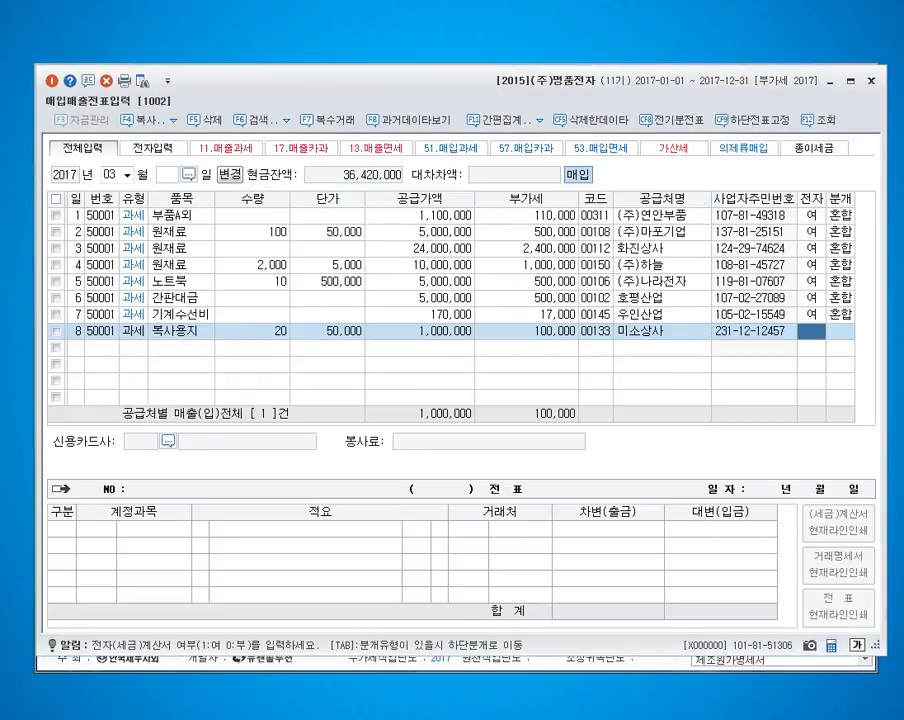
{"action": "key", "text": "Return"}
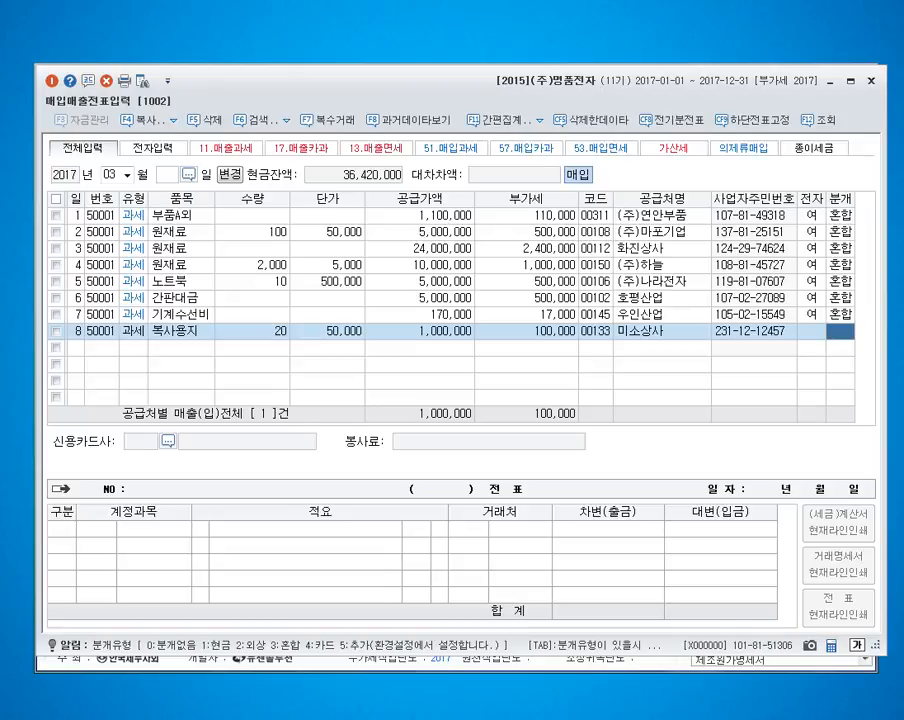
{"action": "type", "text": "3"}
{"action": "key", "text": "Return"}
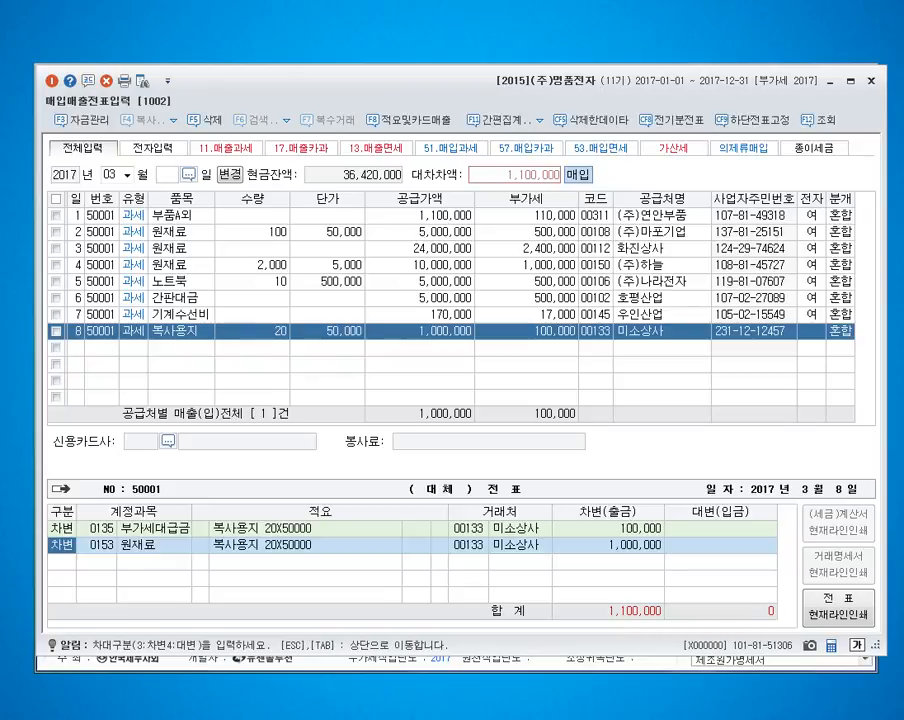
Step: Change the March 8 원재료 debit account to 830 소모품비 with an amount of 500,000
{"action": "left_click", "coordinate": [98, 545]}
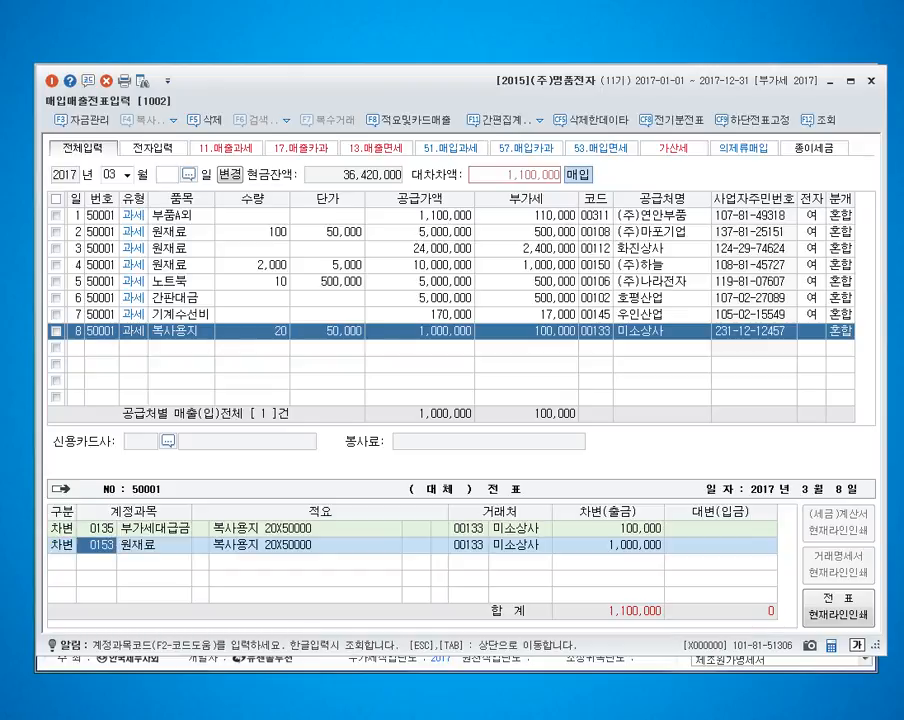
{"action": "type", "text": "830"}
{"action": "key", "text": "Return"}
{"action": "key", "text": "Return"}
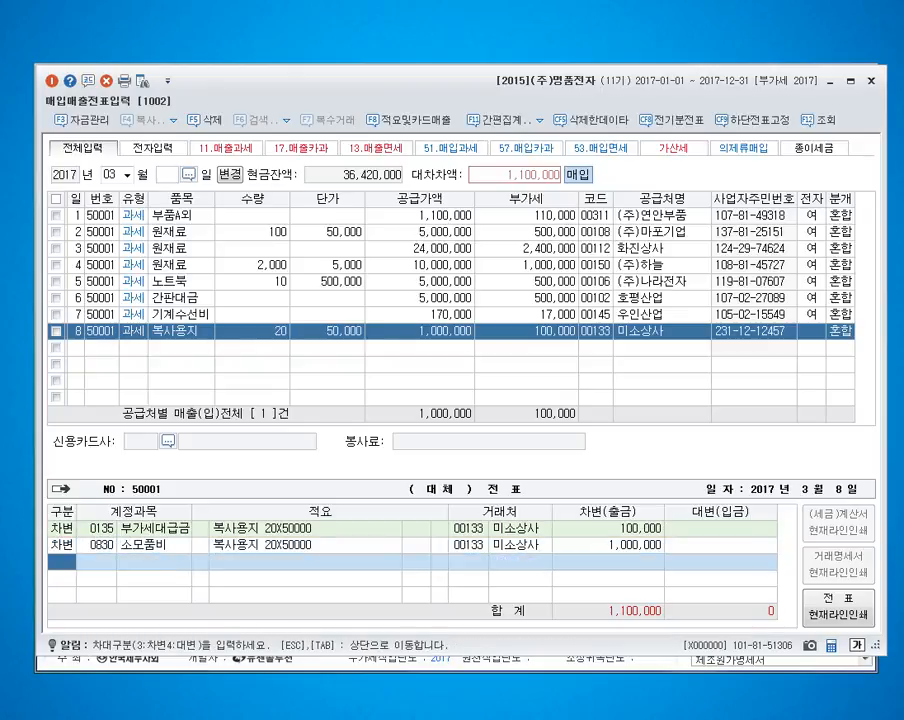
{"action": "key", "text": "Up"}
{"action": "key", "text": "Return"}
{"action": "key", "text": "Return"}
{"action": "key", "text": "Return"}
{"action": "key", "text": "Return"}
{"action": "type", "text": "500000"}
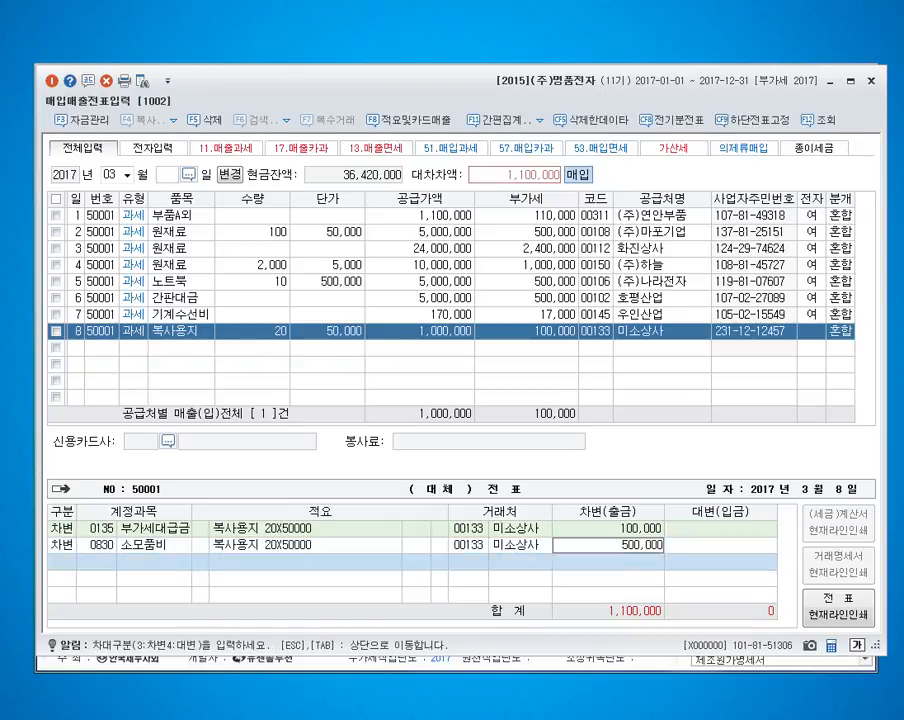
{"action": "key", "text": "Return"}
Step: Add a 500,000 debit to account 530 소모품비 and credit account 101 현금 for the full 1,100,000
{"action": "type", "text": "530"}
{"action": "key", "text": "Return"}
{"action": "type", "text": "5000000"}
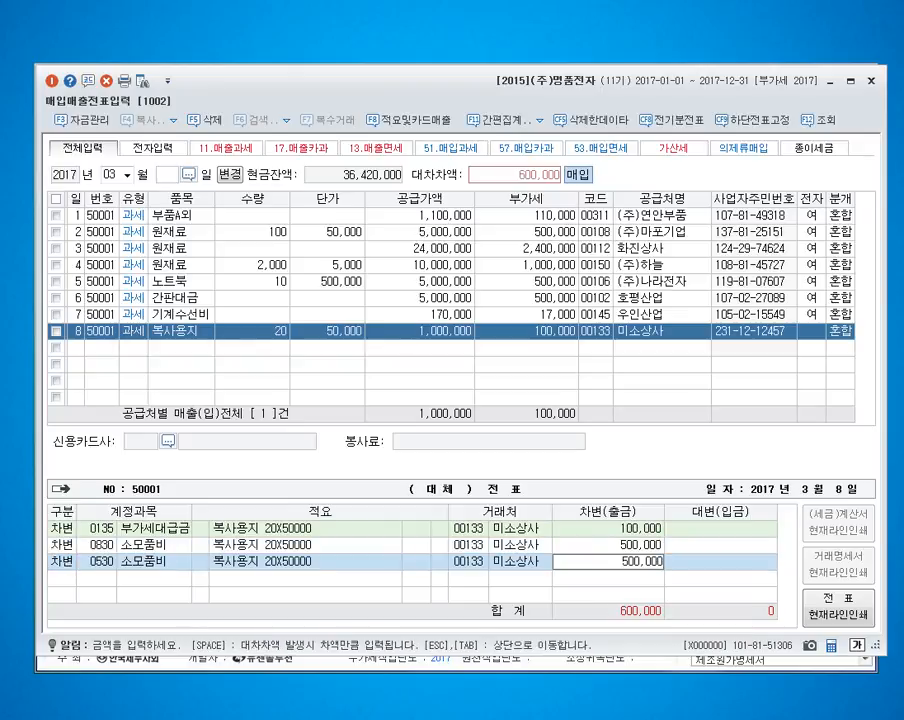
{"action": "key", "text": "Return"}
{"action": "type", "text": "4"}
{"action": "key", "text": "Return"}
{"action": "type", "text": "101"}
{"action": "key", "text": "Return"}
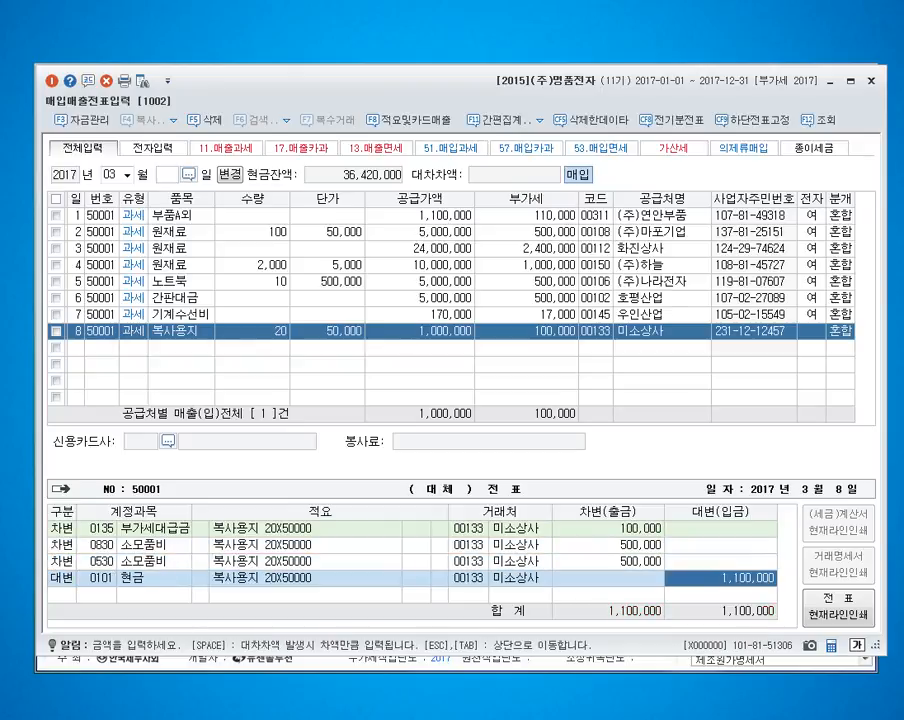
{"action": "key", "text": "Return"}
Step: Start a March 9 purchase line with VAT type 51 과세 and the item 임가공비
{"action": "type", "text": "9"}
{"action": "key", "text": "Return"}
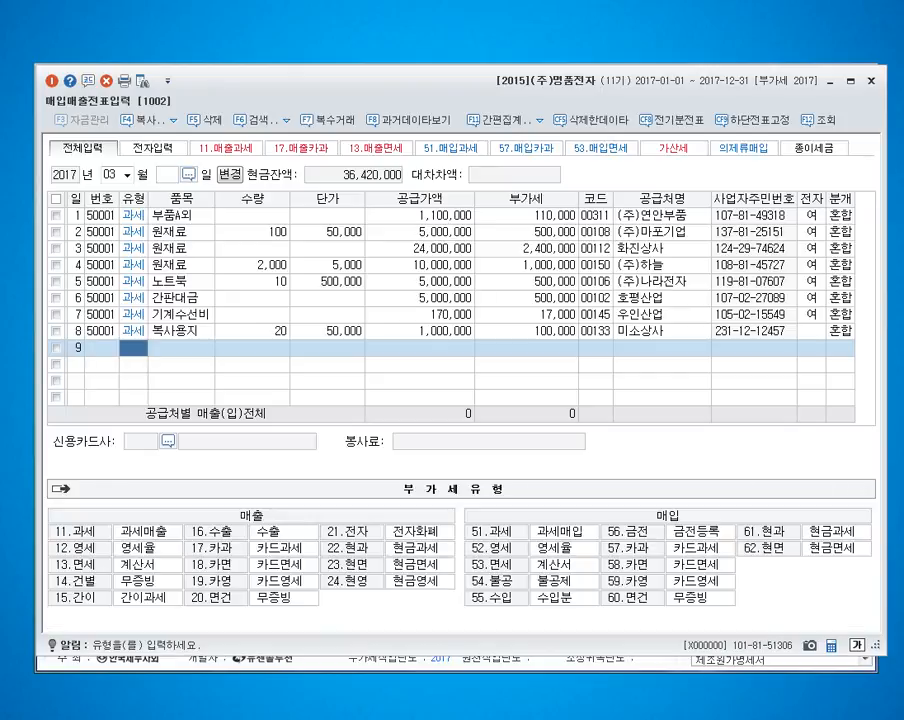
{"action": "type", "text": "51"}
{"action": "key", "text": "Return"}
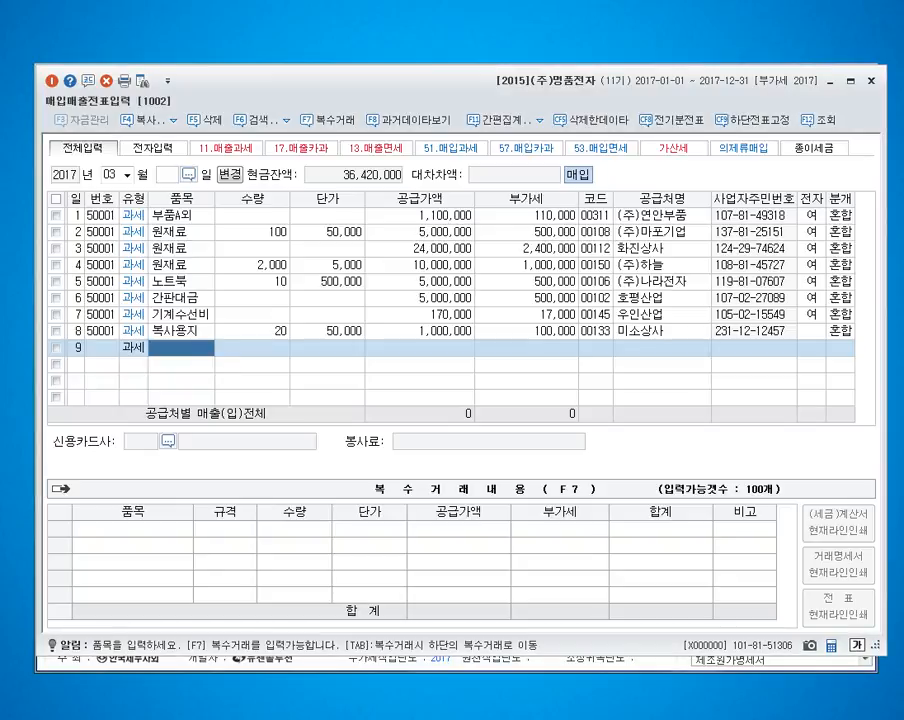
{"action": "type", "text": "임가공비"}
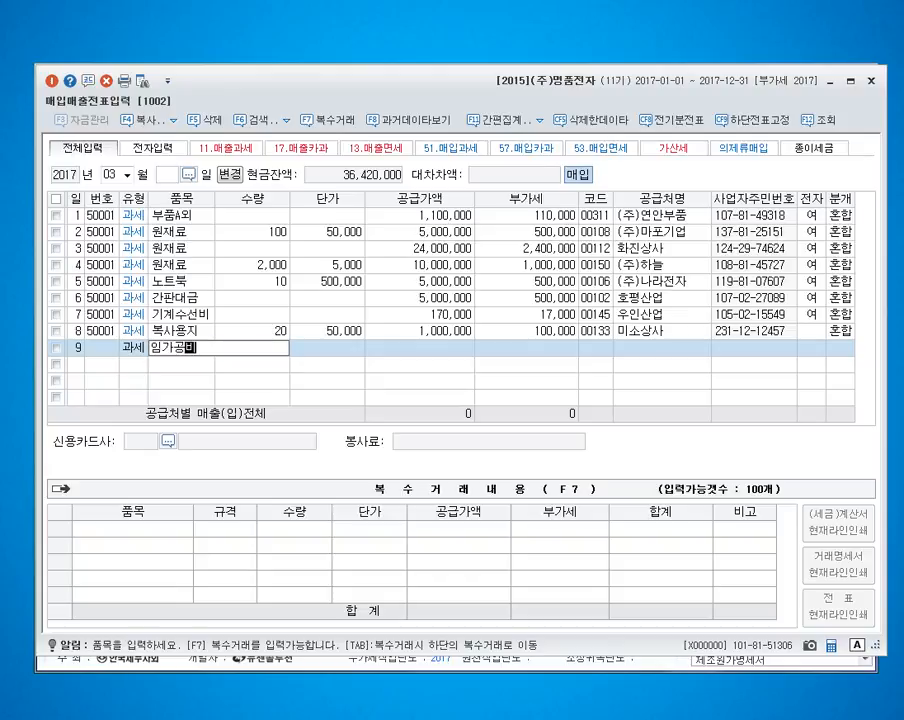
{"action": "key", "text": "Return"}
{"action": "key", "text": "Return"}
{"action": "key", "text": "Return"}
Step: Set the 임가공비 supply amount to 4,000,000 without quantity or unit price and accept the calculated VAT
{"action": "type", "text": "5"}
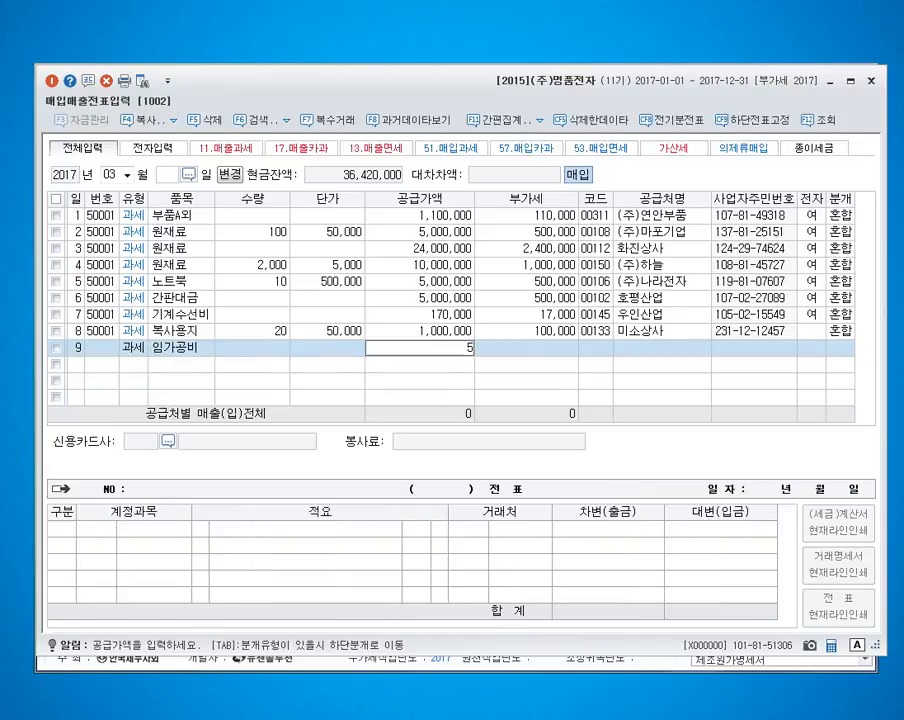
{"action": "key", "text": "BackSpace"}
{"action": "type", "text": "4000000"}
{"action": "key", "text": "Return"}
Step: Assign the supplier 우인산업 to the March 9 purchase, mark it as an electronic invoice and set the journal type to 3 혼합
{"action": "key", "text": "Return"}
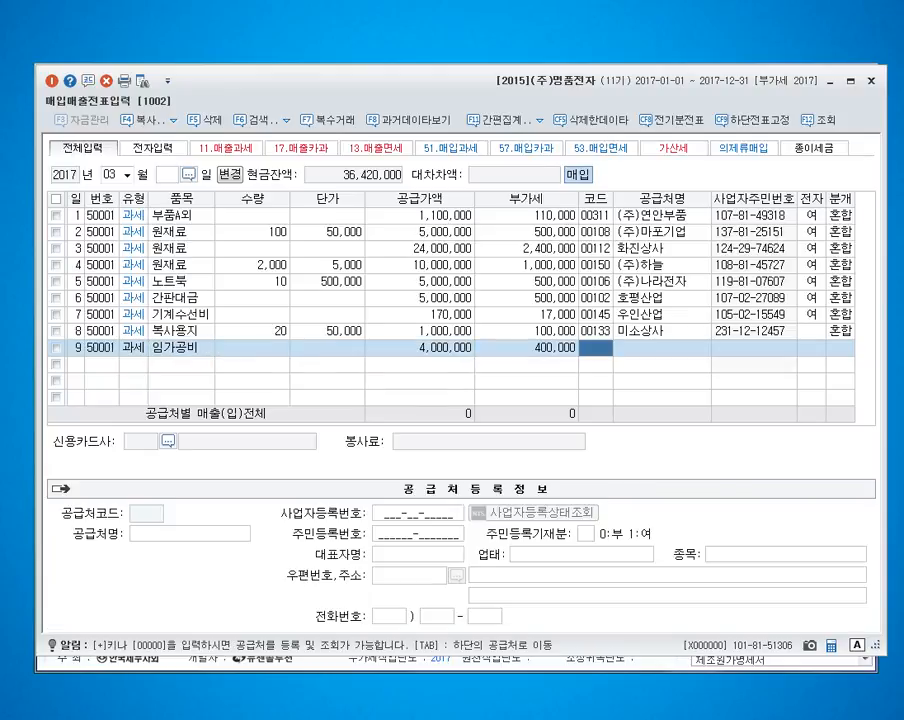
{"action": "type", "text": "우인"}
{"action": "key", "text": "Return"}
{"action": "key", "text": "Return"}
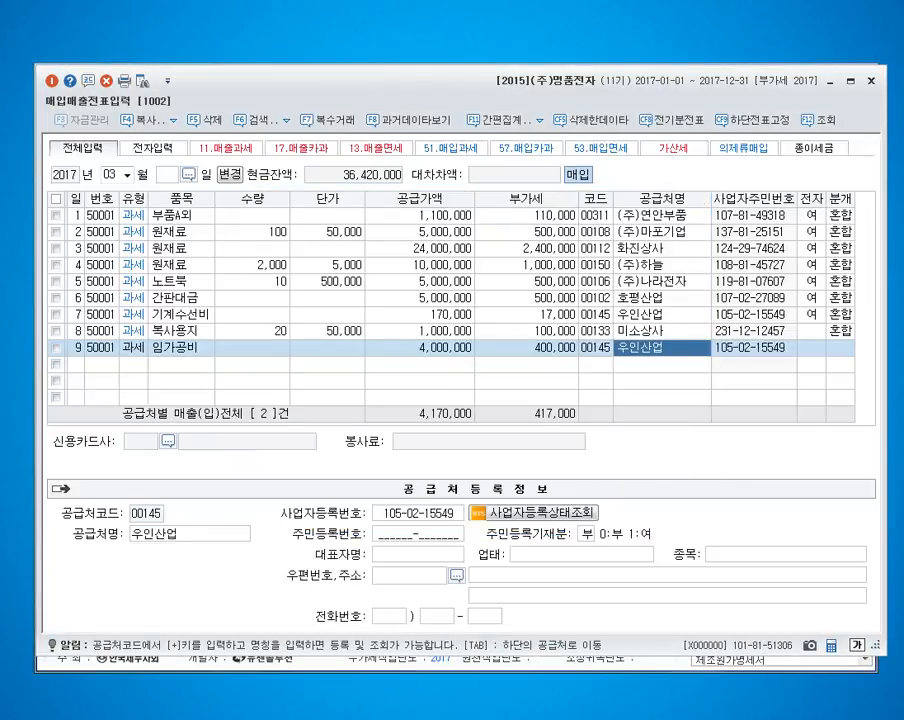
{"action": "key", "text": "Return"}
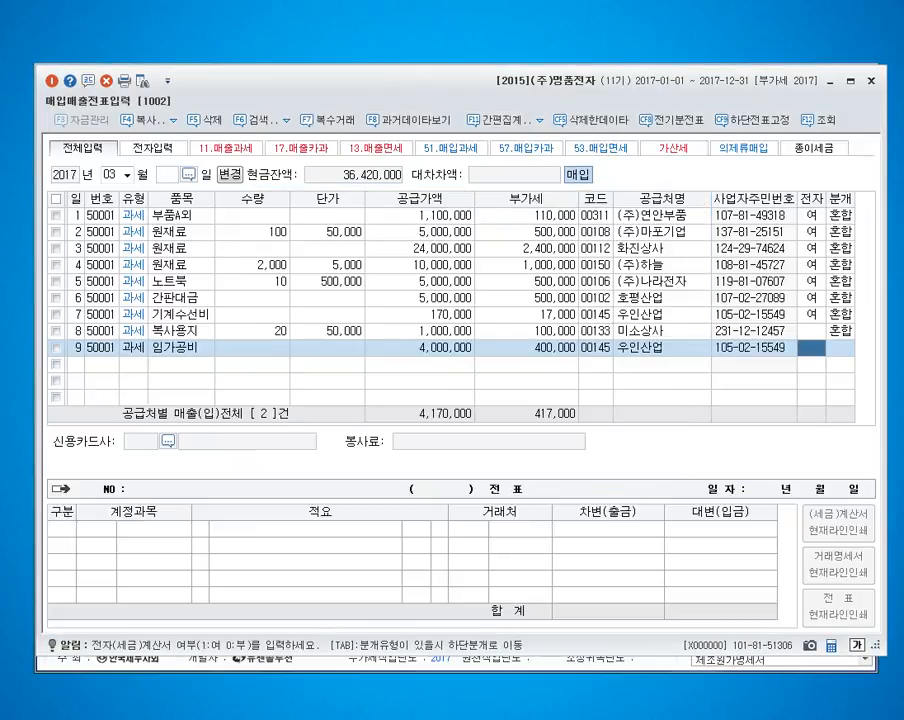
{"action": "type", "text": "1"}
{"action": "key", "text": "Return"}
{"action": "type", "text": "3"}
{"action": "key", "text": "Return"}
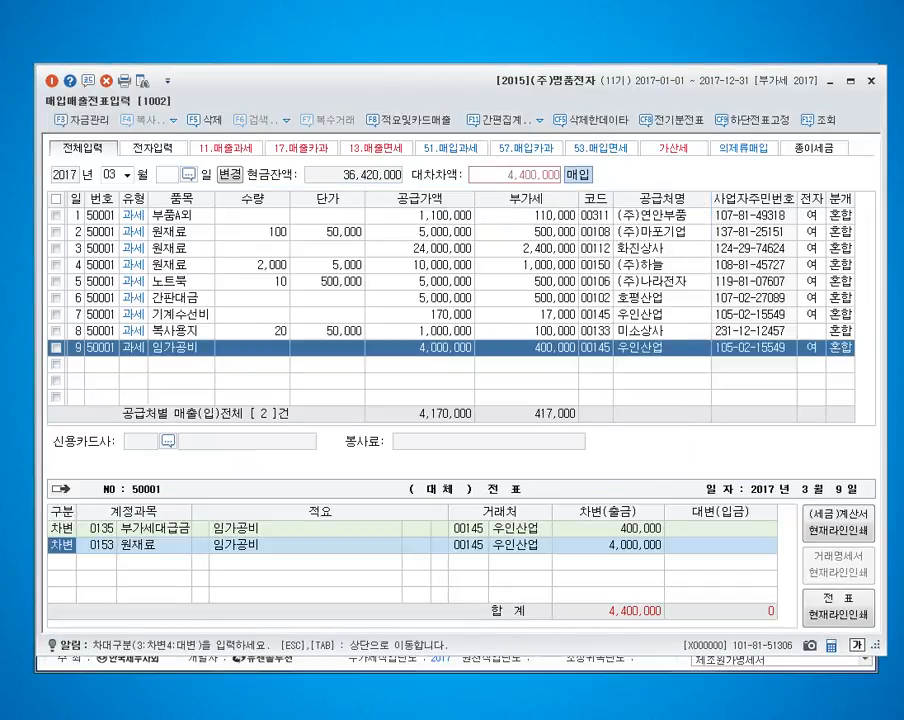
Step: Change the March 9 원재료 debit account to 533 외주가공비, keeping the 4,000,000 amount
{"action": "type", "text": "533"}
{"action": "key", "text": "Return"}
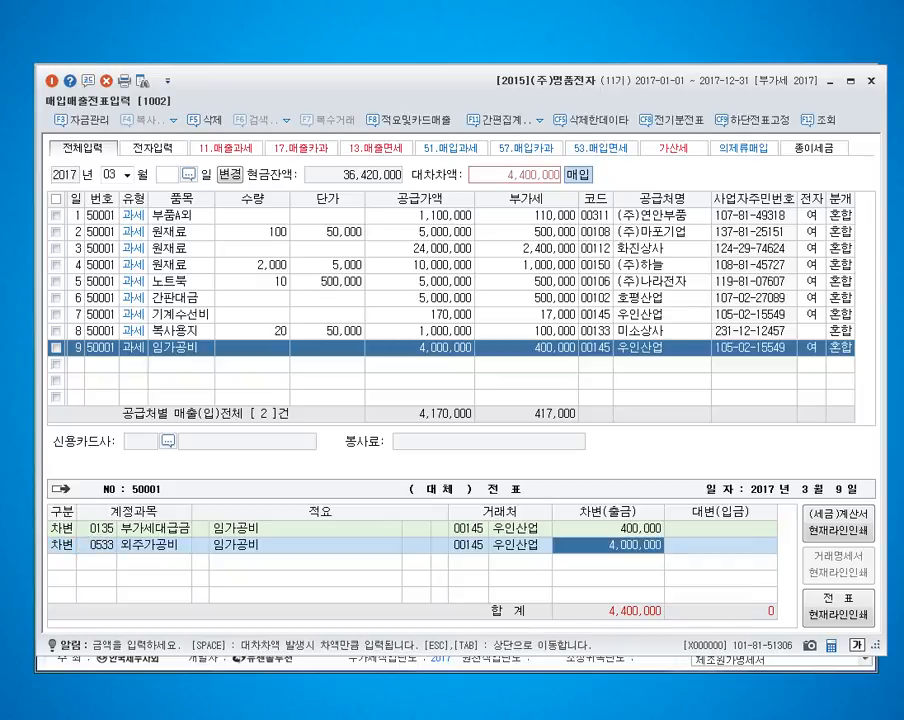
{"action": "key", "text": "Left"}
{"action": "key", "text": "Left"}
{"action": "key", "text": "Left"}
{"action": "key", "text": "Left"}
{"action": "key", "text": "Left"}
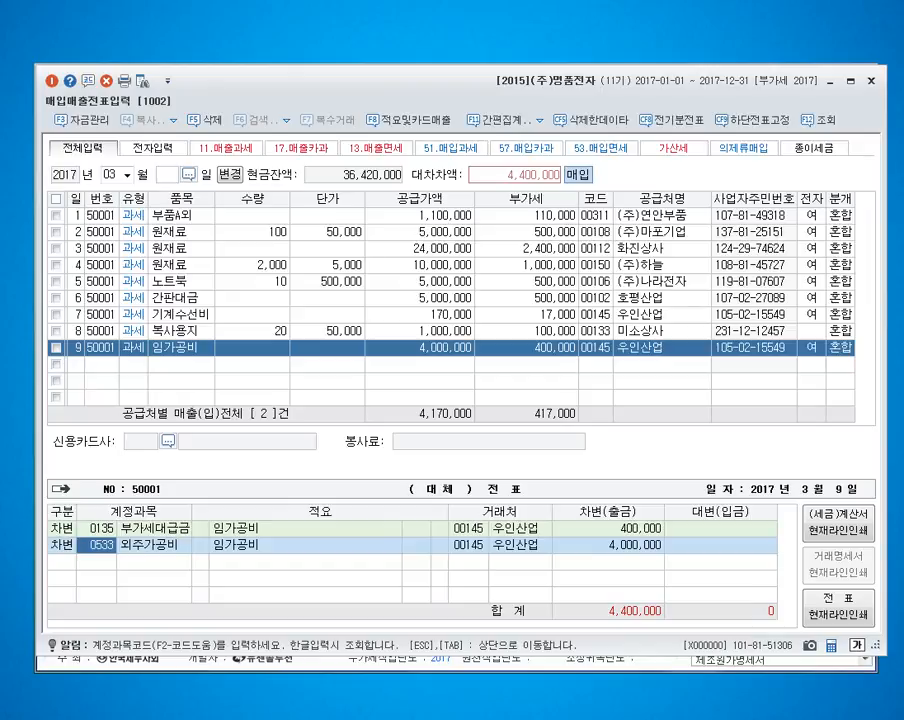
{"action": "key", "text": "Return"}
Step: Credit account 103 보통예금 for 3,000,000 and account 253 for the remaining 1,400,000 of the March 9 purchase
{"action": "key", "text": "Return"}
{"action": "key", "text": "Return"}
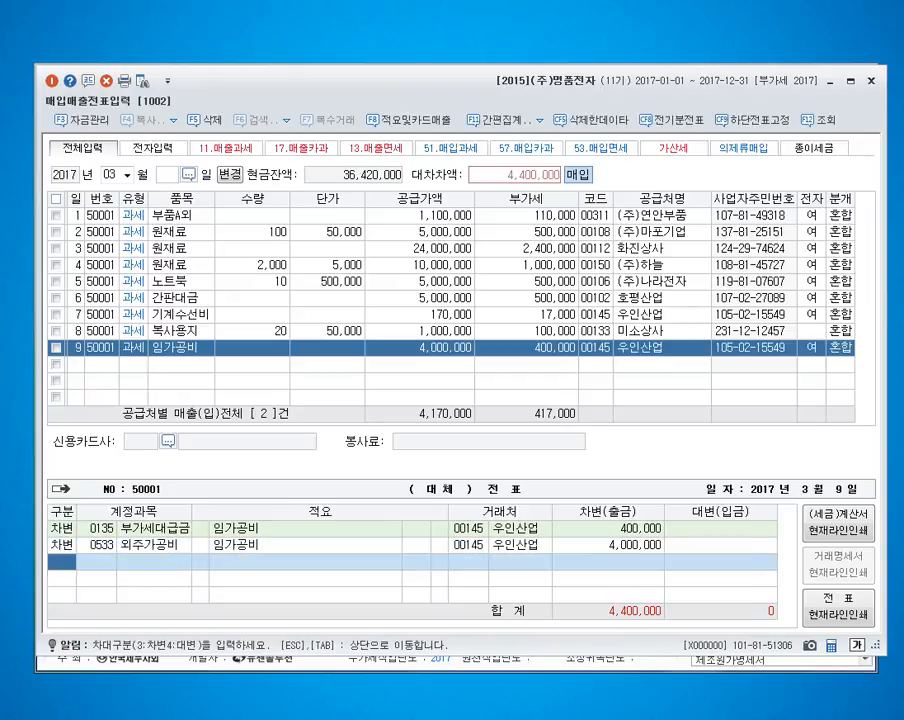
{"action": "type", "text": "4103"}
{"action": "key", "text": "Return"}
{"action": "key", "text": "Return"}
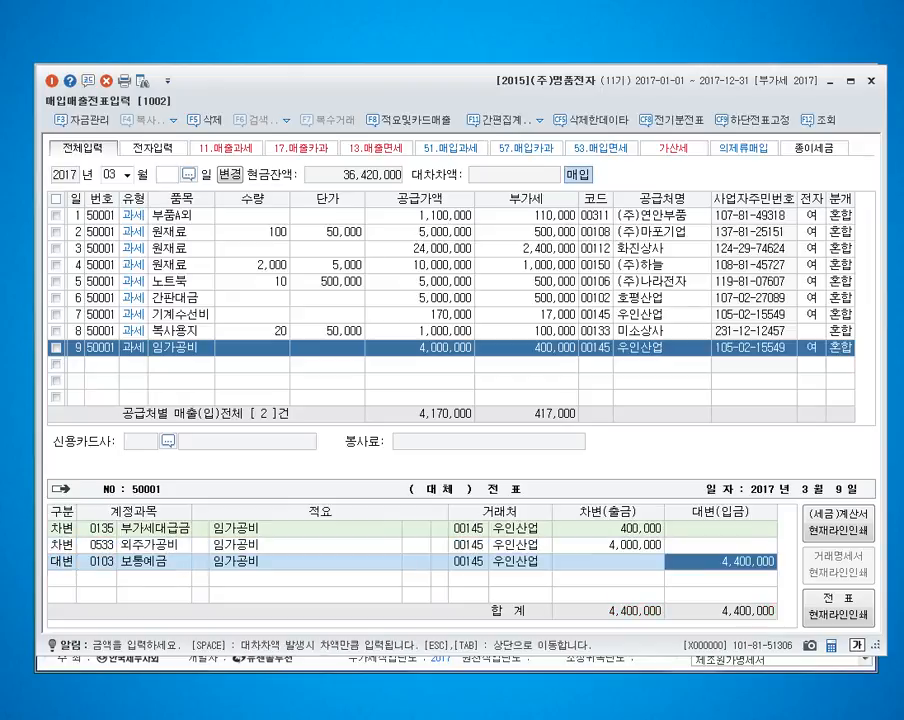
{"action": "type", "text": "3000000"}
{"action": "key", "text": "Return"}
{"action": "type", "text": "4"}
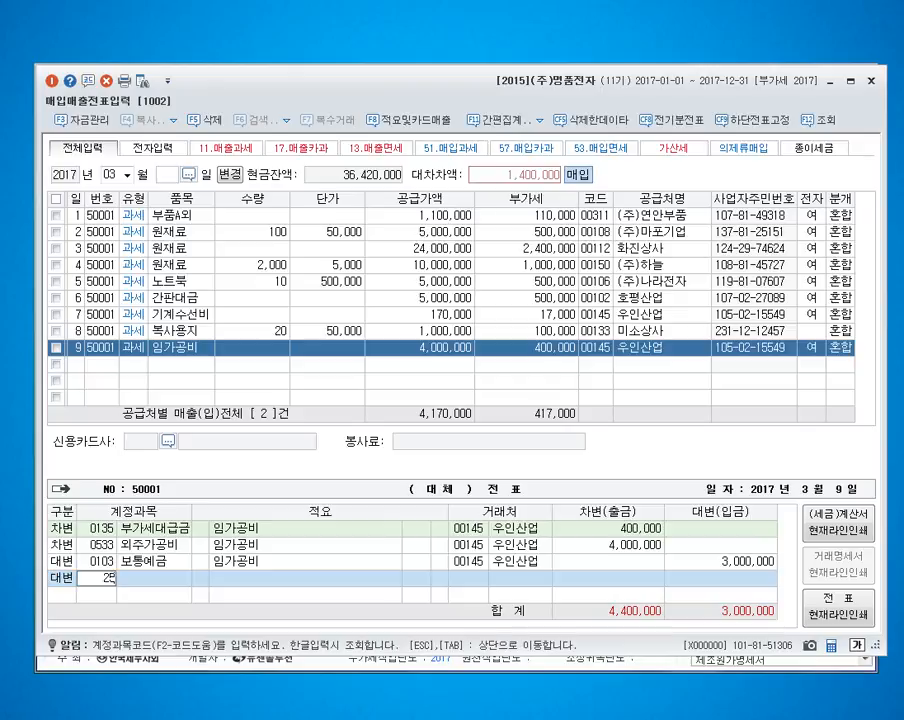
{"action": "type", "text": "253"}
{"action": "key", "text": "Return"}
{"action": "key", "text": "Return"}
Step: Enter a March 10 purchase line with VAT type 51 과세, item 2월분 임대료 and a supply amount of 700,000, accepting the calculated VAT
{"action": "key", "text": "Return"}
{"action": "type", "text": "10"}
{"action": "key", "text": "Return"}
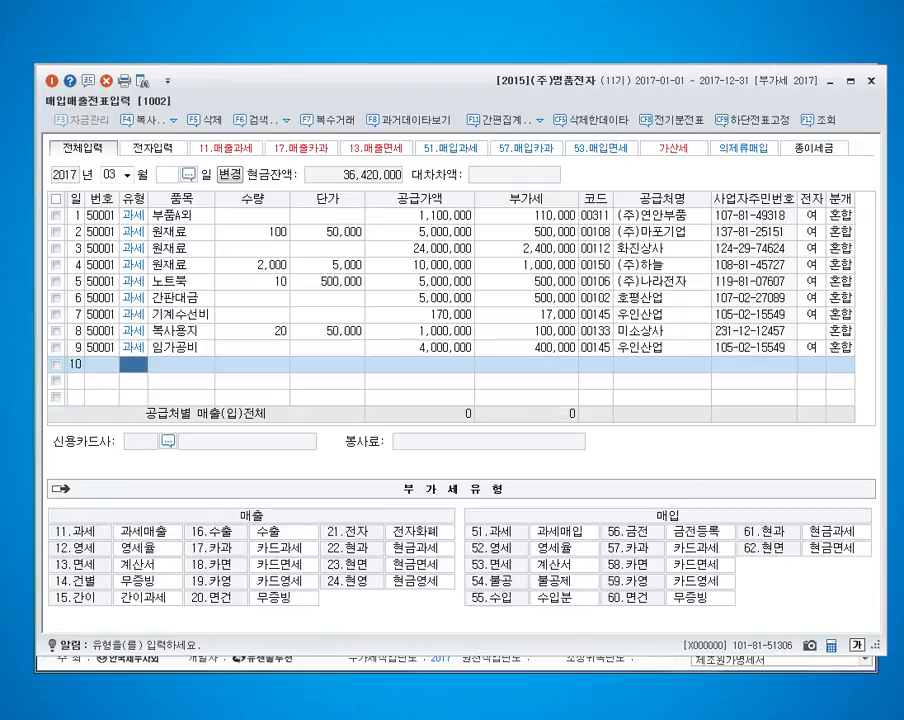
{"action": "type", "text": "51"}
{"action": "key", "text": "Return"}
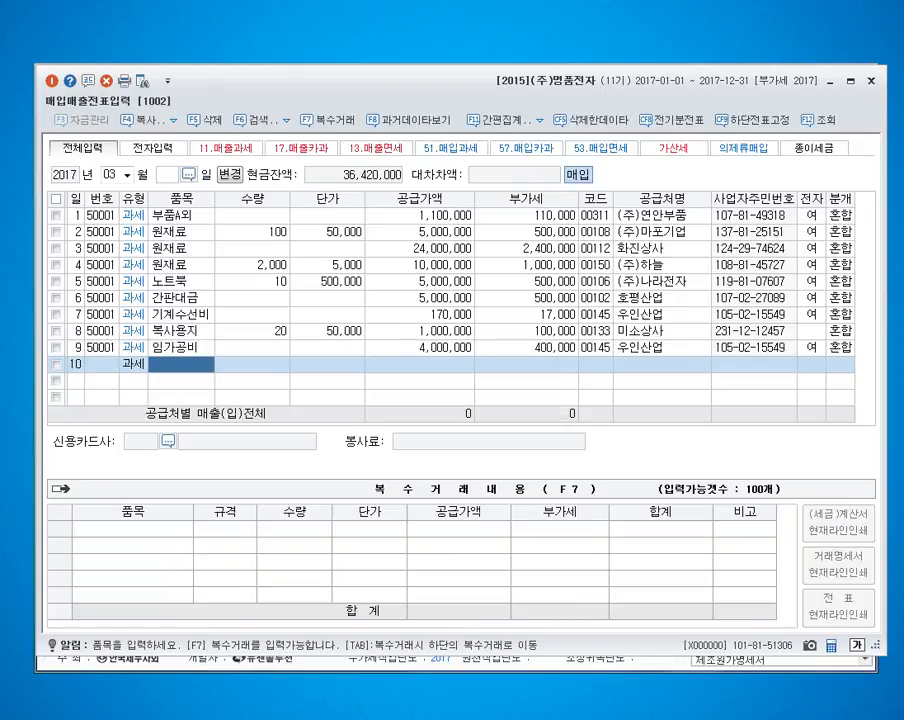
{"action": "type", "text": "2"}
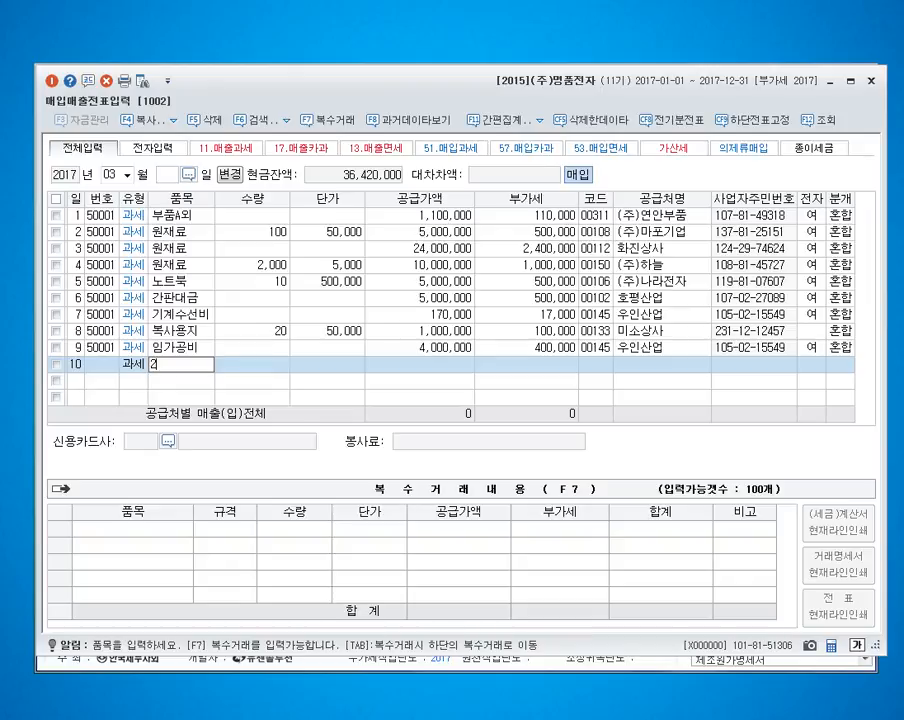
{"action": "type", "text": "월분 임대료"}
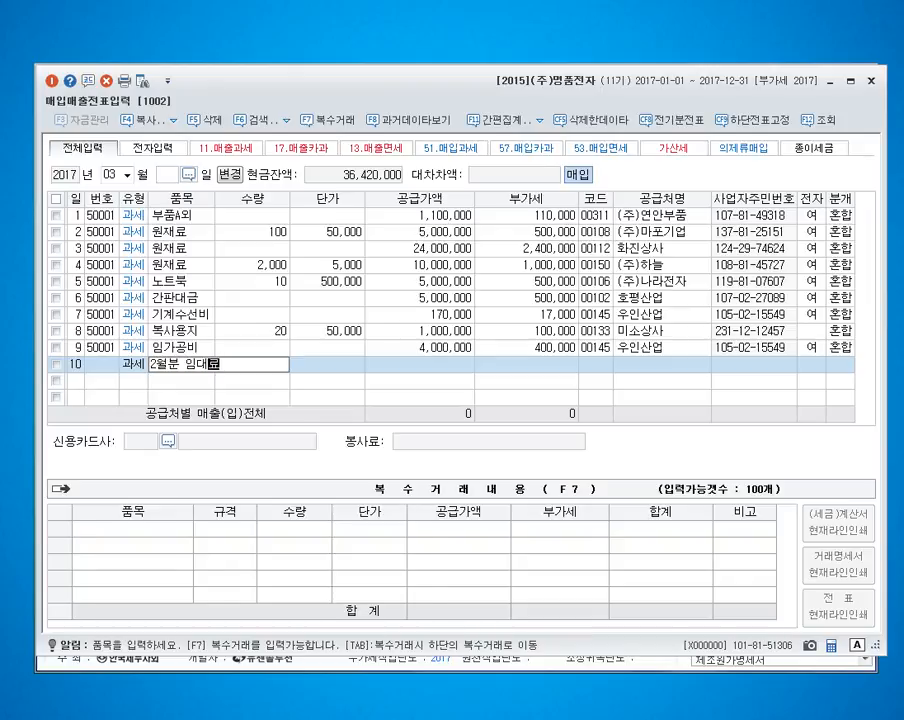
{"action": "key", "text": "Return"}
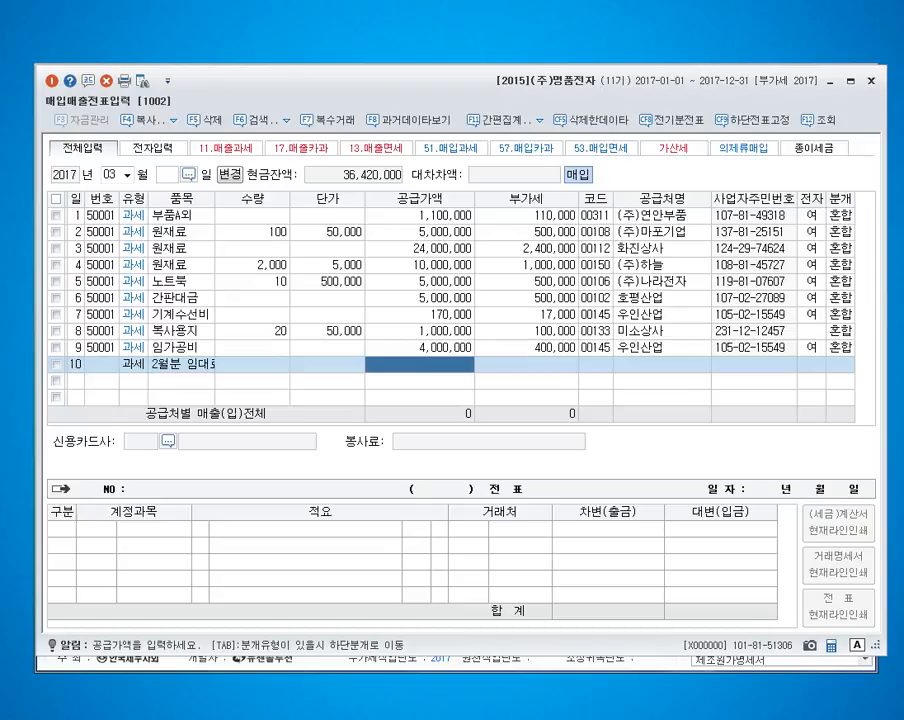
{"action": "type", "text": "7000000"}
{"action": "key", "text": "Return"}
Step: Assign the supplier 일진빌딩 to the March 10 purchase, mark it as an electronic invoice and set the journal type to 3 혼합
{"action": "key", "text": "Return"}
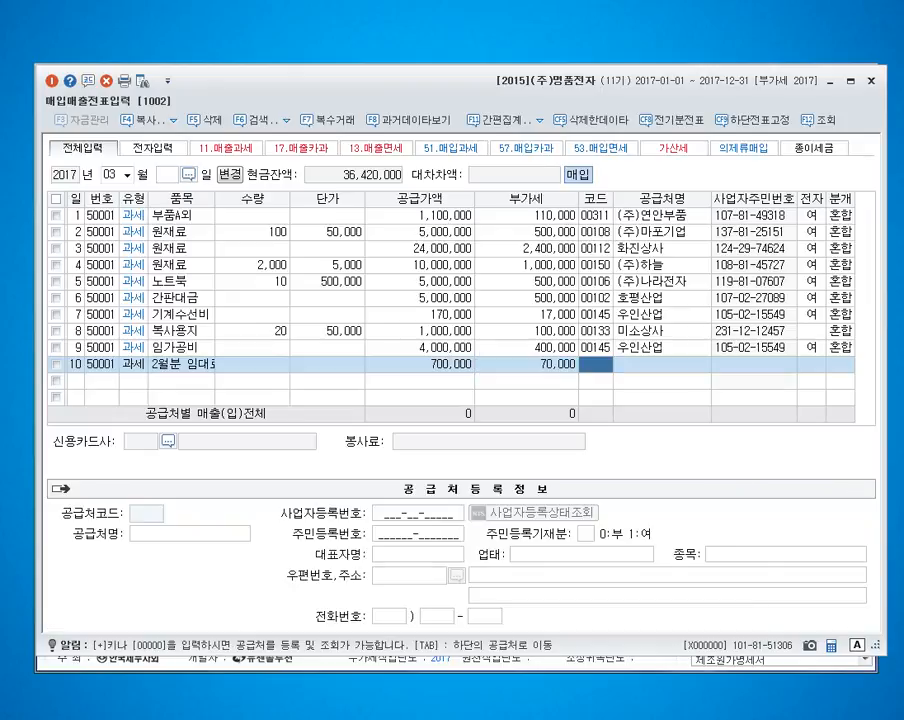
{"action": "type", "text": "일진"}
{"action": "key", "text": "Return"}
{"action": "key", "text": "Return"}
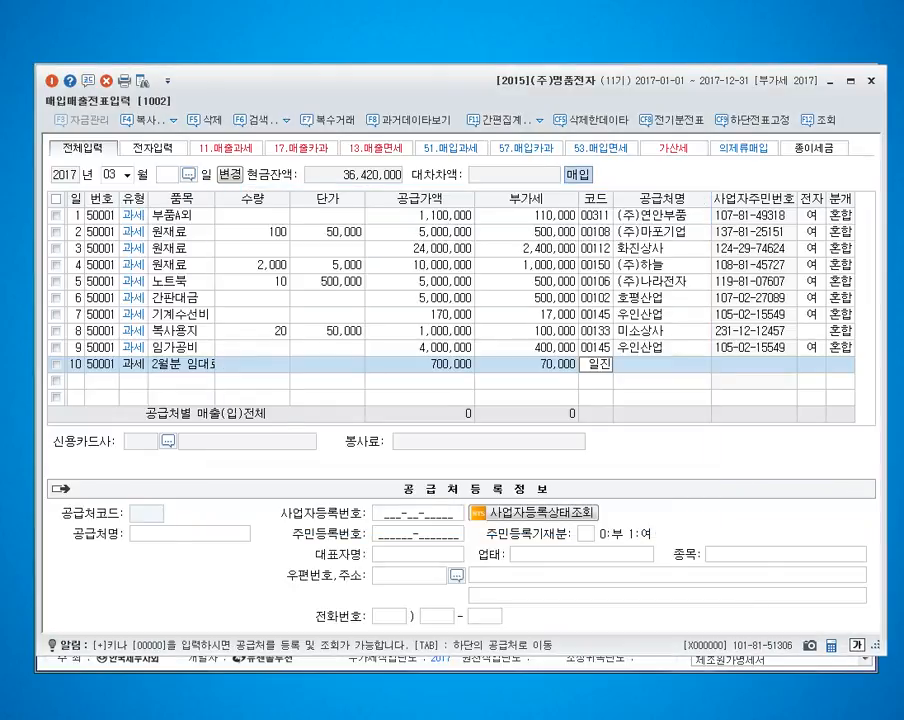
{"action": "type", "text": "1"}
Step: Change the March 10 원재료 debit account to 819 임차료 and credit account 253 for the full 770,000
{"action": "key", "text": "Return"}
{"action": "type", "text": "3"}
{"action": "key", "text": "Return"}
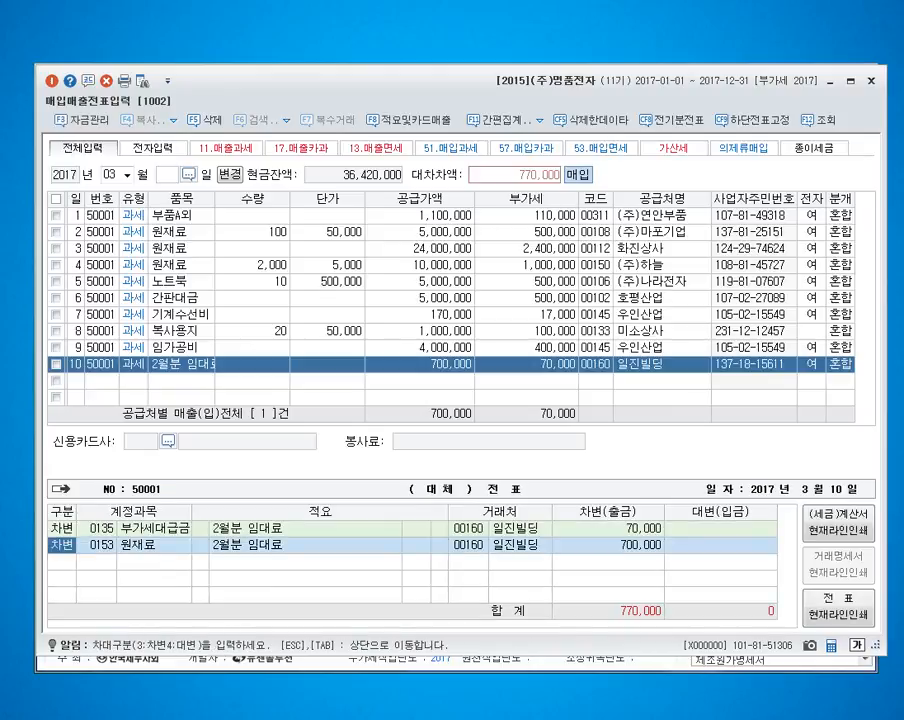
{"action": "key", "text": "Return"}
{"action": "type", "text": "0819"}
{"action": "key", "text": "Return"}
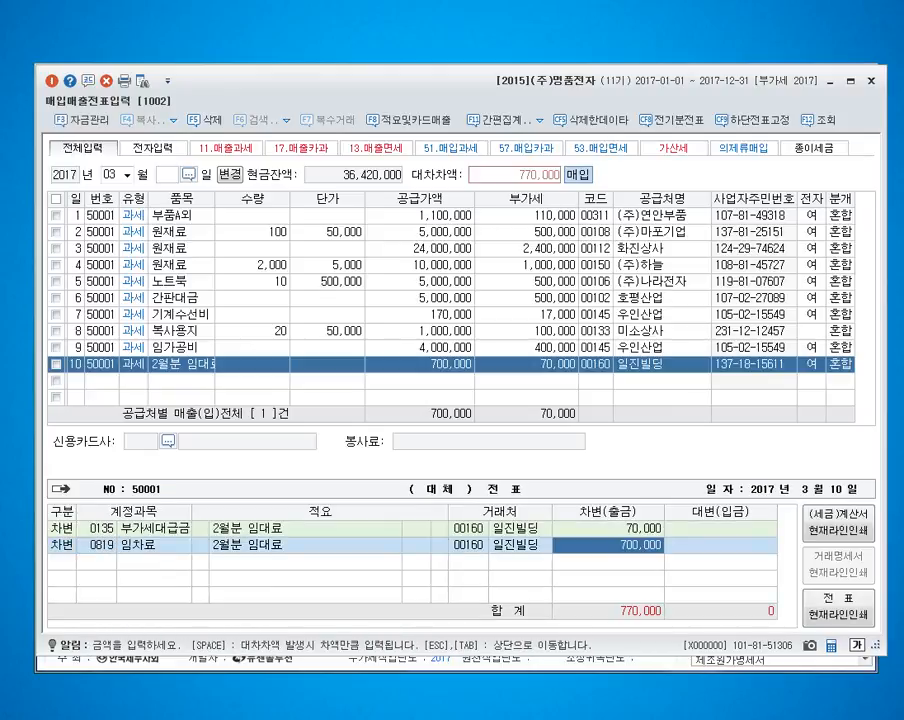
{"action": "key", "text": "Return"}
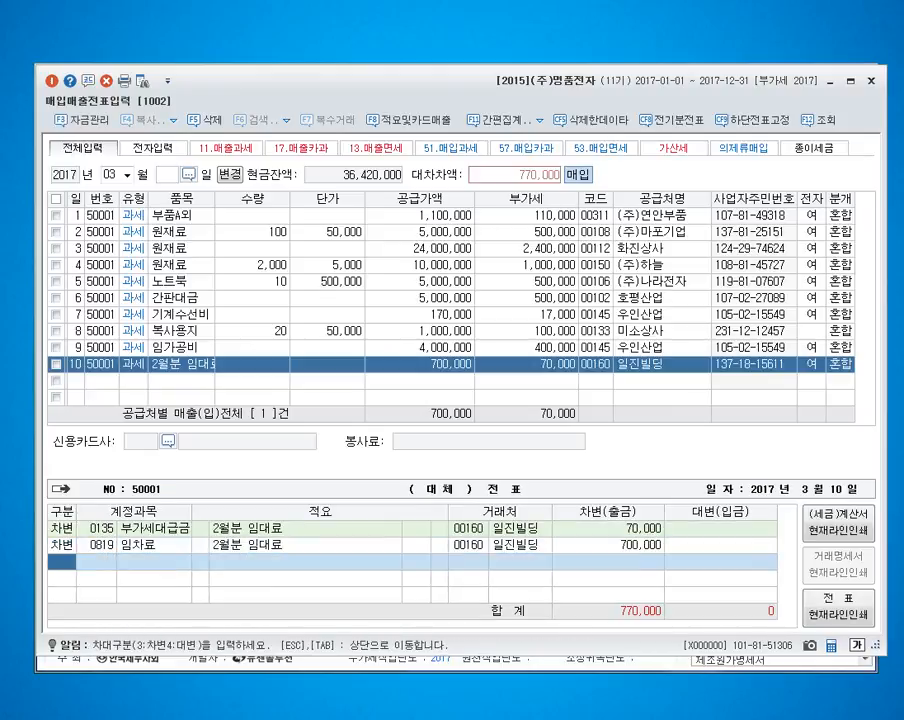
{"action": "type", "text": "4"}
{"action": "key", "text": "Return"}
{"action": "type", "text": "253"}
{"action": "key", "text": "Return"}
{"action": "key", "text": "Return"}
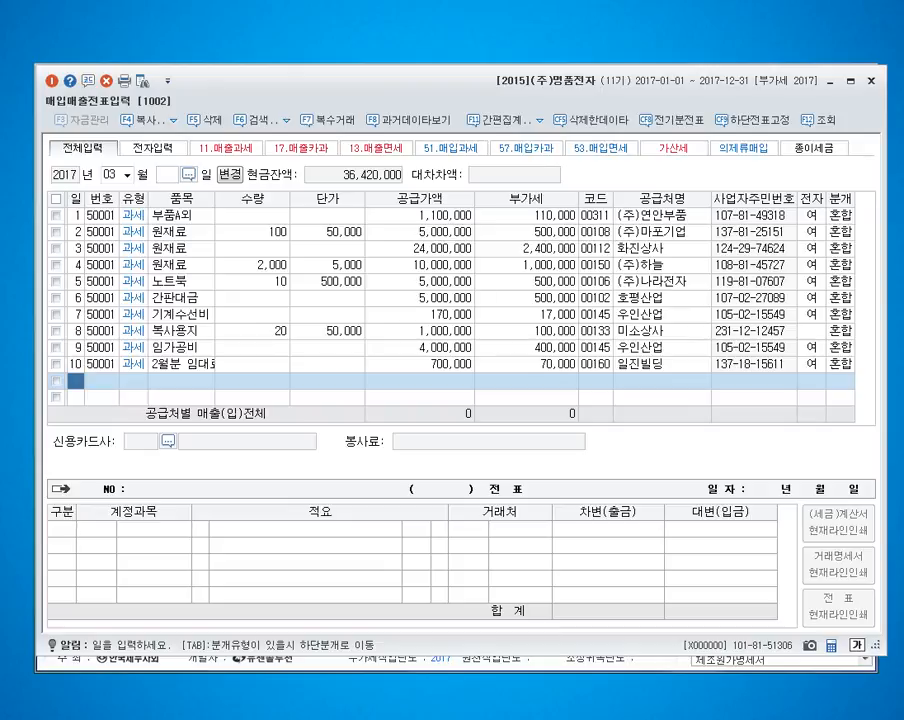
Step: Start a March 11 purchase line with VAT type 52 영세 and the item name C재료
{"action": "type", "text": "11"}
{"action": "key", "text": "Return"}
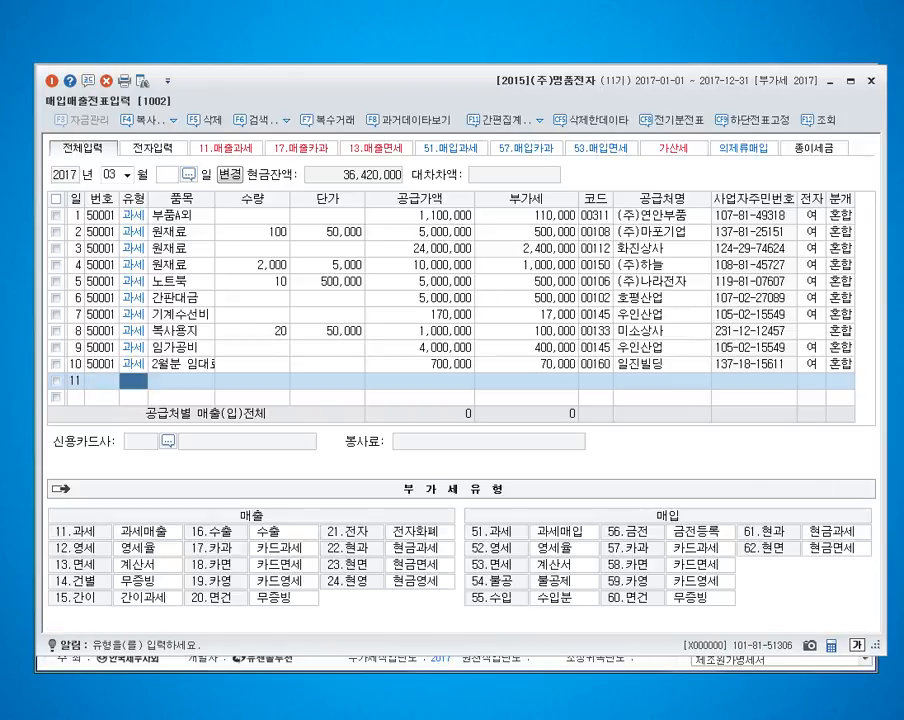
{"action": "type", "text": "12"}
{"action": "key", "text": "Return"}
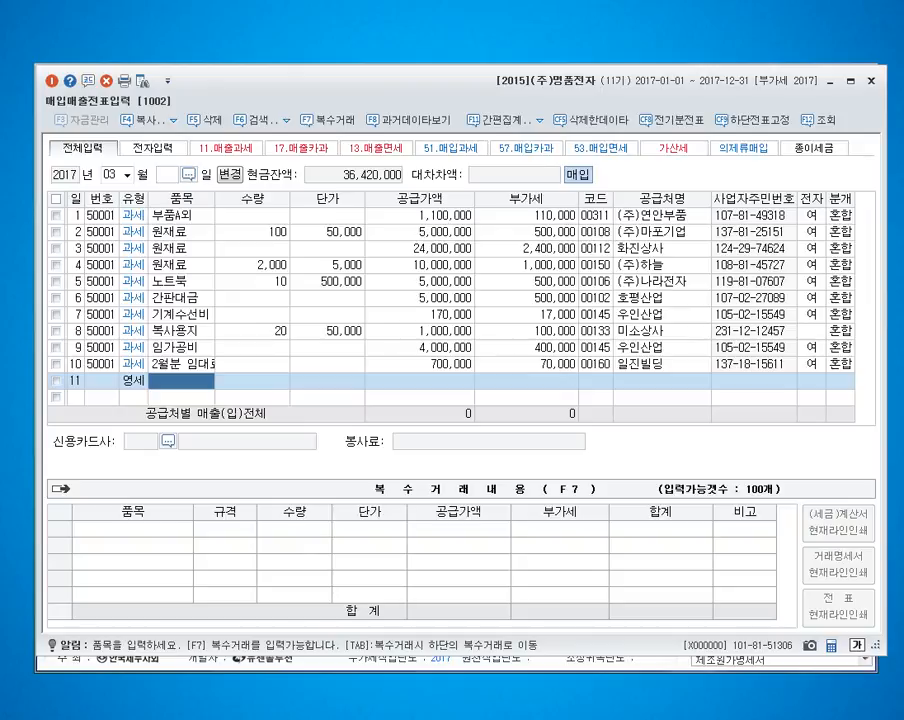
{"action": "key", "text": "Hangul"}
{"action": "type", "text": "Cwofy"}
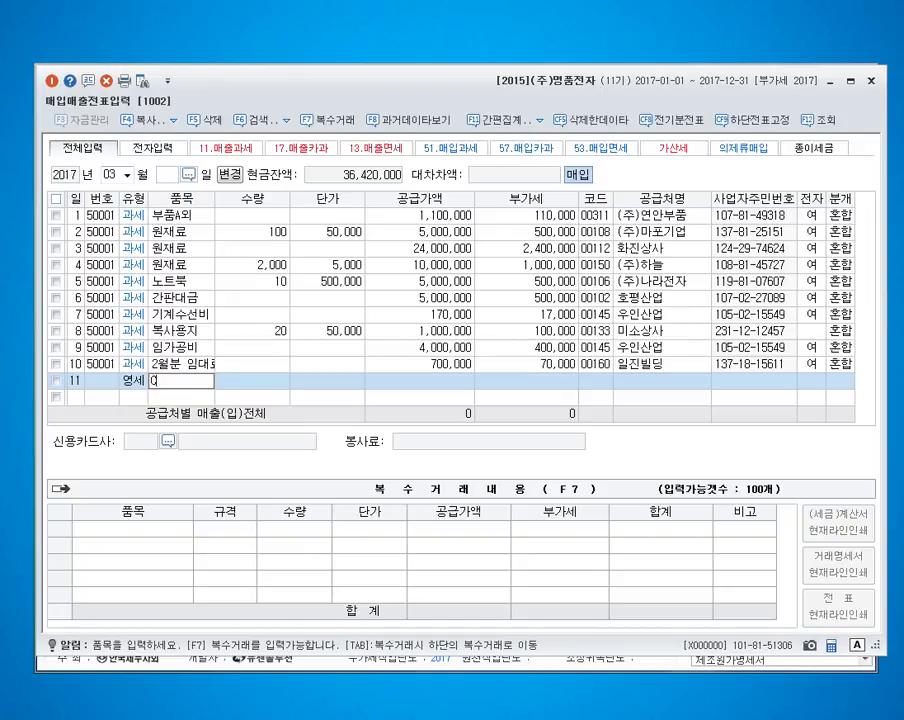
{"action": "key", "text": "BackSpace"}
{"action": "key", "text": "BackSpace"}
{"action": "key", "text": "BackSpace"}
{"action": "key", "text": "BackSpace"}
{"action": "key", "text": "Hangul"}
{"action": "type", "text": "재료"}
{"action": "key", "text": "Return"}
Step: Set the March 11 purchase's quantity to 80 and unit price to 1,000, accepting the calculated supply amount
{"action": "type", "text": "80"}
{"action": "key", "text": "Return"}
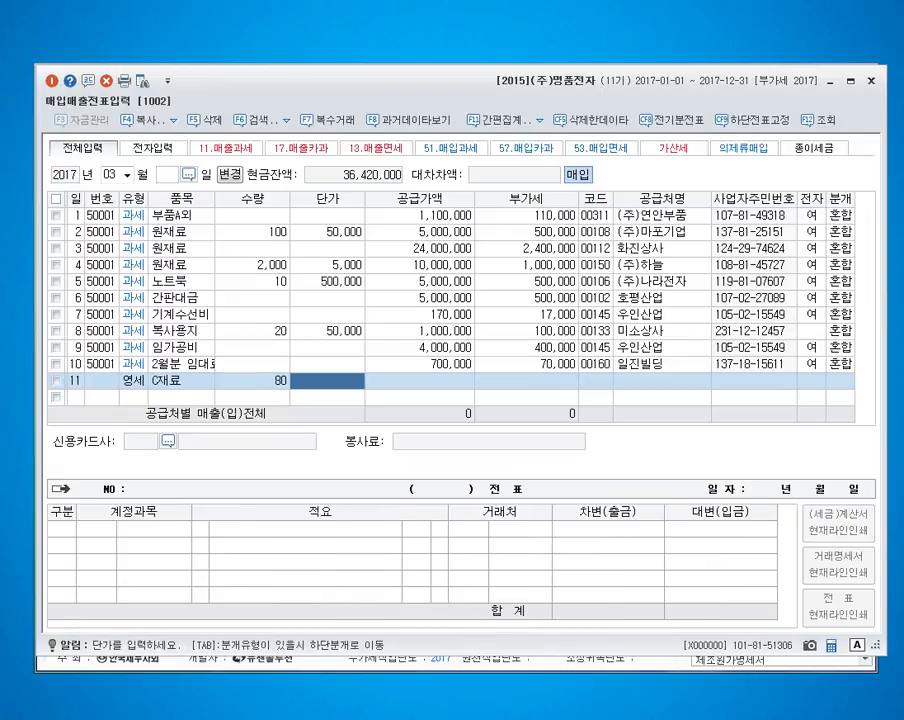
{"action": "type", "text": "1000"}
{"action": "key", "text": "Return"}
{"action": "key", "text": "Return"}
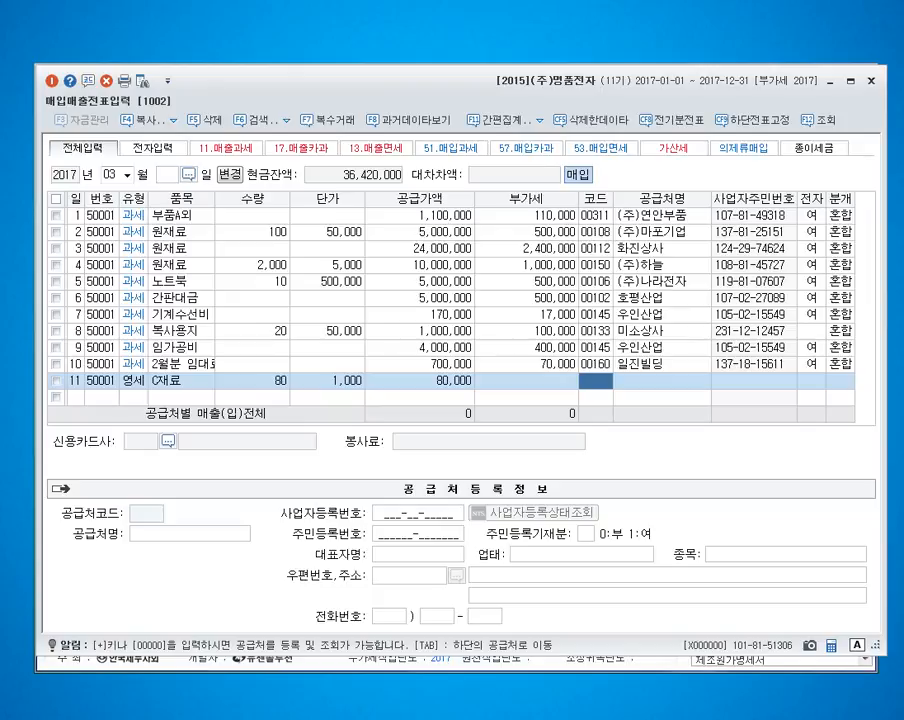
Step: Start registering (주)성일상사 as a new supplier with code 113 and partner type 3 동시
{"action": "key", "text": "F2"}
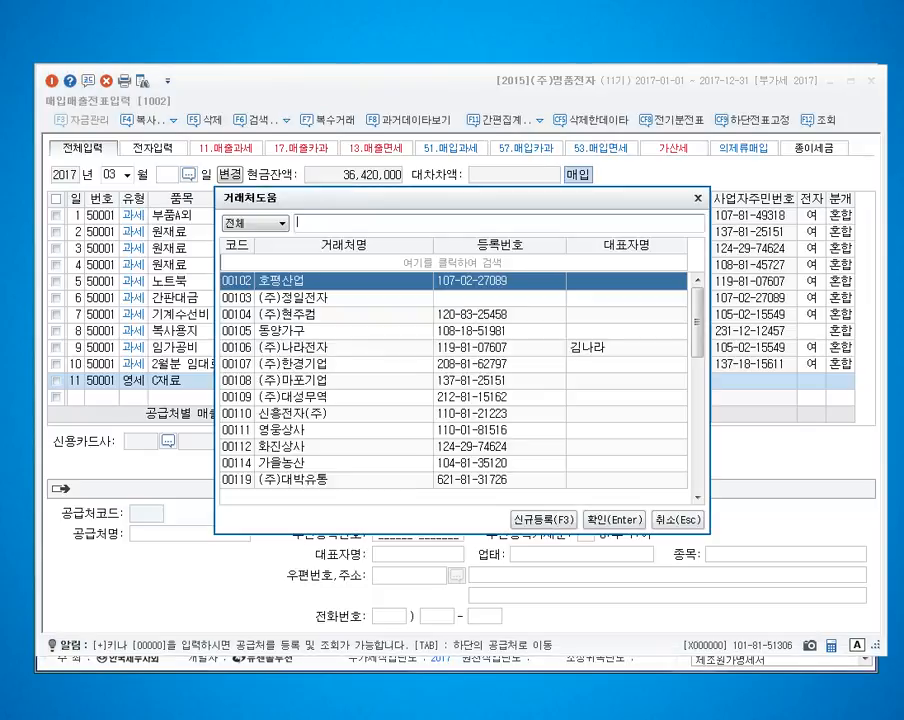
{"action": "type", "text": "(주)ㅈ성일산"}
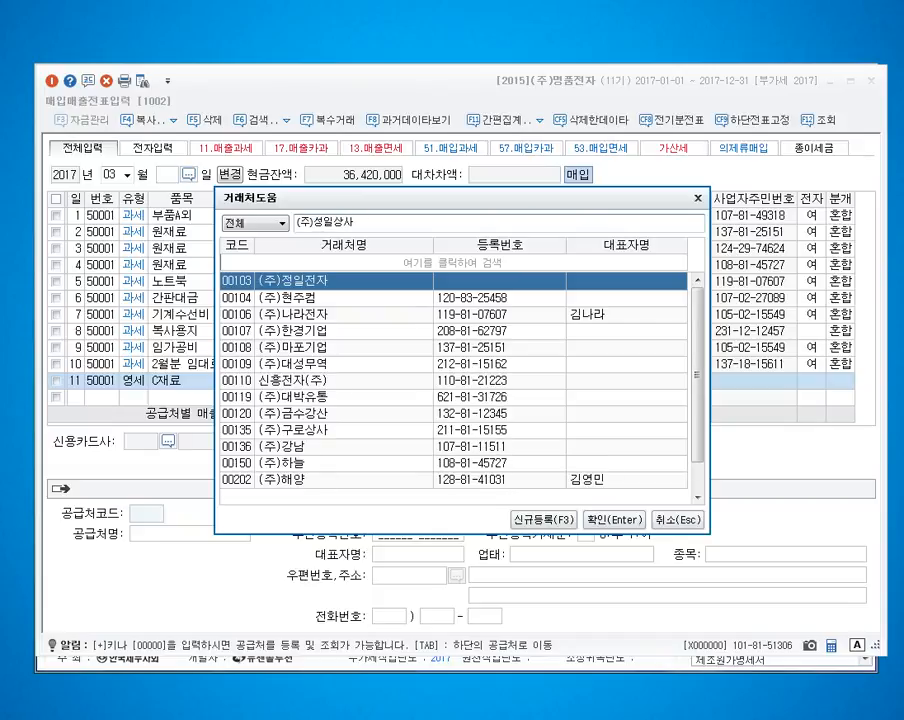
{"action": "key", "text": "F3"}
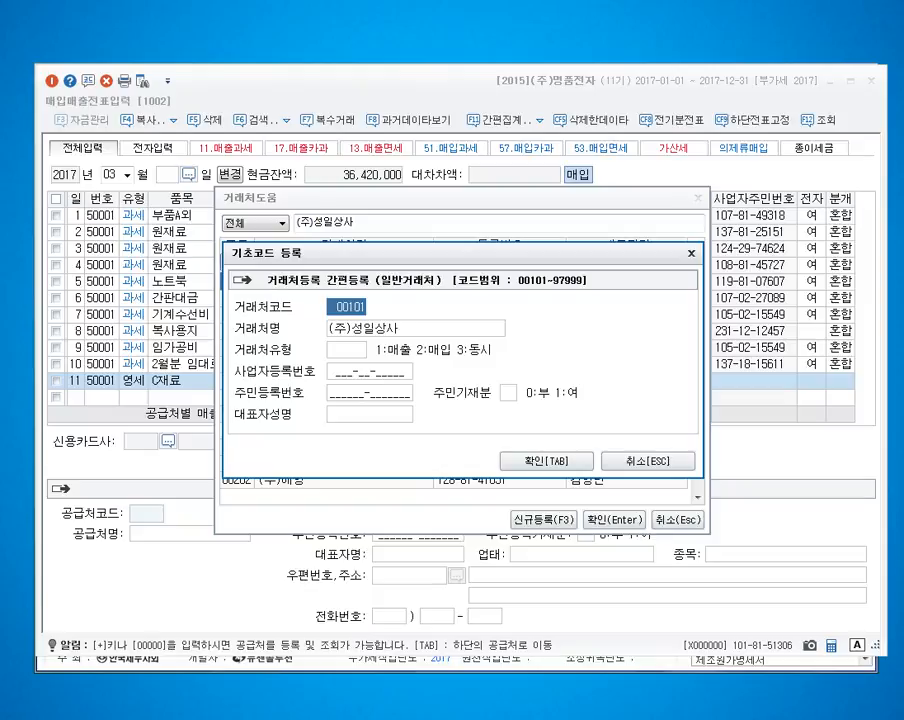
{"action": "type", "text": "113"}
{"action": "key", "text": "Return"}
{"action": "key", "text": "Return"}
{"action": "type", "text": "3"}
{"action": "key", "text": "Return"}
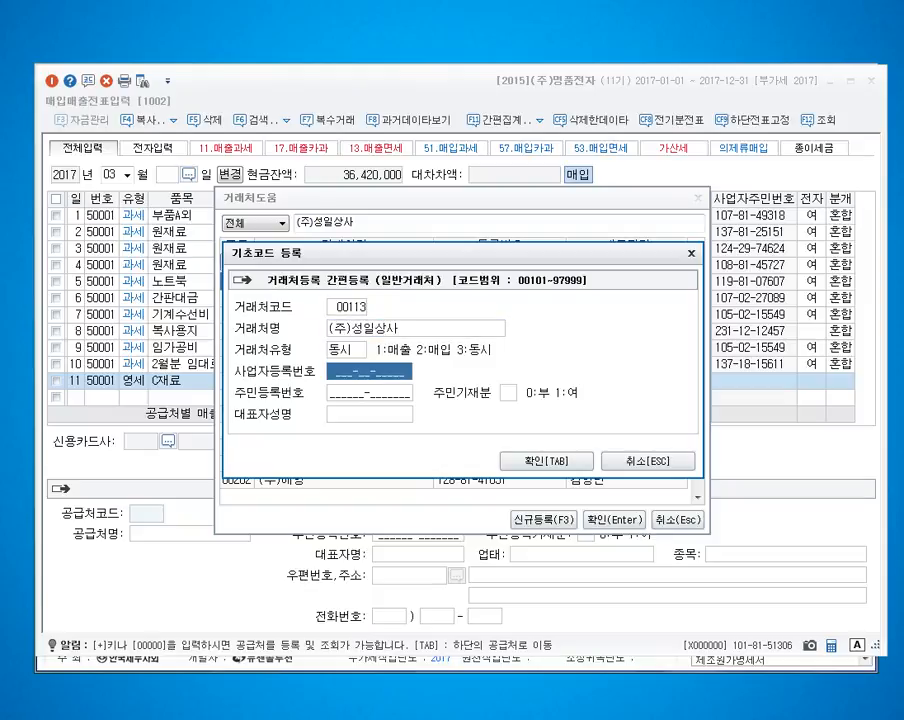
Step: Enter the new supplier's business registration number and representative's name, leaving the resident number blank, and complete the quick registration
{"action": "type", "text": "108-__-_____"}
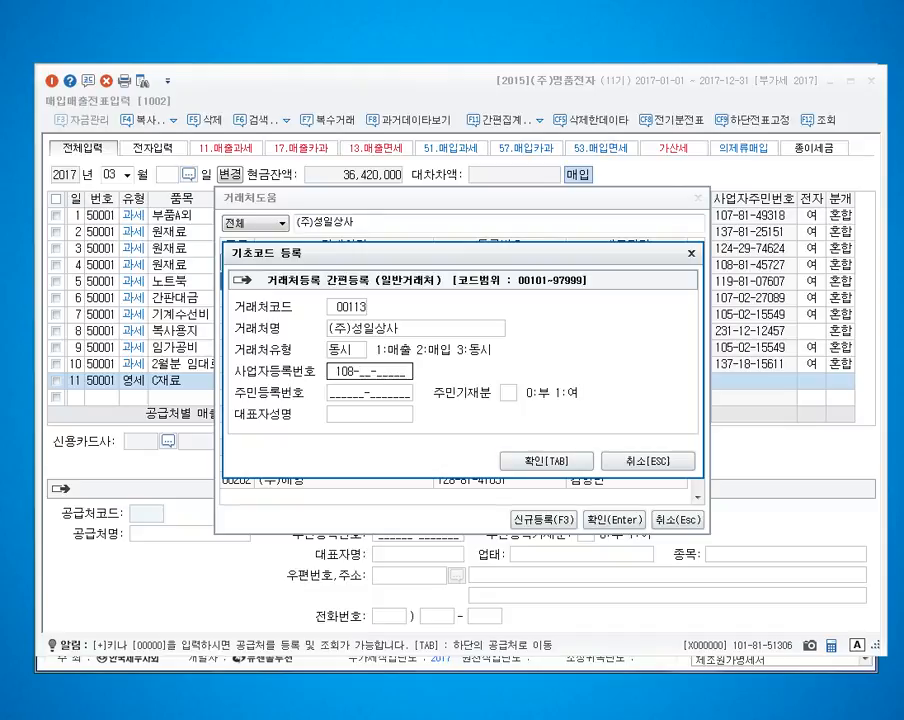
{"action": "key", "text": "BackSpace"}
{"action": "key", "text": "BackSpace"}
{"action": "key", "text": "BackSpace"}
{"action": "type", "text": "606-8"}
{"action": "type", "text": "5210"}
{"action": "key", "text": "Return"}
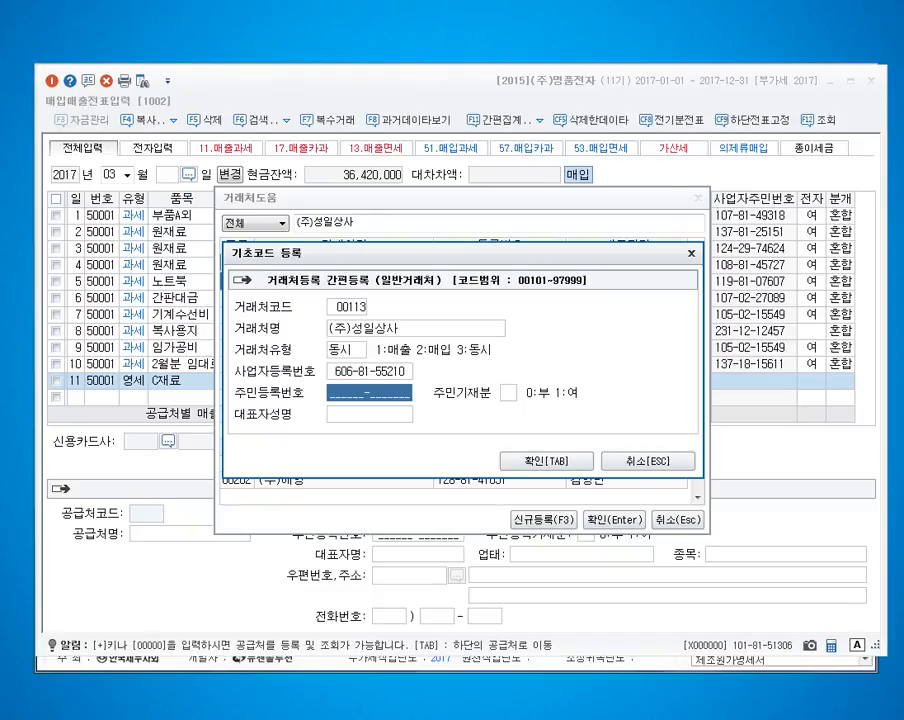
{"action": "key", "text": "Return"}
{"action": "key", "text": "Return"}
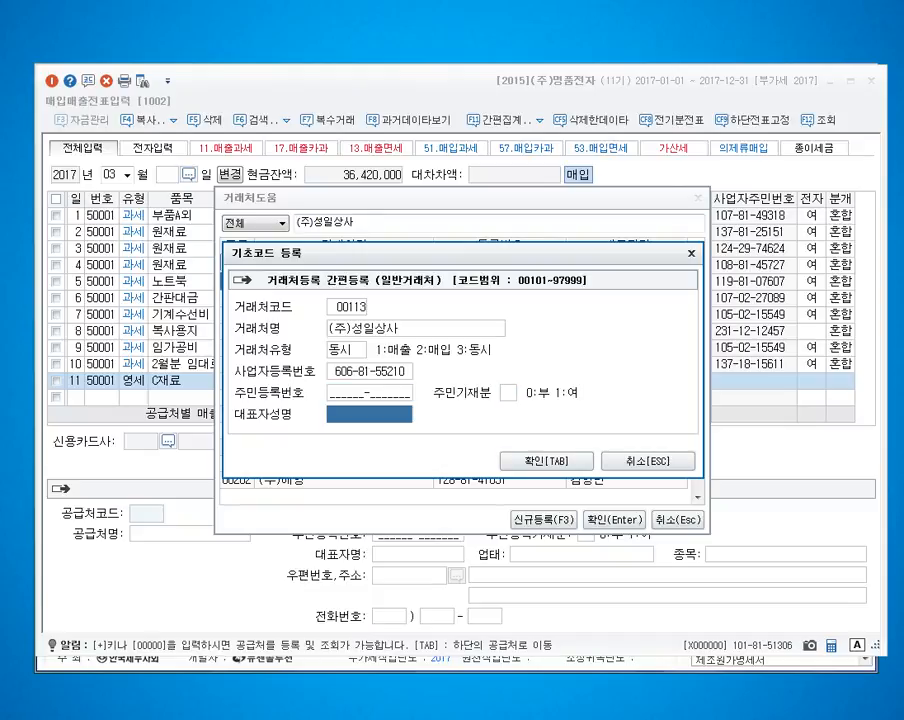
{"action": "type", "text": "김성민"}
{"action": "key", "text": "Return"}
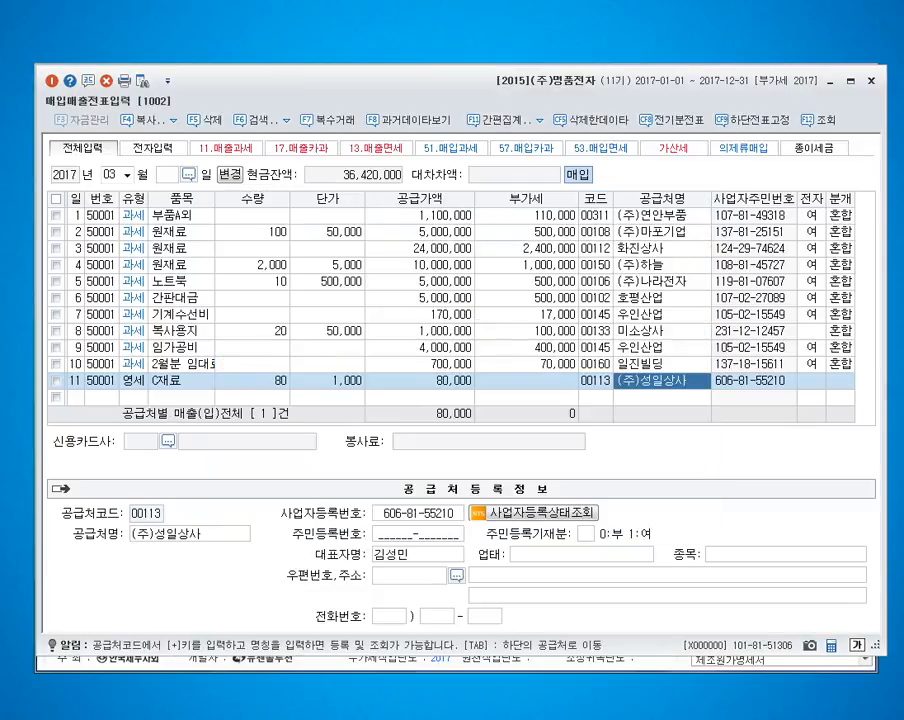
Step: Fill in (주)성일상사's supplier details with business type 도,소매 and business item 화학
{"action": "key", "text": "Return"}
{"action": "type", "text": "도,소매"}
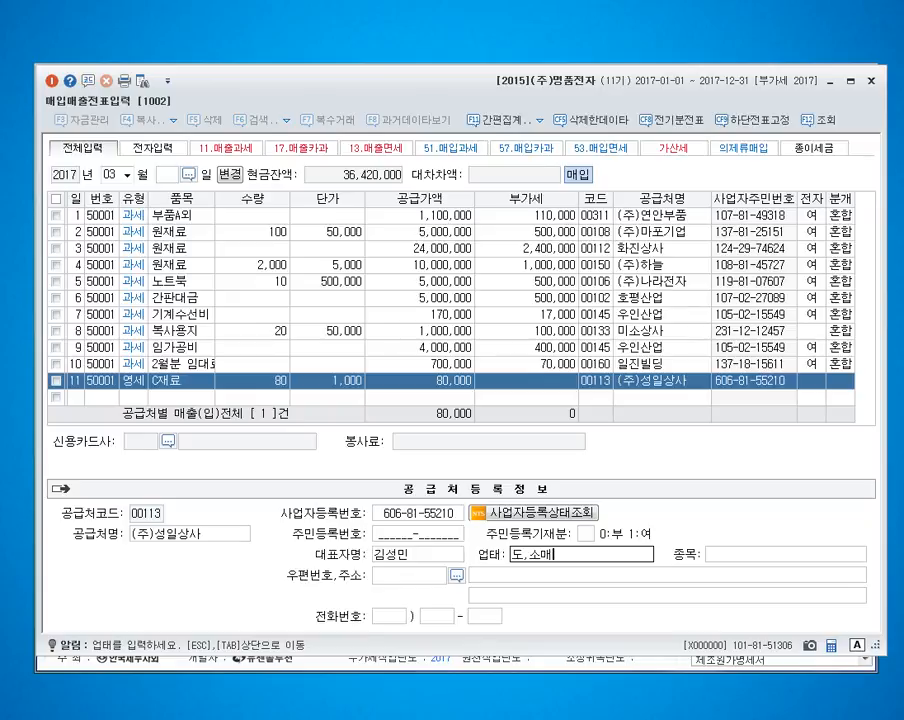
{"action": "key", "text": "Return"}
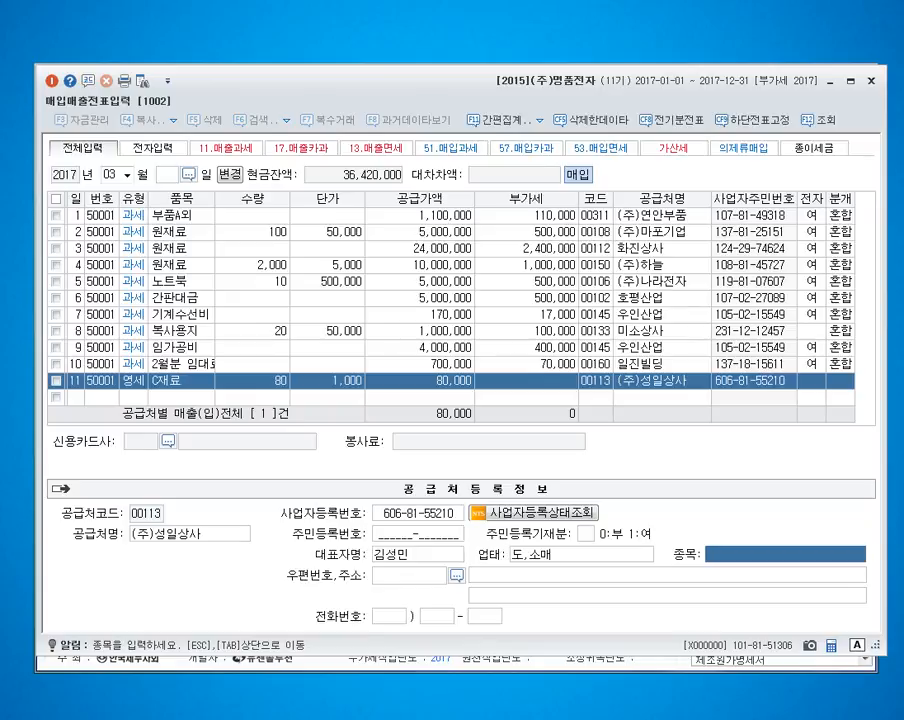
{"action": "type", "text": "화학"}
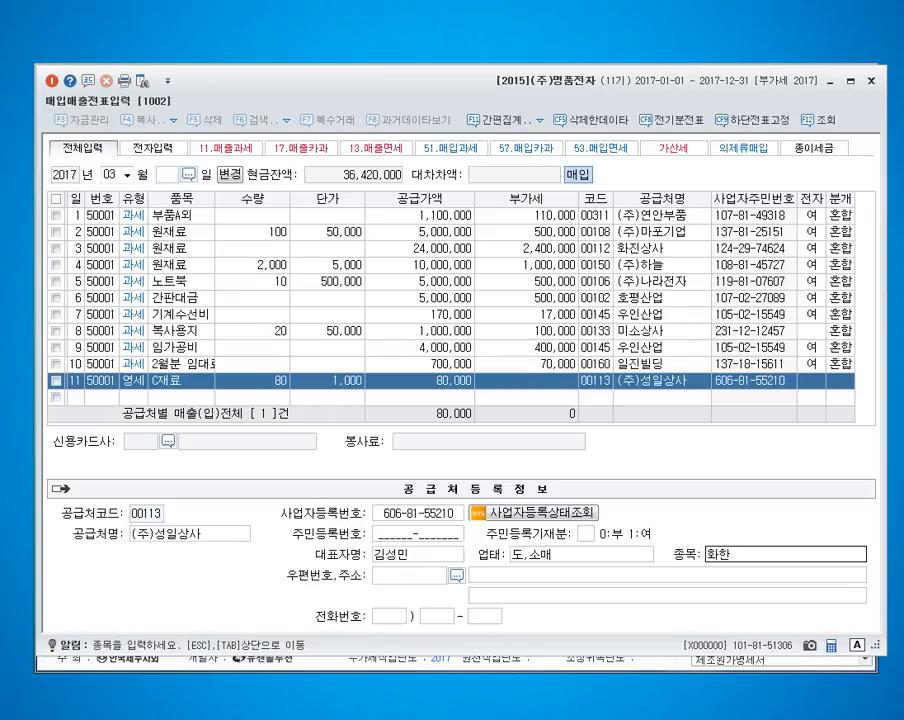
{"action": "key", "text": "Return"}
{"action": "key", "text": "Return"}
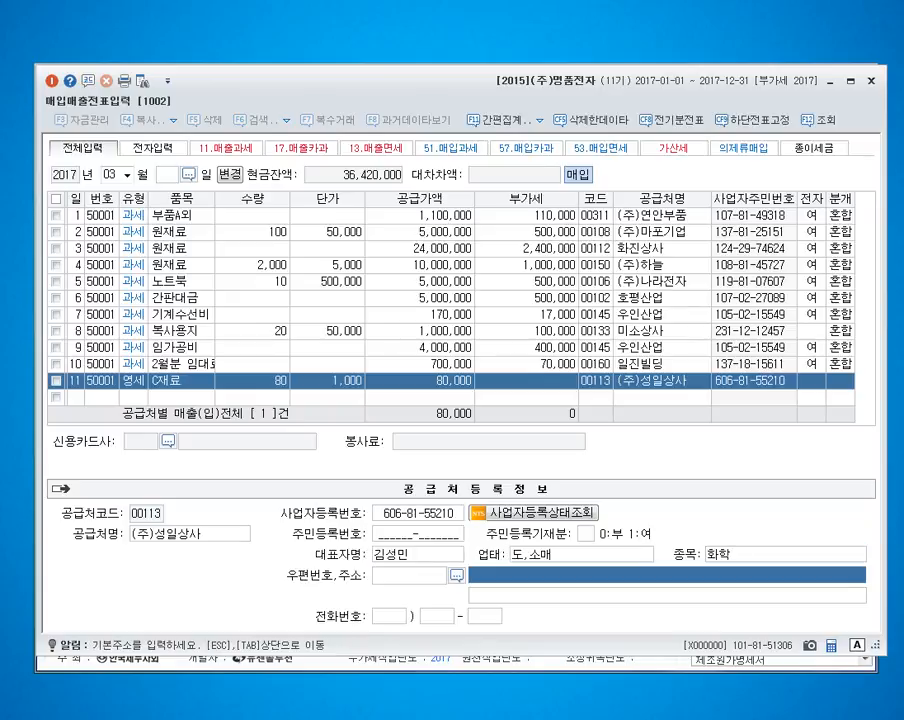
Step: Enter the street address of (주)성일상사, leaving the detailed address blank
{"action": "type", "text": "서울 영ㄷ등포"}
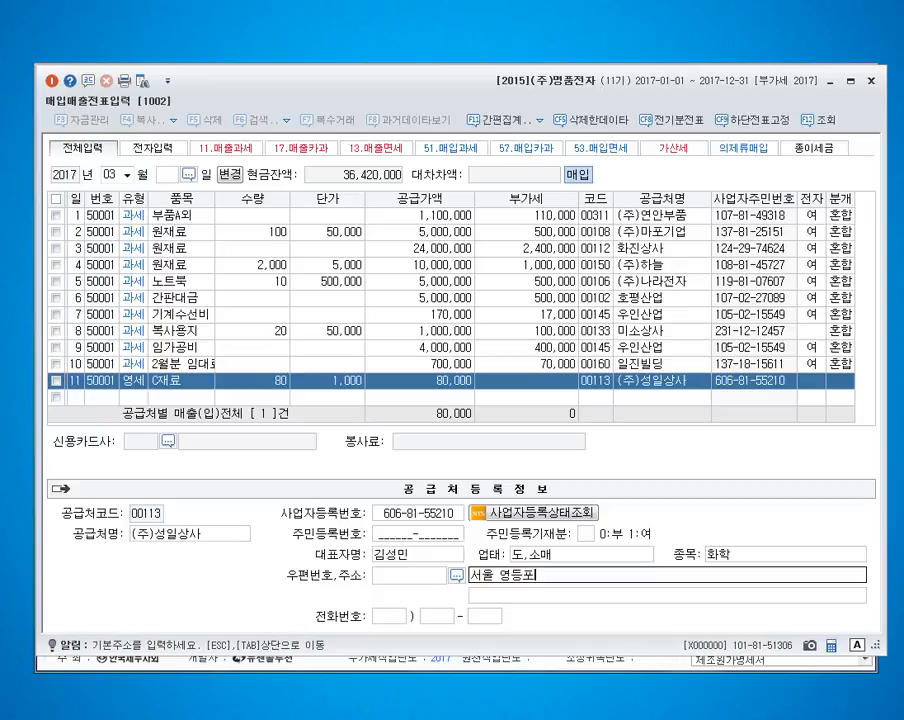
{"action": "type", "text": "구 국힐대로55ㄱ길 7"}
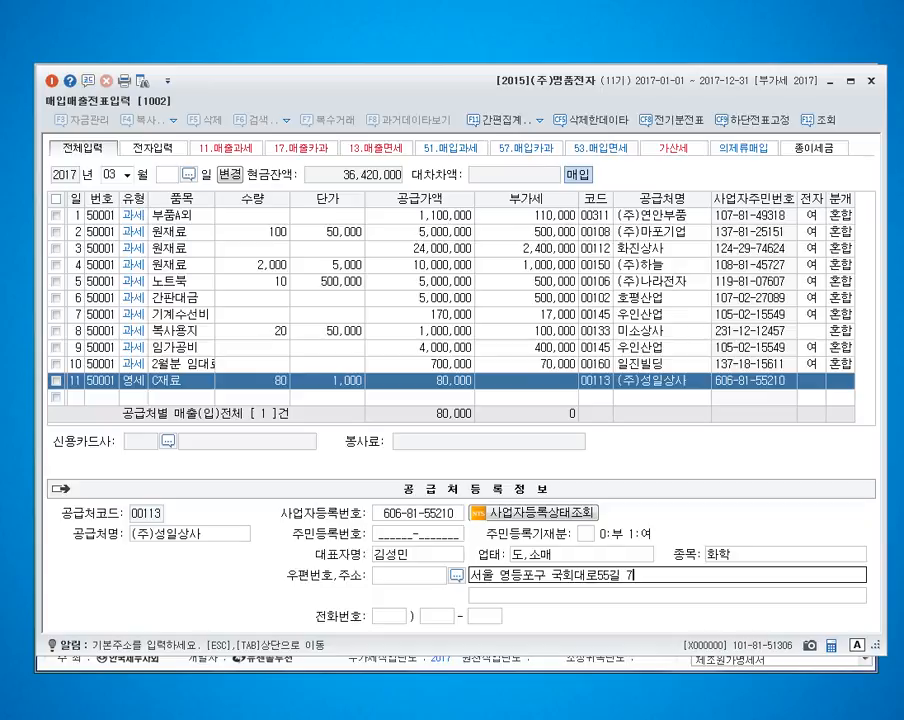
{"action": "key", "text": "Return"}
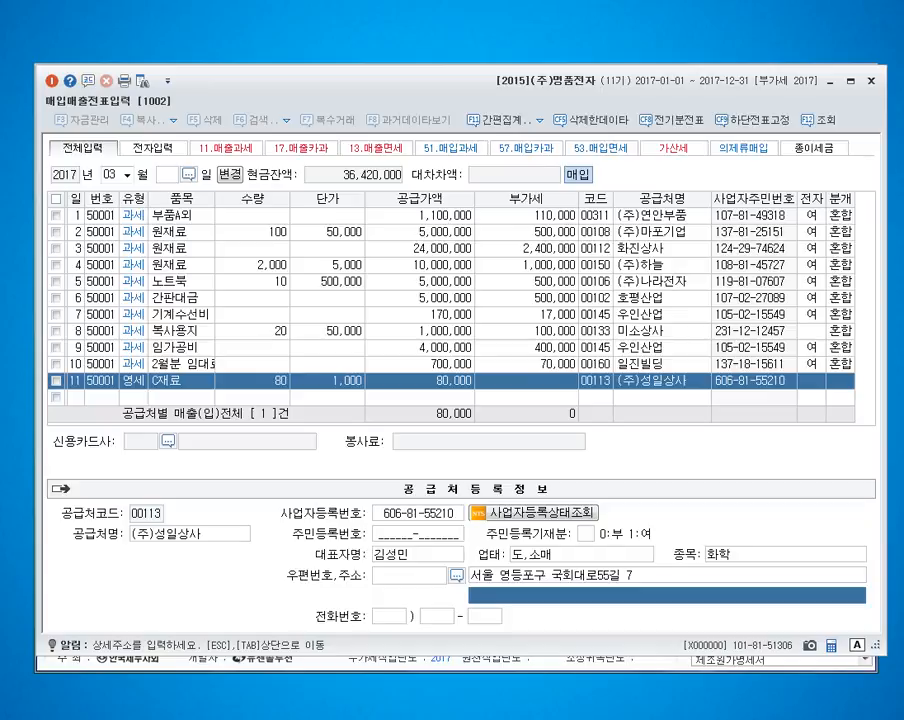
{"action": "key", "text": "Return"}
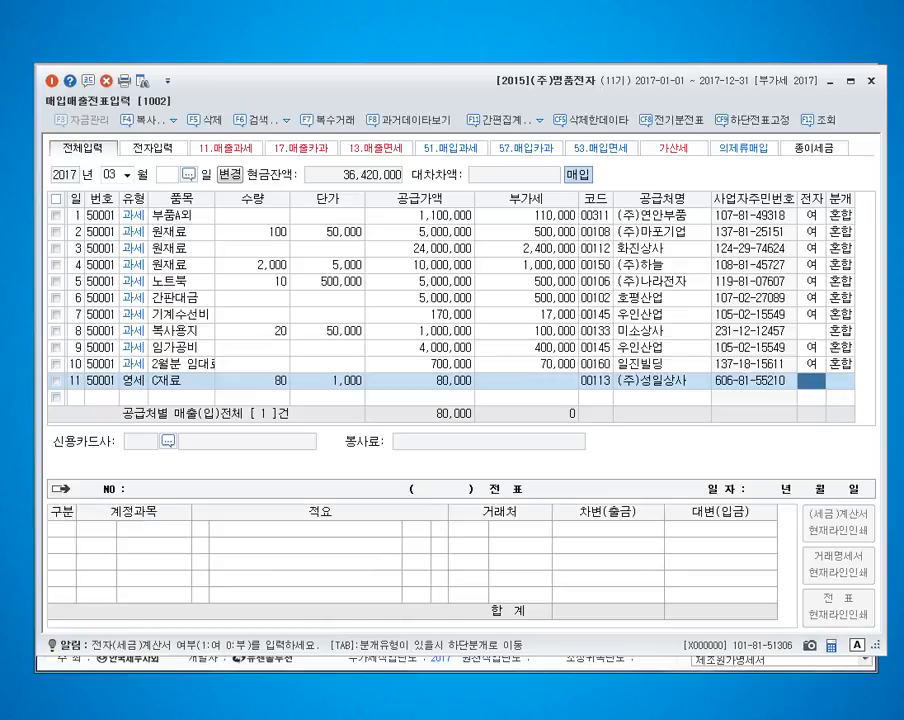
Step: Mark the March 11 purchase as an electronic invoice with journal type 3 혼합 and accept the 원재료 debit line
{"action": "type", "text": "1"}
{"action": "key", "text": "Return"}
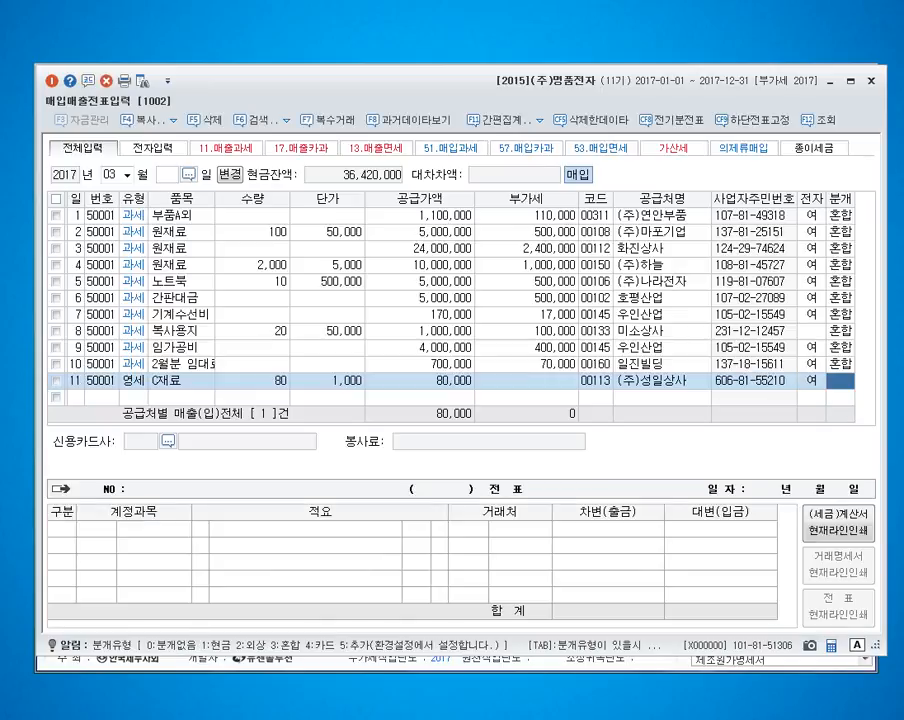
{"action": "type", "text": "3"}
{"action": "key", "text": "Return"}
{"action": "key", "text": "Return"}
{"action": "key", "text": "Return"}
{"action": "key", "text": "Return"}
{"action": "key", "text": "Return"}
{"action": "key", "text": "Return"}
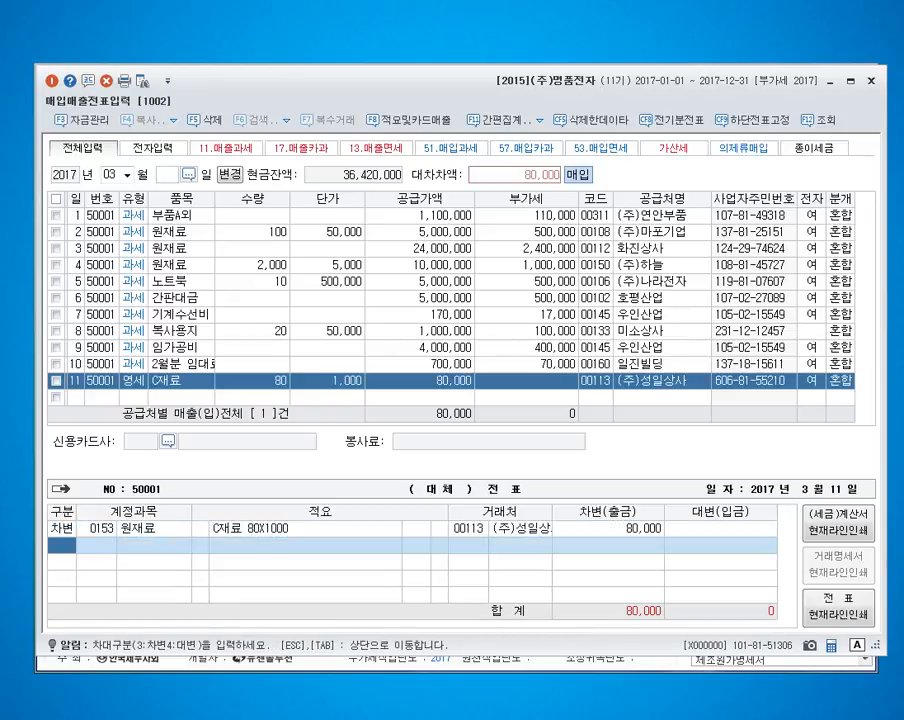
Step: Credit account 252 지급어음 for the full 80,000 of the March 11 purchase
{"action": "type", "text": "4"}
{"action": "key", "text": "Return"}
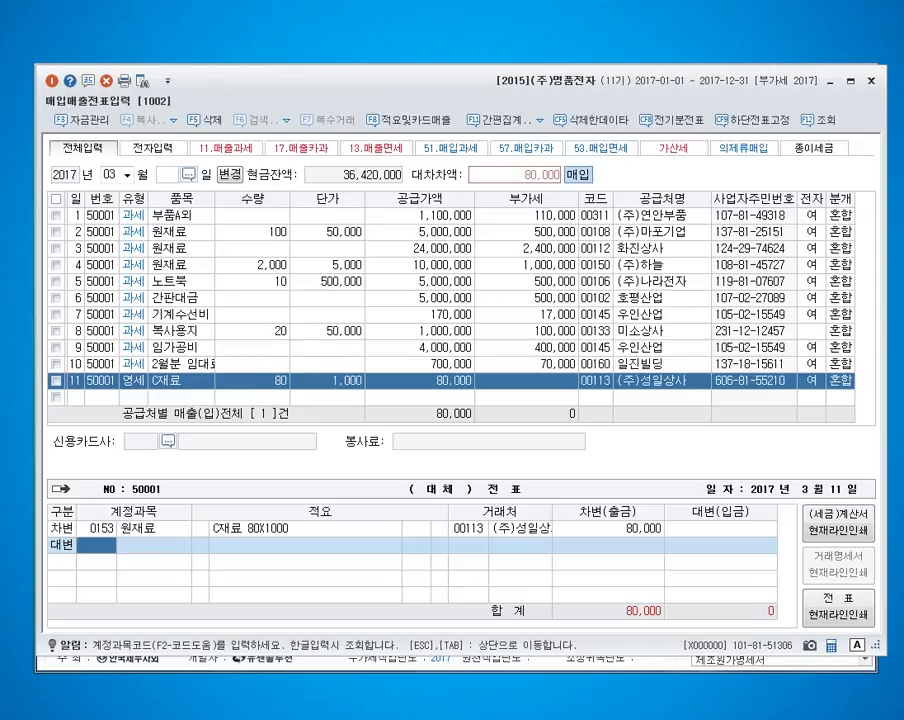
{"action": "type", "text": "252"}
{"action": "key", "text": "Return"}
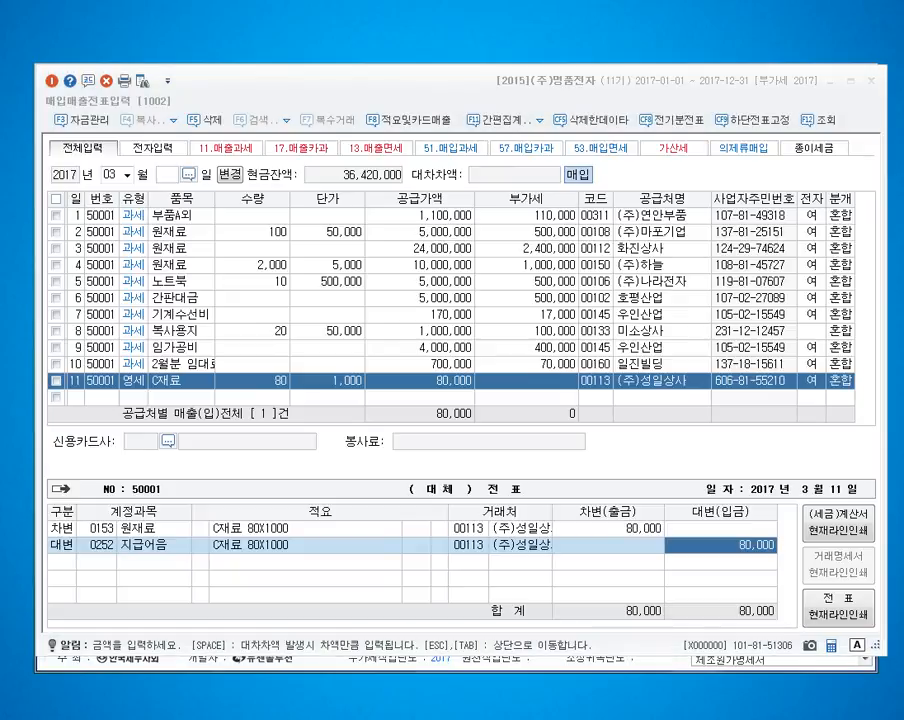
Step: Enter a March 12 purchase line with VAT type 52 영세, item 원재료 and a supply amount of 900,000
{"action": "left_click", "coordinate": [76, 398]}
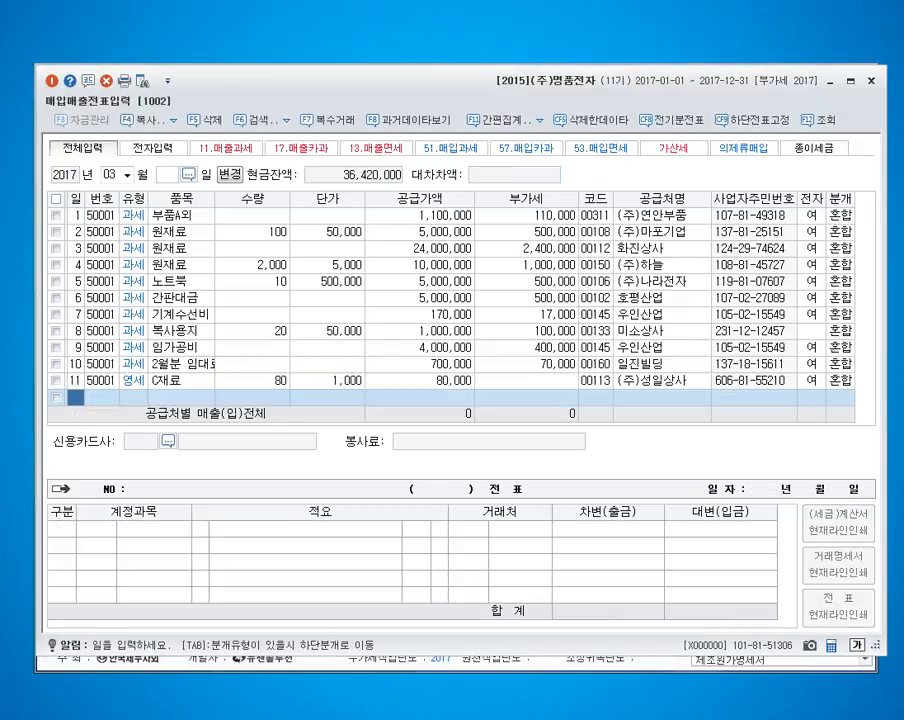
{"action": "type", "text": "12"}
{"action": "key", "text": "Return"}
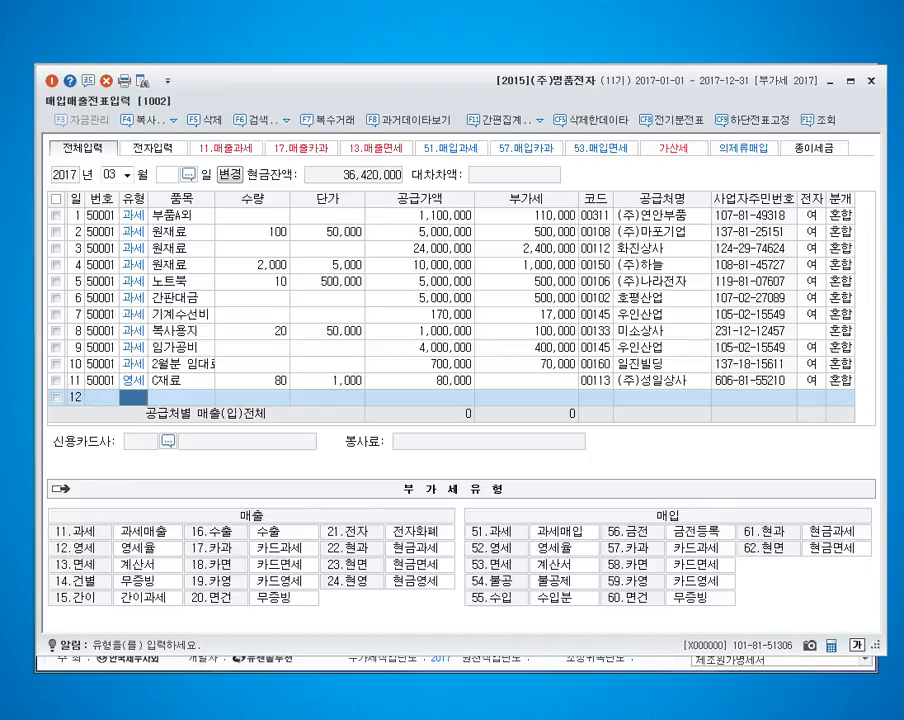
{"action": "type", "text": "12"}
{"action": "key", "text": "Return"}
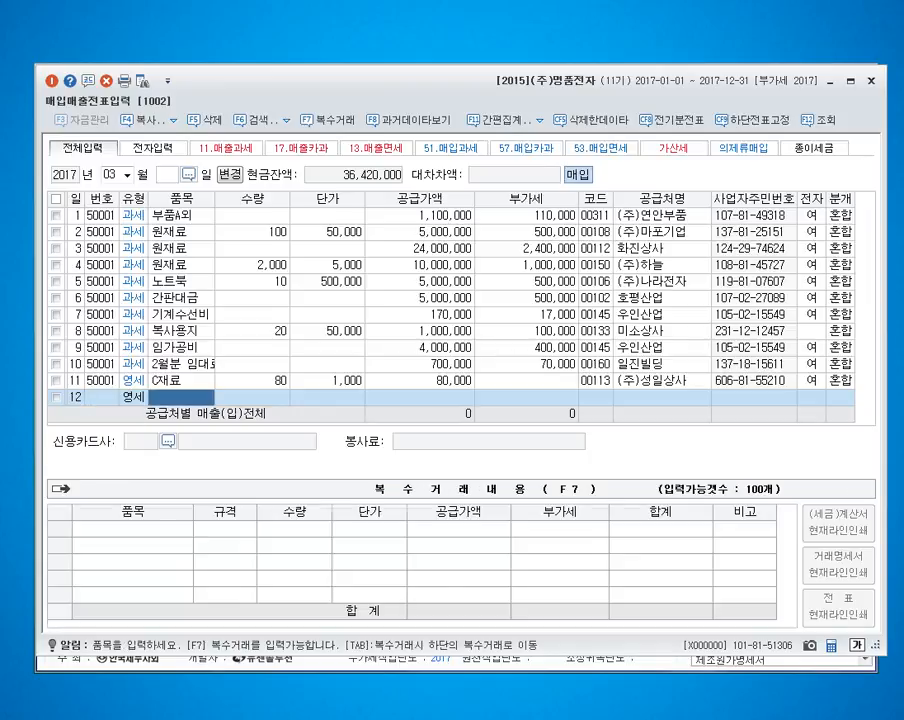
{"action": "type", "text": "원재료"}
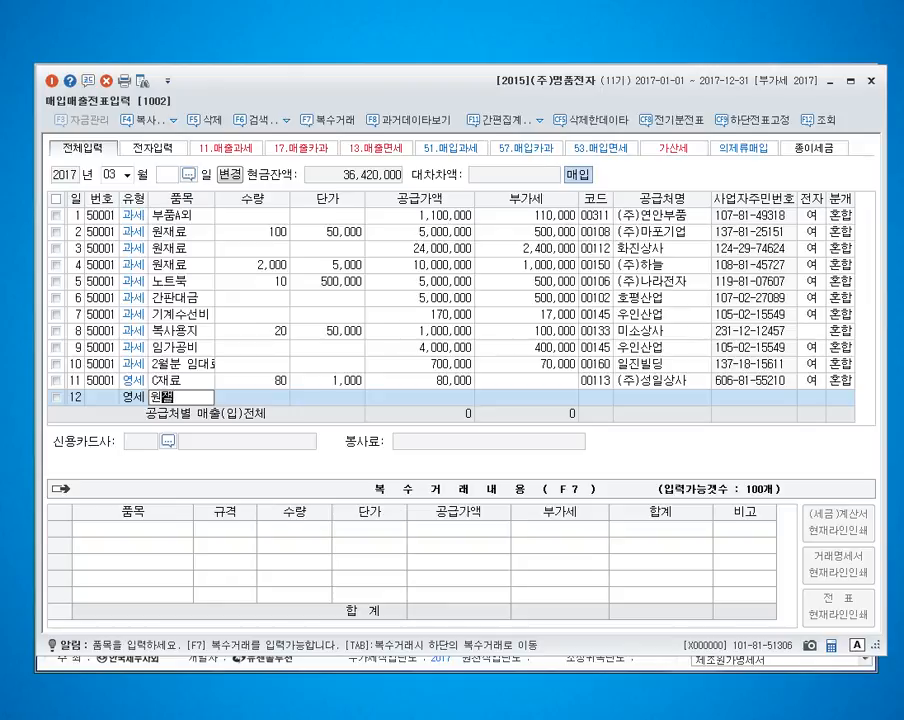
{"action": "key", "text": "Return"}
{"action": "key", "text": "Return"}
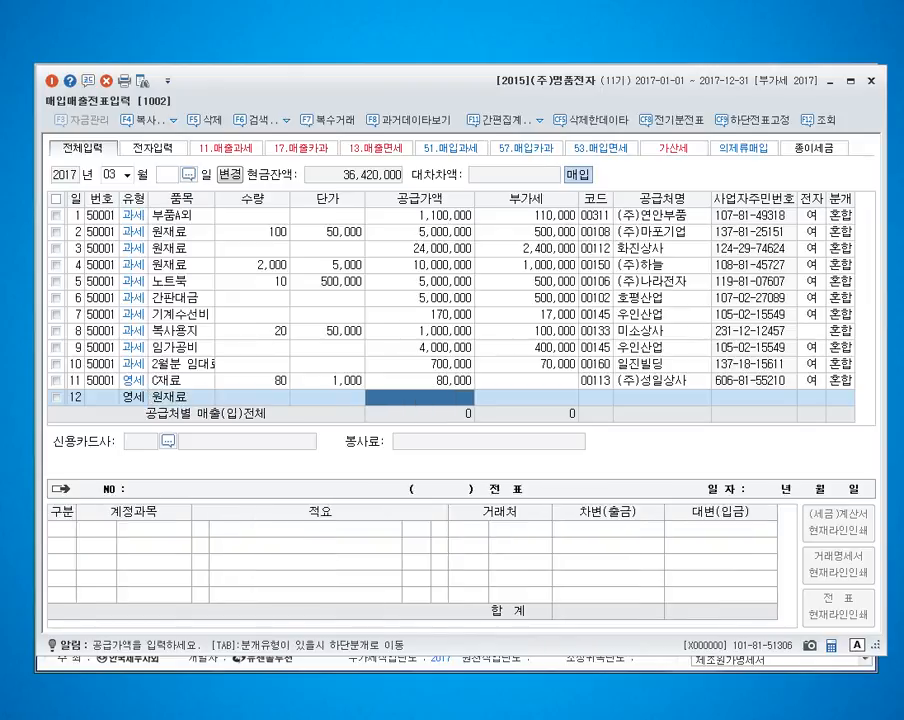
{"action": "type", "text": "9000000"}
Step: Assign the supplier 우인산업 to the March 12 purchase, mark it as an electronic invoice and set the journal type to 3 혼합
{"action": "key", "text": "Return"}
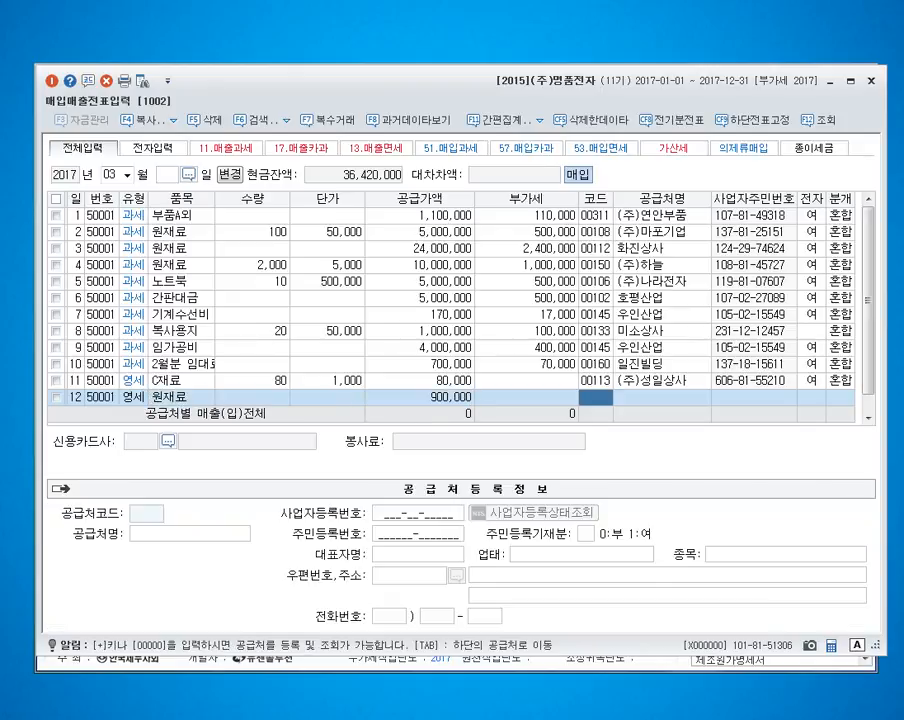
{"action": "type", "text": "우인"}
{"action": "key", "text": "Return"}
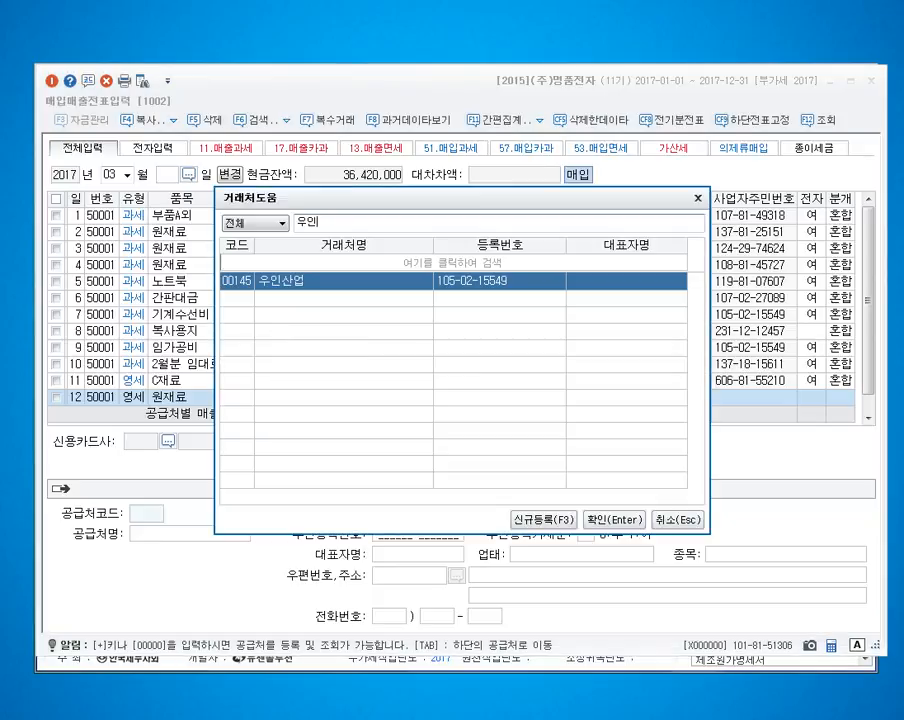
{"action": "key", "text": "Return"}
{"action": "key", "text": "Return"}
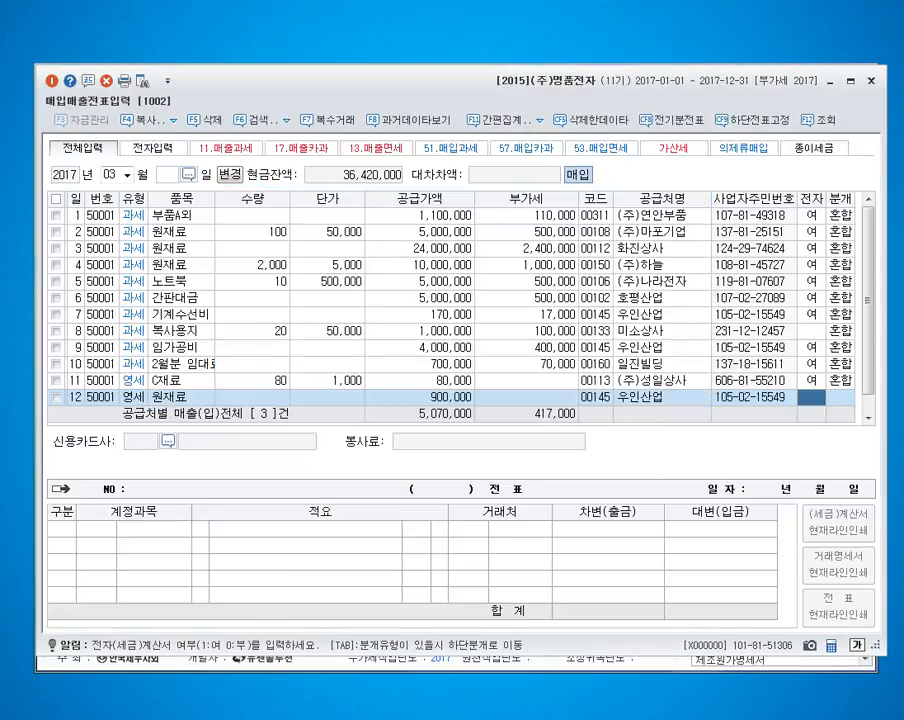
{"action": "type", "text": "15"}
{"action": "type", "text": "3"}
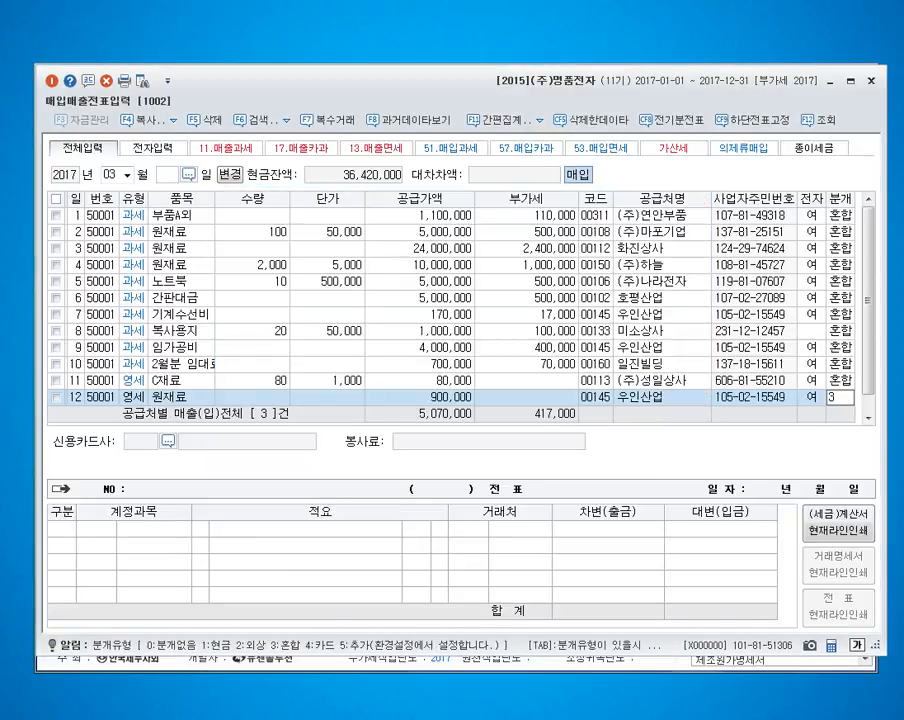
{"action": "key", "text": "Return"}
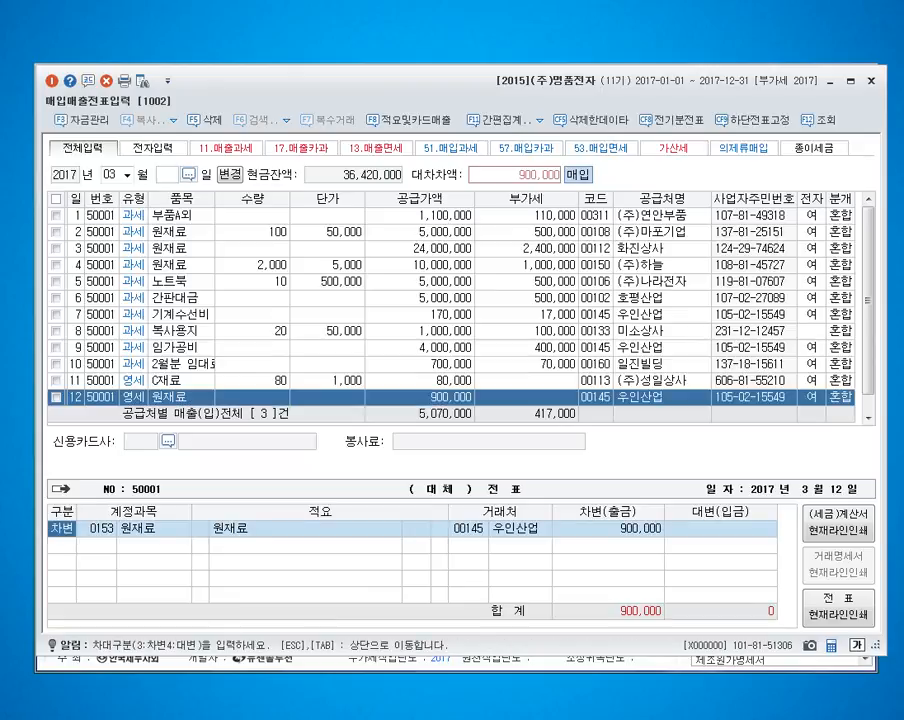
Step: Accept the 원재료 debit line of the March 12 purchase and add a credit line for account 110 받을어음
{"action": "key", "text": "Return"}
{"action": "key", "text": "Return"}
{"action": "key", "text": "Return"}
{"action": "key", "text": "Return"}
{"action": "key", "text": "Return"}
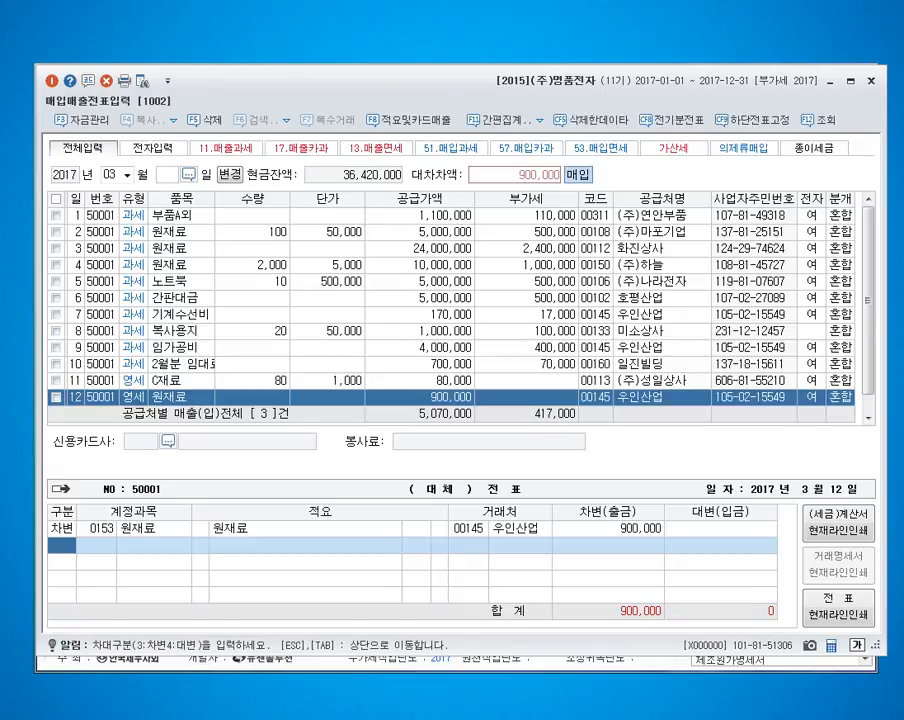
{"action": "type", "text": "4"}
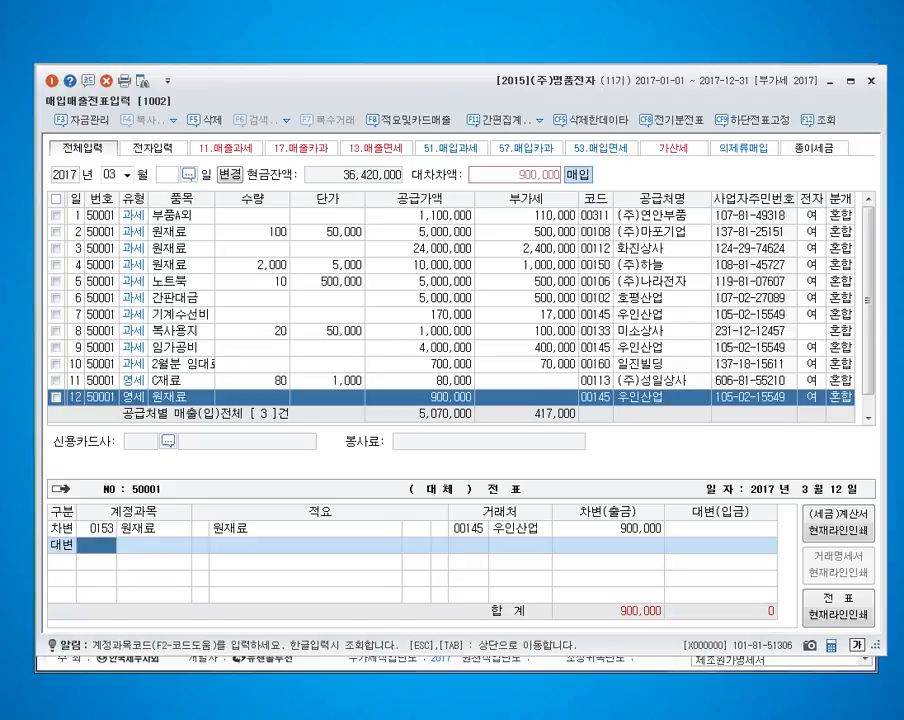
{"action": "type", "text": "110"}
{"action": "key", "text": "Return"}
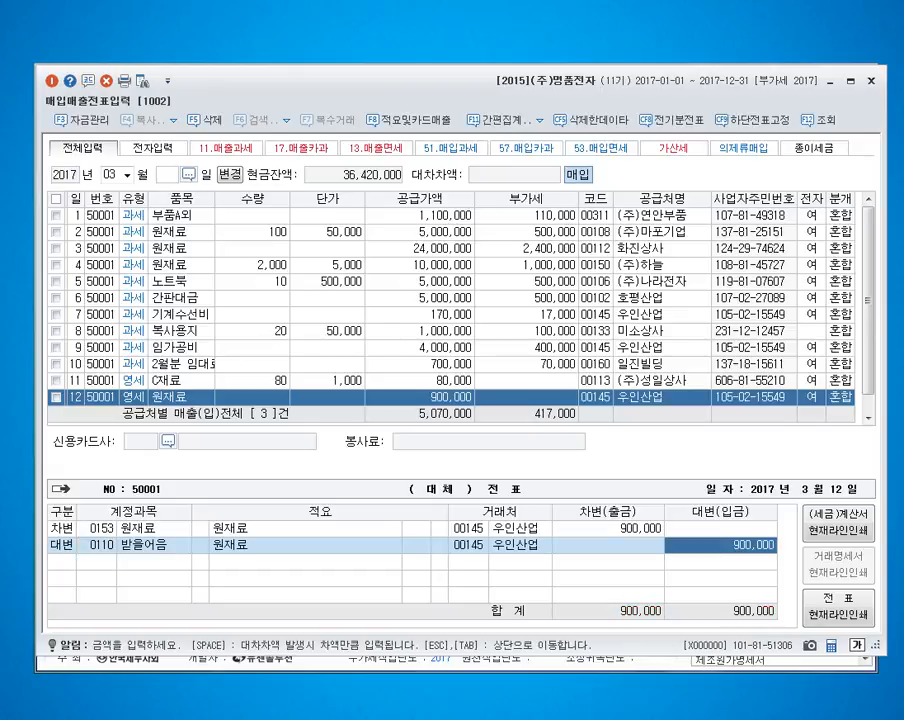
Step: Change the counterparty of the March 12 purchase's 받을어음 credit line to 가을농산
{"action": "key", "text": "Left"}
{"action": "key", "text": "Left"}
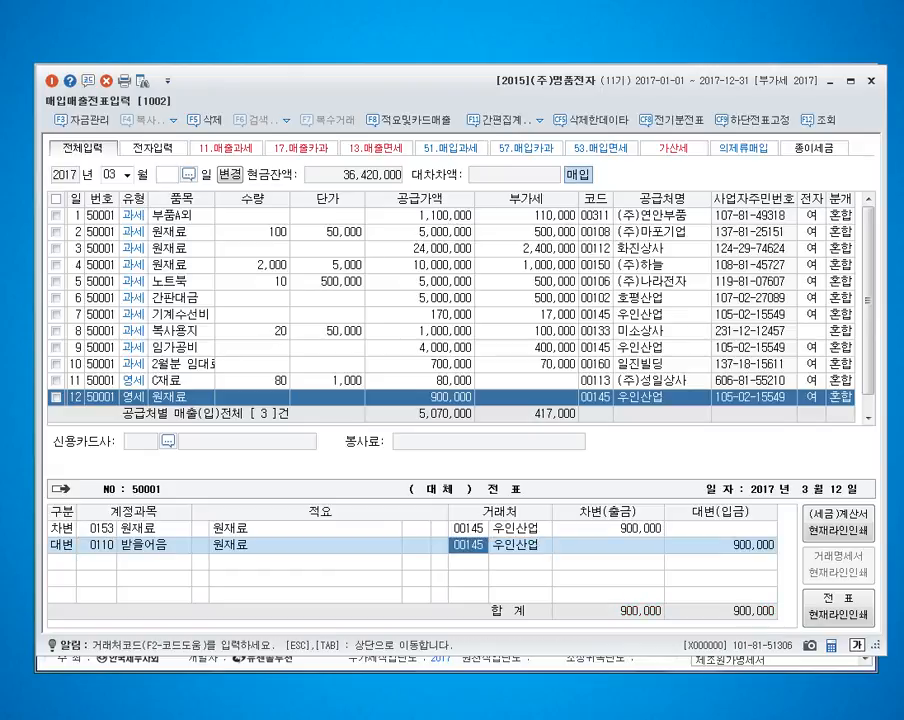
{"action": "type", "text": "가"}
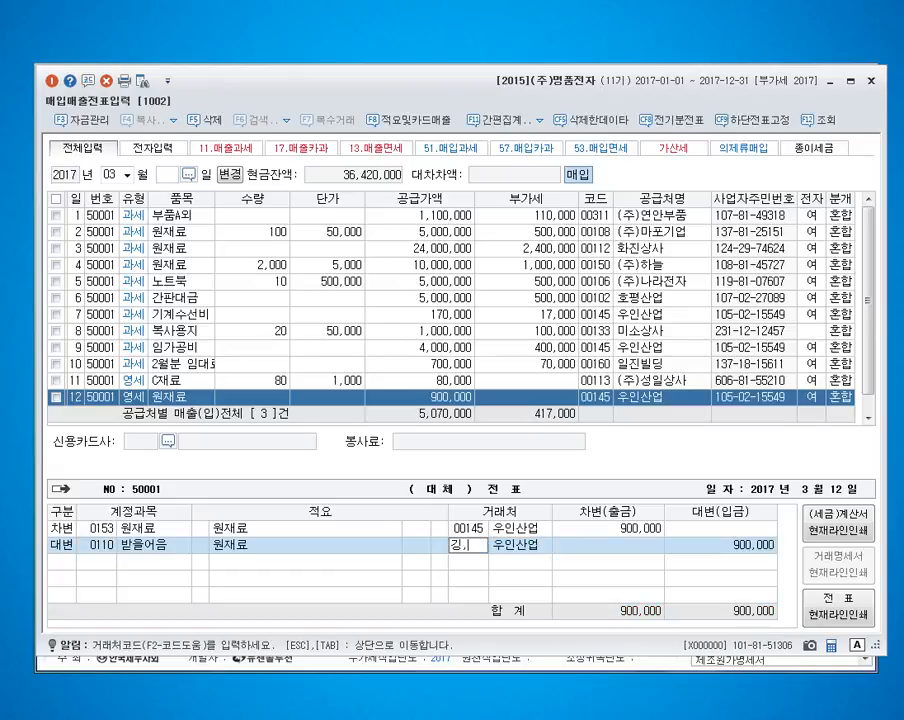
{"action": "type", "text": "을"}
{"action": "key", "text": "Return"}
{"action": "key", "text": "Return"}
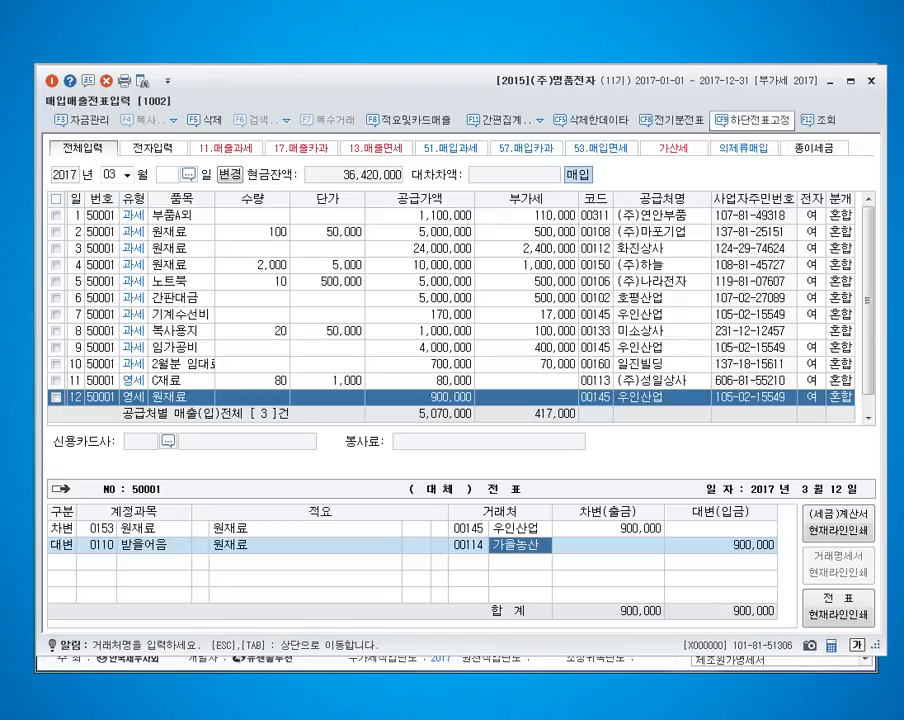
Step: Check the January 18 general voucher for the 받을어음 entry with 가을농산 and return to the purchase voucher
{"action": "left_click", "coordinate": [829, 80]}
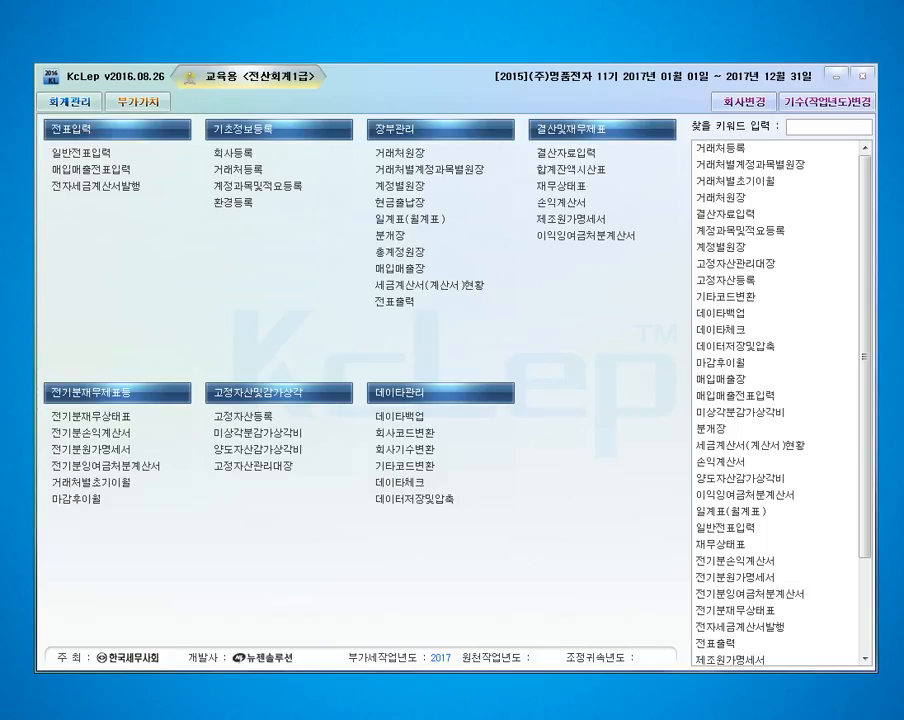
{"action": "left_click_drag", "start_coordinate": [903, 88], "coordinate": [303, 84]}
{"action": "type", "text": "0118"}
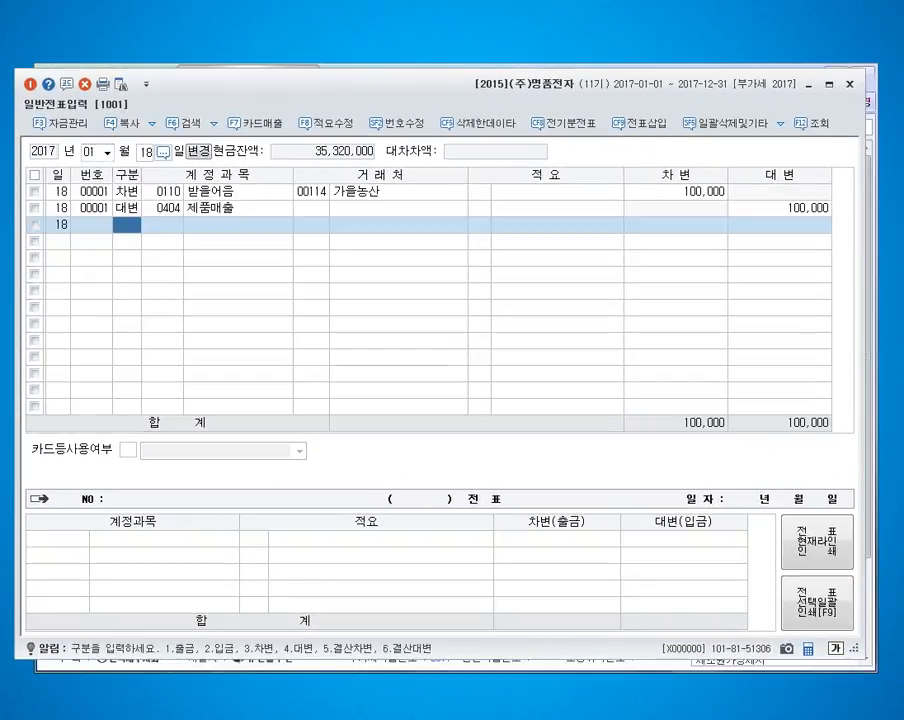
{"action": "left_click", "coordinate": [398, 191]}
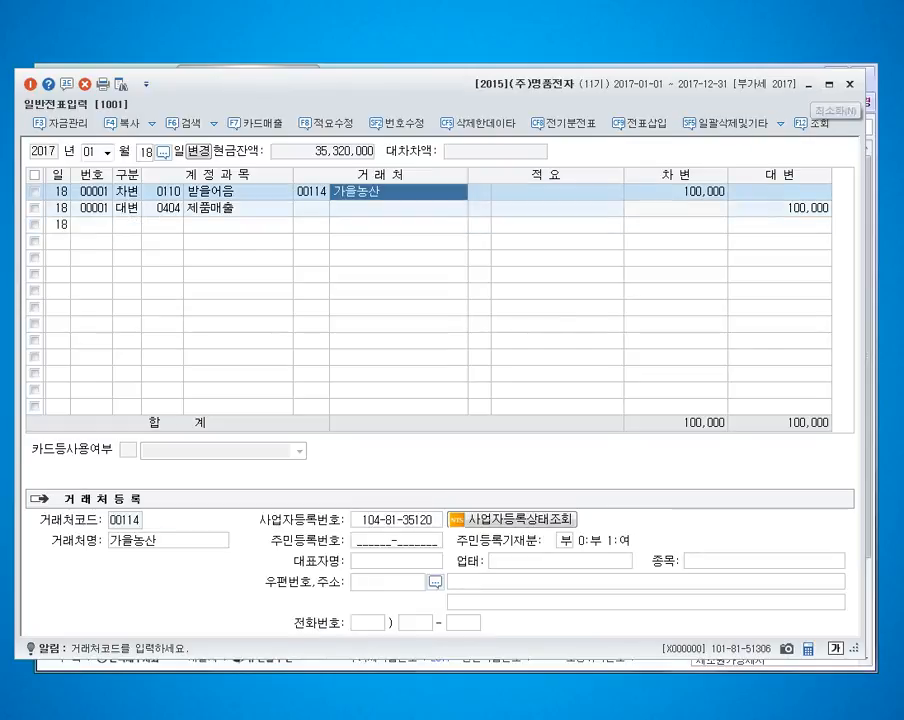
{"action": "left_click", "coordinate": [849, 84]}
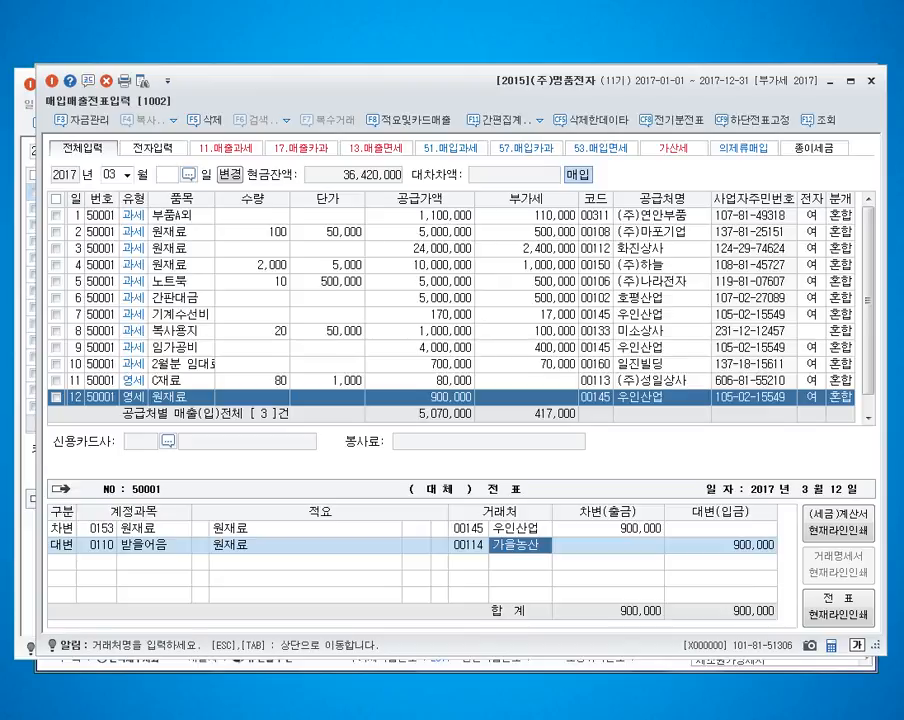
Step: Set the 받을어음 credit to 100,000 and credit account 102 당좌예금 for the remaining 800,000 of the March 12 purchase
{"action": "key", "text": "Return"}
{"action": "type", "text": "100000"}
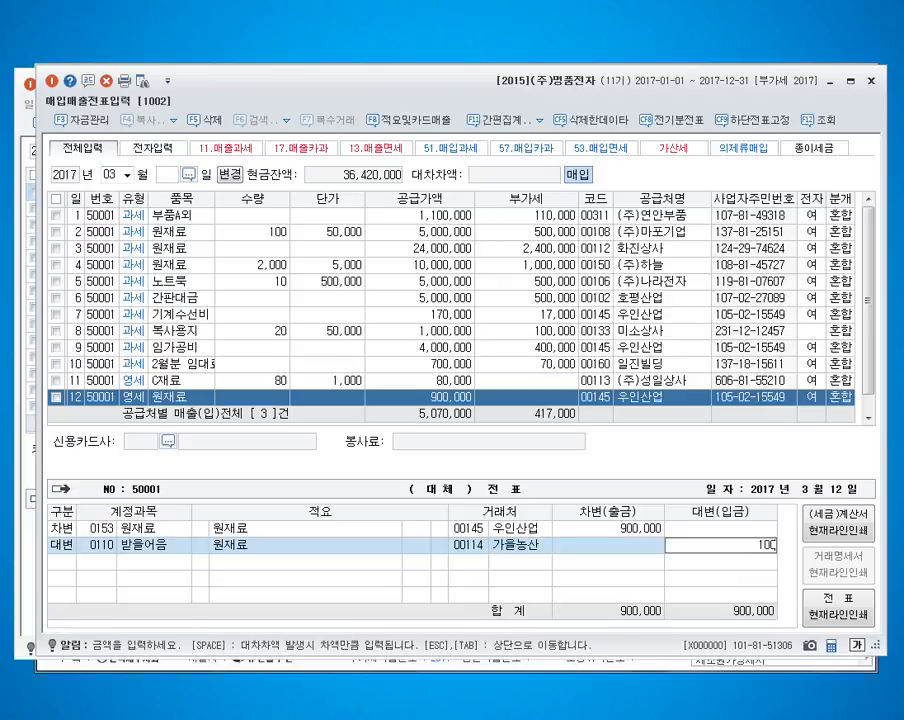
{"action": "key", "text": "Return"}
{"action": "type", "text": "102"}
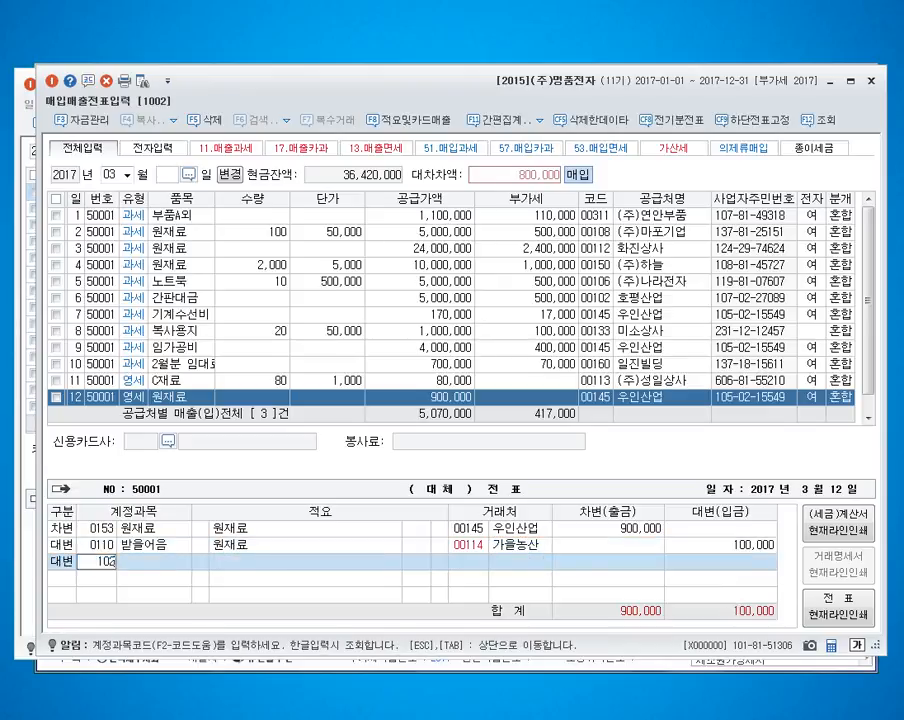
{"action": "key", "text": "Return"}
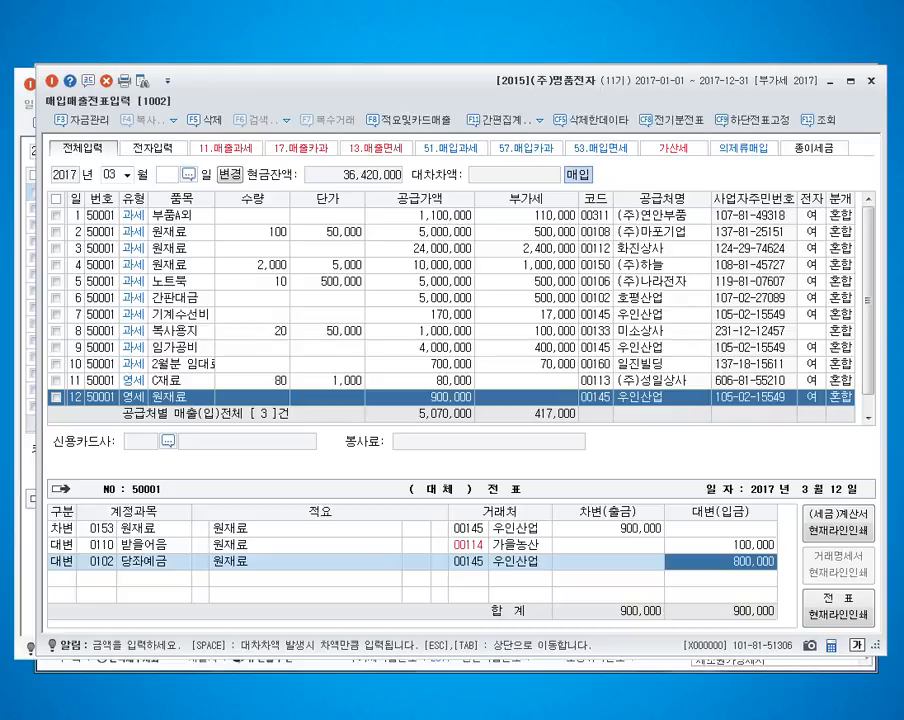
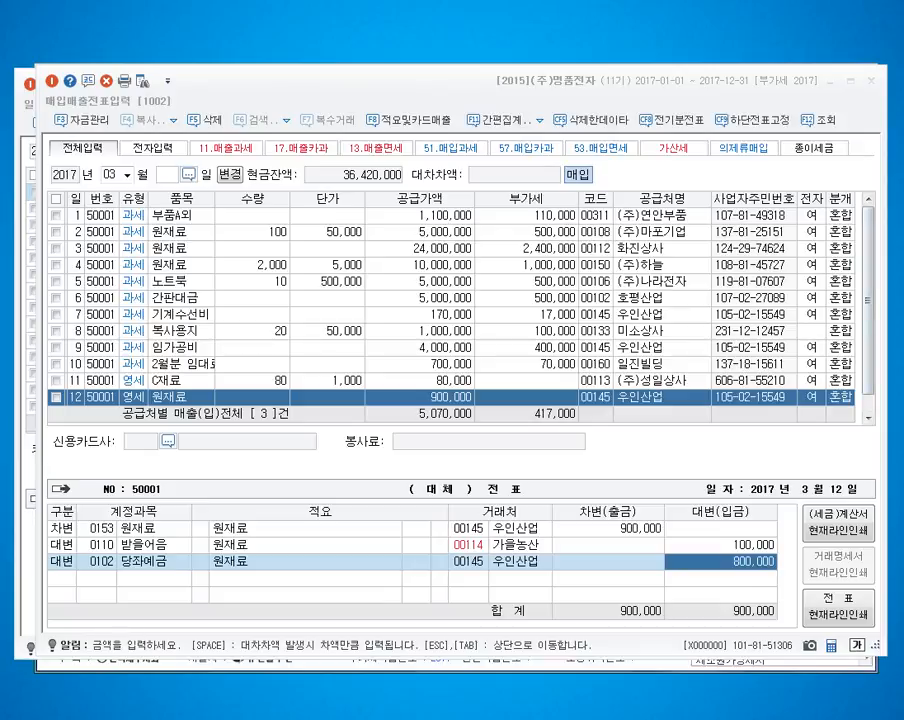
Step: Finish the March 12 voucher and start a March 13 type 53 면세 purchase of 수도료 with supply value 800,000
{"action": "left_click", "coordinate": [739, 560]}
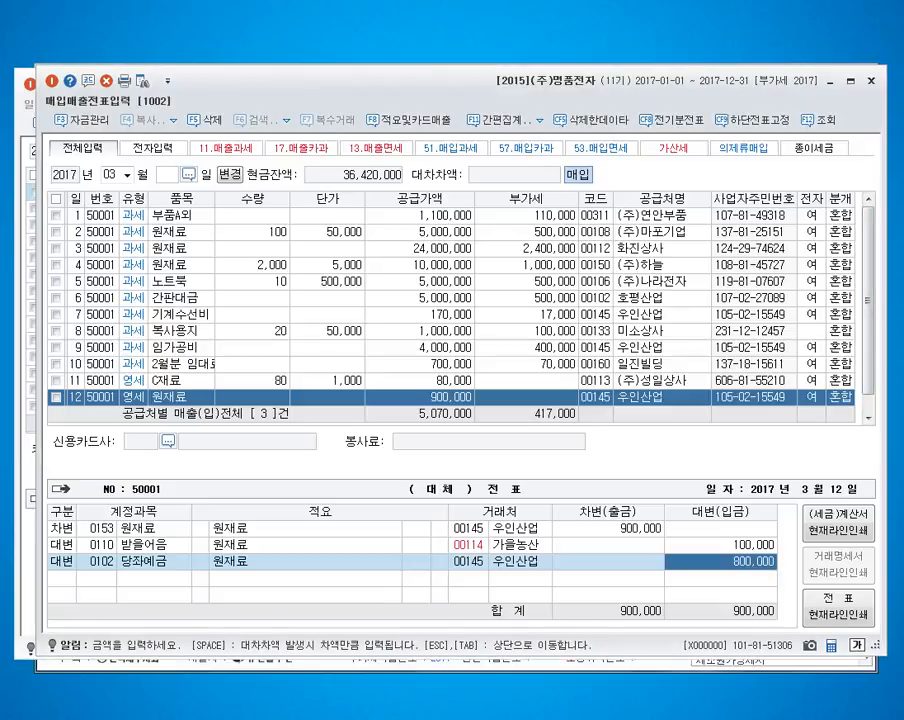
{"action": "key", "text": "Return"}
{"action": "type", "text": "13"}
{"action": "key", "text": "Return"}
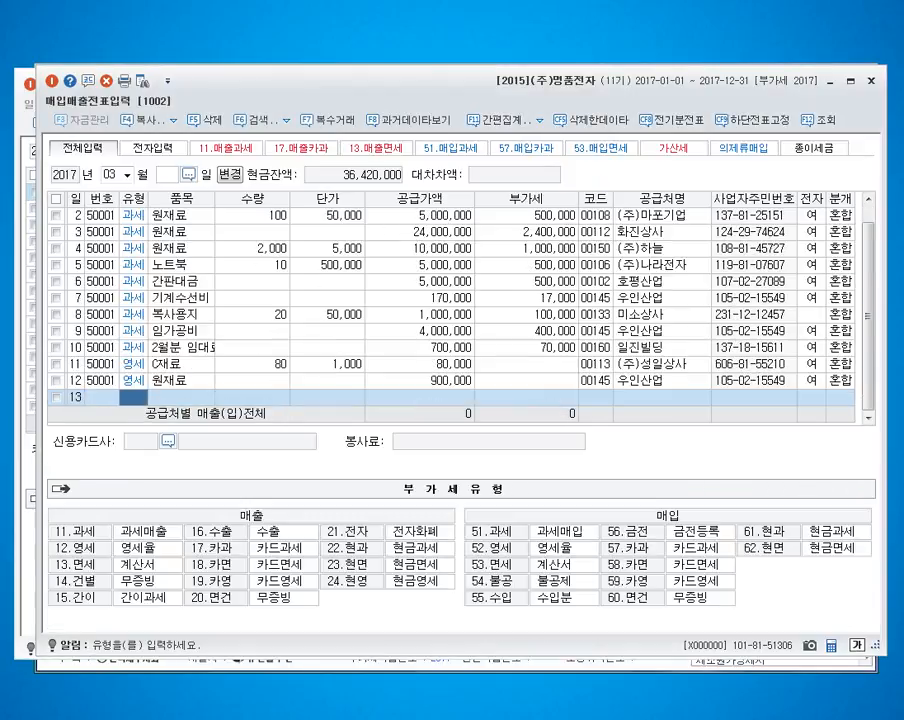
{"action": "type", "text": "53"}
{"action": "key", "text": "Return"}
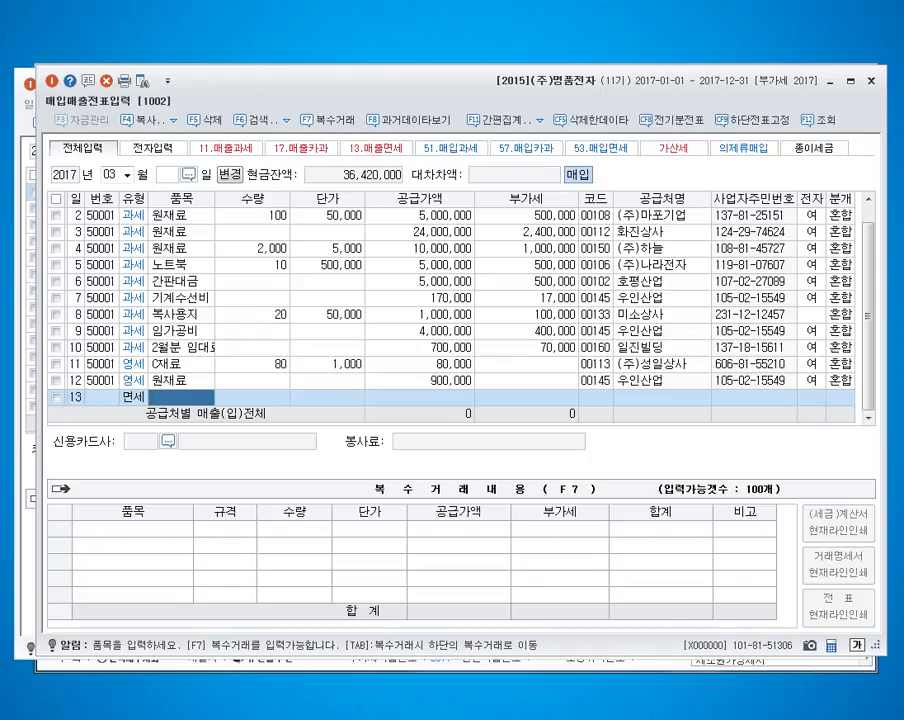
{"action": "type", "text": "수도료"}
{"action": "key", "text": "Return"}
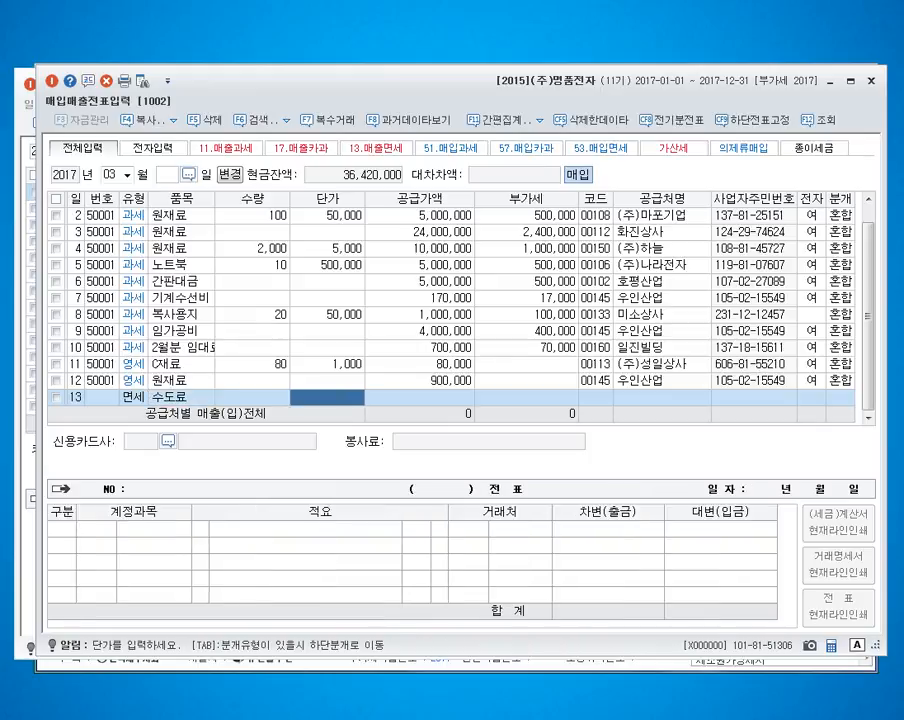
{"action": "type", "text": "8000000"}
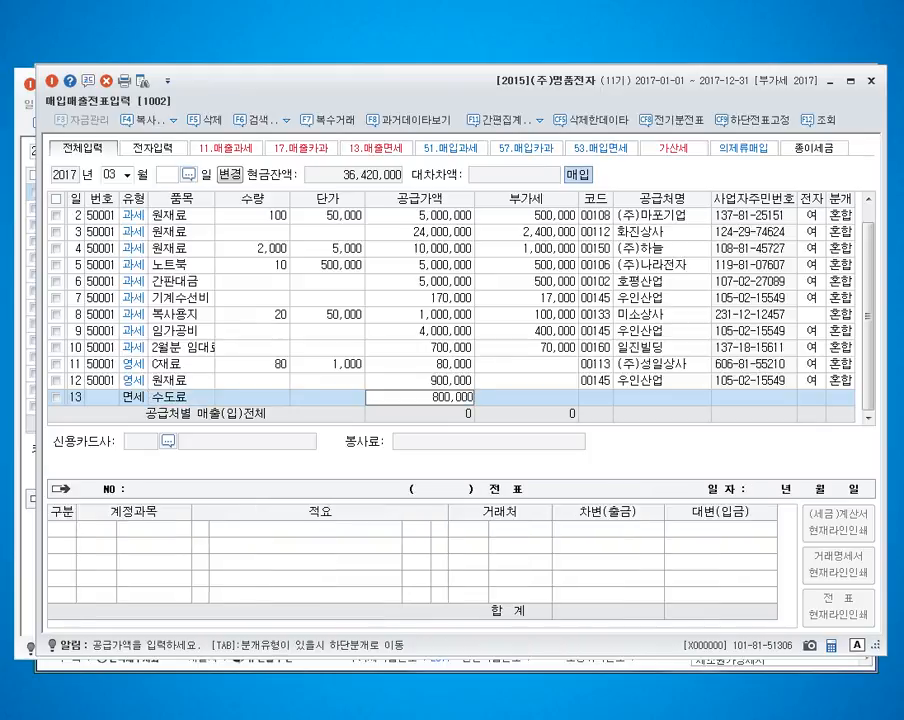
{"action": "key", "text": "Return"}
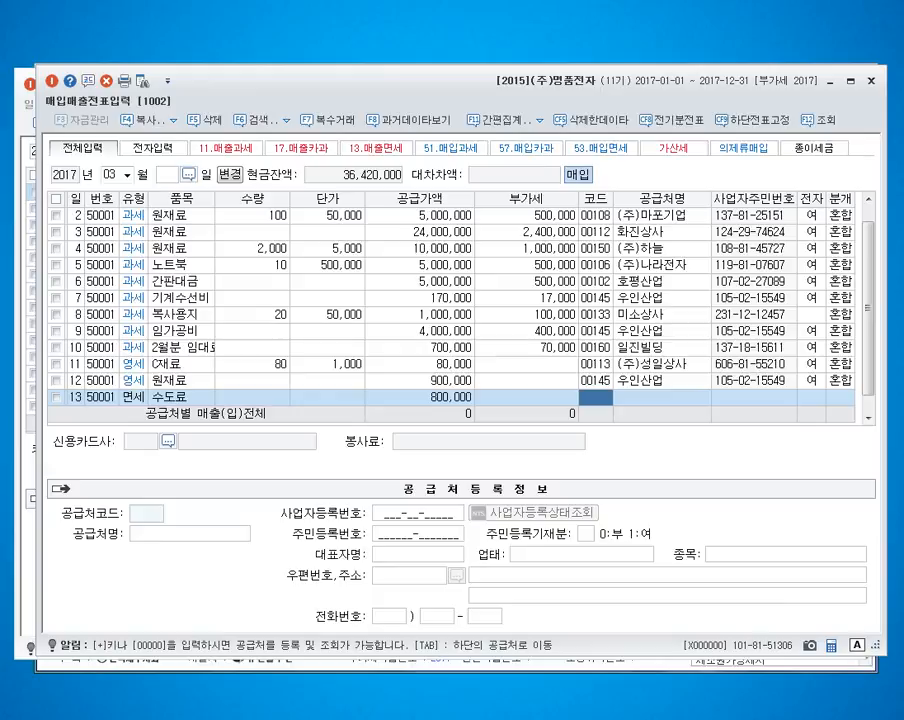
Step: Register (주)고려상사 as a new counterparty with code 00214 and type 동시 for the March 13 purchase
{"action": "key", "text": "F2"}
{"action": "type", "text": "(주)고"}
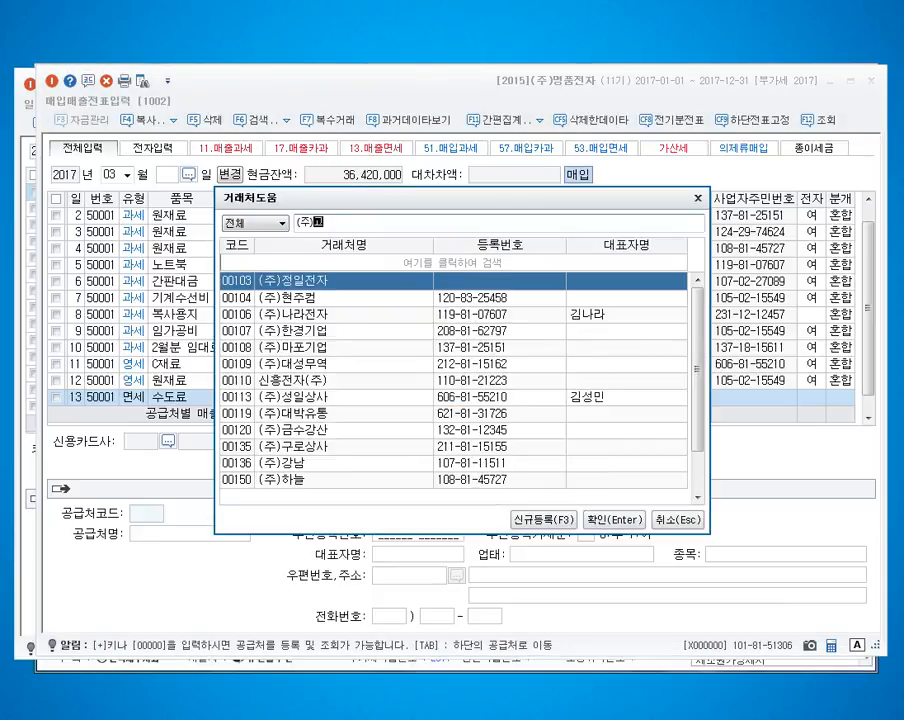
{"action": "type", "text": "려상사"}
{"action": "key", "text": "Return"}
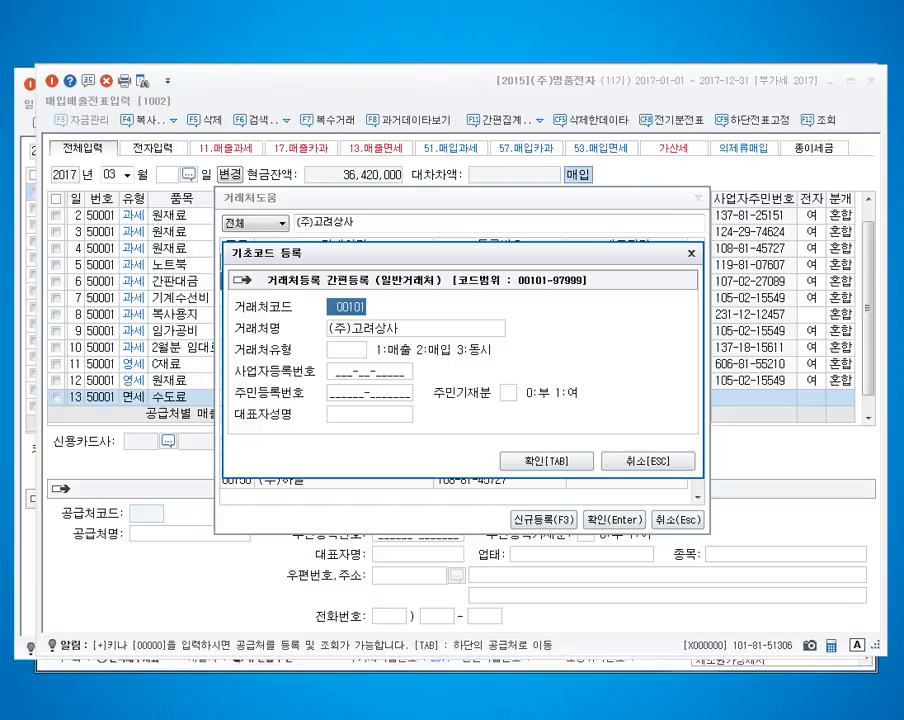
{"action": "type", "text": "214"}
{"action": "key", "text": "Return"}
{"action": "type", "text": "3"}
{"action": "key", "text": "Return"}
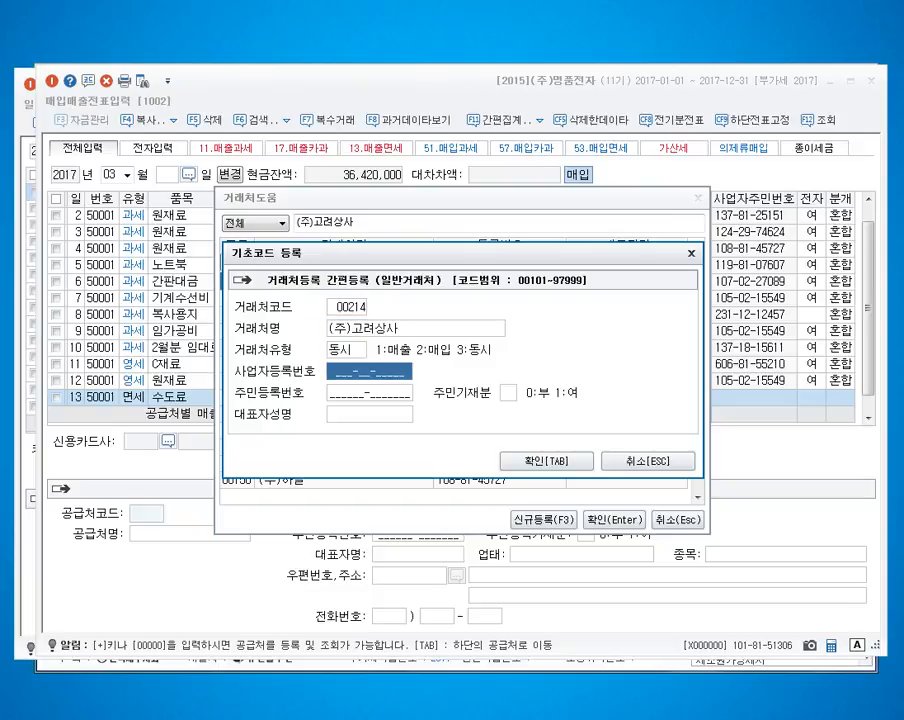
Step: Enter the business registration number and representative's name for (주)고려상사 and save the new counterparty
{"action": "type", "text": "114-81-3"}
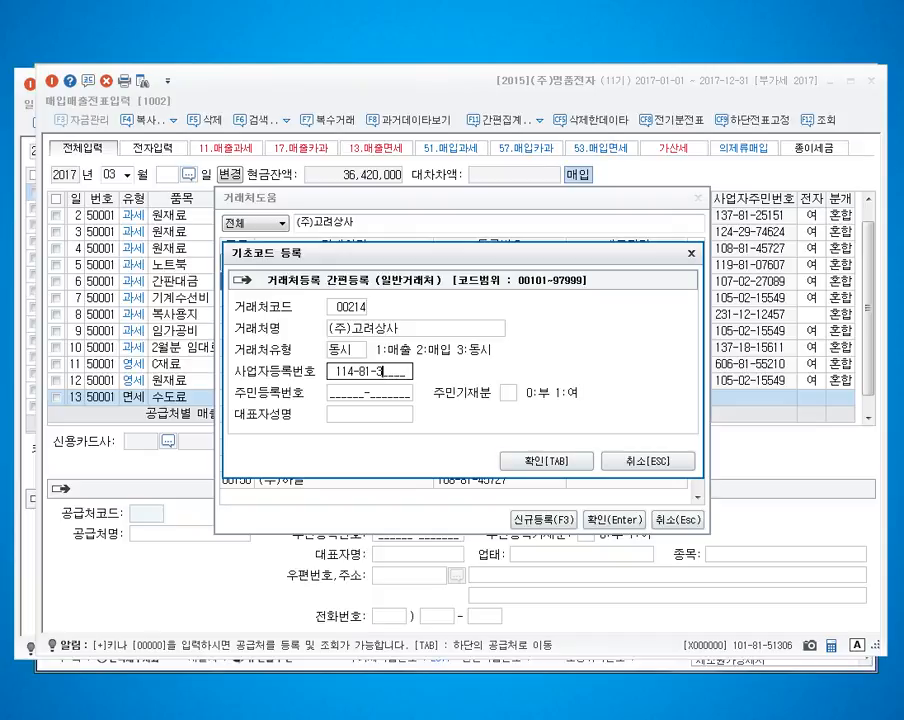
{"action": "type", "text": "5641"}
{"action": "key", "text": "Return"}
{"action": "key", "text": "Return"}
{"action": "key", "text": "Return"}
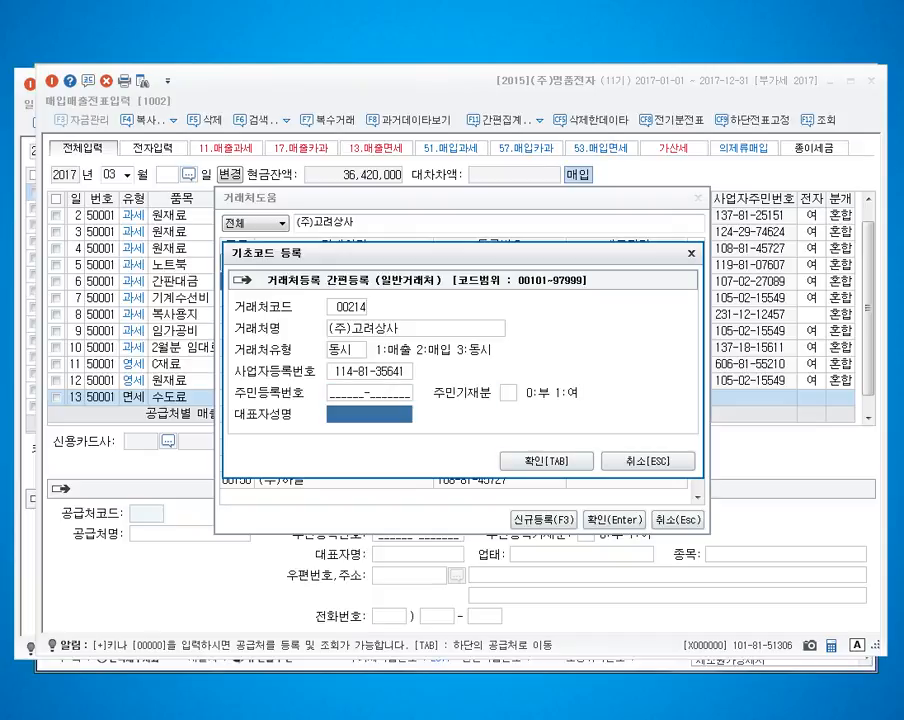
{"action": "type", "text": "강철규"}
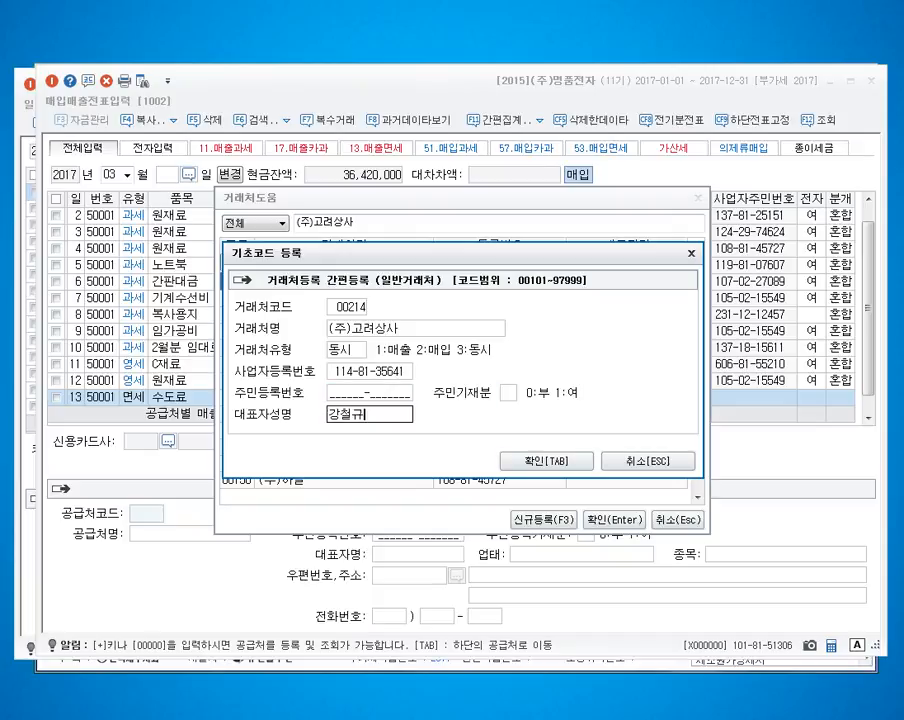
{"action": "key", "text": "Tab"}
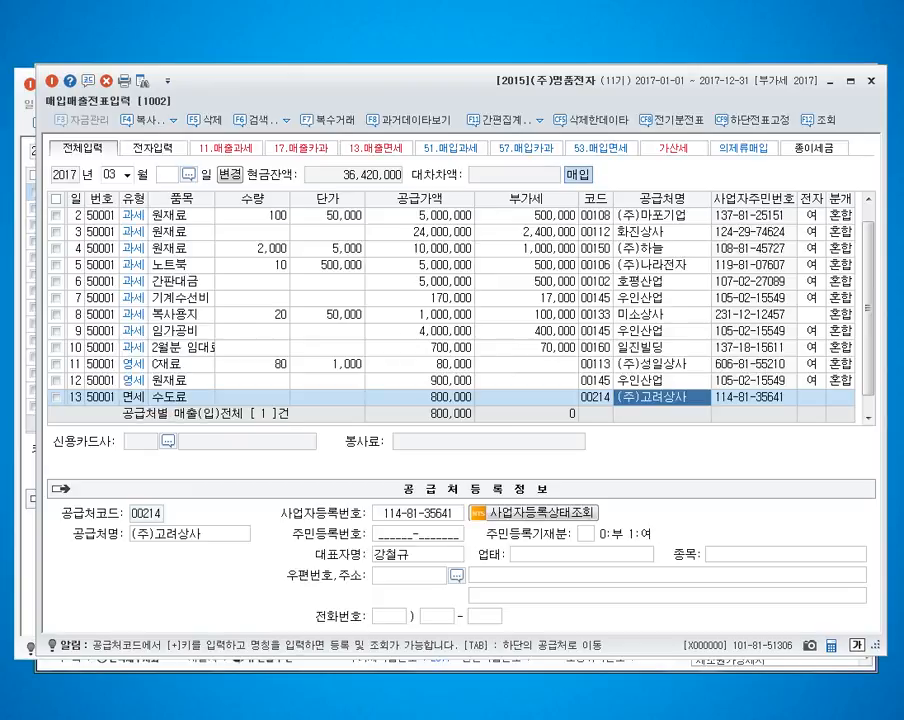
Step: Set the business type of (주)고려상사 to 서비스업 and its business item to 부동산임대
{"action": "key", "text": "Tab"}
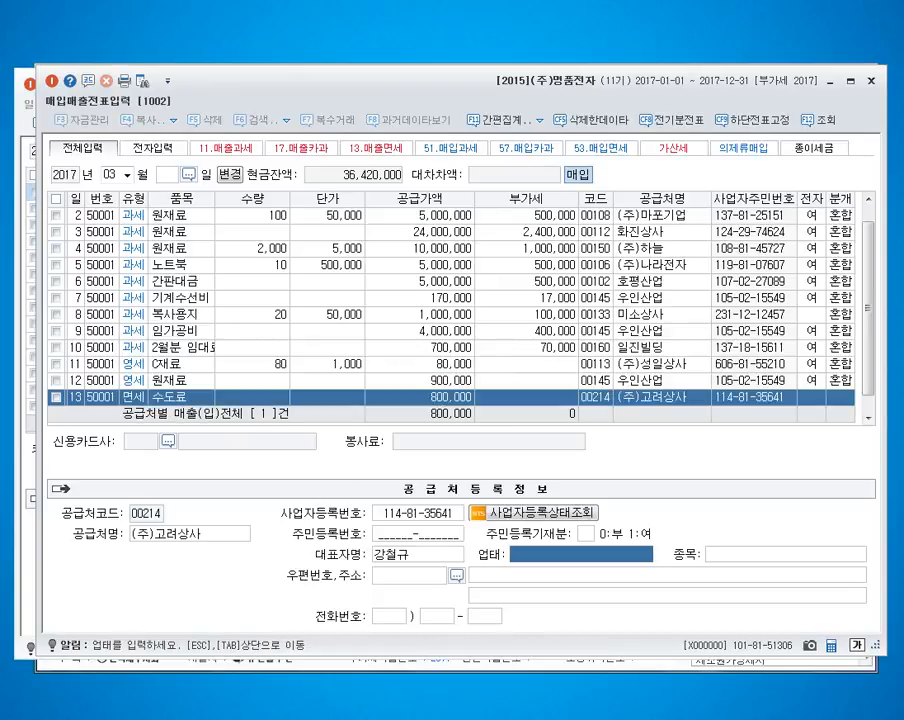
{"action": "type", "text": "서비스업"}
{"action": "key", "text": "Tab"}
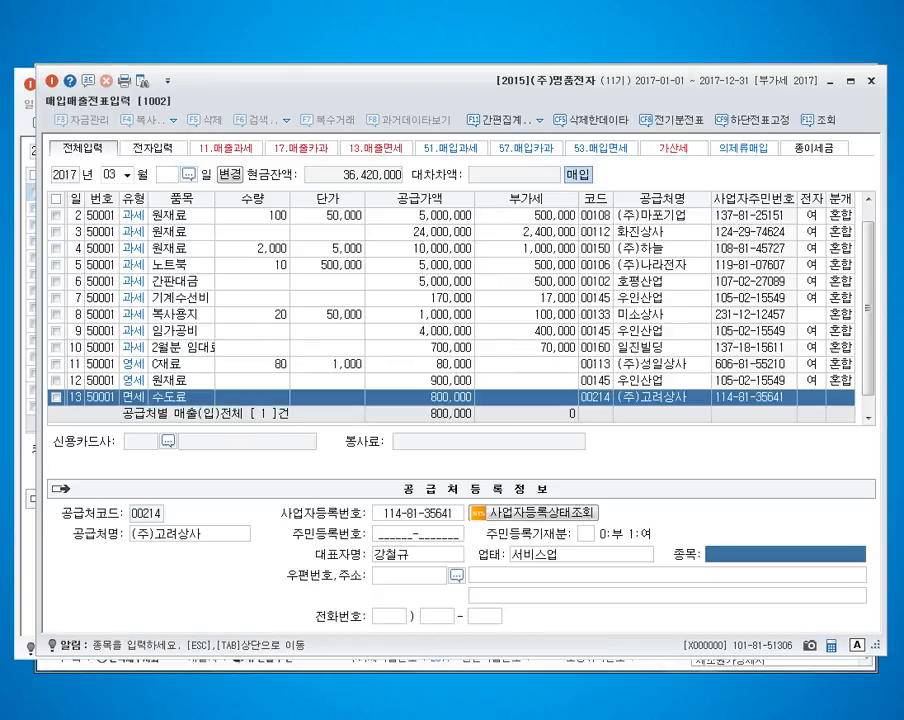
{"action": "type", "text": "부동산임대"}
{"action": "key", "text": "Return"}
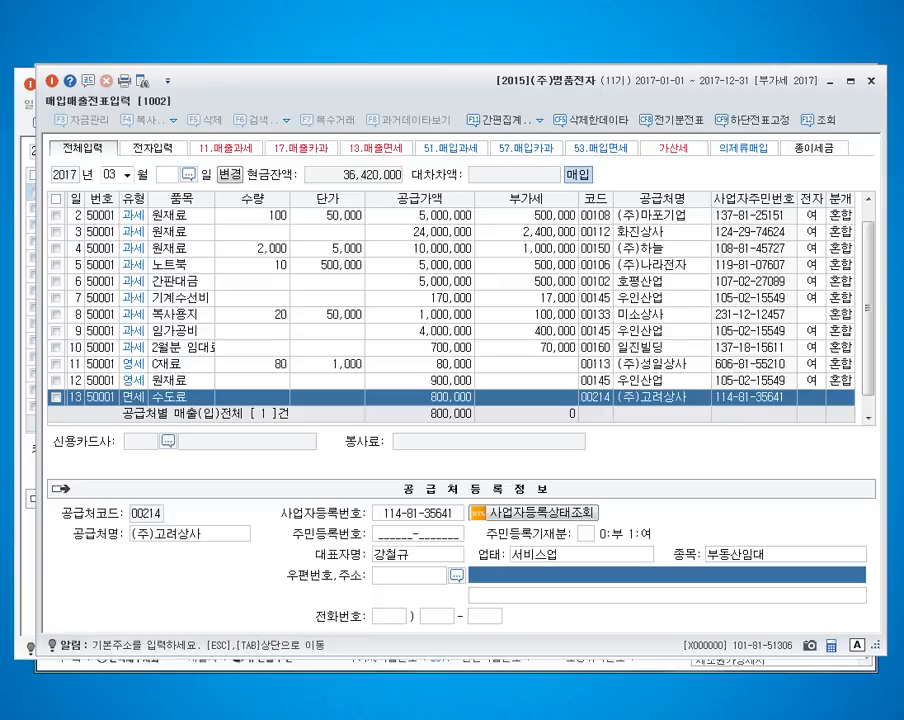
Step: Fill in the street address of (주)고려상사, leave the phone number blank and return to the March 13 purchase line
{"action": "type", "text": "서울시 서추"}
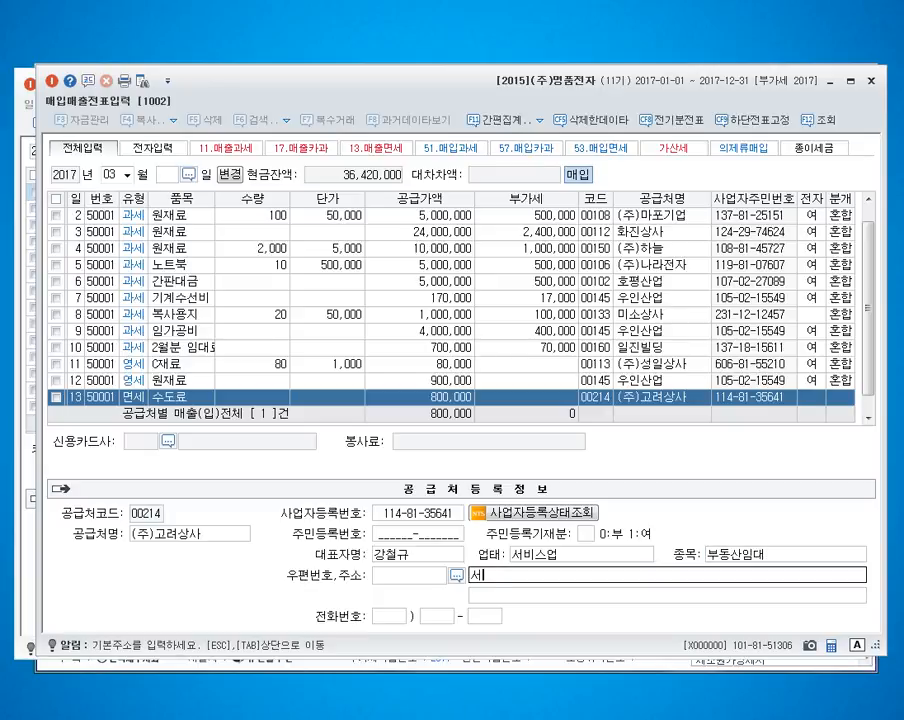
{"action": "type", "text": "고"}
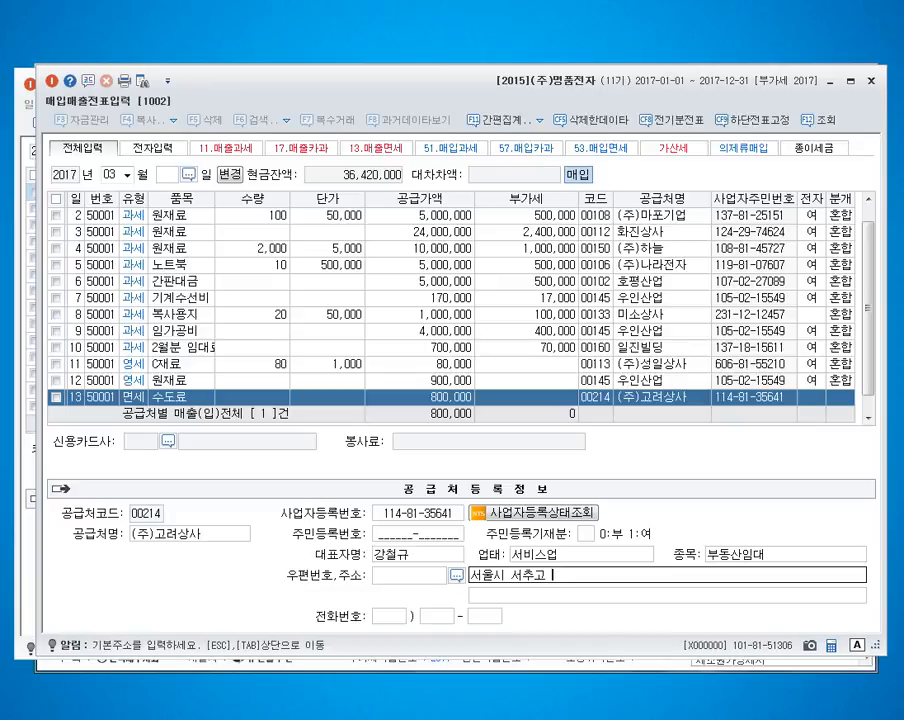
{"action": "key", "text": "BackSpace"}
{"action": "key", "text": "BackSpace"}
{"action": "type", "text": "ㅊ"}
{"action": "type", "text": "초구 과천대로"}
{"action": "type", "text": " 790"}
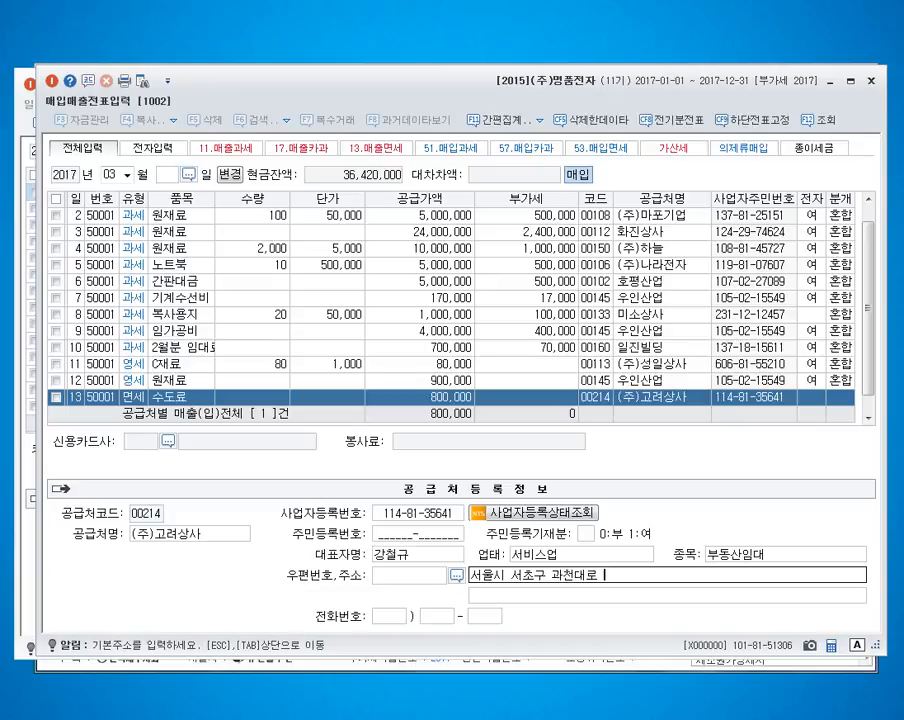
{"action": "type", "text": "(방배동)"}
{"action": "key", "text": "Return"}
{"action": "key", "text": "Return"}
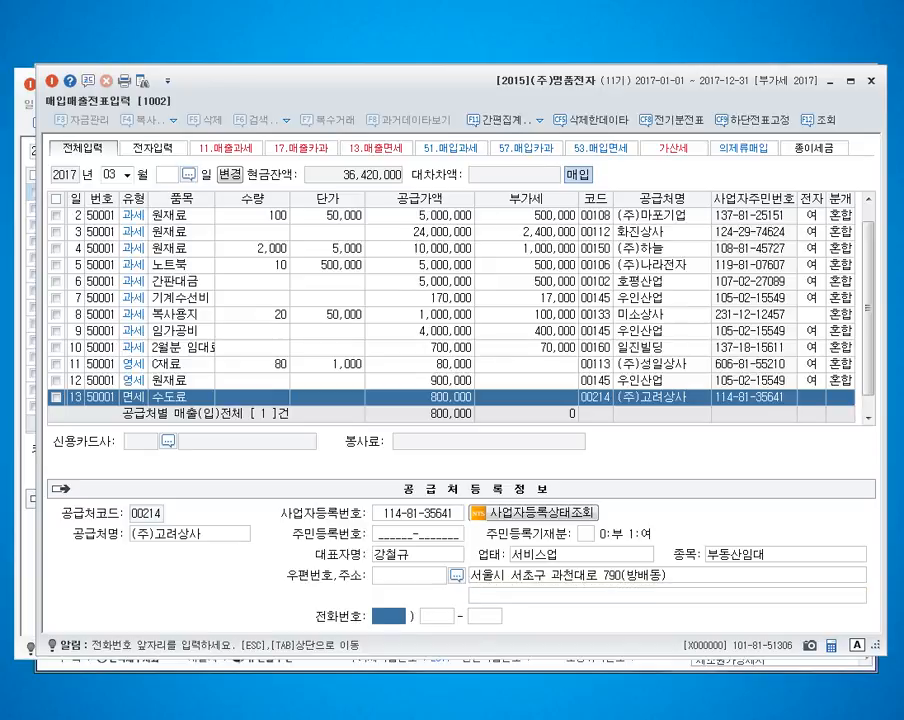
{"action": "key", "text": "Return"}
{"action": "key", "text": "Return"}
{"action": "key", "text": "Return"}
{"action": "key", "text": "Return"}
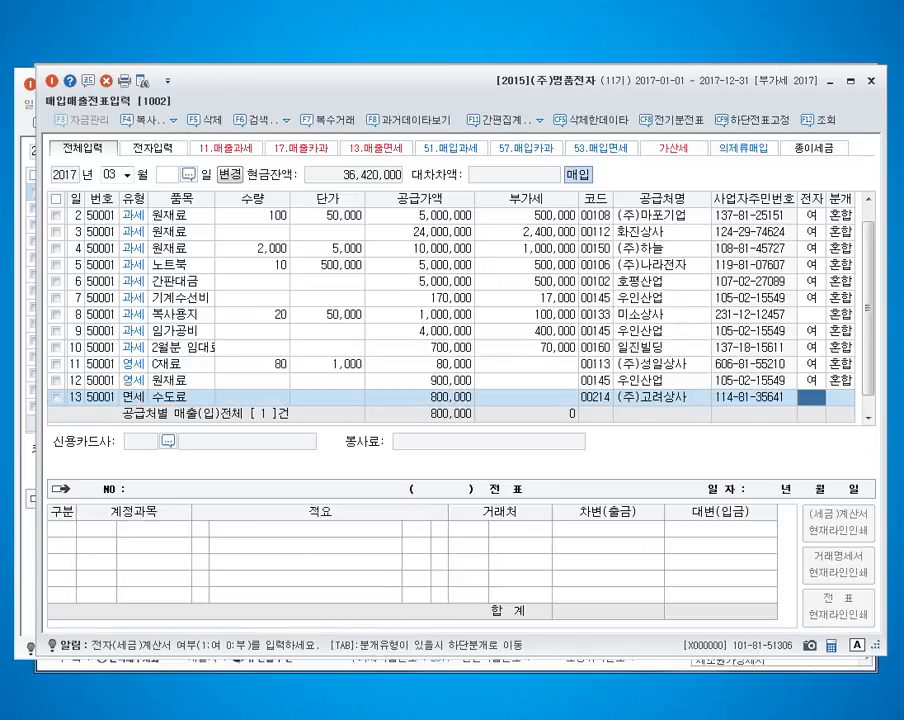
Step: Mark the March 13 수도료 purchase as an electronic invoice and choose the 혼합 journal type
{"action": "type", "text": "1"}
{"action": "key", "text": "Return"}
{"action": "type", "text": "3"}
{"action": "key", "text": "Return"}
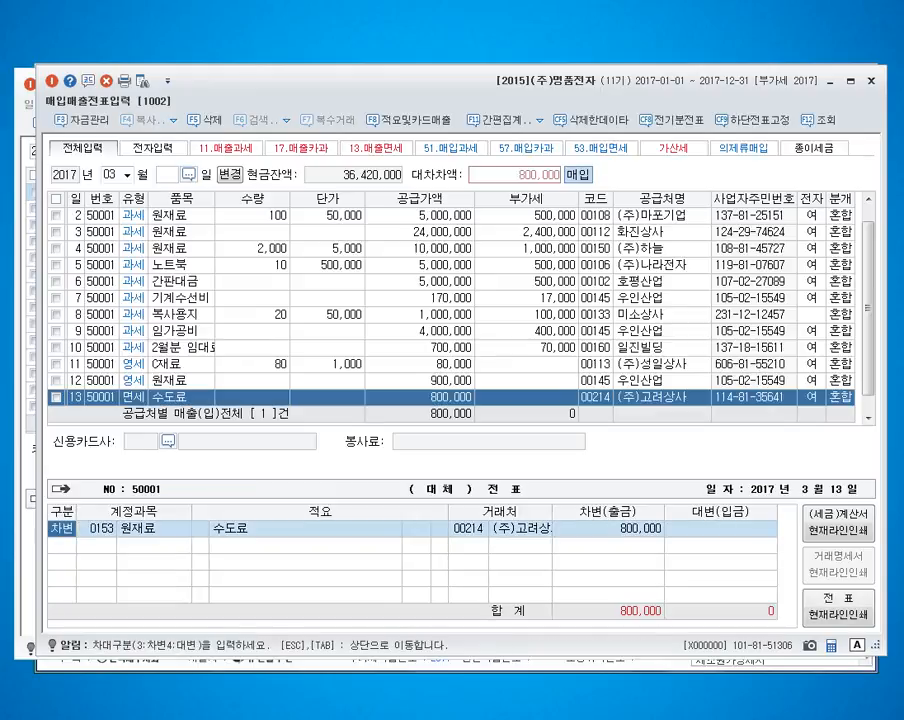
Step: Change the debit account of the March 13 purchase to 815 수도광열비, keeping the 수도료 description
{"action": "key", "text": "Return"}
{"action": "key", "text": "Return"}
{"action": "key", "text": "Return"}
{"action": "key", "text": "Return"}
{"action": "key", "text": "Left"}
{"action": "key", "text": "Left"}
{"action": "key", "text": "Left"}
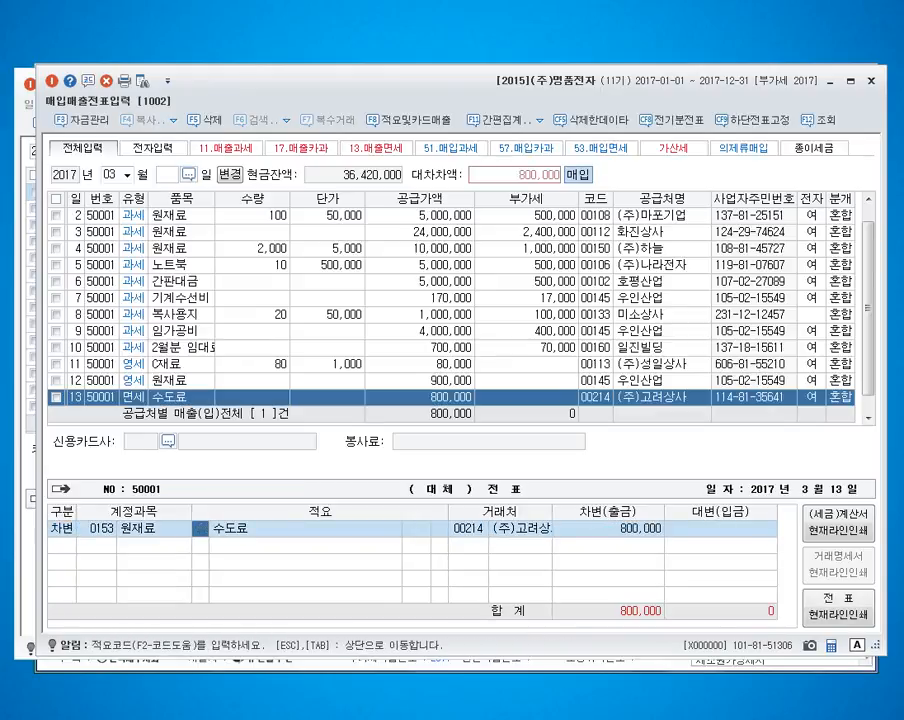
{"action": "type", "text": "0815"}
{"action": "key", "text": "Return"}
{"action": "key", "text": "Return"}
{"action": "key", "text": "Return"}
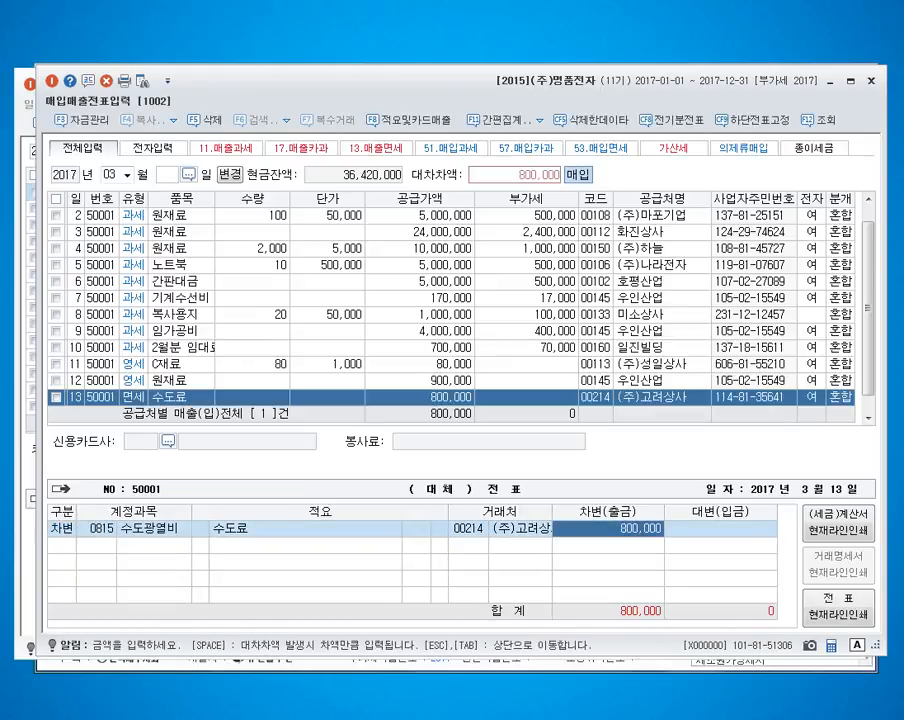
Step: Balance the March 13 purchase with a credit line for account 101 and complete the voucher
{"action": "key", "text": "Return"}
{"action": "type", "text": "101"}
{"action": "key", "text": "Return"}
{"action": "key", "text": "Return"}
{"action": "key", "text": "Return"}
{"action": "key", "text": "Return"}
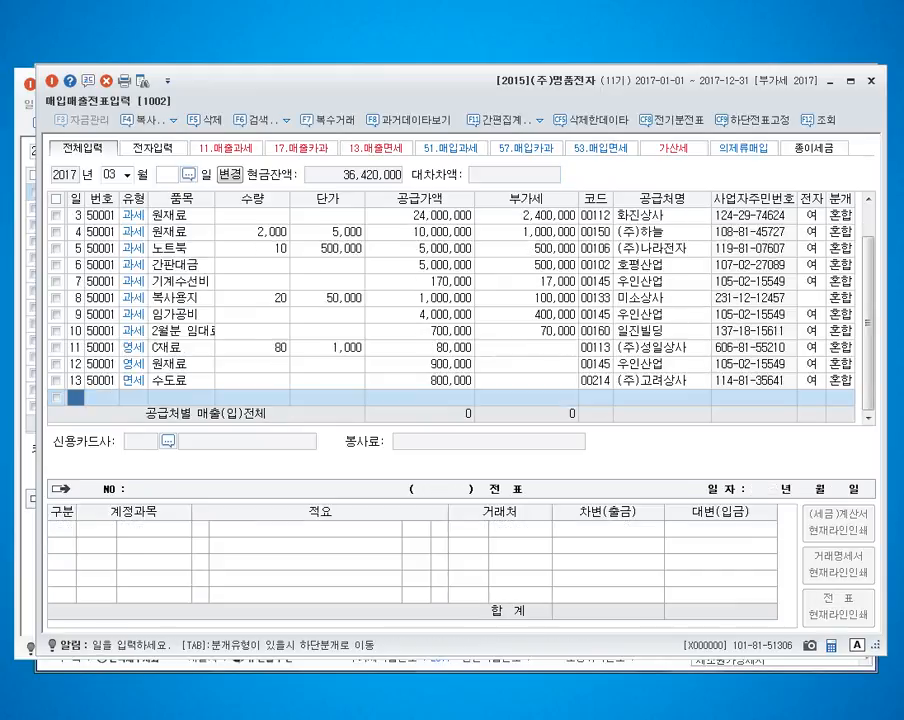
Step: Enter a March 14 type 53 면세 purchase of 쌀 with supply value 400,000
{"action": "type", "text": "14"}
{"action": "key", "text": "Return"}
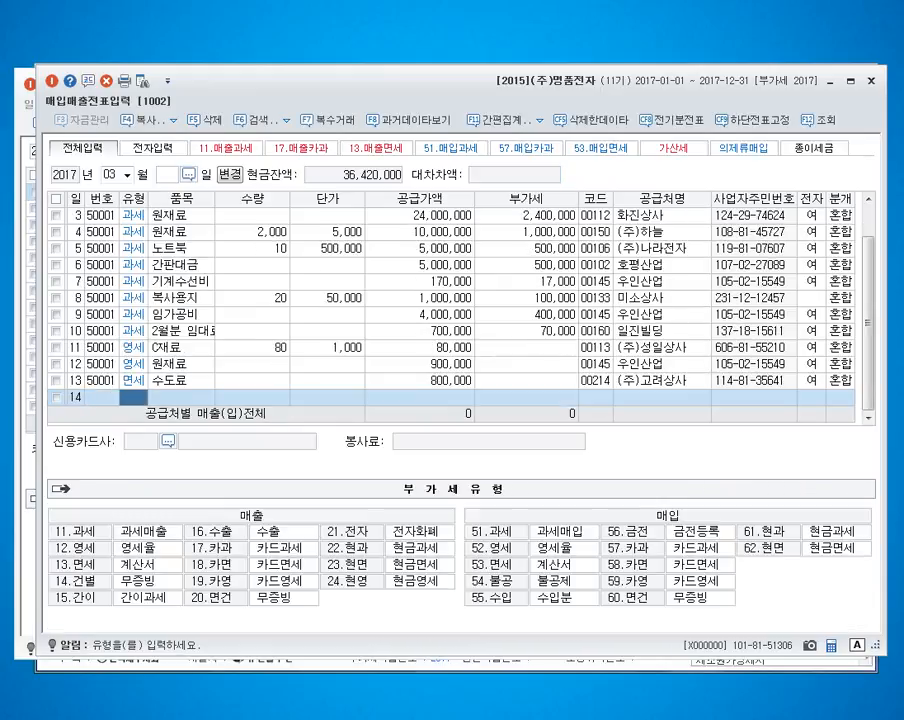
{"action": "type", "text": "53"}
{"action": "key", "text": "Return"}
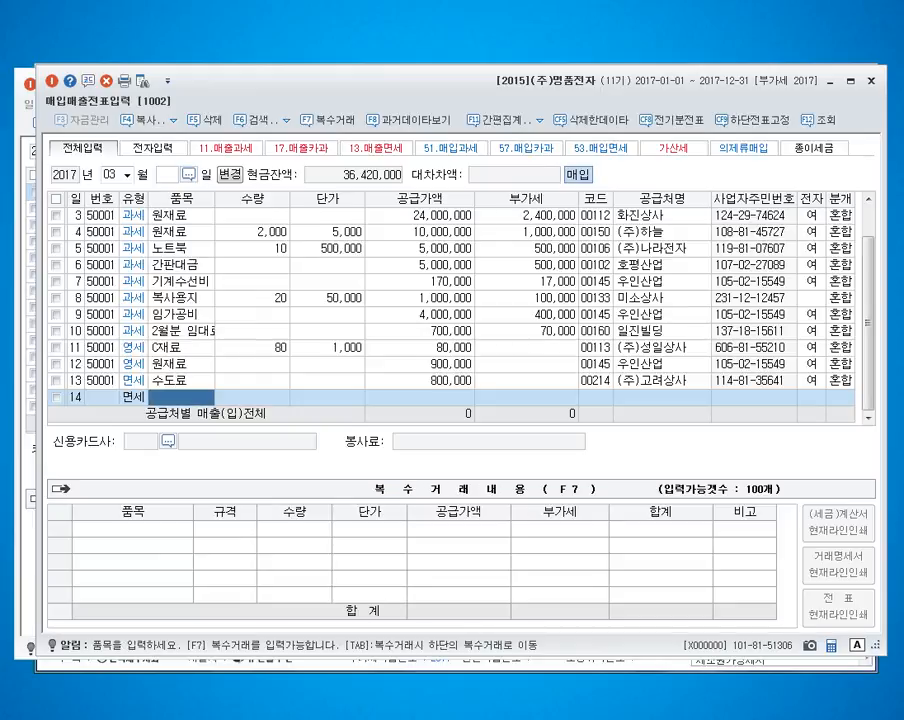
{"action": "type", "text": "쌀"}
{"action": "key", "text": "Return"}
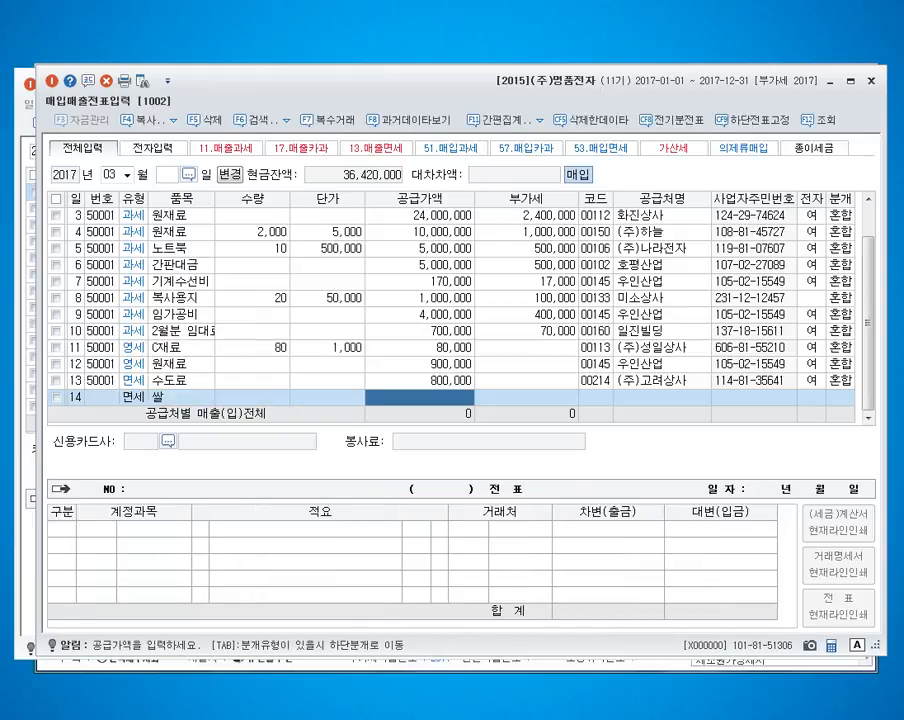
{"action": "type", "text": "400,000"}
{"action": "key", "text": "Return"}
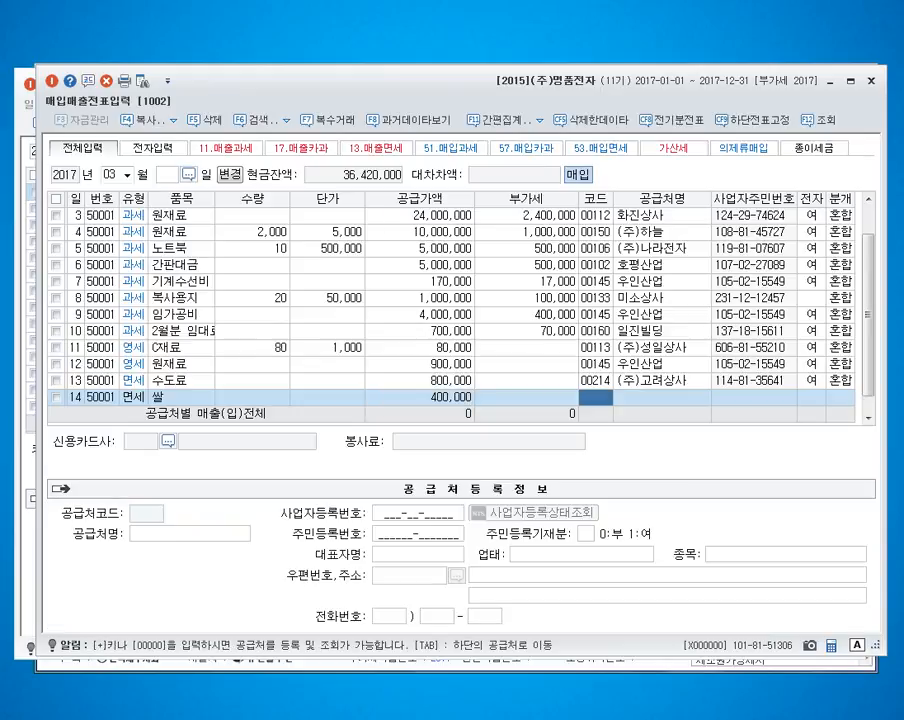
Step: Assign supplier 미소상사 to the March 14 purchase, mark it as electronic and choose the 혼합 journal type
{"action": "type", "text": "미소"}
{"action": "key", "text": "Return"}
{"action": "key", "text": "Return"}
{"action": "key", "text": "Return"}
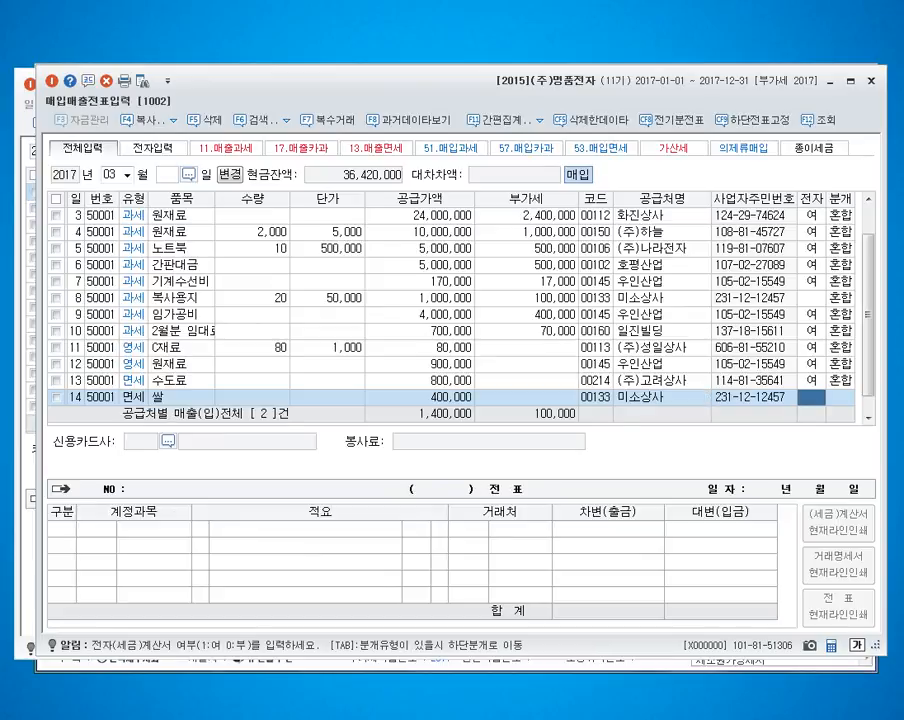
{"action": "type", "text": "1"}
{"action": "key", "text": "Return"}
{"action": "type", "text": "3"}
{"action": "key", "text": "Return"}
{"action": "key", "text": "Return"}
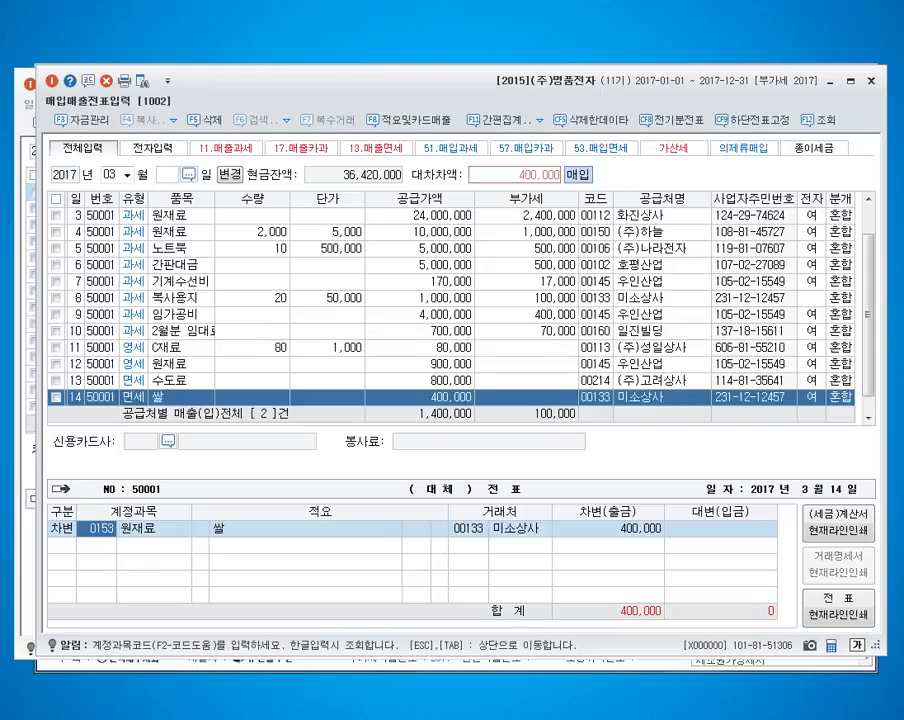
Step: Debit the March 14 purchase to 511 복리후생비 and credit 253 미지급금 for 400,000, completing the voucher
{"action": "type", "text": "0511"}
{"action": "key", "text": "Return"}
{"action": "key", "text": "Return"}
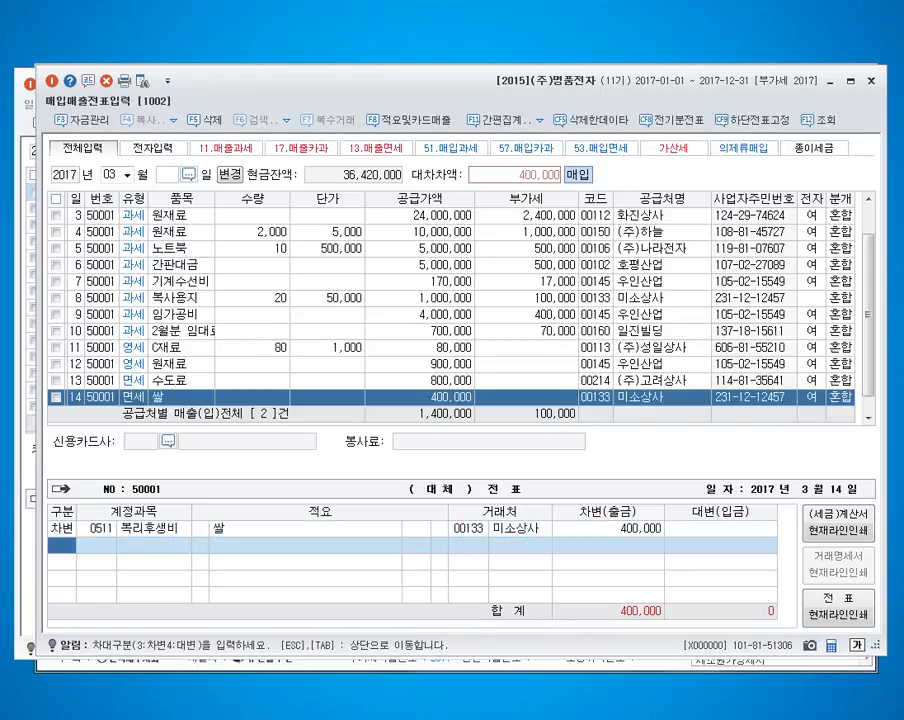
{"action": "type", "text": "4"}
{"action": "key", "text": "Return"}
{"action": "type", "text": "0253"}
{"action": "key", "text": "Return"}
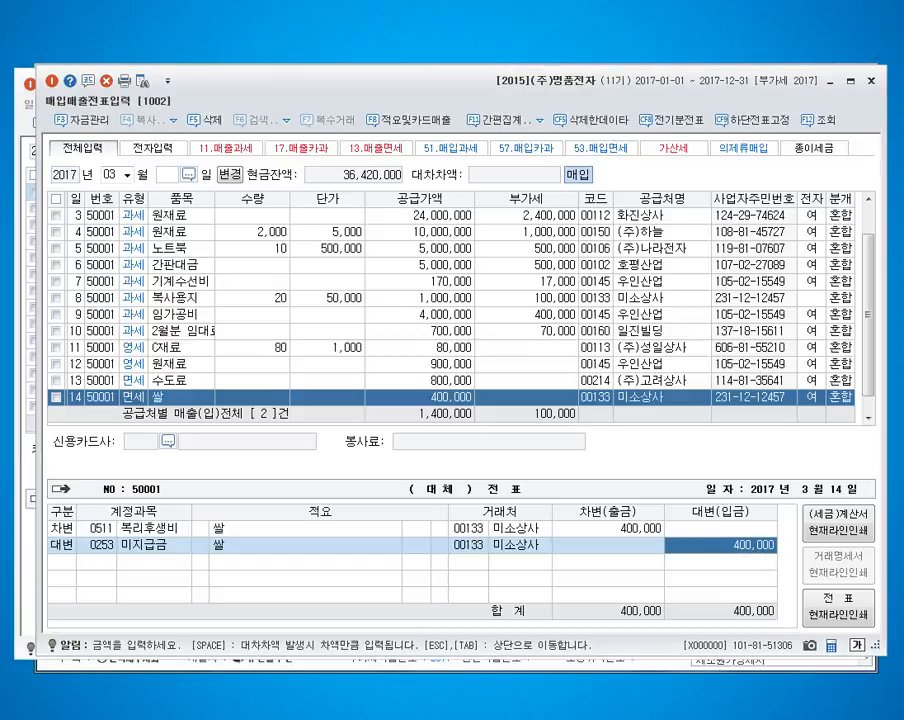
{"action": "key", "text": "Return"}
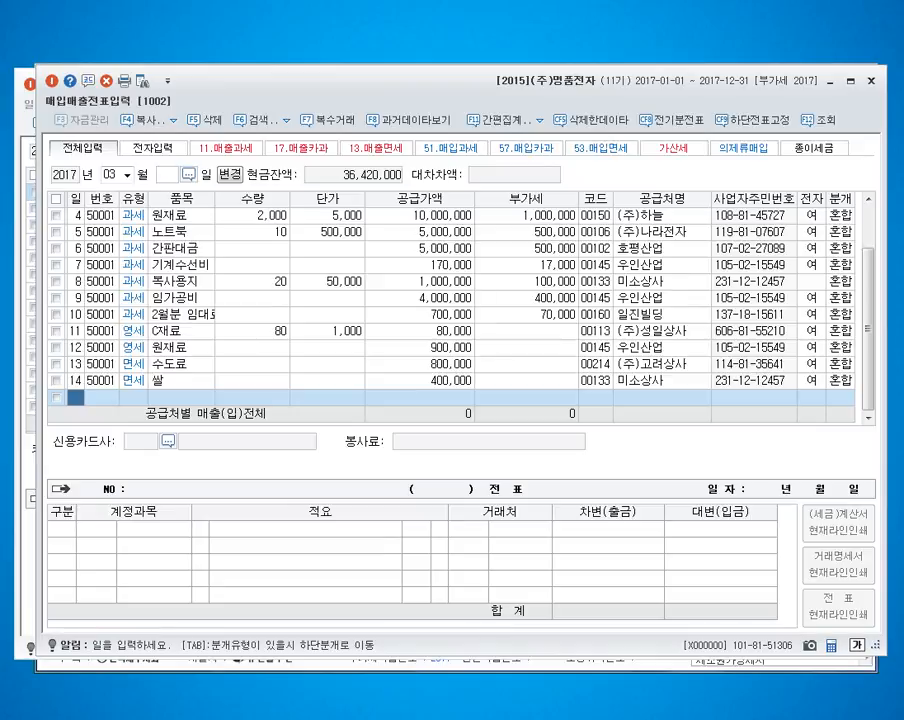
Step: Enter a March 15 type 53 면세 purchase of 토지 with supply value 25,000,000
{"action": "type", "text": "15"}
{"action": "key", "text": "Return"}
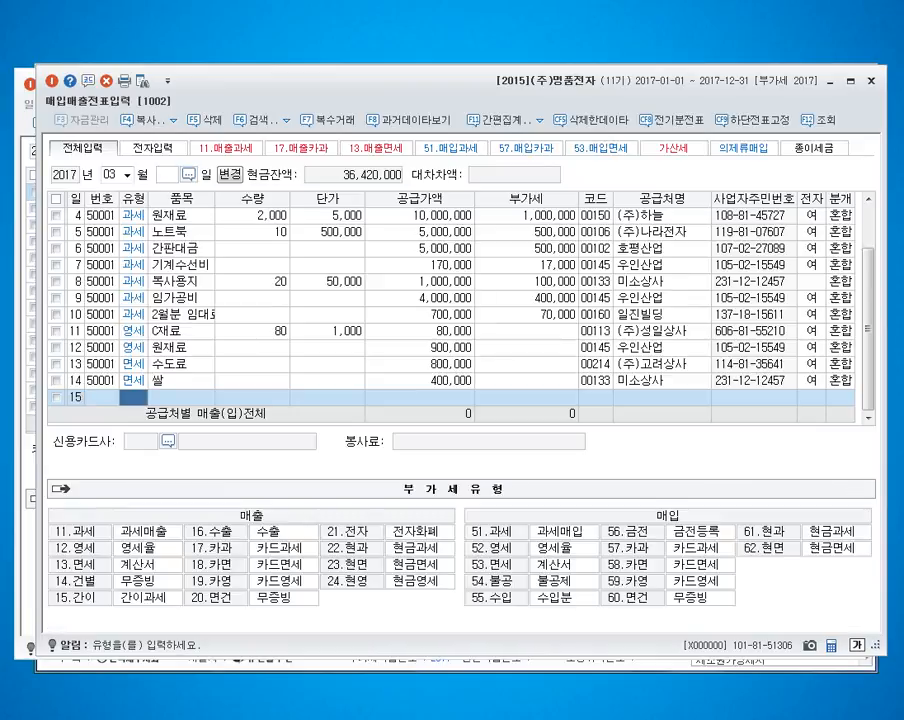
{"action": "type", "text": "53"}
{"action": "key", "text": "Return"}
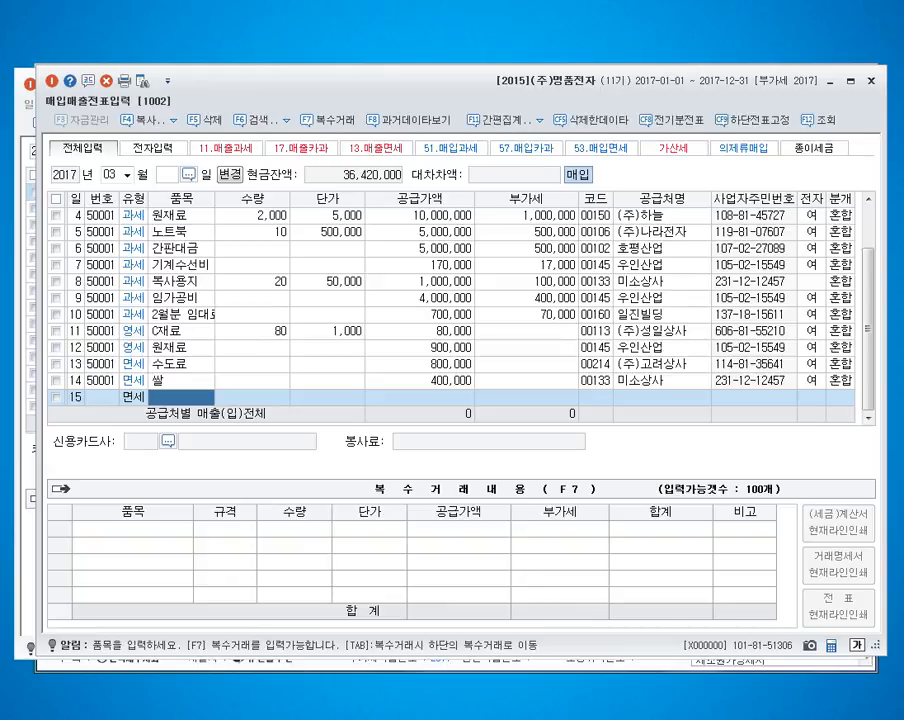
{"action": "type", "text": "토지"}
{"action": "key", "text": "Return"}
{"action": "key", "text": "Return"}
{"action": "key", "text": "Return"}
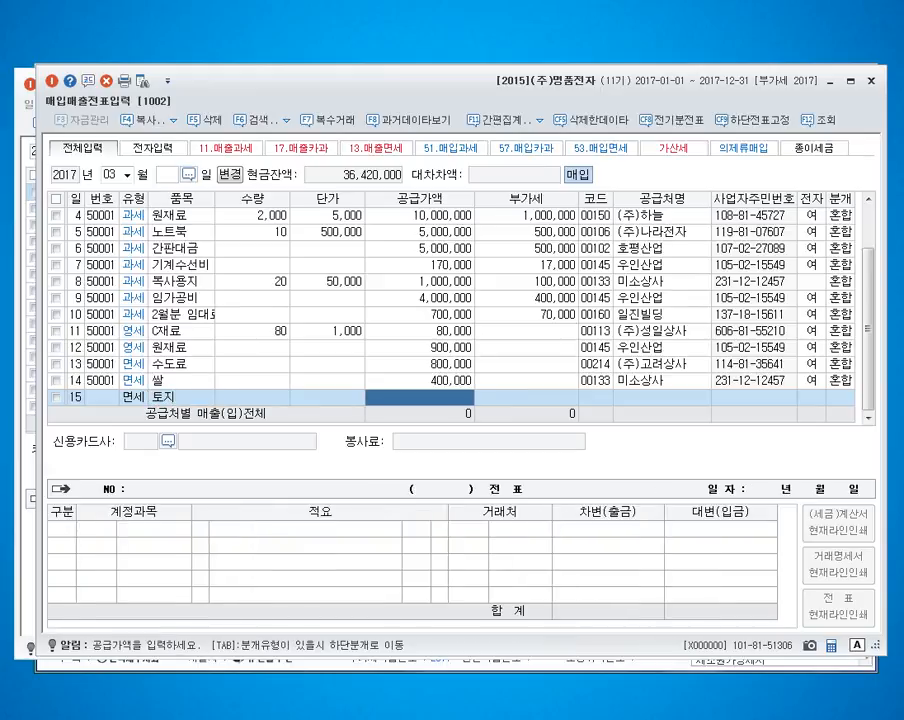
{"action": "type", "text": "25000000"}
{"action": "key", "text": "Return"}
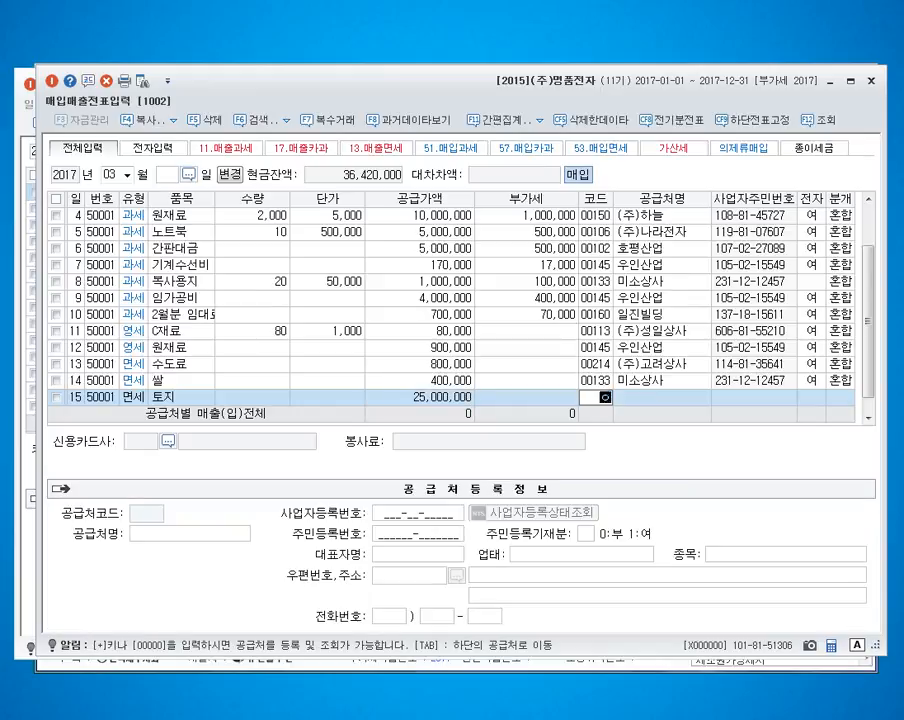
Step: Assign supplier 영웅상사 to the March 15 purchase, leave it non-electronic and choose the 혼합 journal type
{"action": "key", "text": "F2"}
{"action": "type", "text": "영"}
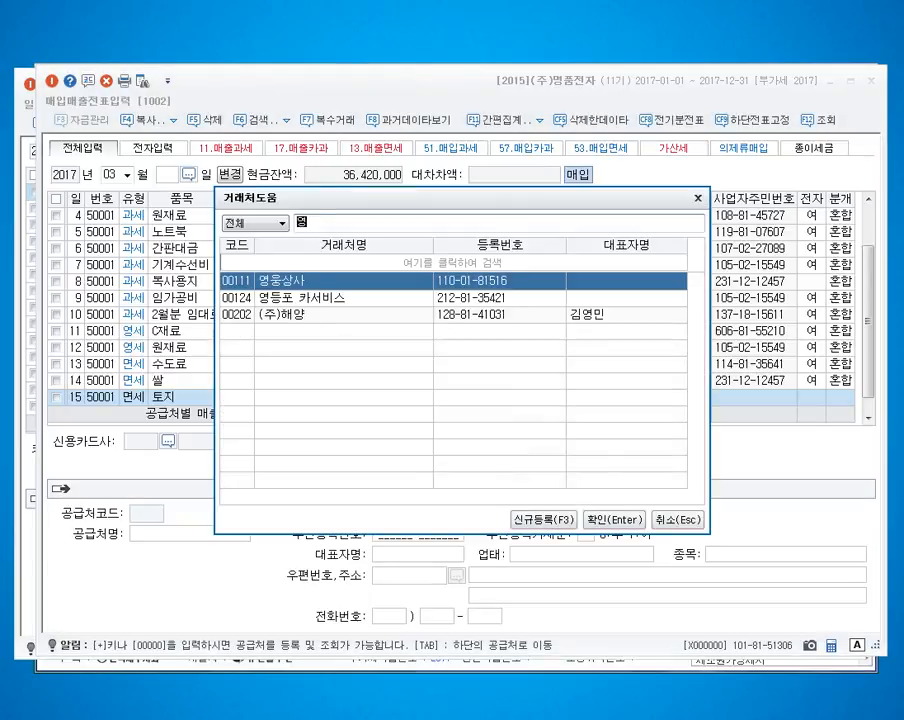
{"action": "type", "text": "ㅜㅇ"}
{"action": "key", "text": "BackSpace"}
{"action": "key", "text": "BackSpace"}
{"action": "key", "text": "BackSpace"}
{"action": "key", "text": "BackSpace"}
{"action": "type", "text": "영우"}
{"action": "key", "text": "Return"}
{"action": "key", "text": "Return"}
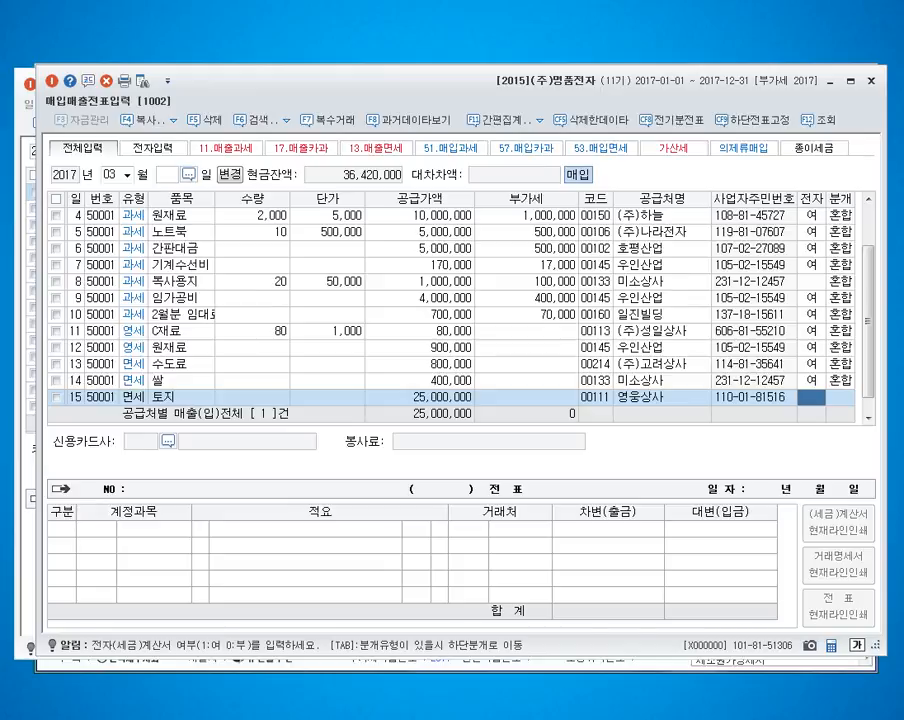
{"action": "key", "text": "Return"}
{"action": "type", "text": "3"}
{"action": "key", "text": "Return"}
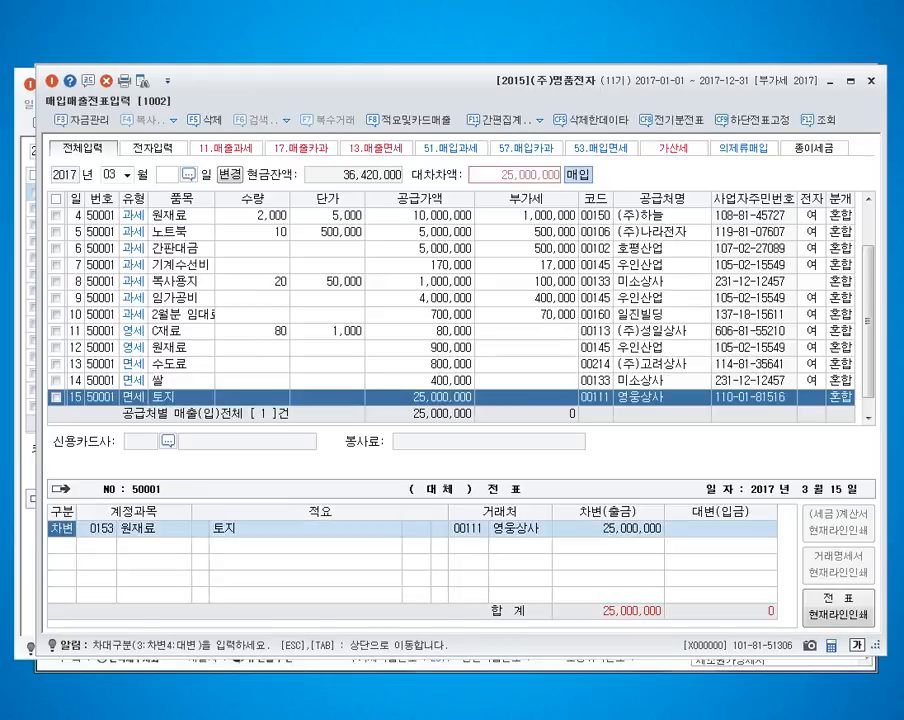
Step: Debit the March 15 purchase to 201 토지 and credit account 253 for 25,000,000, completing the voucher
{"action": "key", "text": "Return"}
{"action": "key", "text": "Return"}
{"action": "key", "text": "Left"}
{"action": "key", "text": "Left"}
{"action": "key", "text": "Left"}
{"action": "key", "text": "Left"}
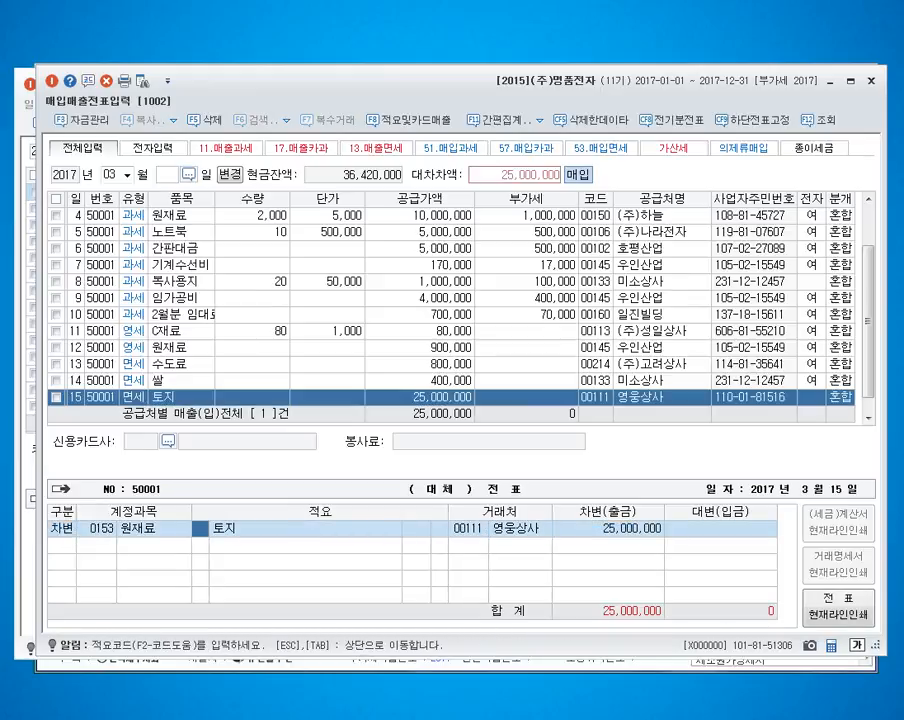
{"action": "key", "text": "Left"}
{"action": "type", "text": "201"}
{"action": "key", "text": "Return"}
{"action": "key", "text": "Return"}
{"action": "type", "text": "4"}
{"action": "key", "text": "Return"}
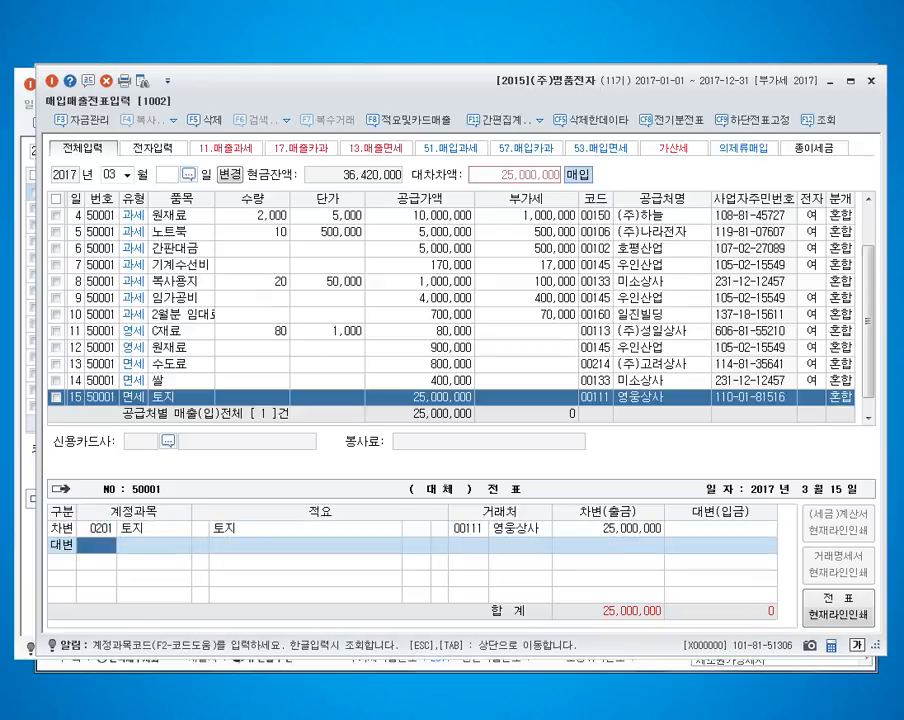
{"action": "type", "text": "253"}
{"action": "key", "text": "Return"}
Step: Enter a March 16 type 53 면세 purchase of 사과 with quantity 10 and unit price 30,000
{"action": "key", "text": "Return"}
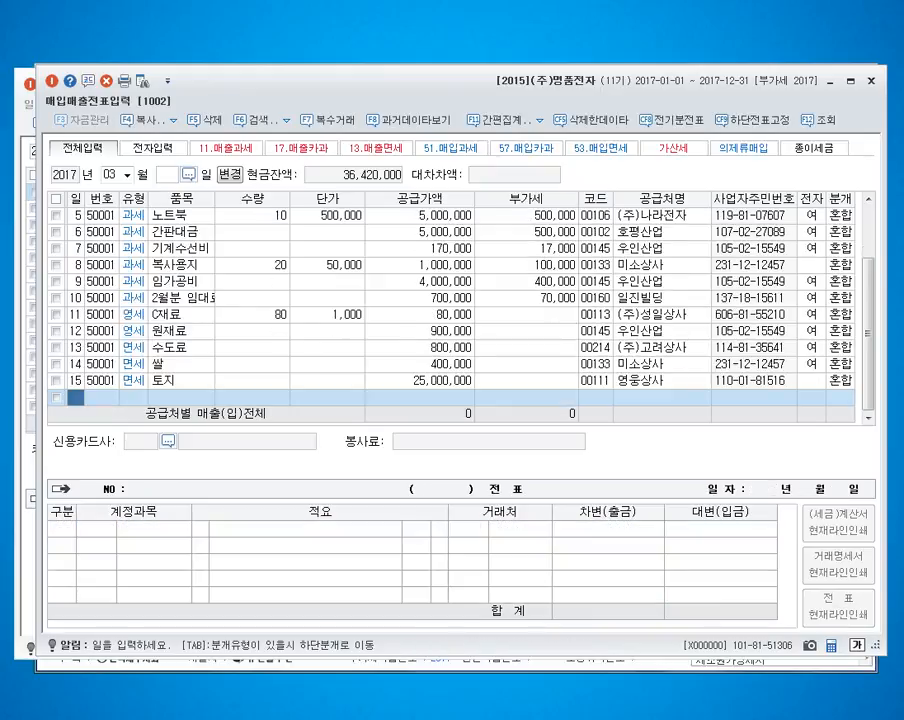
{"action": "type", "text": "16"}
{"action": "key", "text": "Return"}
{"action": "type", "text": "13"}
{"action": "key", "text": "Return"}
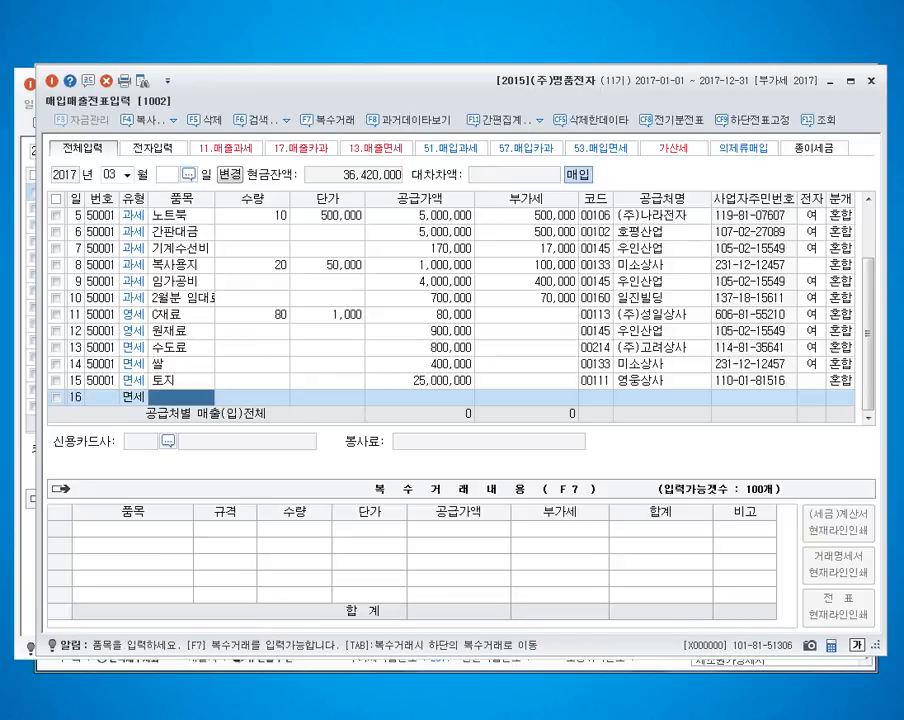
{"action": "type", "text": "사과"}
{"action": "key", "text": "Return"}
{"action": "key", "text": "Return"}
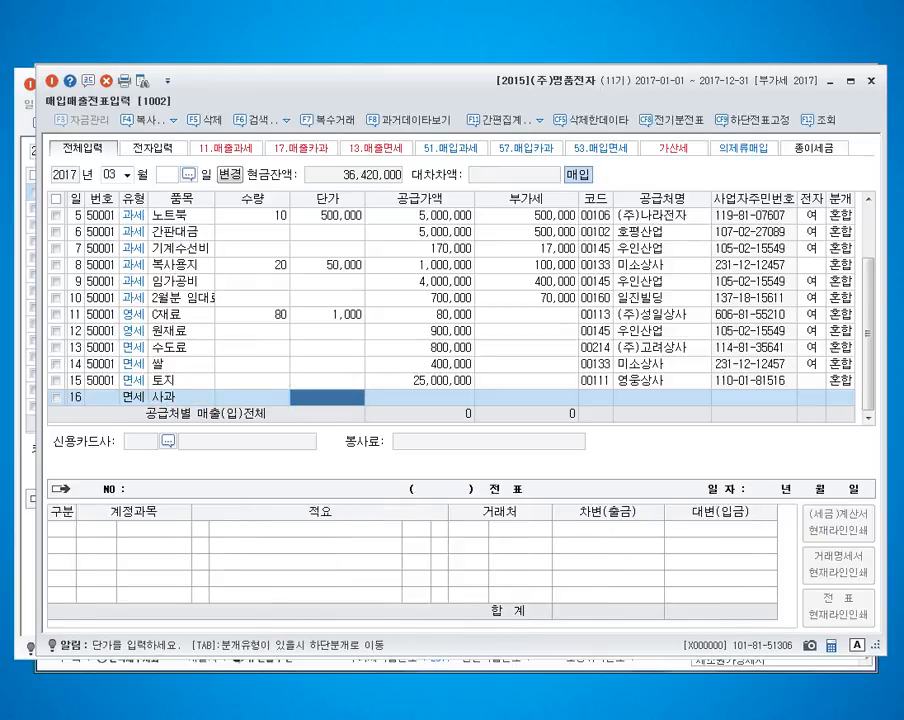
{"action": "key", "text": "Left"}
{"action": "type", "text": "10"}
{"action": "key", "text": "Return"}
{"action": "type", "text": "30000"}
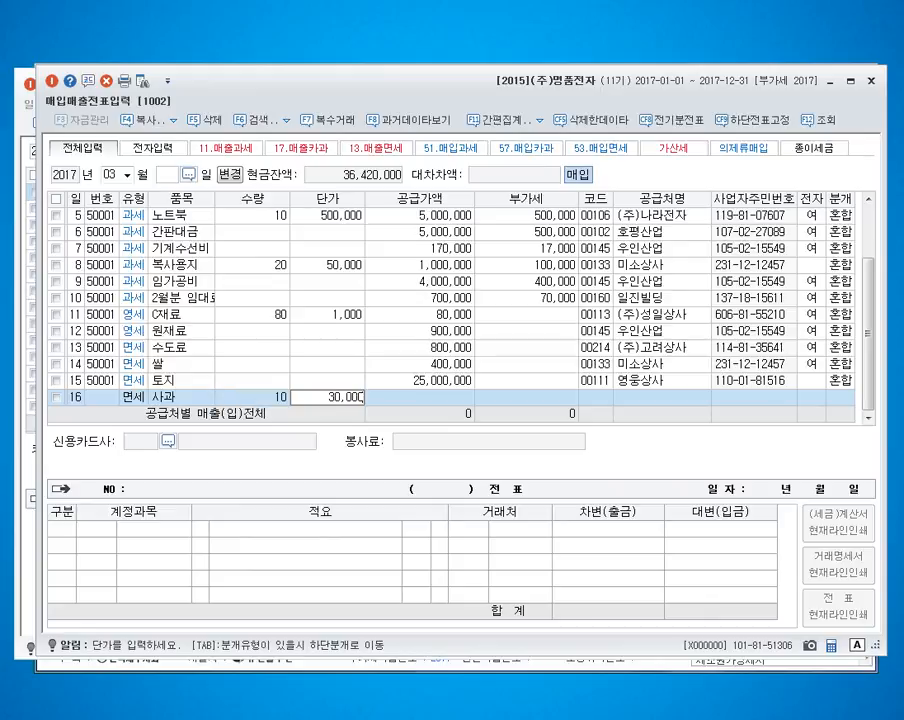
{"action": "key", "text": "Return"}
{"action": "key", "text": "Return"}
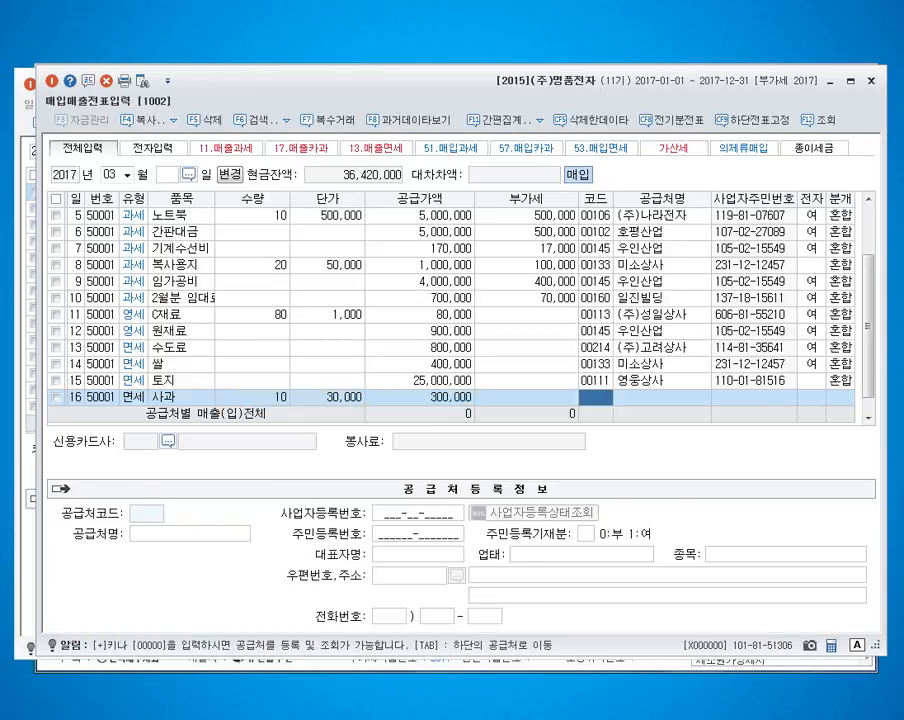
Step: Assign supplier 충남물산 to the March 16 purchase, mark it as electronic and choose the 혼합 journal type
{"action": "key", "text": "Hangul"}
{"action": "type", "text": "충남"}
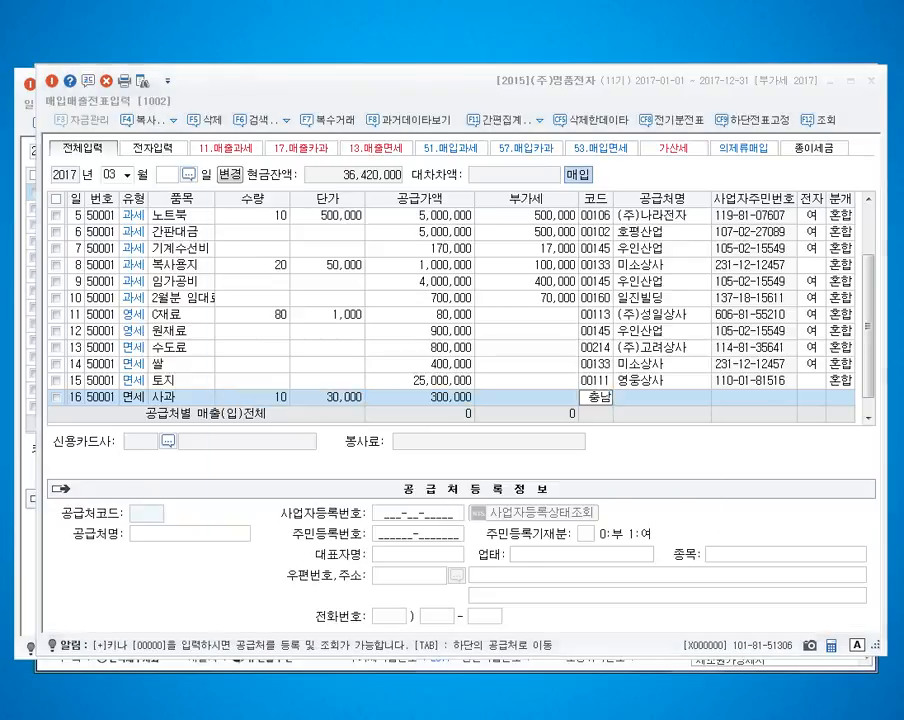
{"action": "key", "text": "Return"}
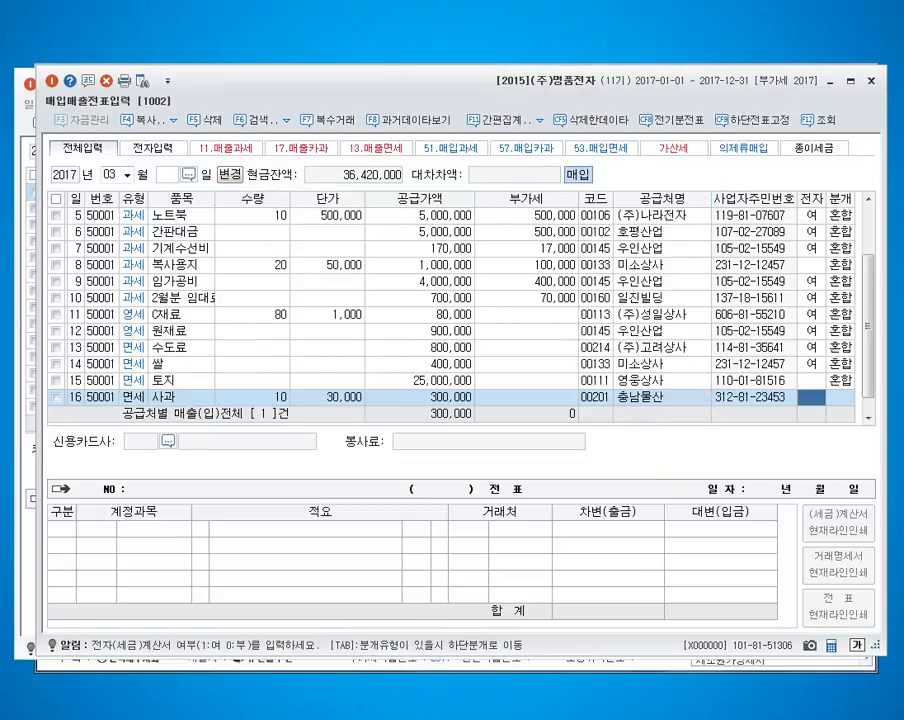
{"action": "type", "text": "1"}
{"action": "key", "text": "Return"}
{"action": "type", "text": "3"}
{"action": "key", "text": "Return"}
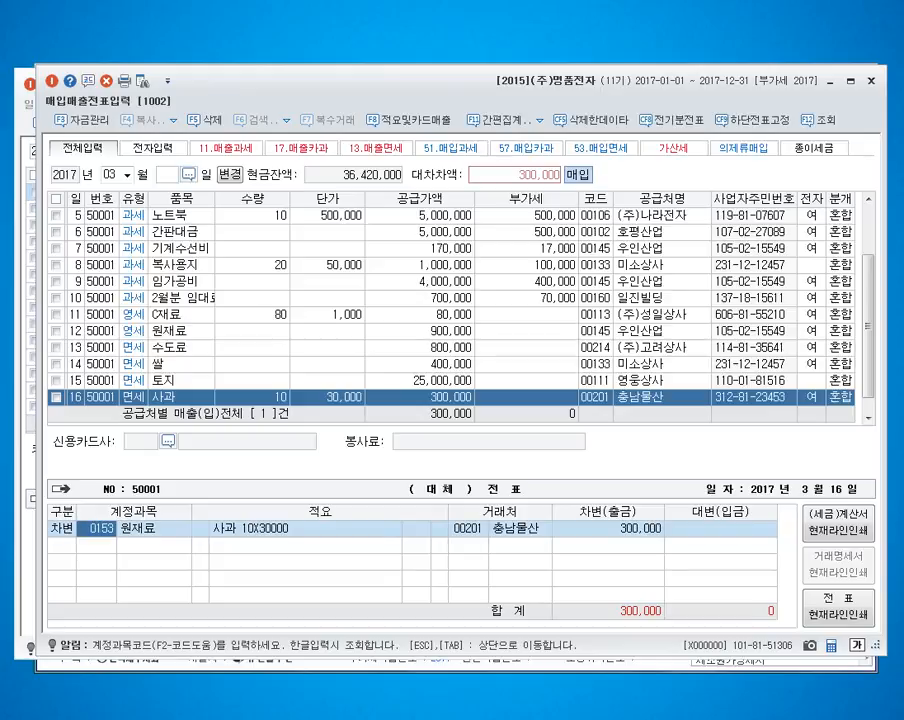
Step: Debit the March 16 purchase to 813 접대비 and credit account 251 for 300,000, completing the voucher
{"action": "type", "text": "0813"}
{"action": "key", "text": "Return"}
{"action": "key", "text": "Return"}
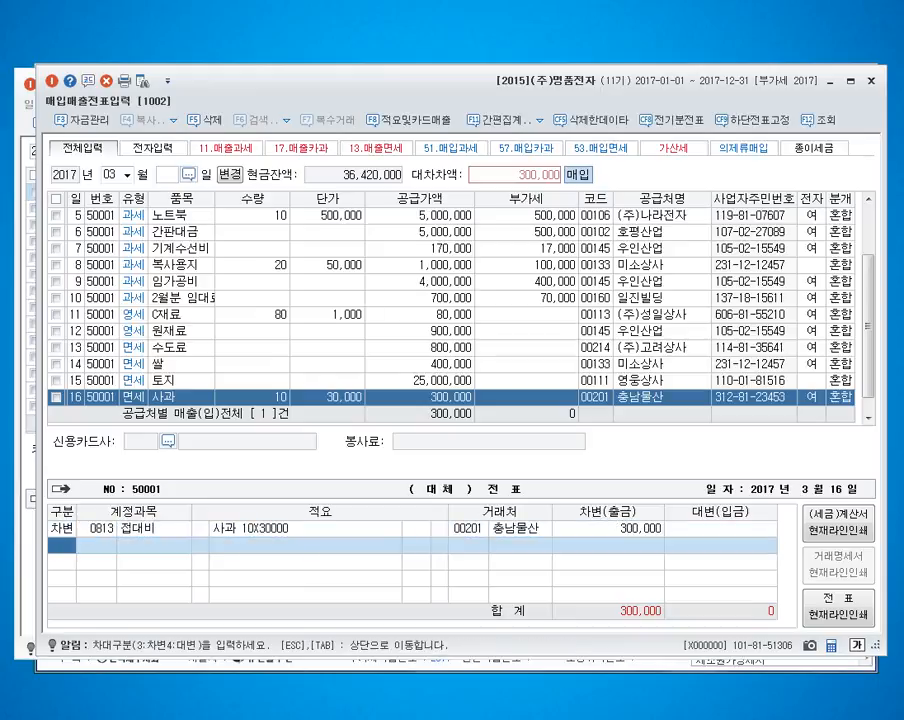
{"action": "type", "text": "40251"}
{"action": "key", "text": "Return"}
{"action": "key", "text": "Return"}
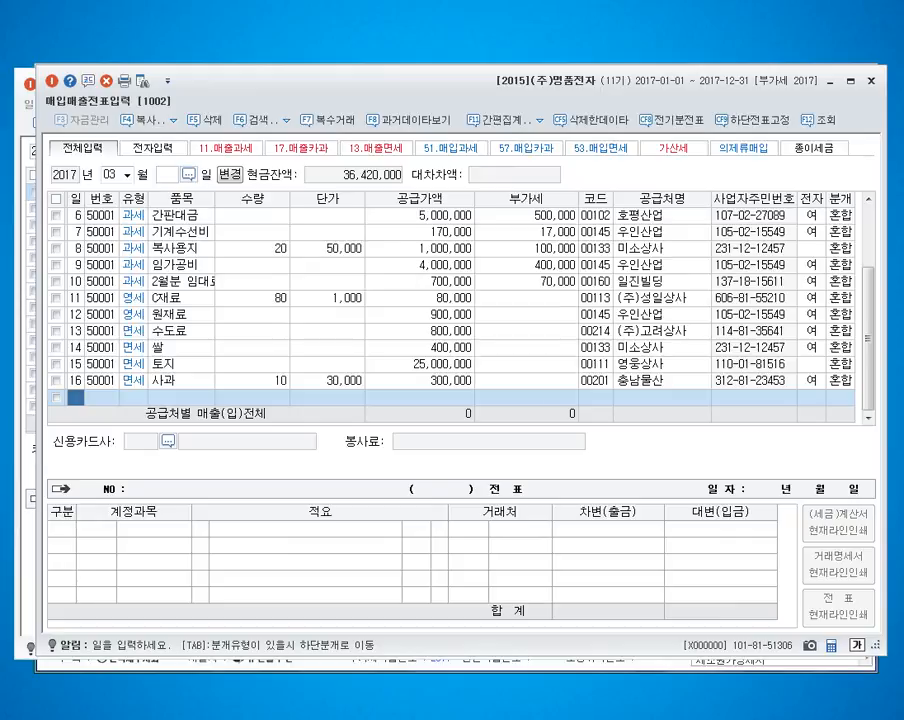
Step: Switch the voucher month to April and enter an April 1 type 54 불공 purchase of 전자제품 with supply value 500,000
{"action": "key", "text": "Escape"}
{"action": "type", "text": "04"}
{"action": "key", "text": "Return"}
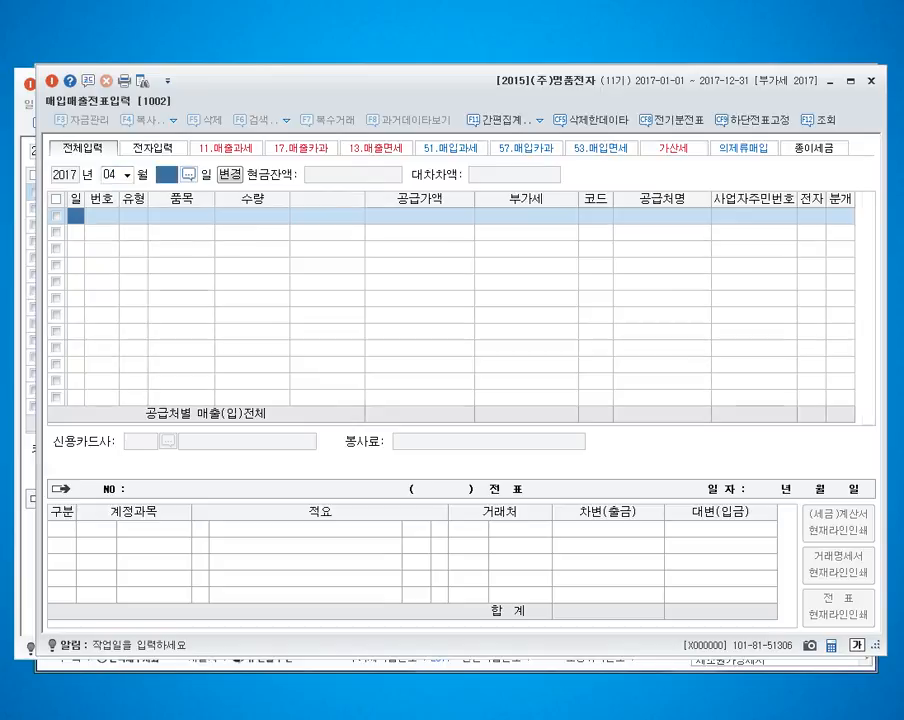
{"action": "type", "text": "1"}
{"action": "key", "text": "Return"}
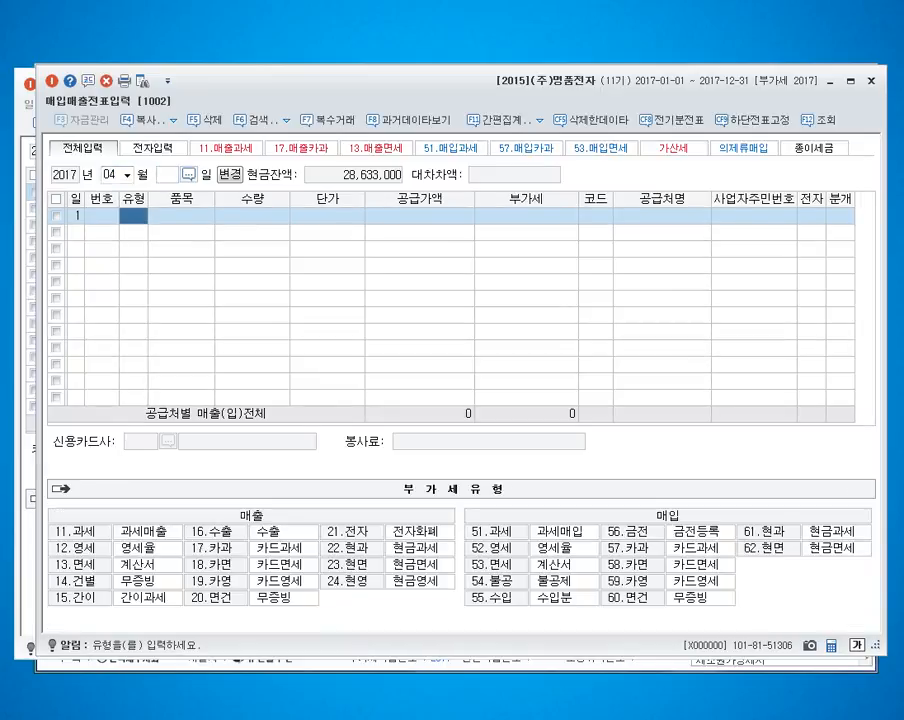
{"action": "type", "text": "54"}
{"action": "key", "text": "Return"}
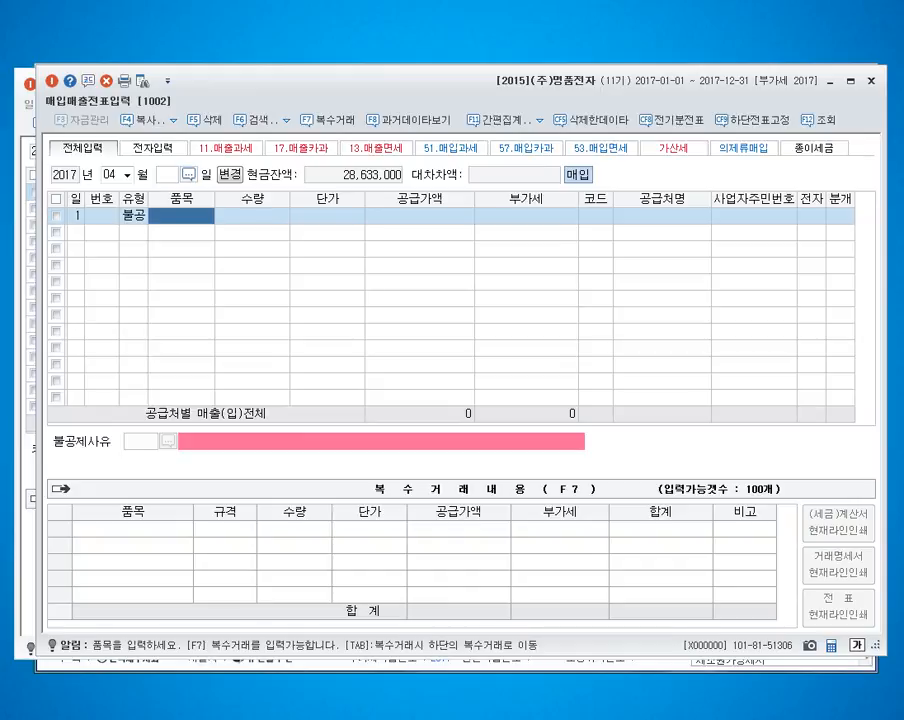
{"action": "type", "text": "전자제품"}
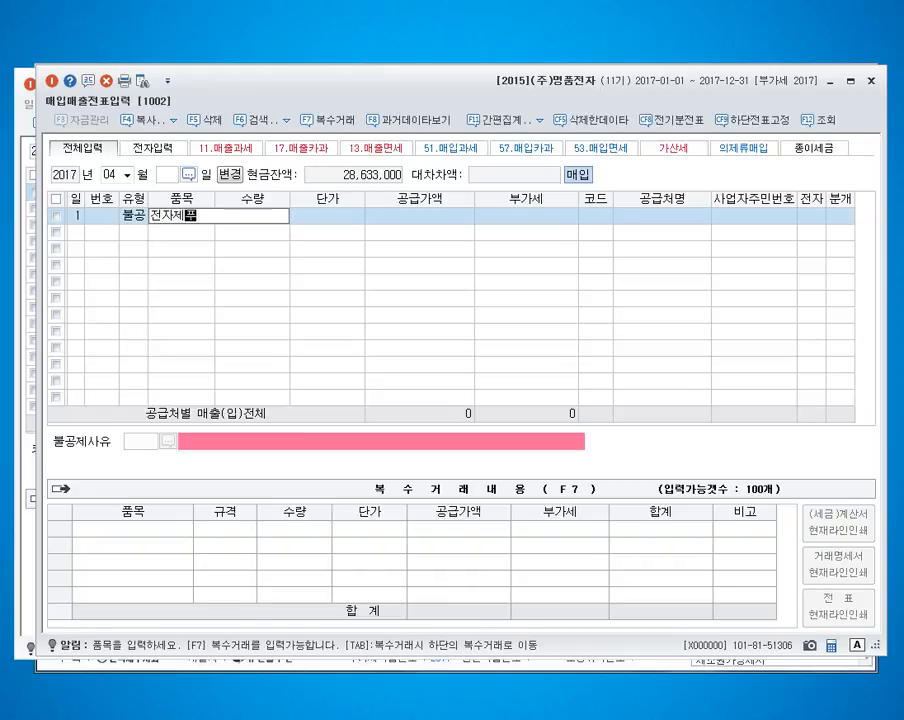
{"action": "key", "text": "Return"}
{"action": "key", "text": "Return"}
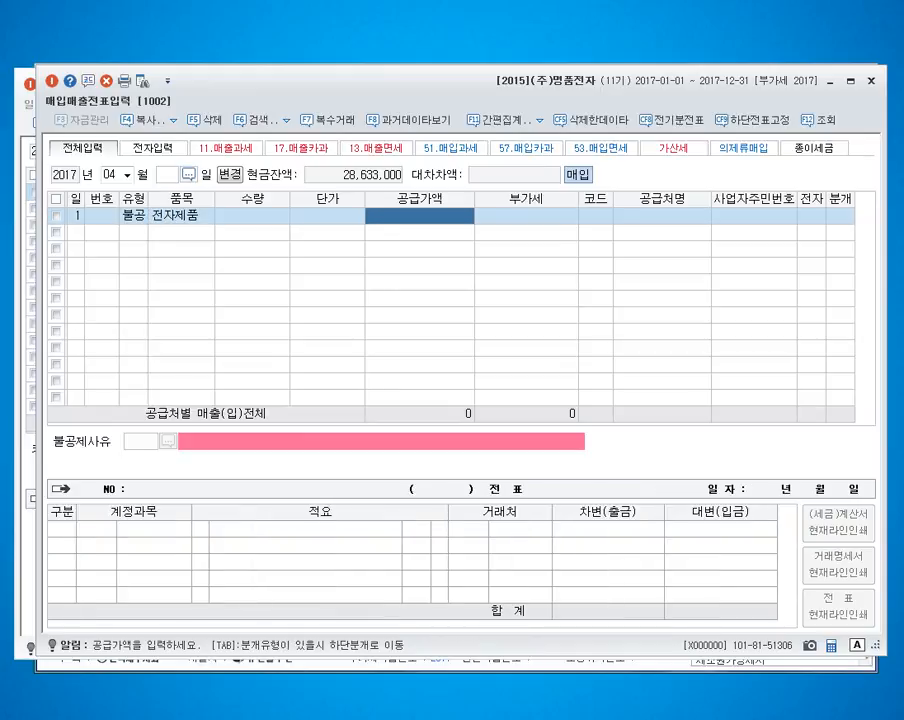
{"action": "type", "text": "5000000"}
{"action": "key", "text": "Return"}
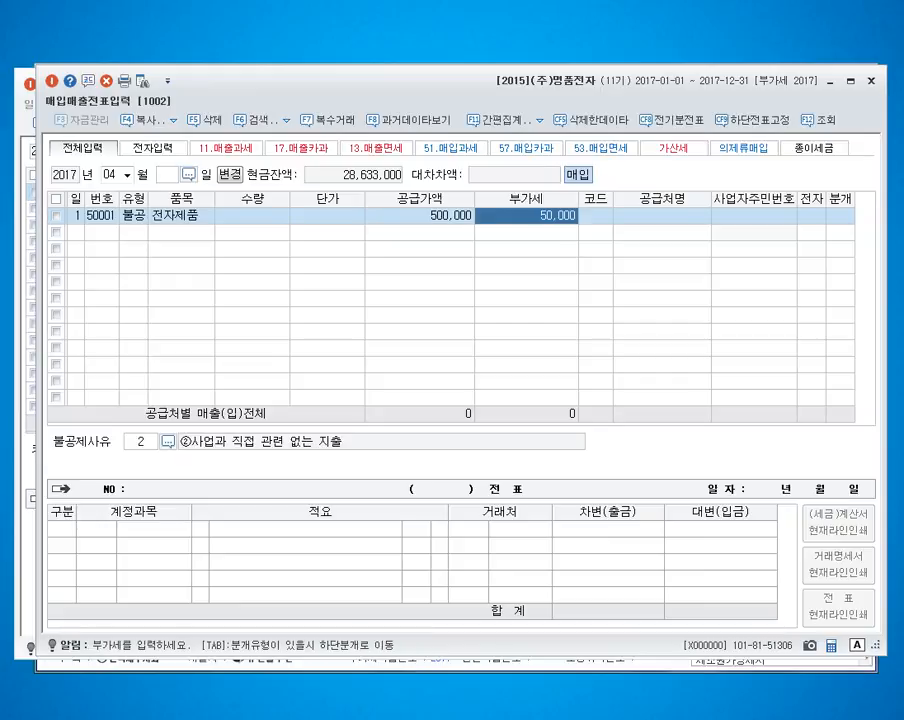
{"action": "key", "text": "Return"}
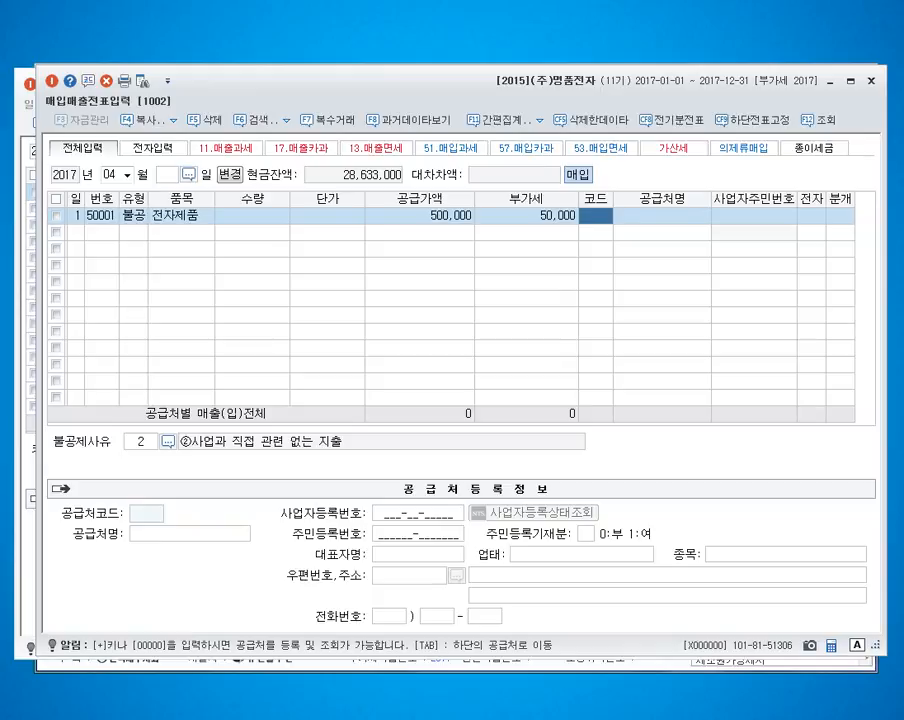
Step: Assign supplier (주)현주컴 to the April 1 purchase and mark it as electronic
{"action": "type", "text": "현주"}
{"action": "key", "text": "Return"}
{"action": "key", "text": "Return"}
{"action": "key", "text": "Return"}
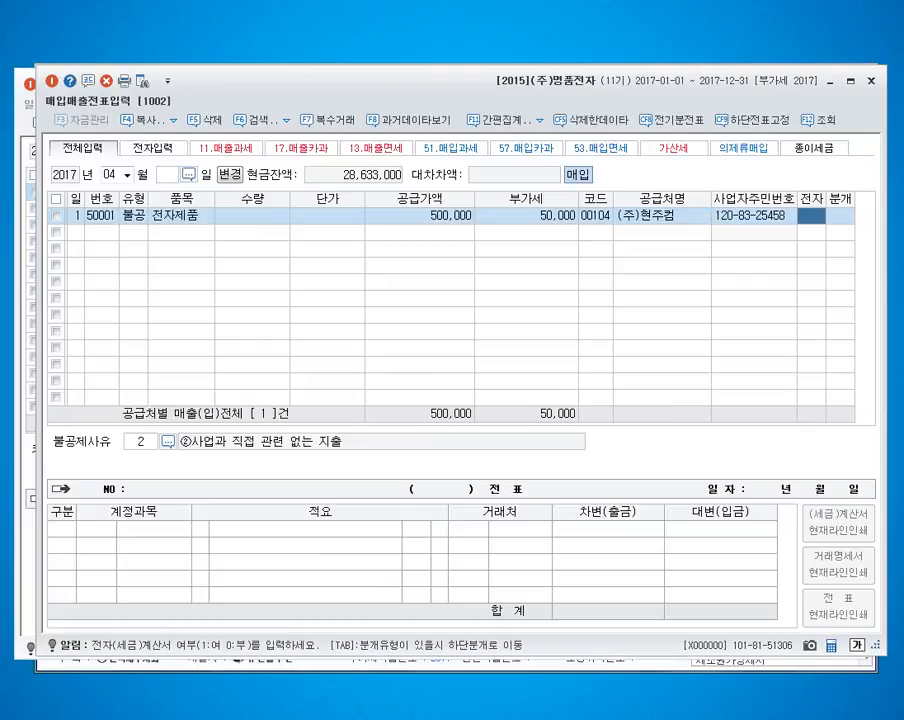
{"action": "type", "text": "1"}
{"action": "key", "text": "Return"}
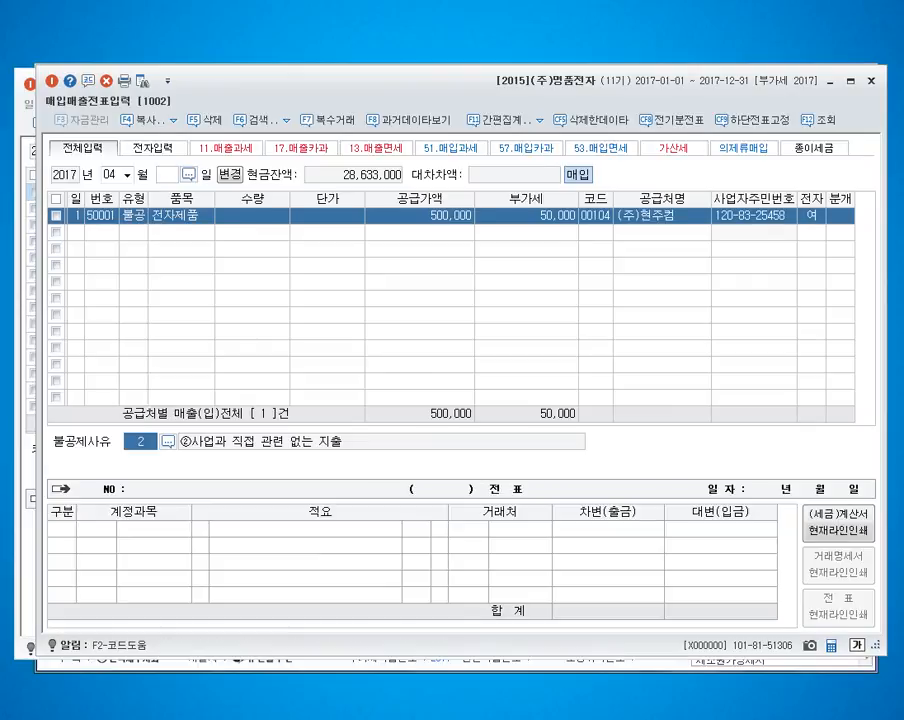
Step: Set the non-deduction reason to 4 접대비 및 이와 유사한 비용 관련 and choose the 혼합 journal type
{"action": "key", "text": "F2"}
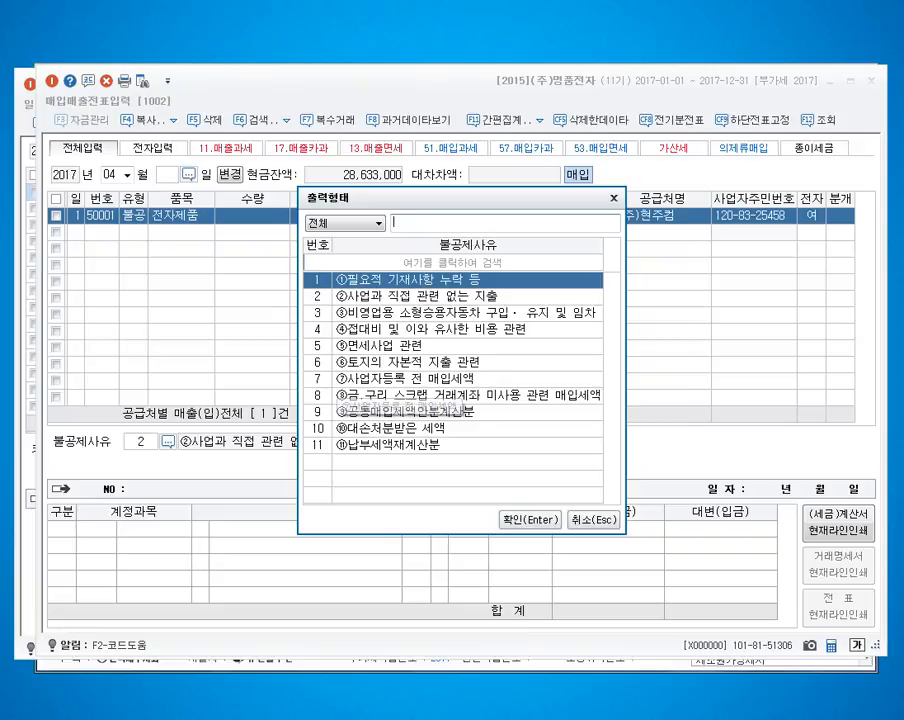
{"action": "left_click", "coordinate": [411, 330]}
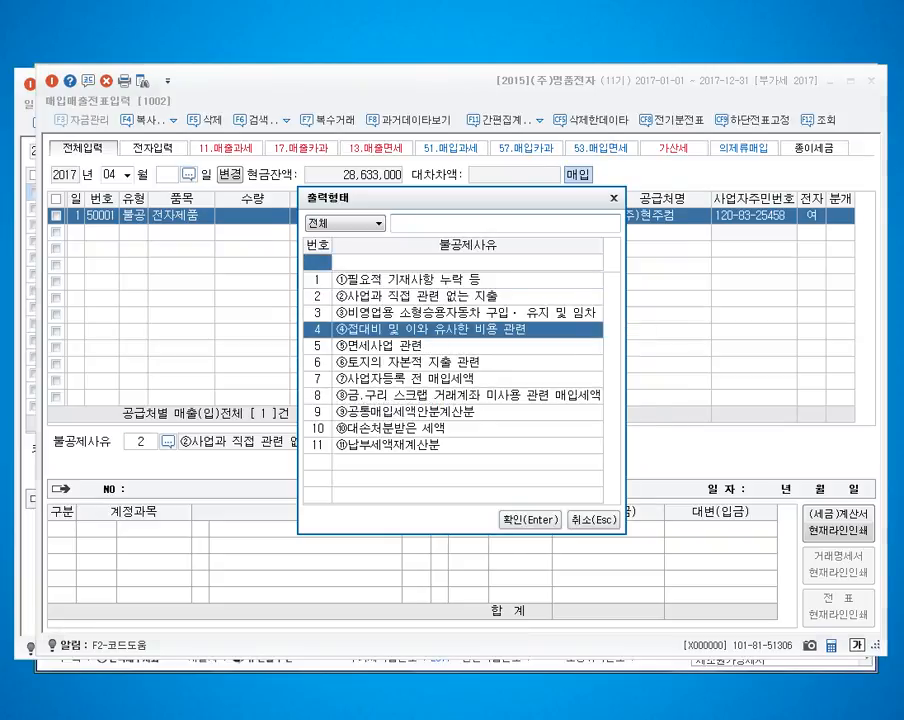
{"action": "key", "text": "Return"}
{"action": "type", "text": "3"}
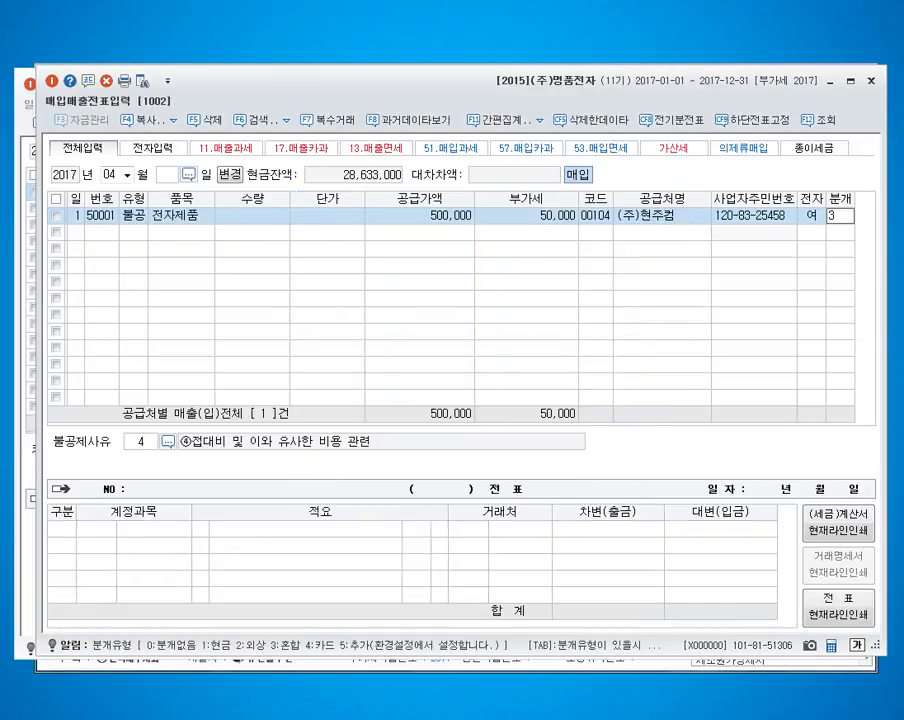
{"action": "key", "text": "Return"}
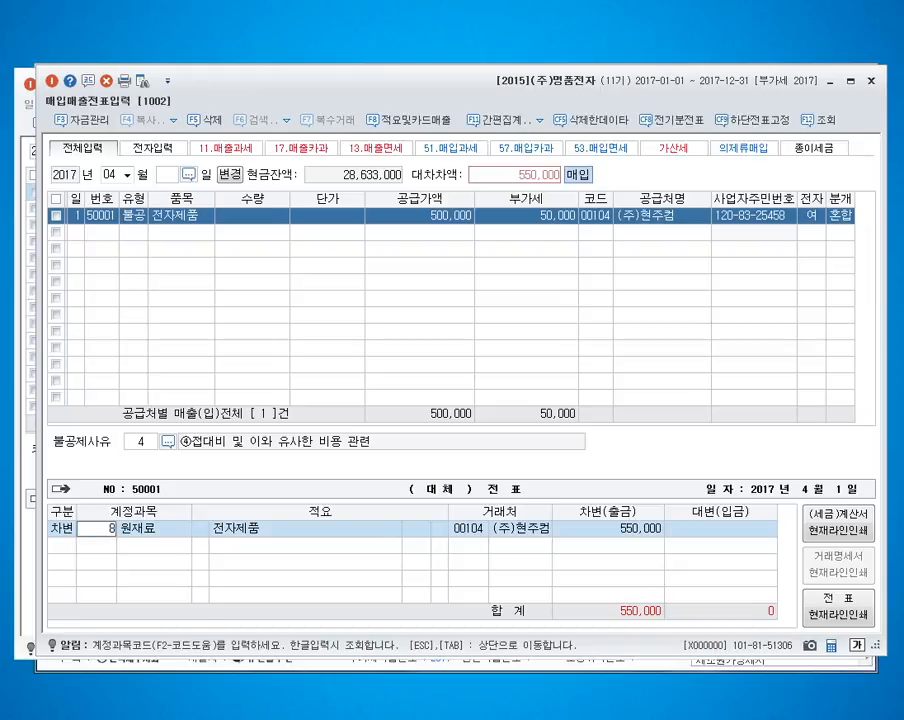
Step: Debit the April 1 purchase to 513 접대비 and credit 103 보통예금 for 550,000, completing the voucher
{"action": "key", "text": "BackSpace"}
{"action": "type", "text": "0513"}
{"action": "key", "text": "Return"}
{"action": "key", "text": "Return"}
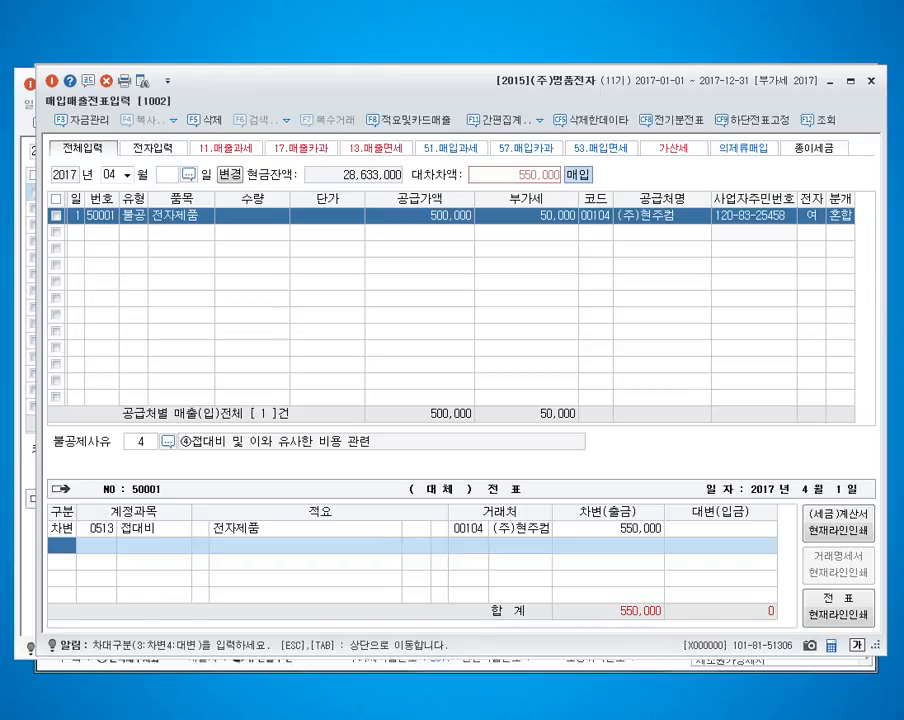
{"action": "type", "text": "4103"}
{"action": "key", "text": "Return"}
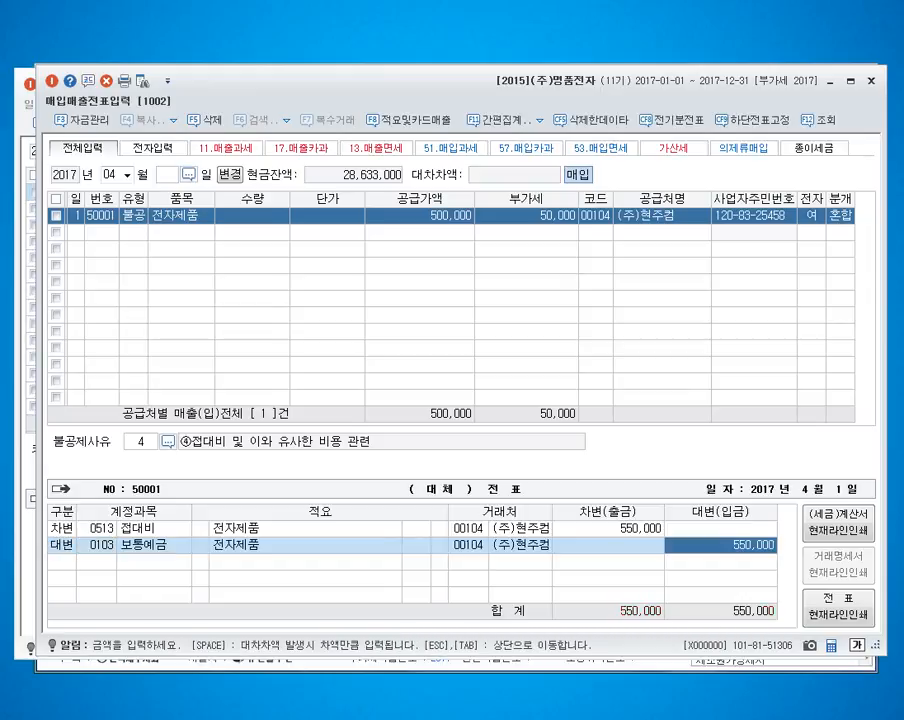
{"action": "key", "text": "Return"}
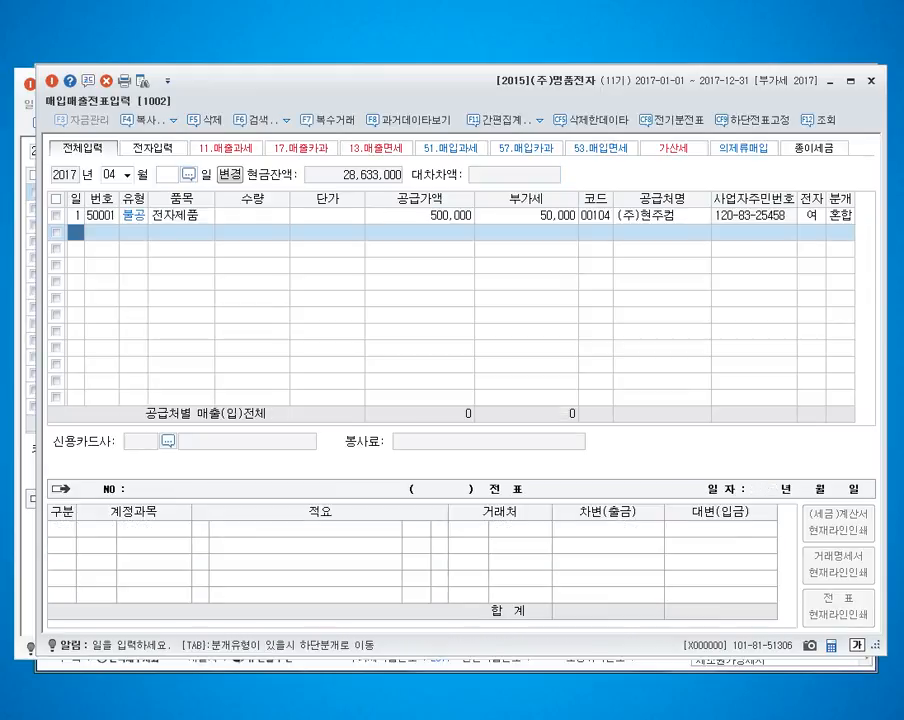
Step: Enter an April 2 type 54 불공 purchase of 구두 with supply value 1,000,000
{"action": "type", "text": "2"}
{"action": "key", "text": "Return"}
{"action": "type", "text": "54"}
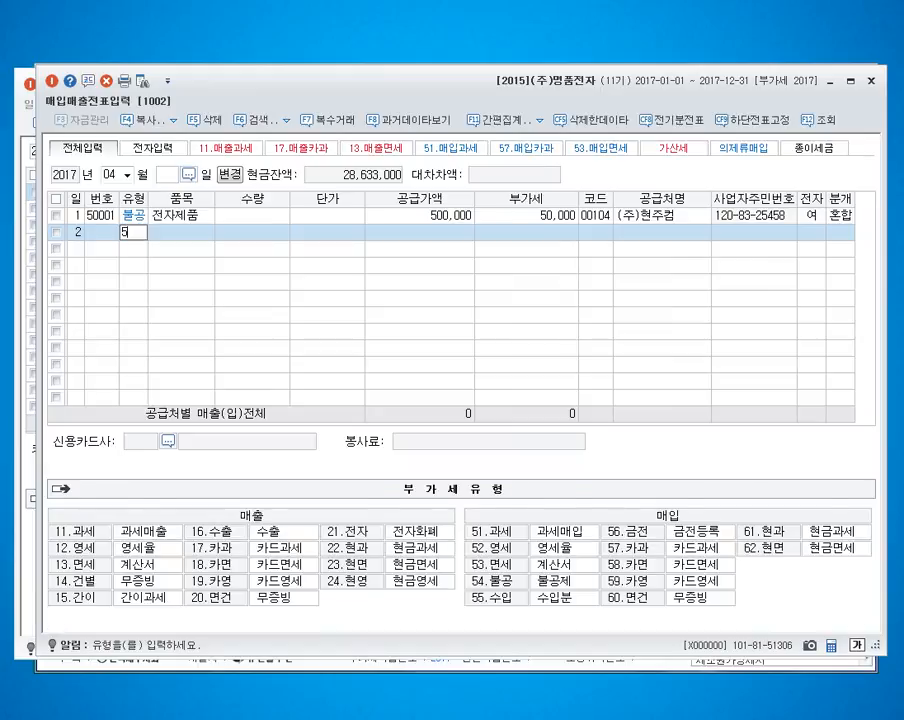
{"action": "key", "text": "Return"}
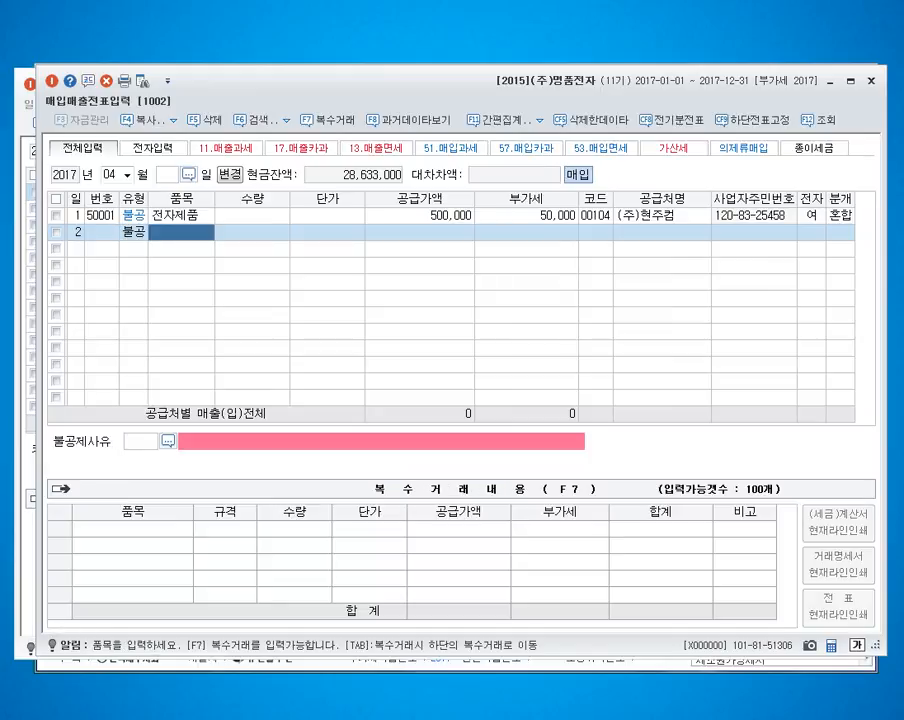
{"action": "type", "text": "구두"}
{"action": "key", "text": "Return"}
{"action": "key", "text": "Return"}
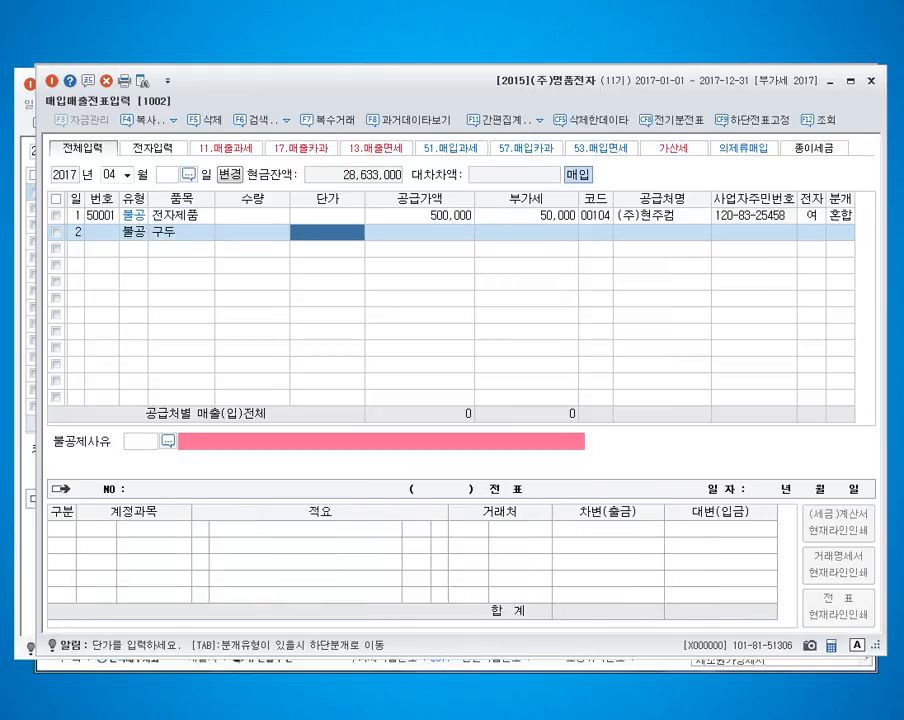
{"action": "key", "text": "Return"}
{"action": "type", "text": "1000000"}
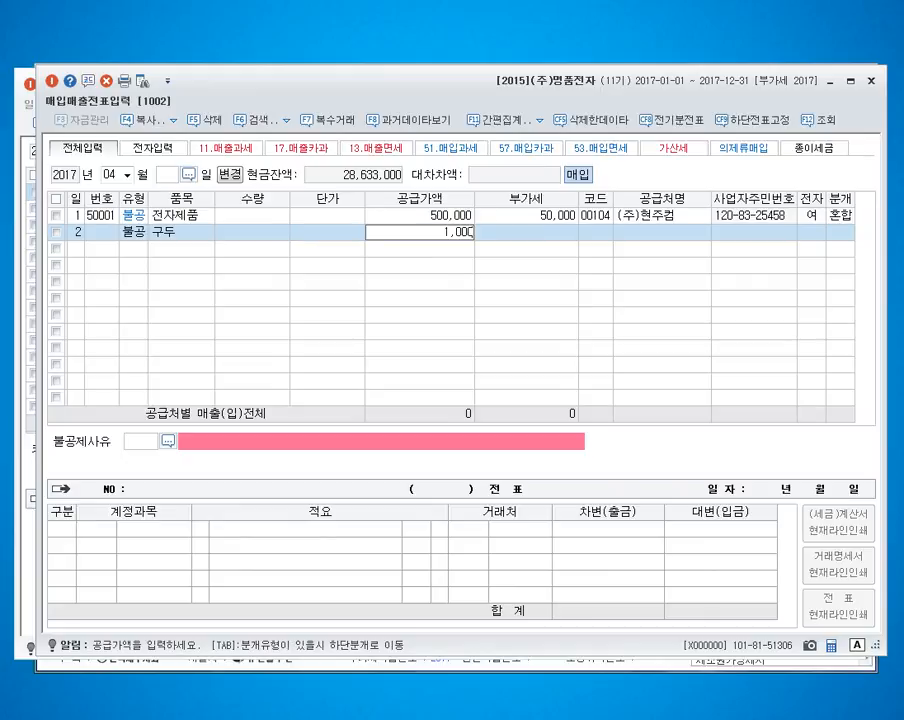
{"action": "key", "text": "Return"}
{"action": "key", "text": "Return"}
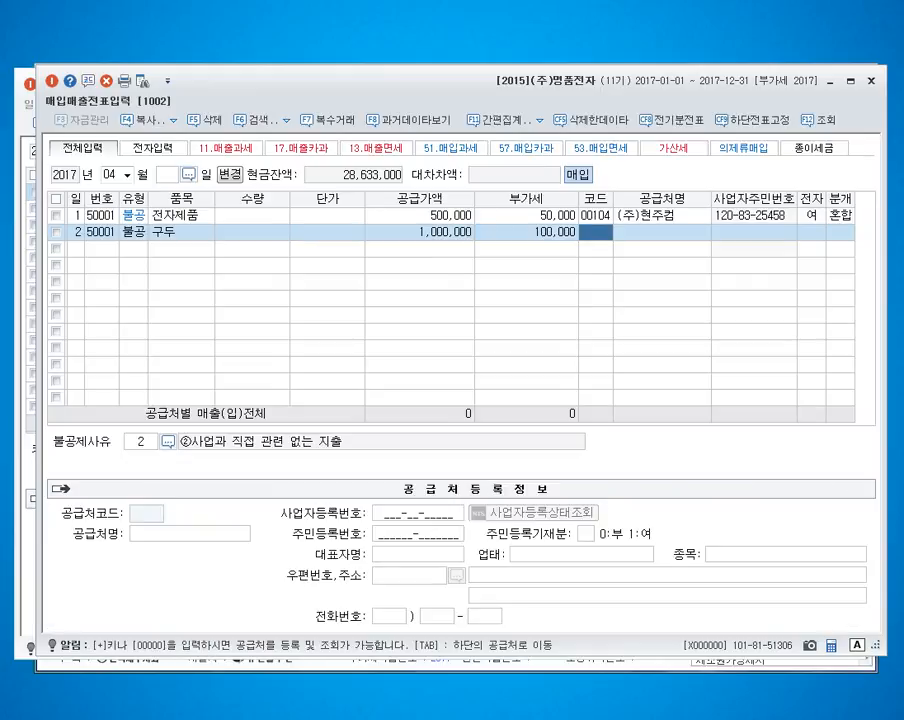
Step: Assign supplier 충남물산 to the April 2 구두 purchase and mark it as electronic
{"action": "type", "text": "충남"}
{"action": "key", "text": "Return"}
{"action": "key", "text": "Return"}
{"action": "key", "text": "Return"}
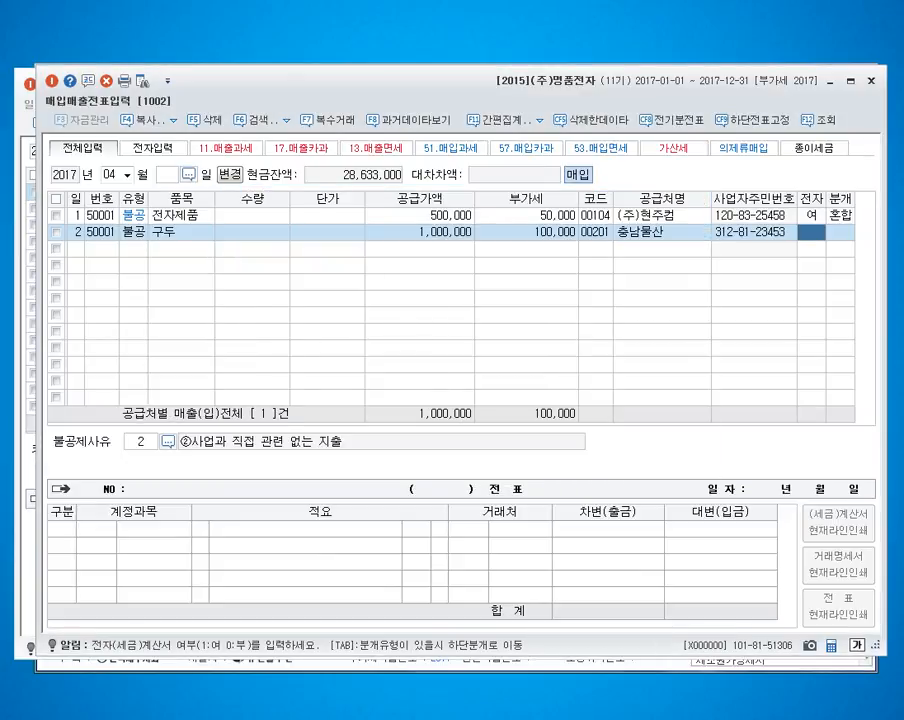
{"action": "type", "text": "1"}
{"action": "key", "text": "Return"}
Step: Set the April 2 purchase's non-deduction reason to 4 접대비 및 이와 유사한 비용 관련 and choose the 혼합 journal type
{"action": "key", "text": "F2"}
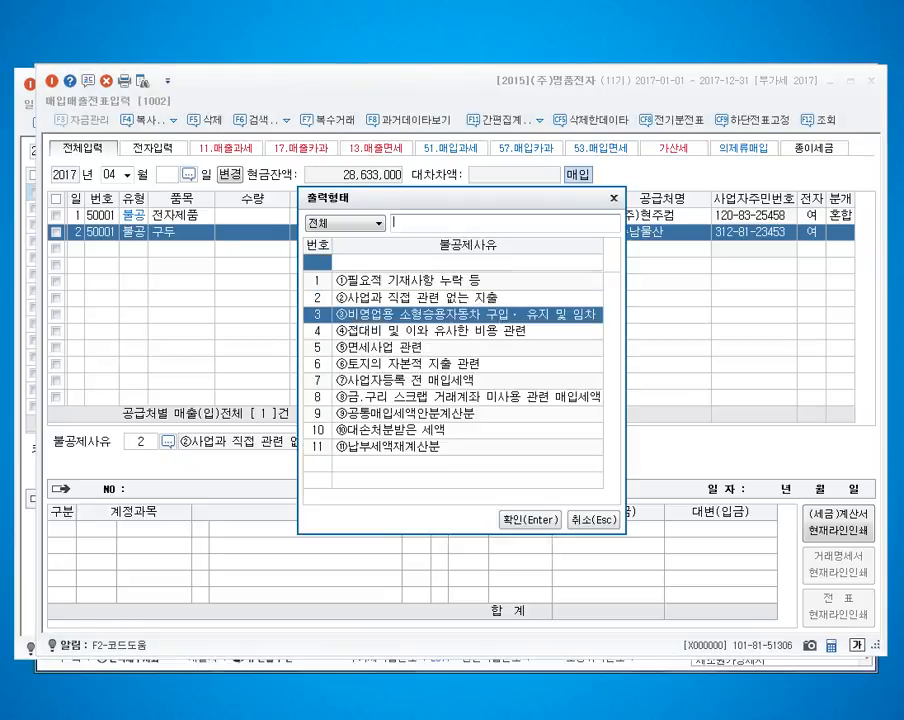
{"action": "key", "text": "Down"}
{"action": "key", "text": "Up"}
{"action": "key", "text": "Up"}
{"action": "key", "text": "Down"}
{"action": "key", "text": "Down"}
{"action": "key", "text": "Return"}
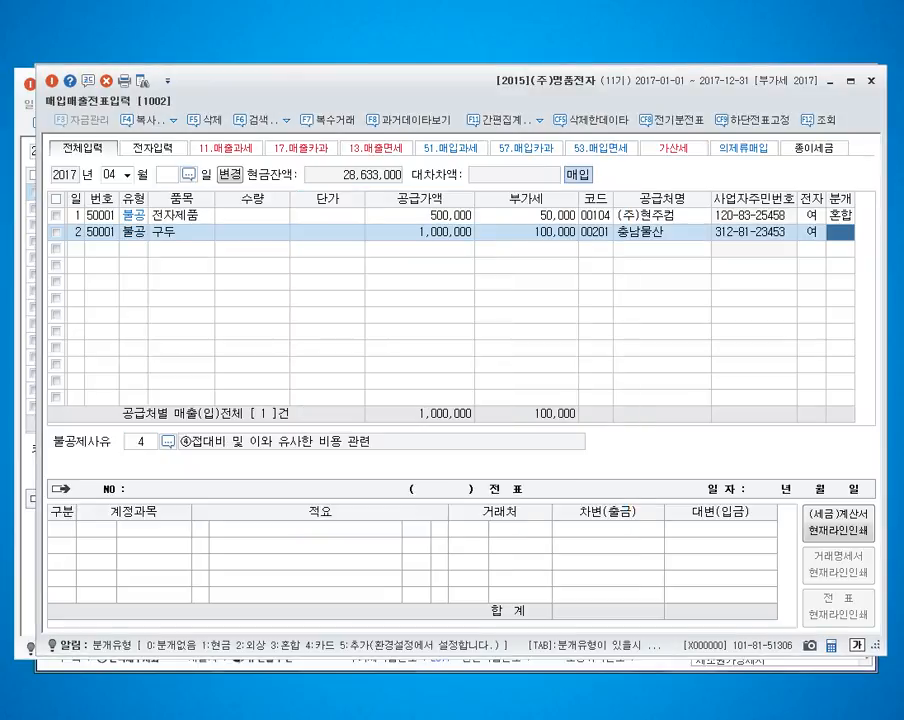
{"action": "type", "text": "3"}
{"action": "key", "text": "Return"}
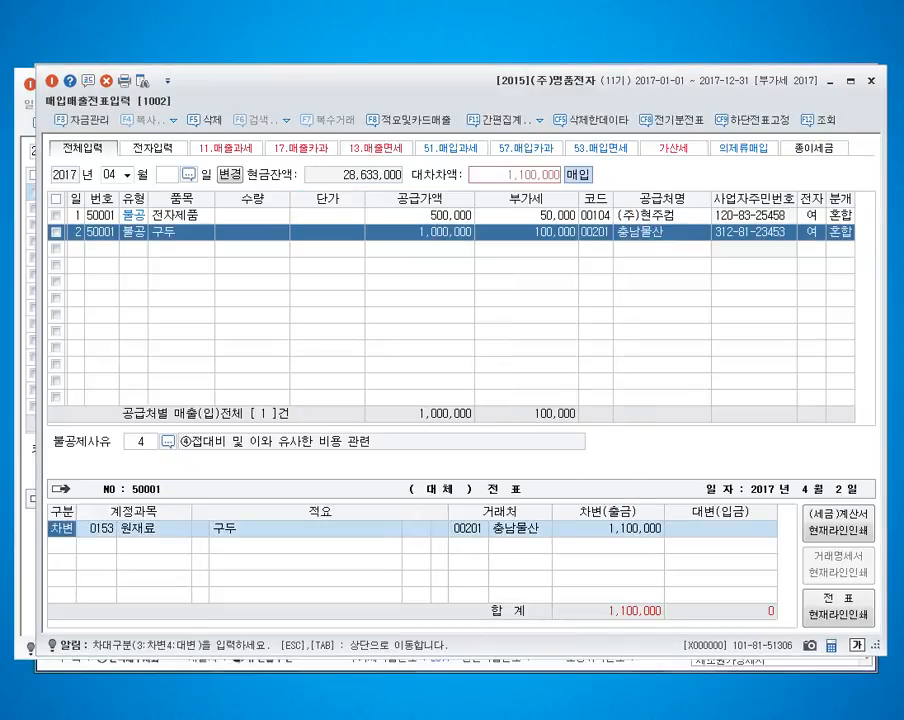
Step: Debit the April 2 purchase to 813 접대비, crediting 102 당좌예금 for 500,000 and 253 미지급금 for the remaining 600,000
{"action": "key", "text": "Return"}
{"action": "type", "text": "0813"}
{"action": "key", "text": "Return"}
{"action": "type", "text": "4"}
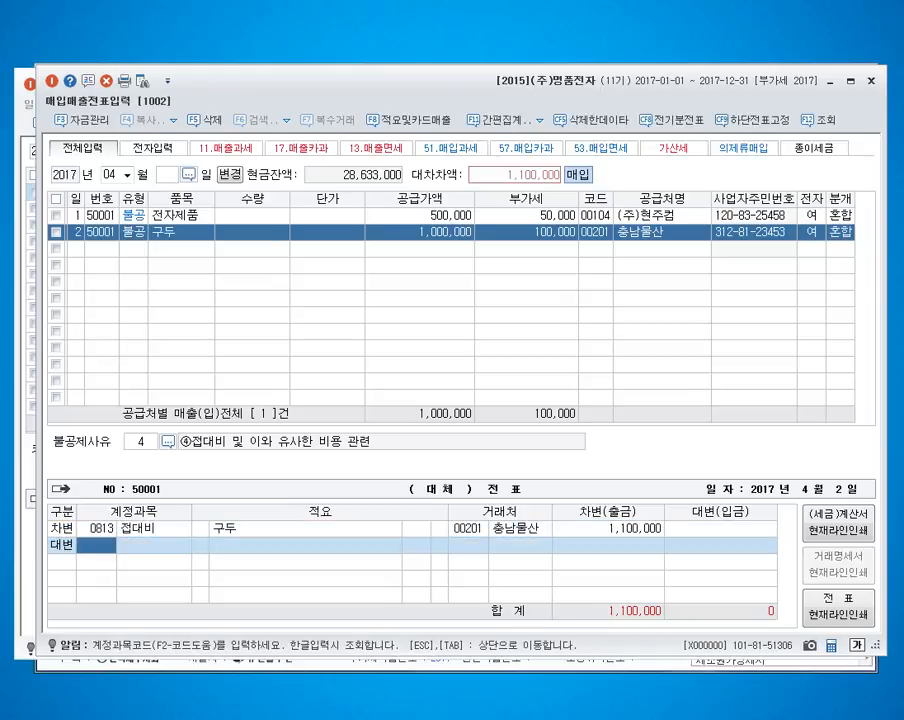
{"action": "type", "text": "0102"}
{"action": "key", "text": "Return"}
{"action": "type", "text": "5000000"}
{"action": "key", "text": "Return"}
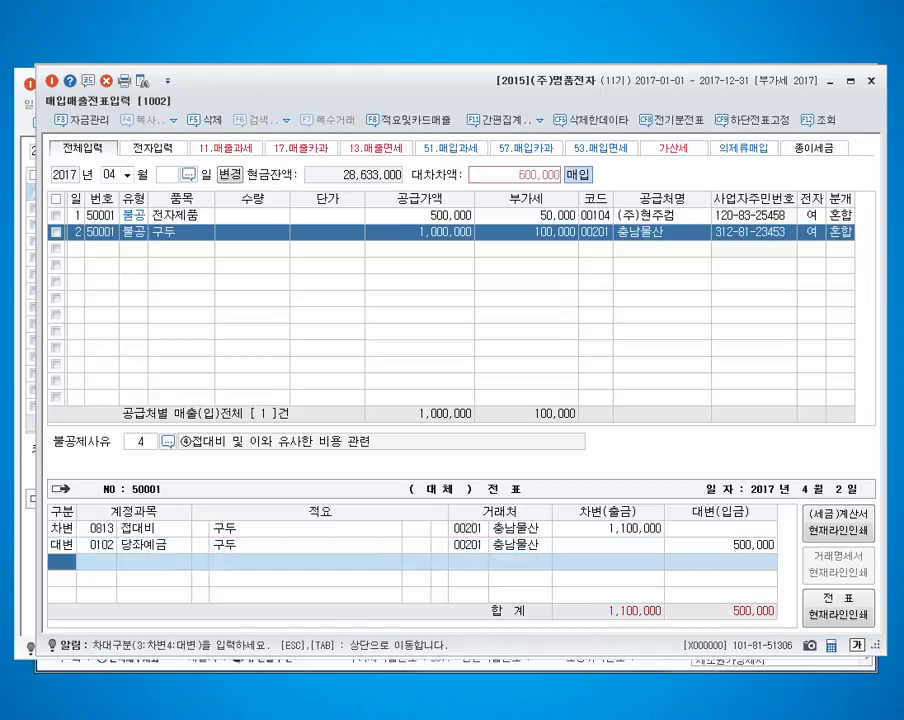
{"action": "type", "text": "40253"}
{"action": "key", "text": "Return"}
Step: Enter an April 3 type 54 불공 purchase of 승용차 with supply value 14,000,000
{"action": "key", "text": "Return"}
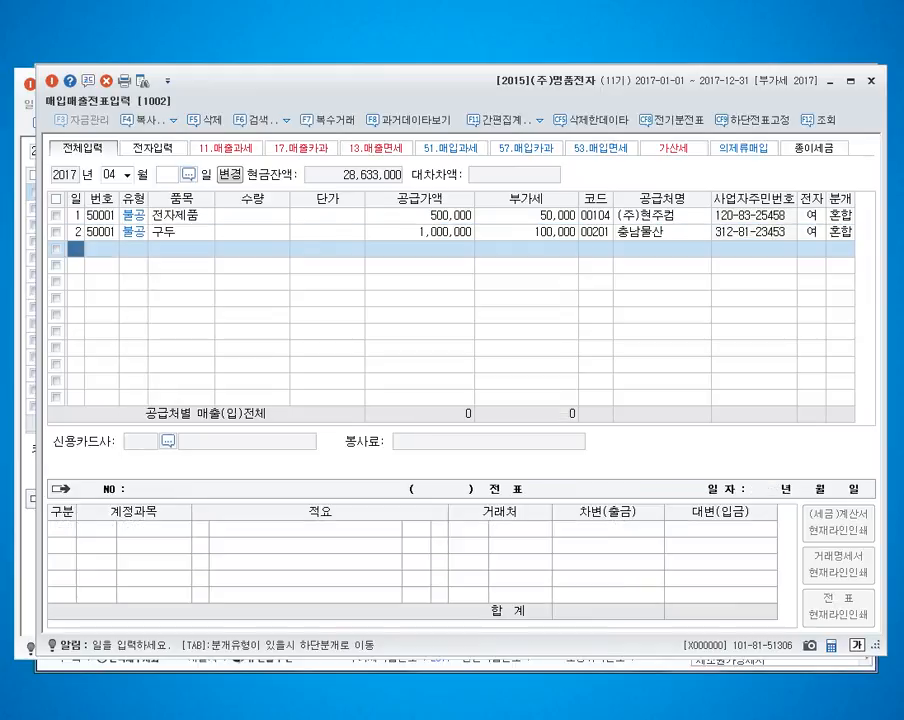
{"action": "key", "text": "Up"}
{"action": "key", "text": "Down"}
{"action": "type", "text": "3"}
{"action": "key", "text": "Return"}
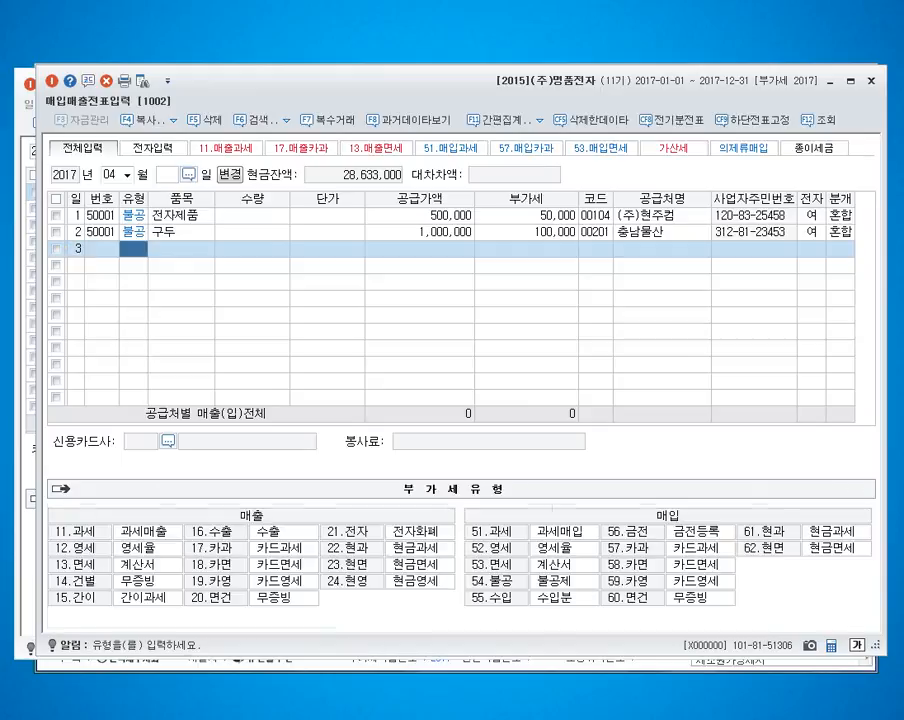
{"action": "type", "text": "54"}
{"action": "key", "text": "Return"}
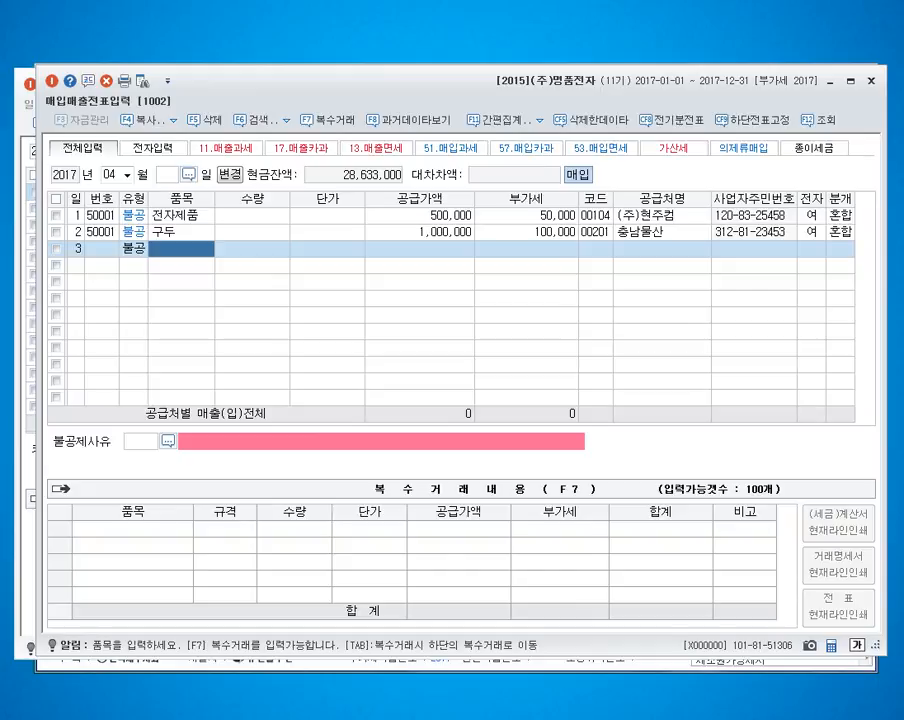
{"action": "type", "text": "송품"}
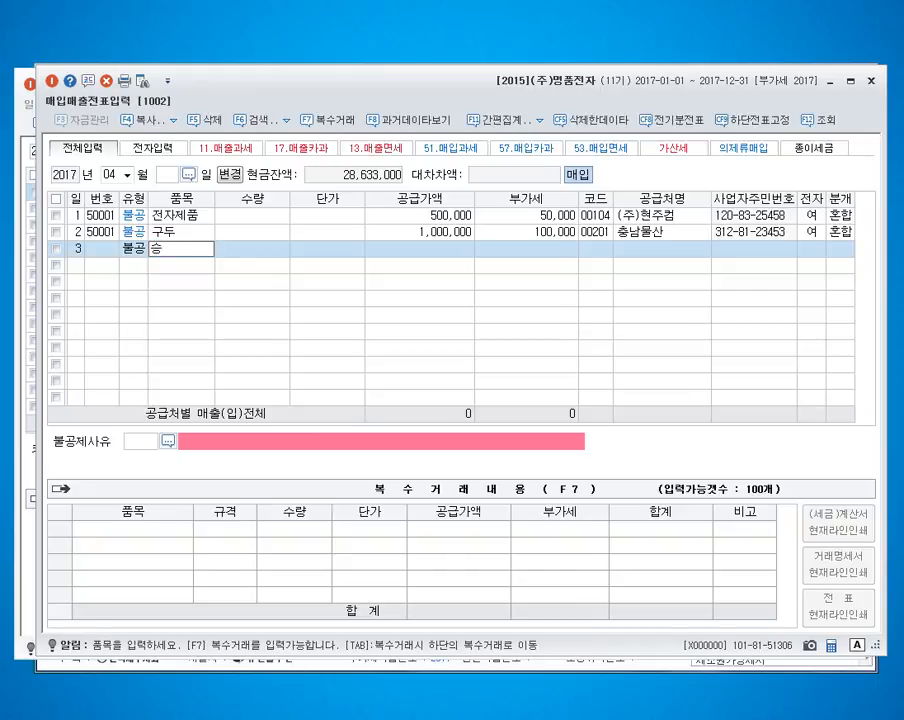
{"action": "type", "text": "차"}
{"action": "key", "text": "Return"}
{"action": "key", "text": "Return"}
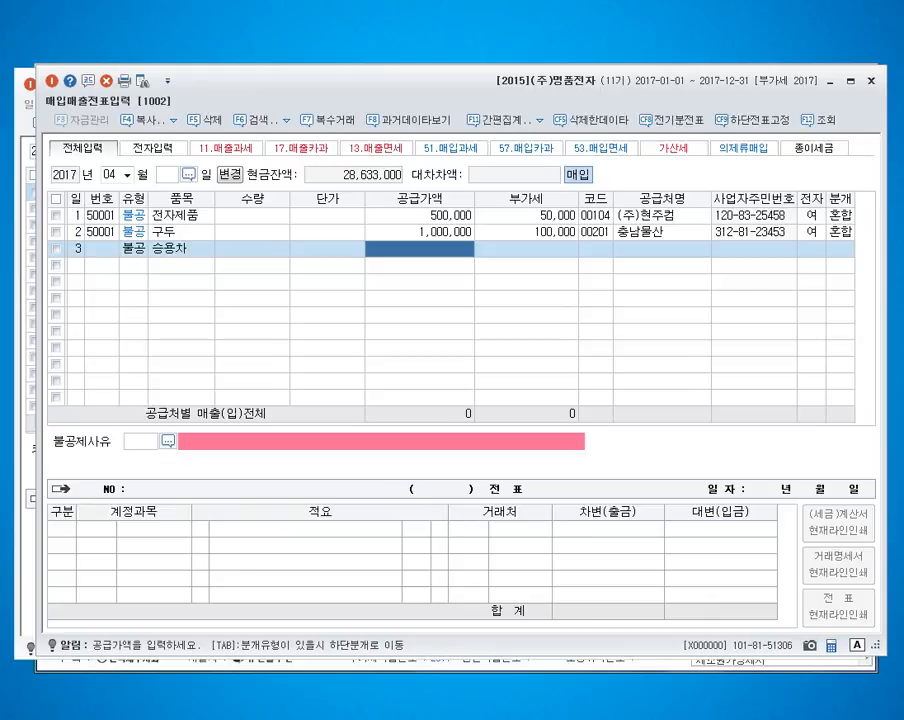
{"action": "type", "text": "14,000,000"}
Step: Assign supplier 미진상사 to the April 3 승용차 purchase and mark it as electronic
{"action": "key", "text": "Return"}
{"action": "key", "text": "Return"}
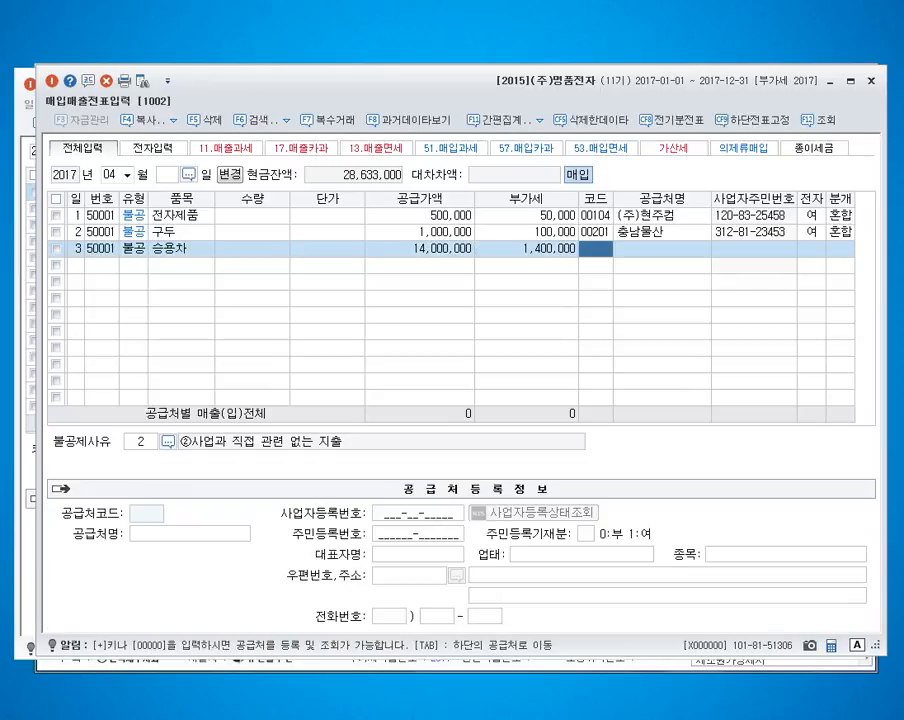
{"action": "type", "text": "미진"}
{"action": "key", "text": "Return"}
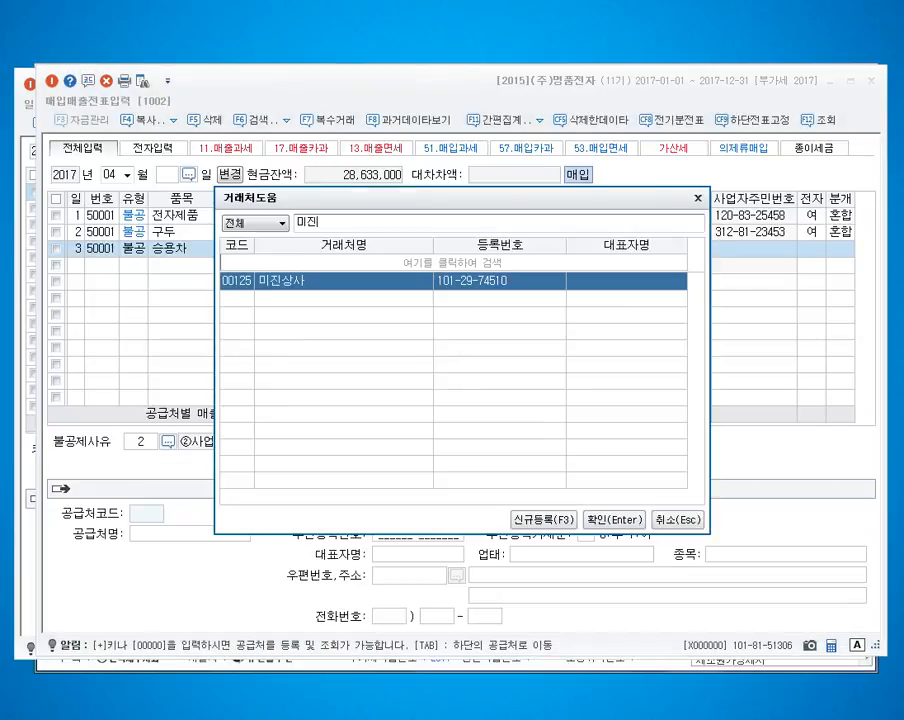
{"action": "key", "text": "Return"}
{"action": "key", "text": "Return"}
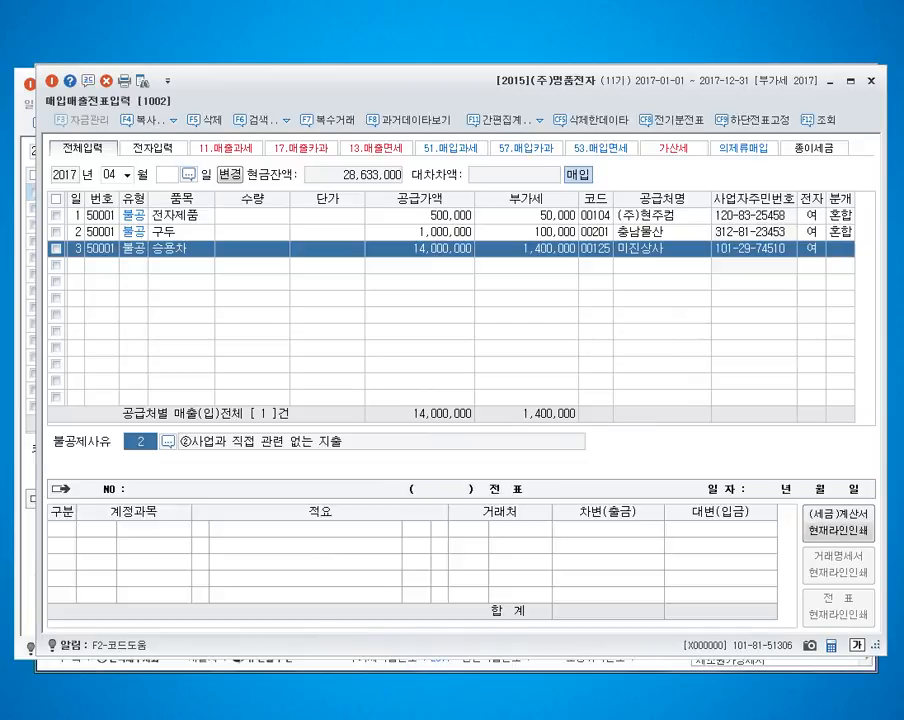
Step: Set the April 3 non-deduction reason to 3 비영업용 소형승용자동차 구입·유지 및 임차 and choose the 혼합 journal type
{"action": "key", "text": "F2"}
{"action": "key", "text": "Down"}
{"action": "key", "text": "Down"}
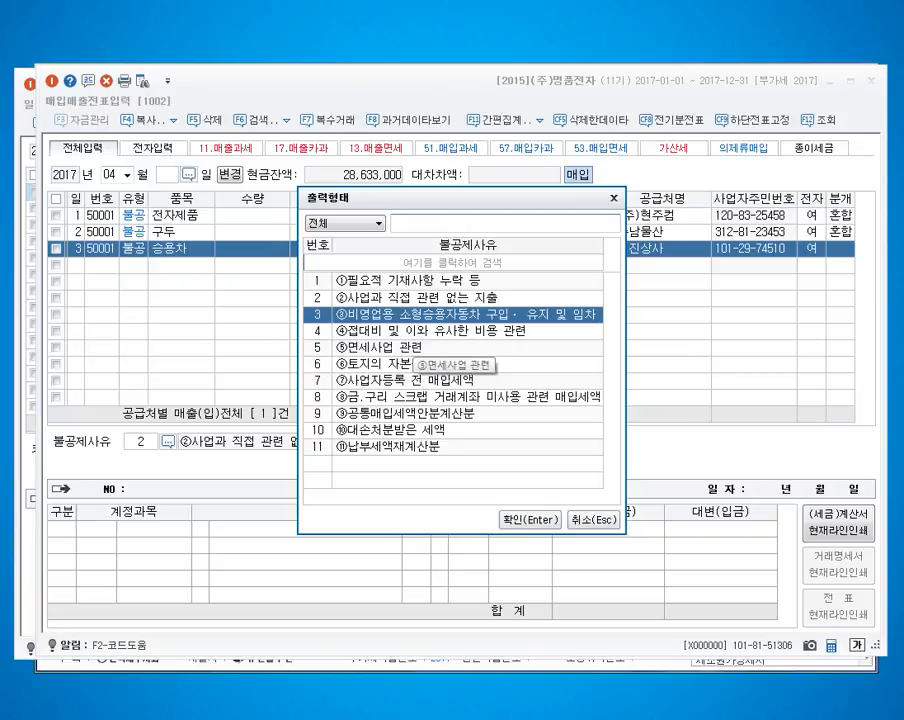
{"action": "key", "text": "Return"}
{"action": "key", "text": "Return"}
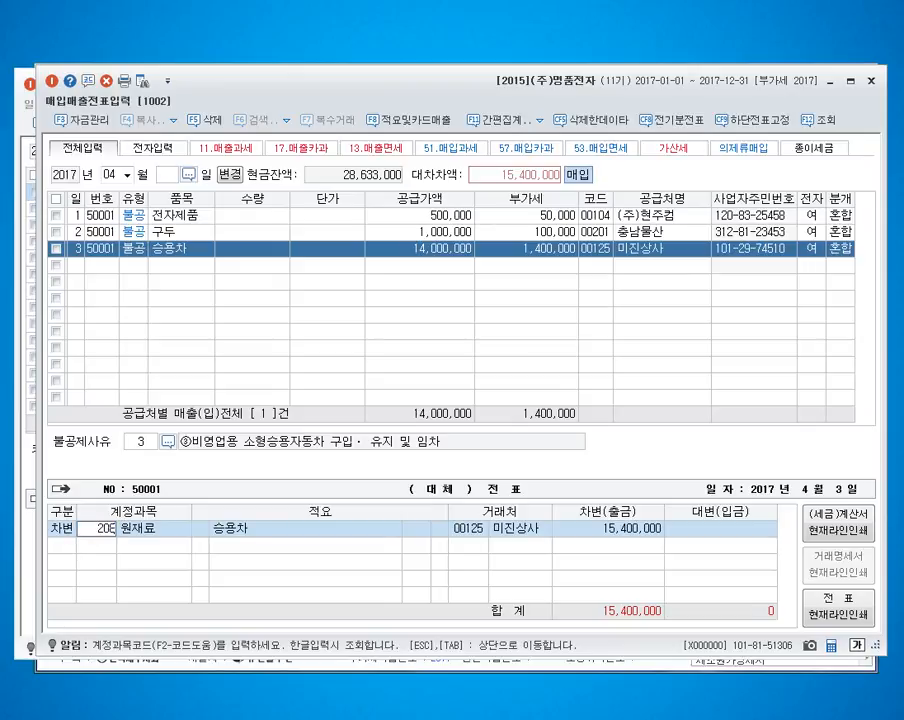
Step: Debit the April 3 purchase to 208 차량운반구 and accept the fixed-asset quick registration for 승용차
{"action": "type", "text": "0208"}
{"action": "key", "text": "Return"}
{"action": "key", "text": "Return"}
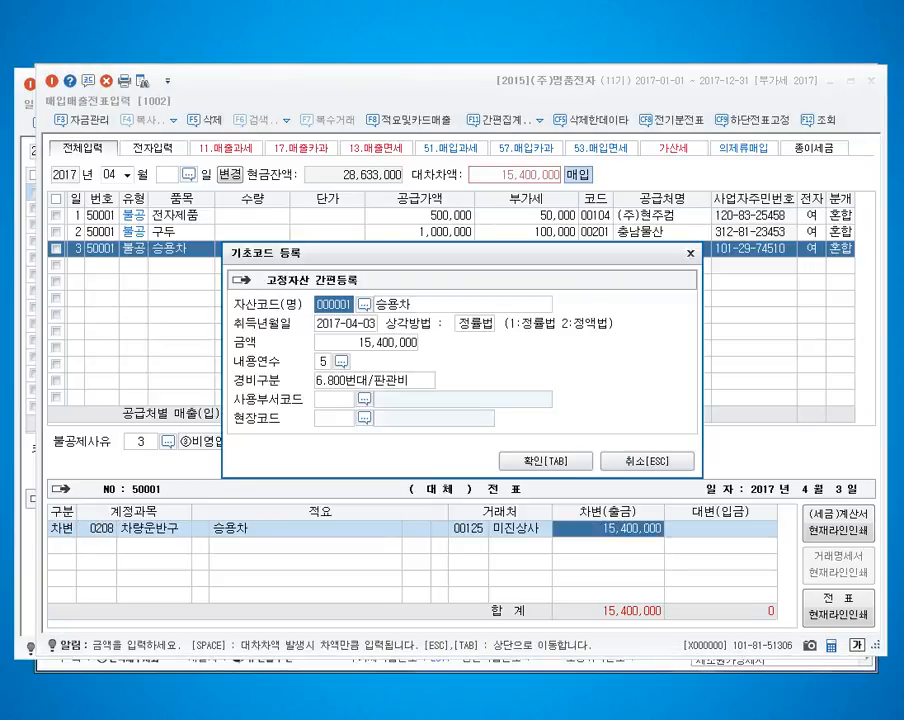
{"action": "key", "text": "Tab"}
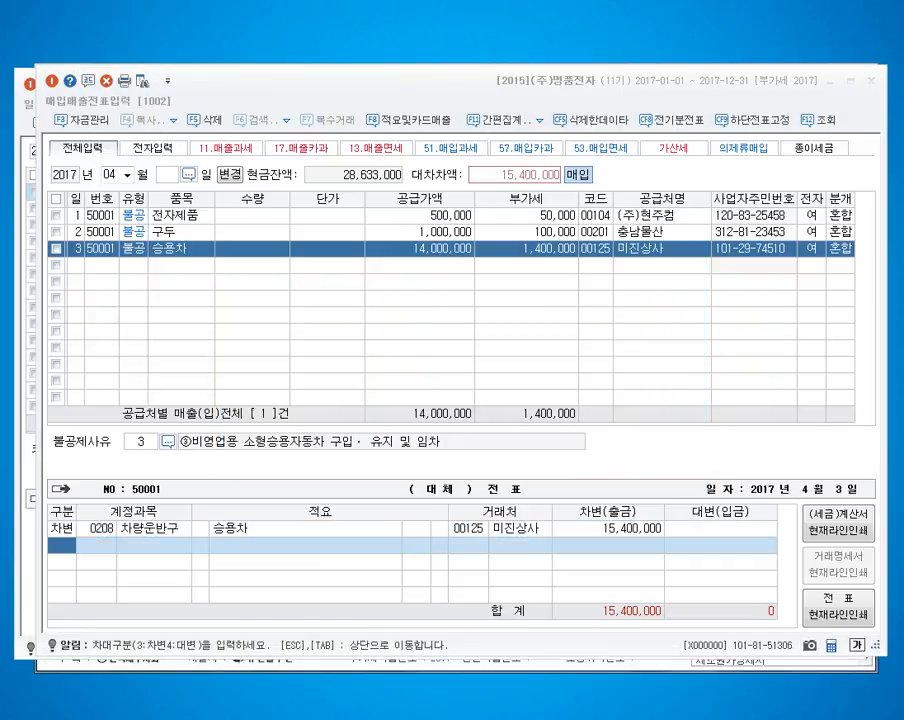
Step: Credit 253 미지급금 for 15,400,000 to complete the April 3 voucher
{"action": "type", "text": "4"}
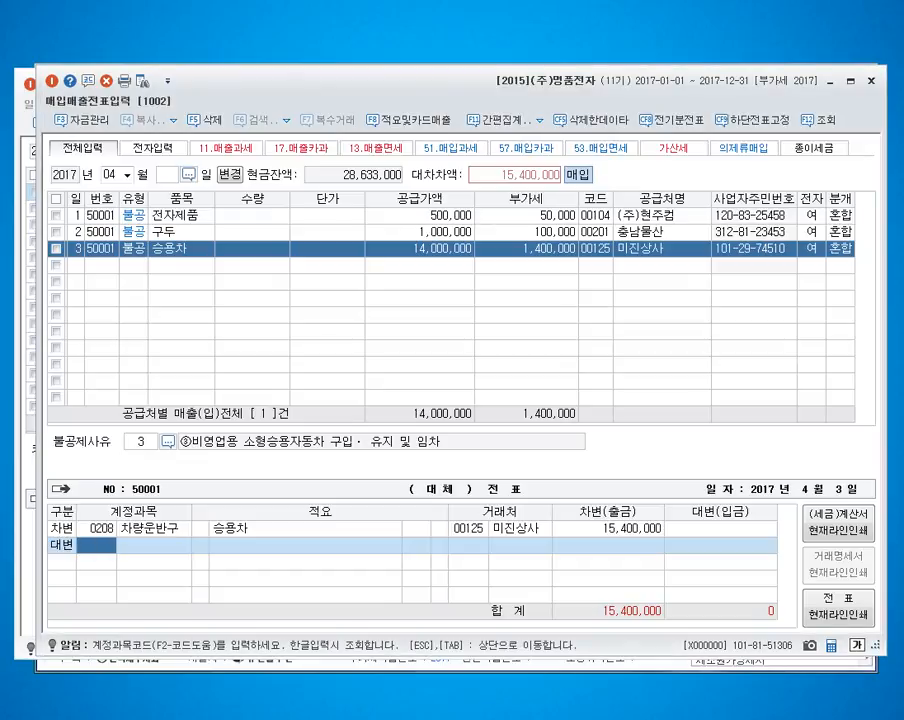
{"action": "type", "text": "253"}
{"action": "key", "text": "Return"}
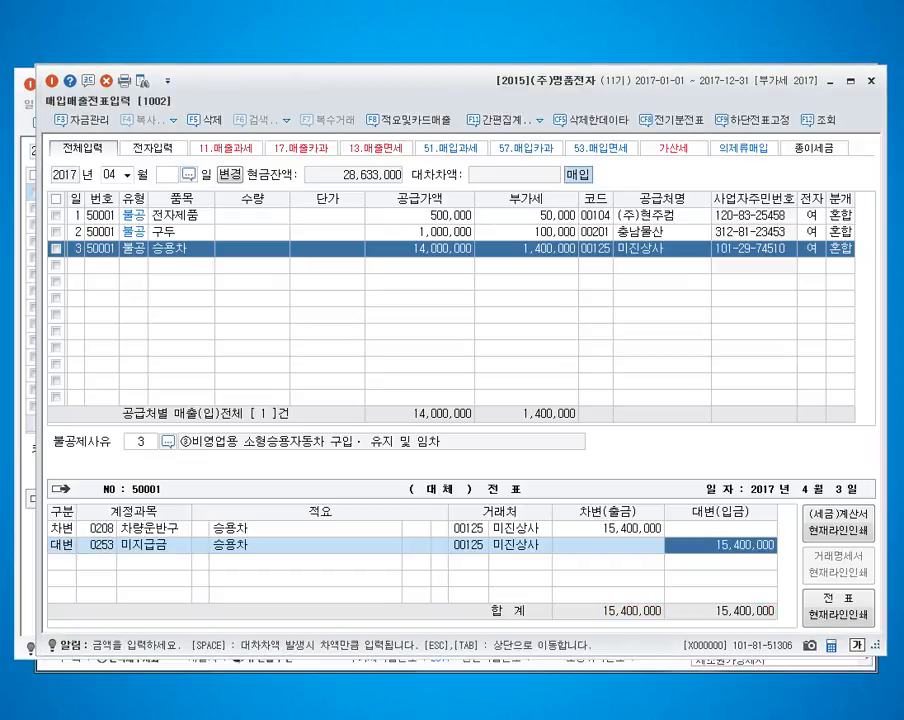
{"action": "key", "text": "Return"}
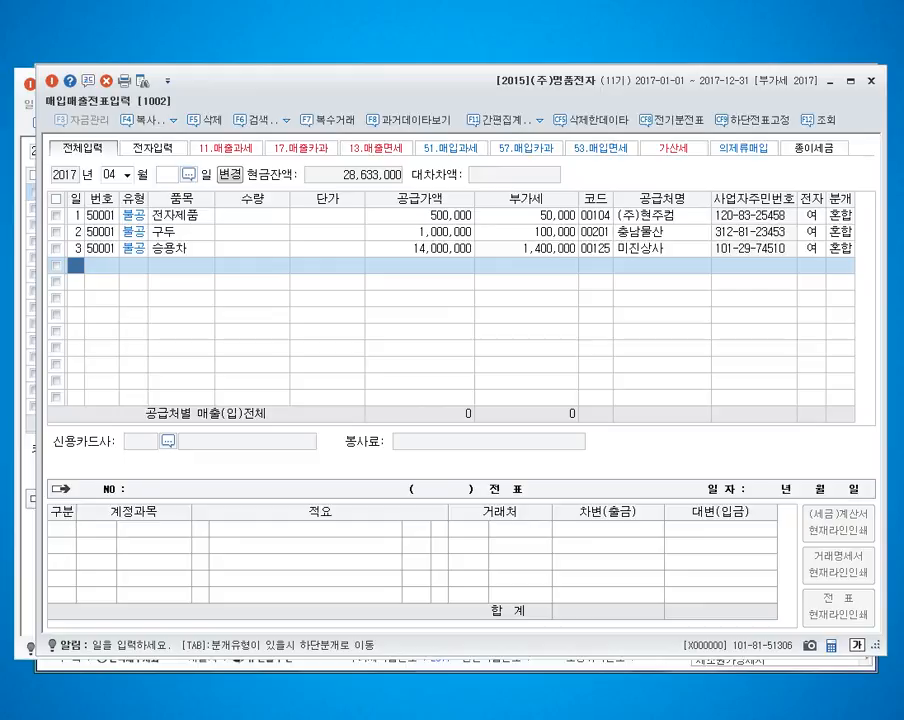
Step: Enter an April 4 type 54 불공 purchase of 렌탈비 with supply value 300,000
{"action": "key", "text": "Escape"}
{"action": "type", "text": "4"}
{"action": "key", "text": "Return"}
{"action": "type", "text": "54"}
{"action": "key", "text": "Return"}
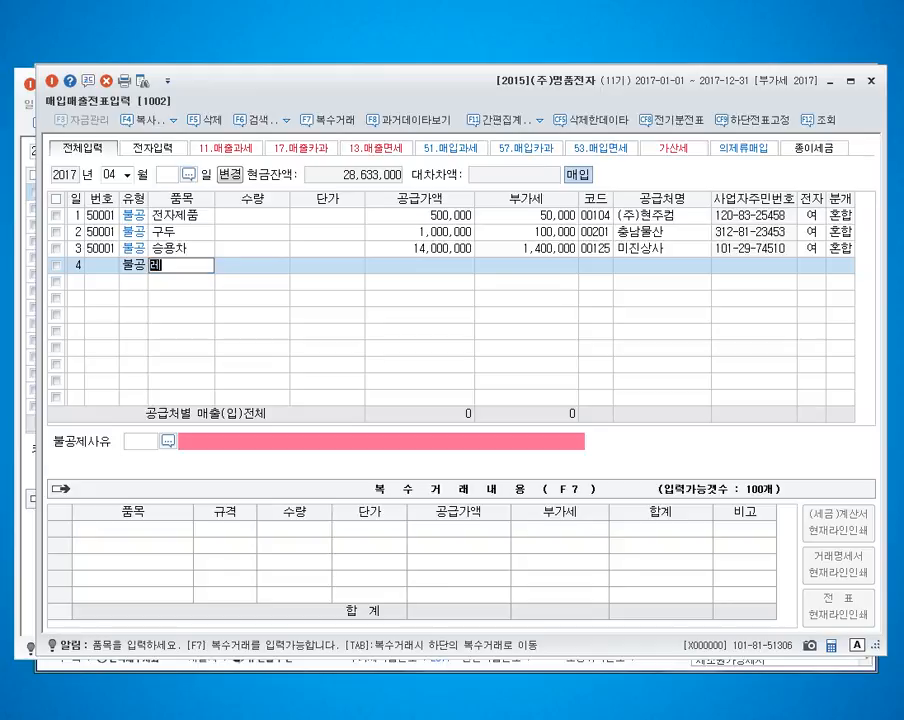
{"action": "type", "text": "렌탈비"}
{"action": "key", "text": "Return"}
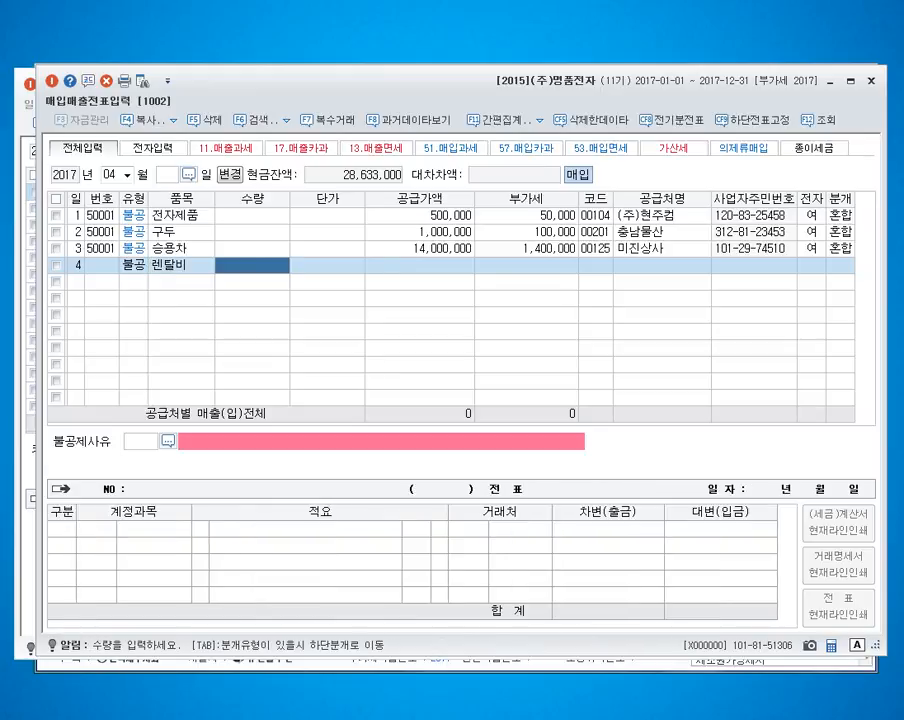
{"action": "key", "text": "Return"}
{"action": "type", "text": "3000000"}
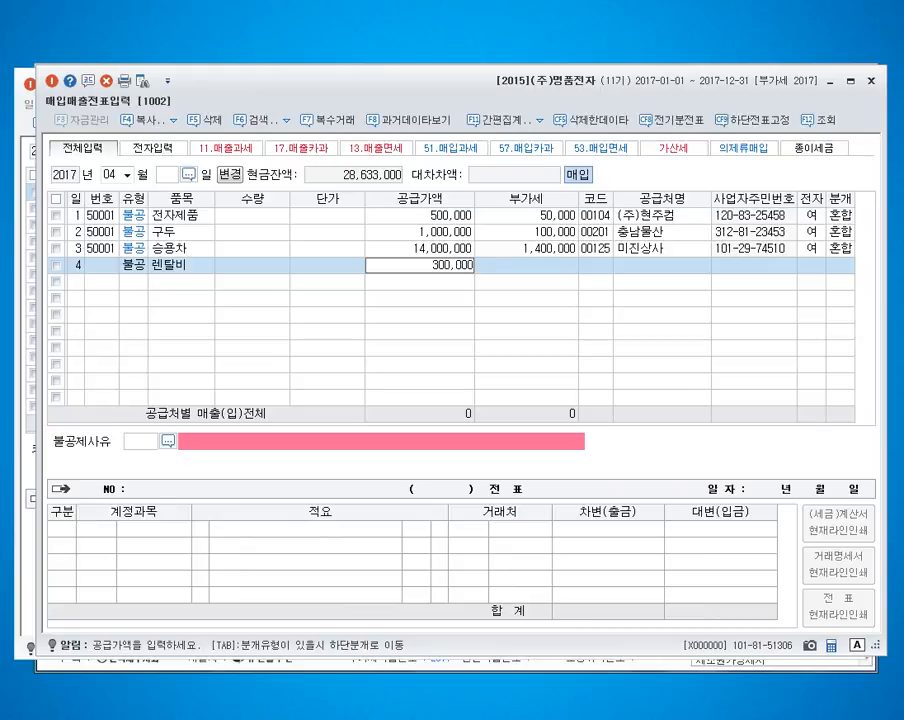
{"action": "key", "text": "Return"}
{"action": "key", "text": "Return"}
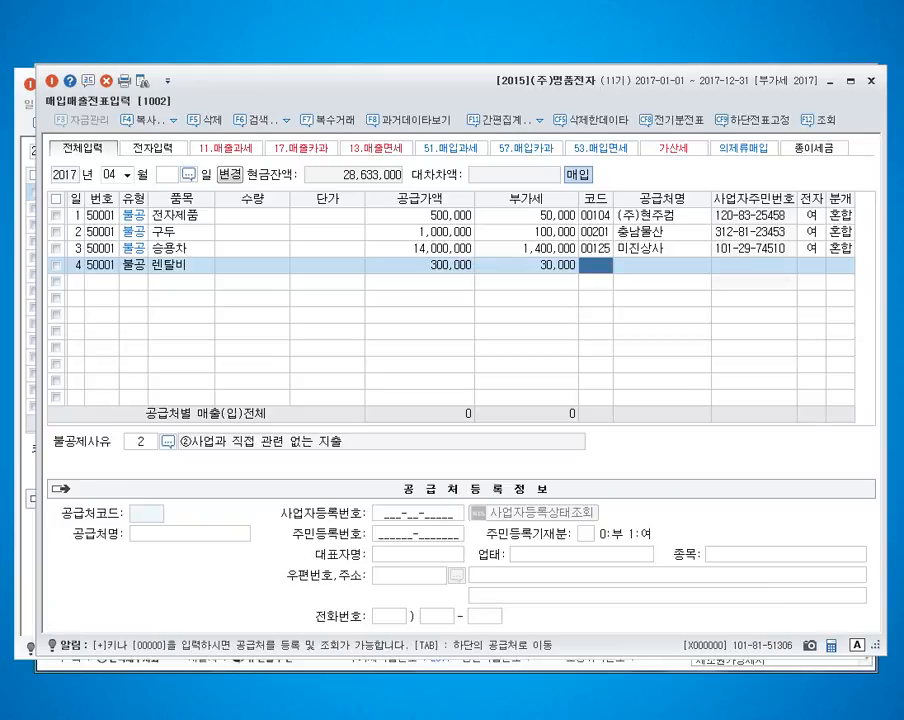
Step: Assign supplier 영등포 카서비스 to the April 4 렌탈비 purchase and mark it as electronic
{"action": "key", "text": "F2"}
{"action": "type", "text": "영등ㅍ"}
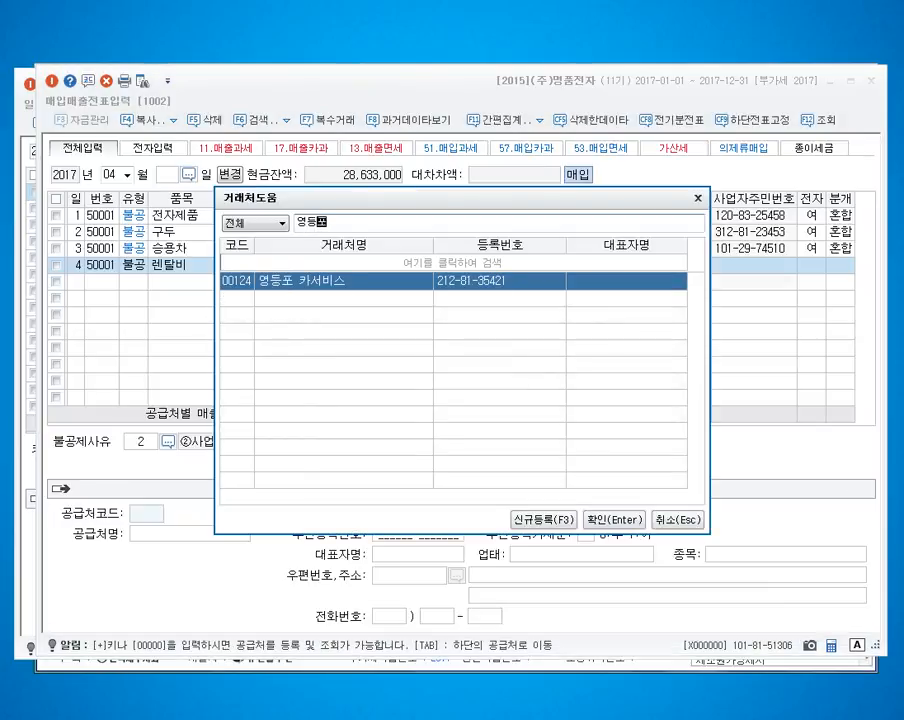
{"action": "key", "text": "Return"}
{"action": "key", "text": "Return"}
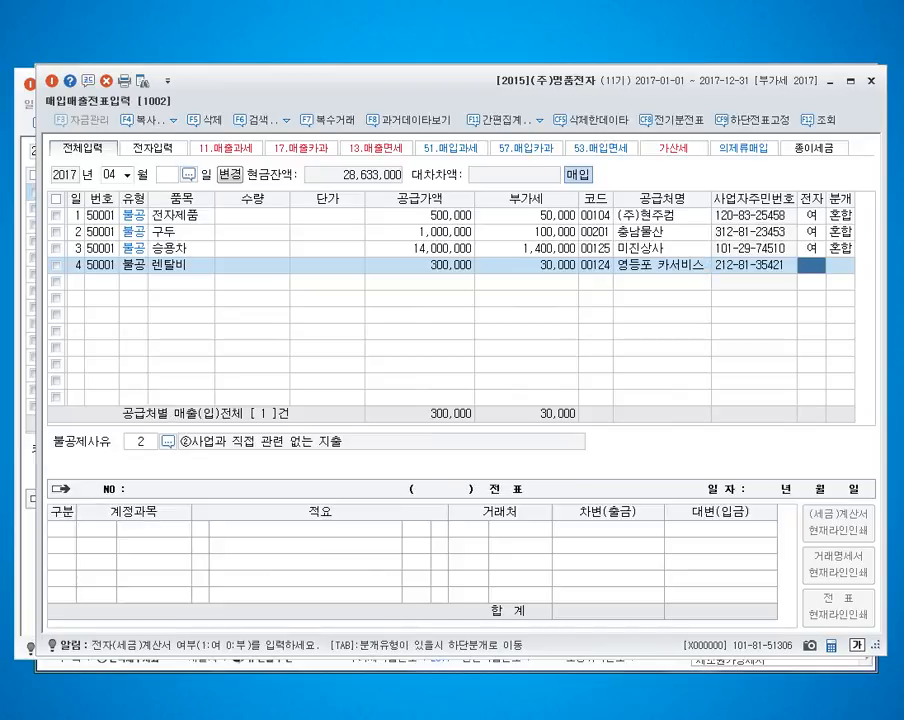
{"action": "type", "text": "1"}
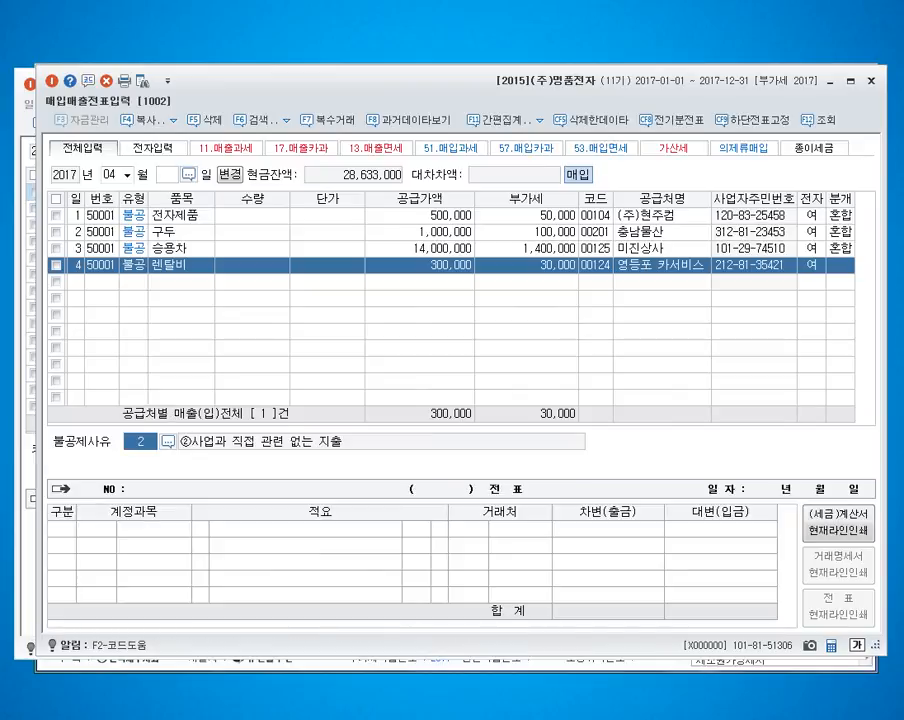
Step: Set the April 4 purchase's non-deduction reason to 3 비영업용 소형승용자동차 구입·유지 및 임차
{"action": "key", "text": "F2"}
{"action": "key", "text": "Down"}
{"action": "key", "text": "Down"}
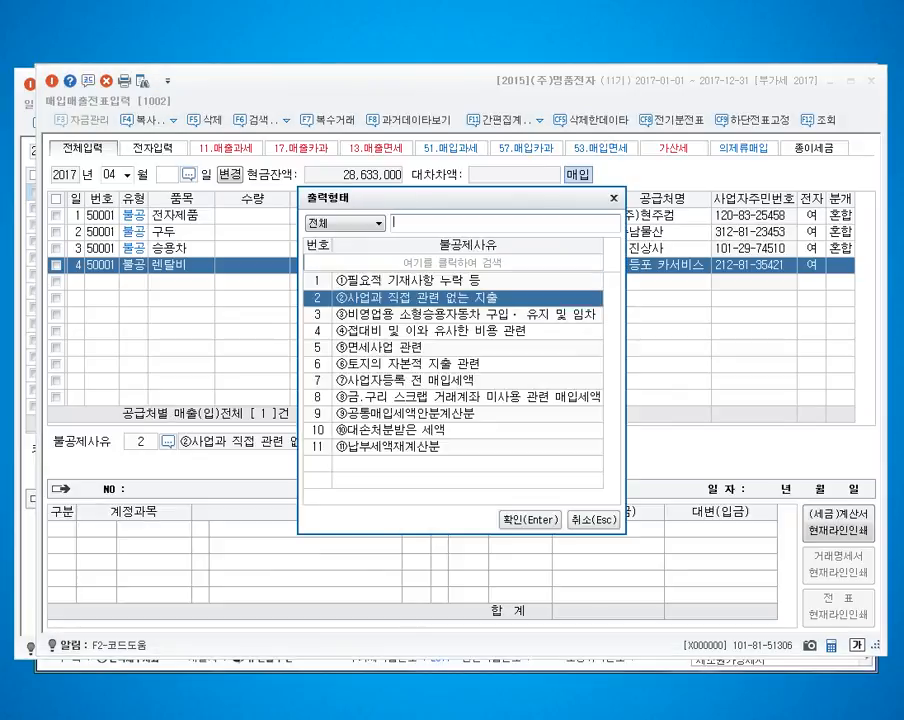
{"action": "key", "text": "Return"}
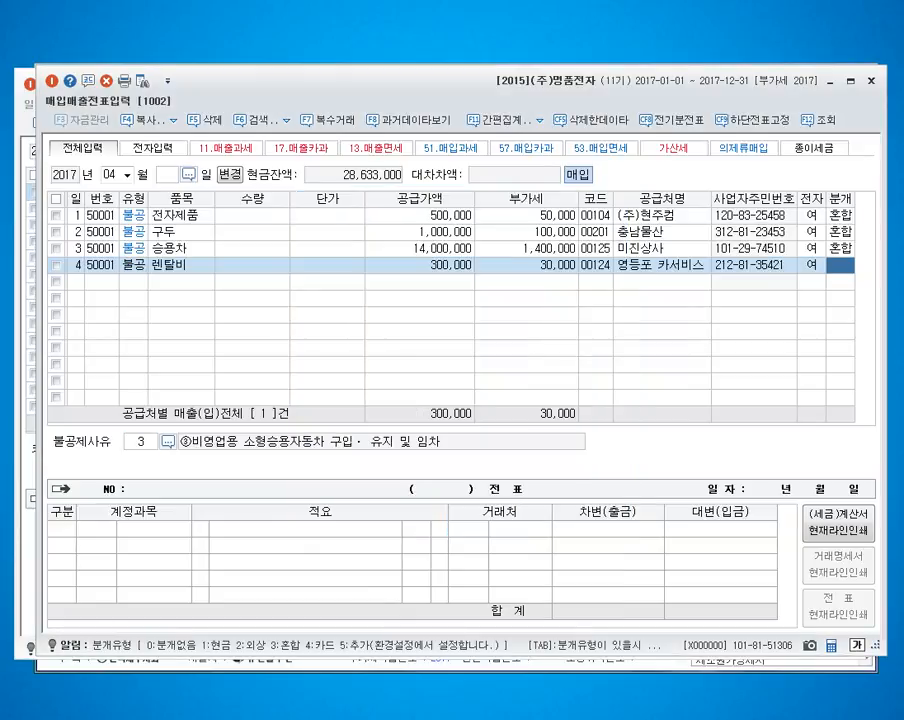
Step: Set the April 4 렌탈비 purchase to a mixed entry (3 혼합) and debit 819 임차료 for 330,000
{"action": "type", "text": "3"}
{"action": "key", "text": "Return"}
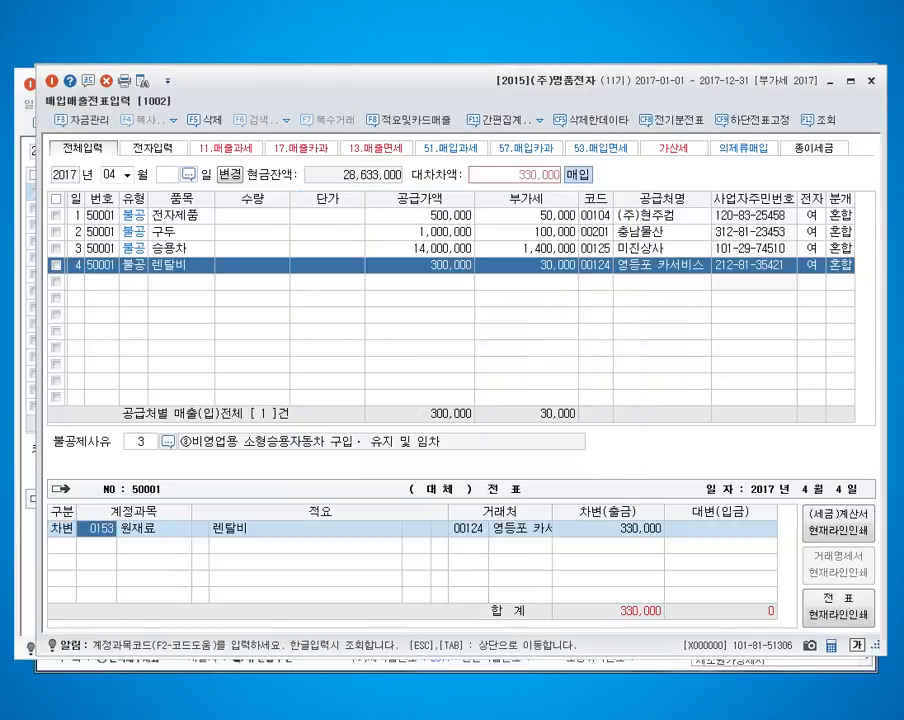
{"action": "type", "text": "819"}
{"action": "key", "text": "Return"}
Step: Credit 101 현금 for 330,000 to complete the April 4 voucher
{"action": "key", "text": "Return"}
{"action": "type", "text": "41"}
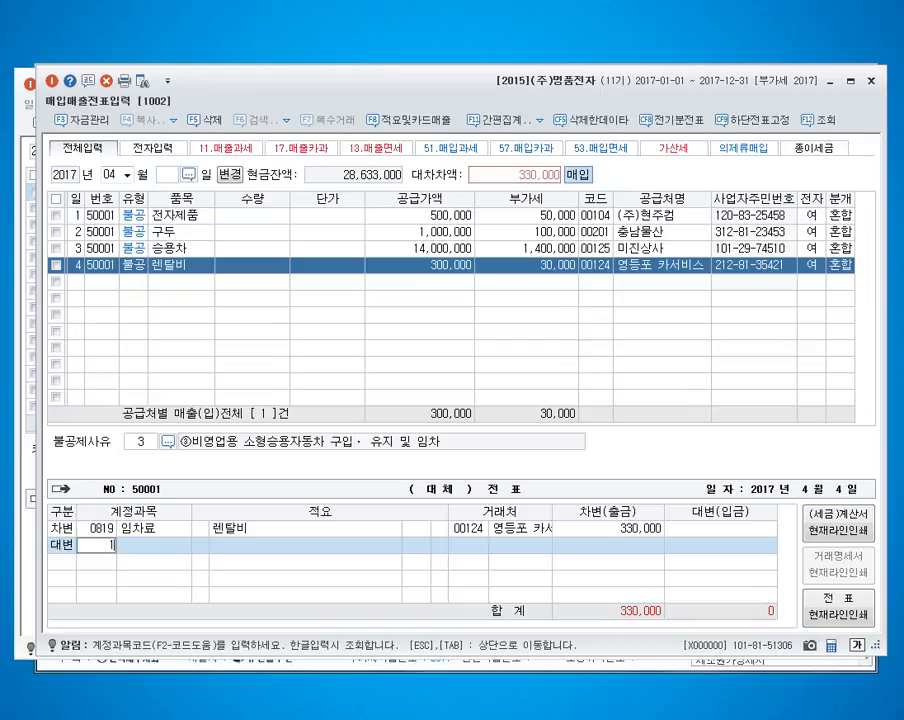
{"action": "type", "text": "01"}
{"action": "key", "text": "Return"}
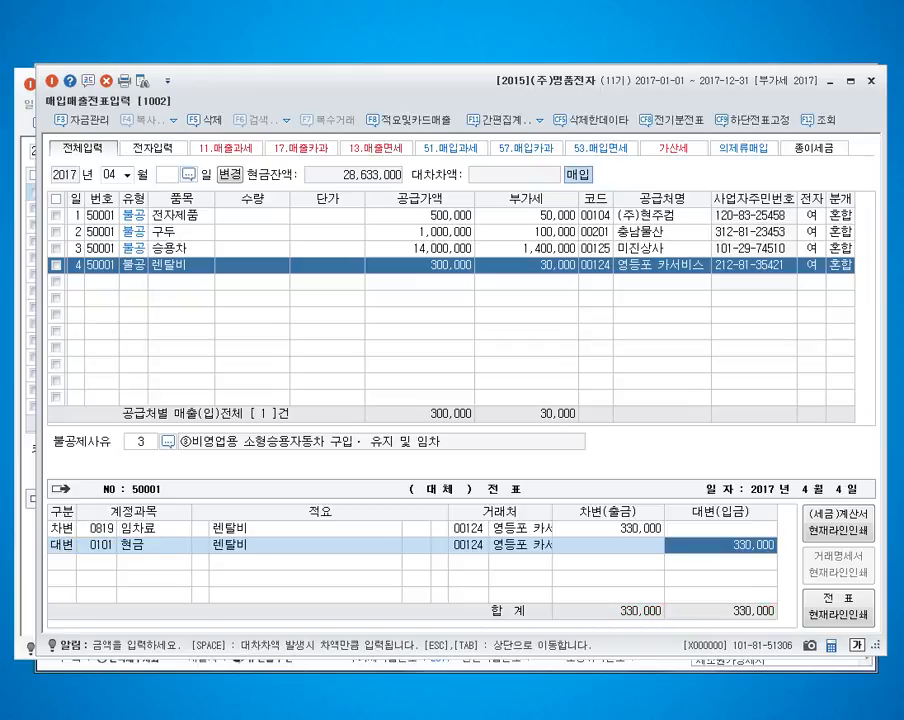
{"action": "key", "text": "Return"}
Step: Enter an April 5 type 54 불공 purchase of 에어컨 with supply value 700,000
{"action": "type", "text": "5"}
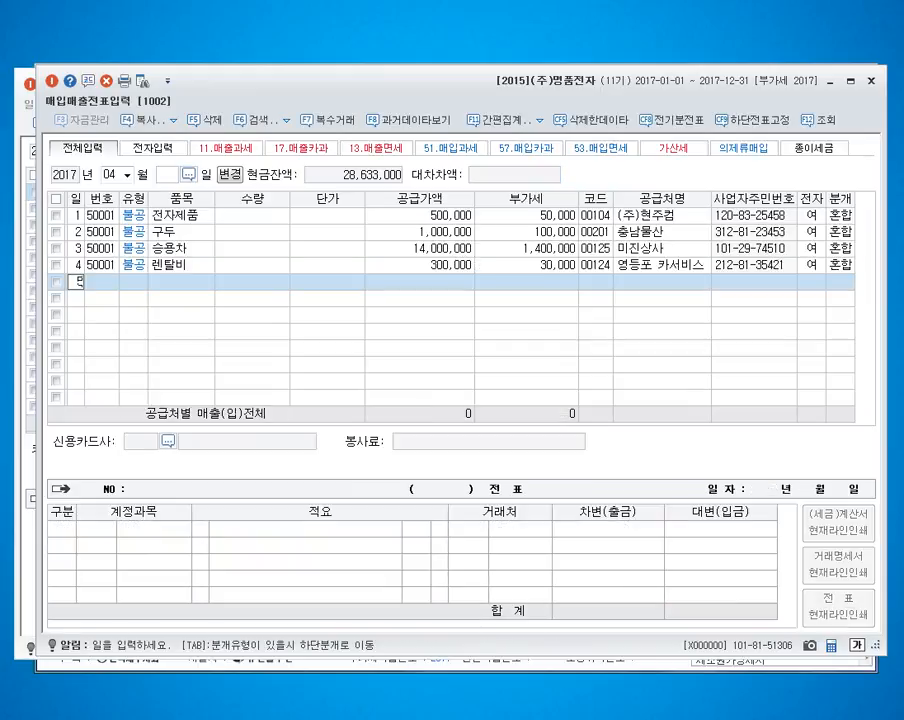
{"action": "key", "text": "Return"}
{"action": "type", "text": "54"}
{"action": "key", "text": "Return"}
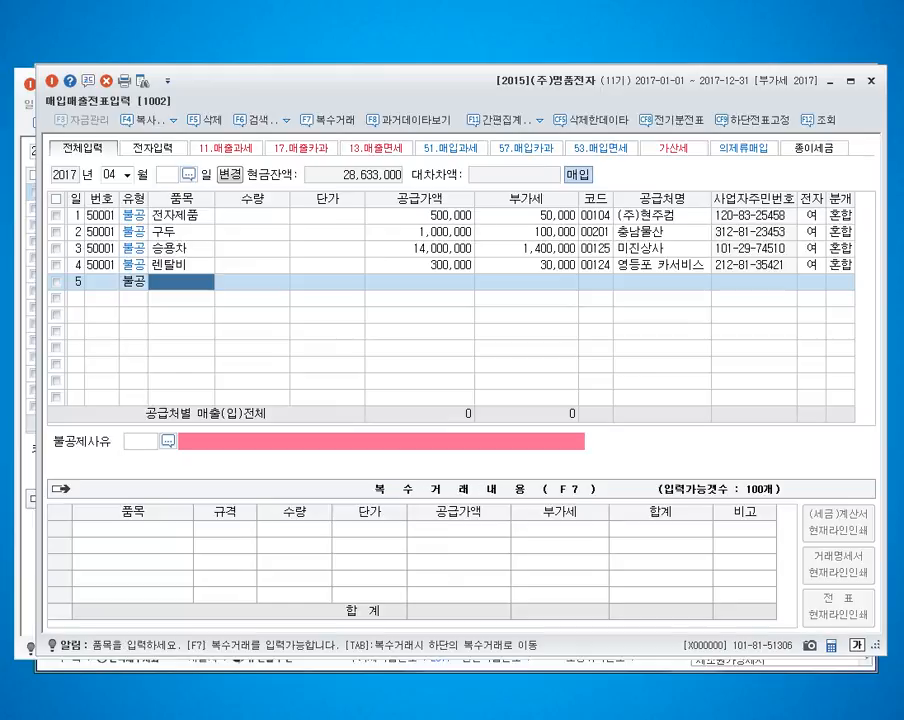
{"action": "type", "text": "에어컨"}
{"action": "key", "text": "Return"}
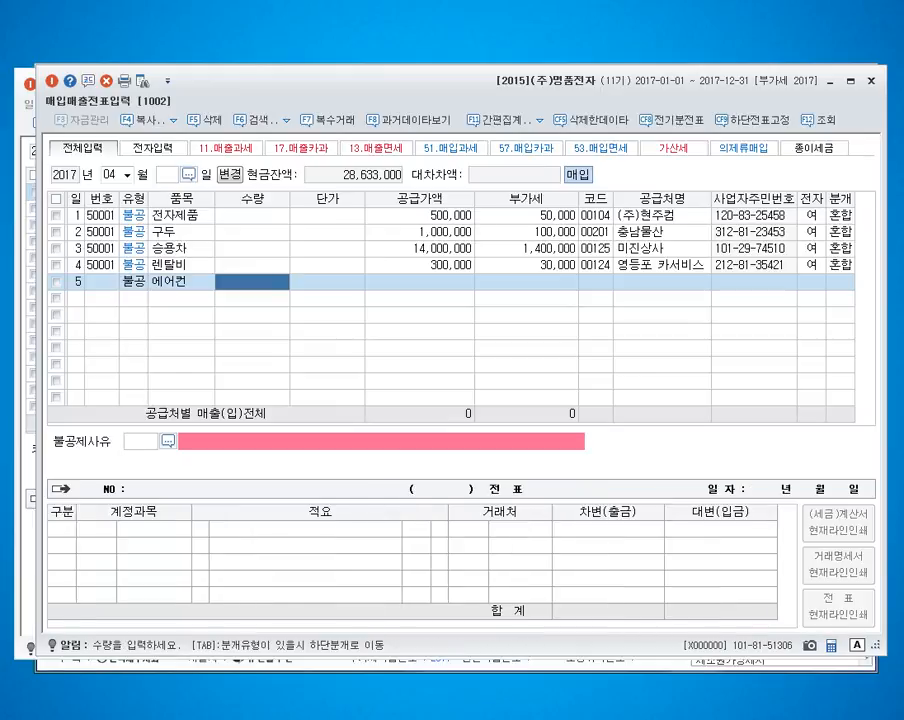
{"action": "key", "text": "Return"}
{"action": "key", "text": "Return"}
{"action": "type", "text": "7000000"}
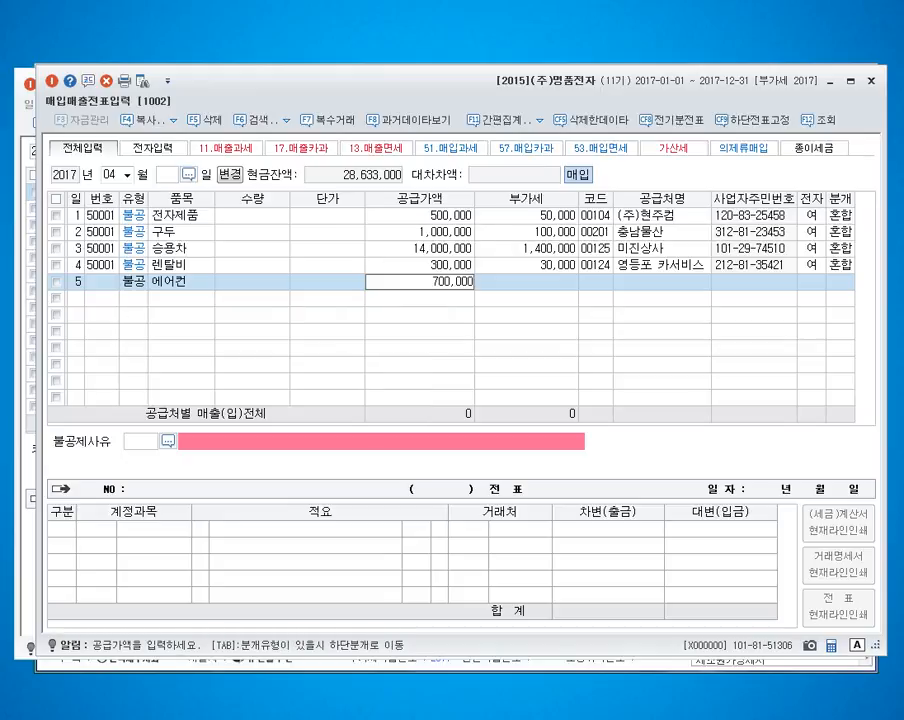
{"action": "key", "text": "Return"}
{"action": "key", "text": "Return"}
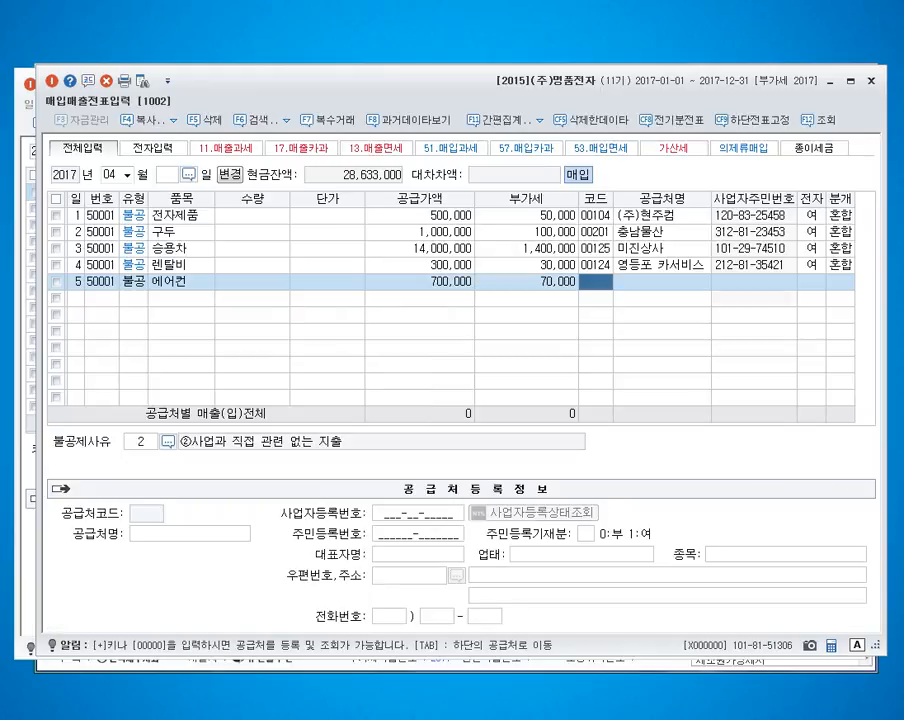
Step: Assign supplier 미진상사 to the 에어컨 purchase, mark it as electronic and accept non-deduction reason 2 사업과 직접 관련 없는 지출
{"action": "type", "text": "미진"}
{"action": "key", "text": "Return"}
{"action": "key", "text": "Return"}
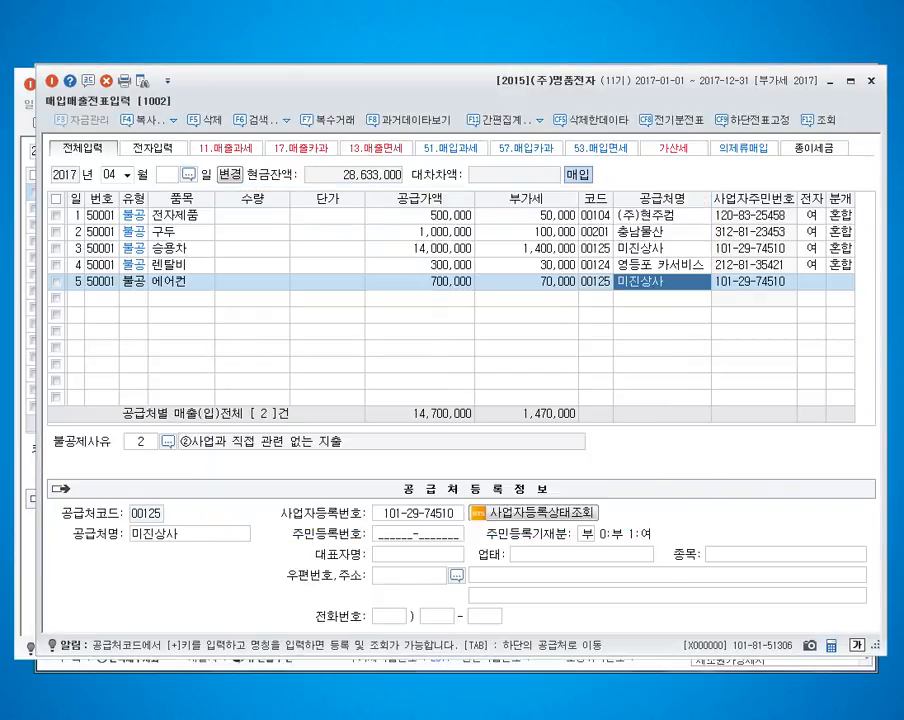
{"action": "key", "text": "Return"}
{"action": "key", "text": "Return"}
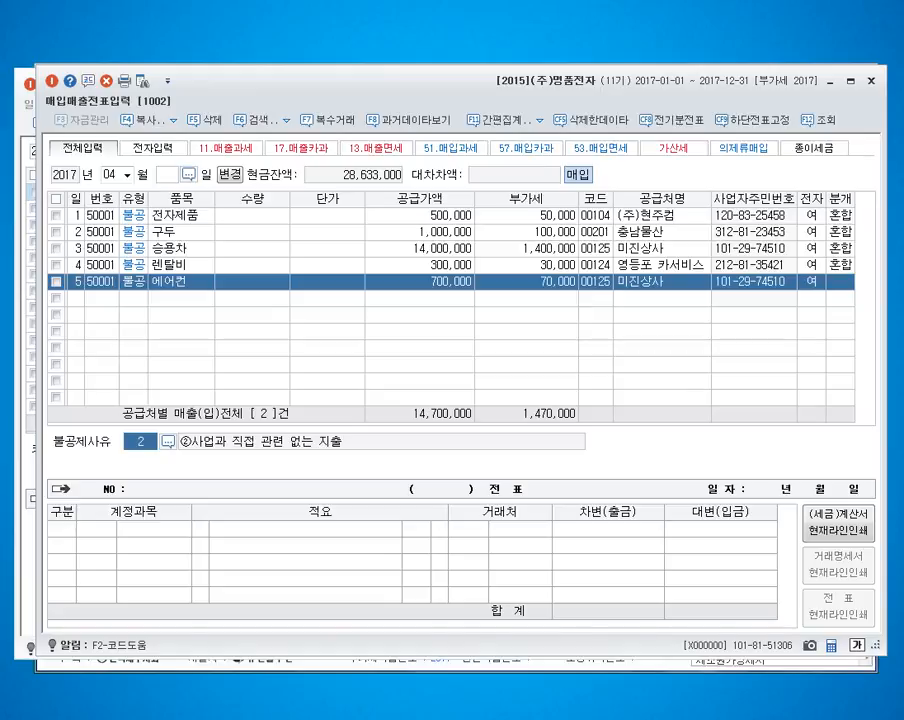
{"action": "key", "text": "Return"}
Step: Set the April 5 purchase to a mixed entry (3 혼합) and debit 134 가지급금 for 770,000
{"action": "type", "text": "3"}
{"action": "key", "text": "Return"}
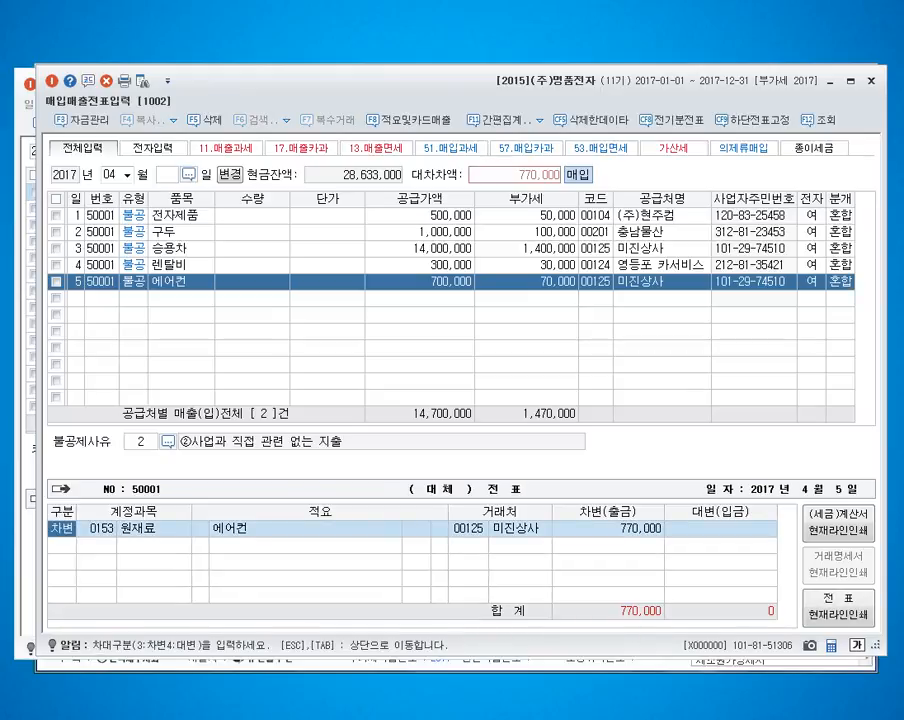
{"action": "key", "text": "Return"}
{"action": "type", "text": "134"}
{"action": "key", "text": "Return"}
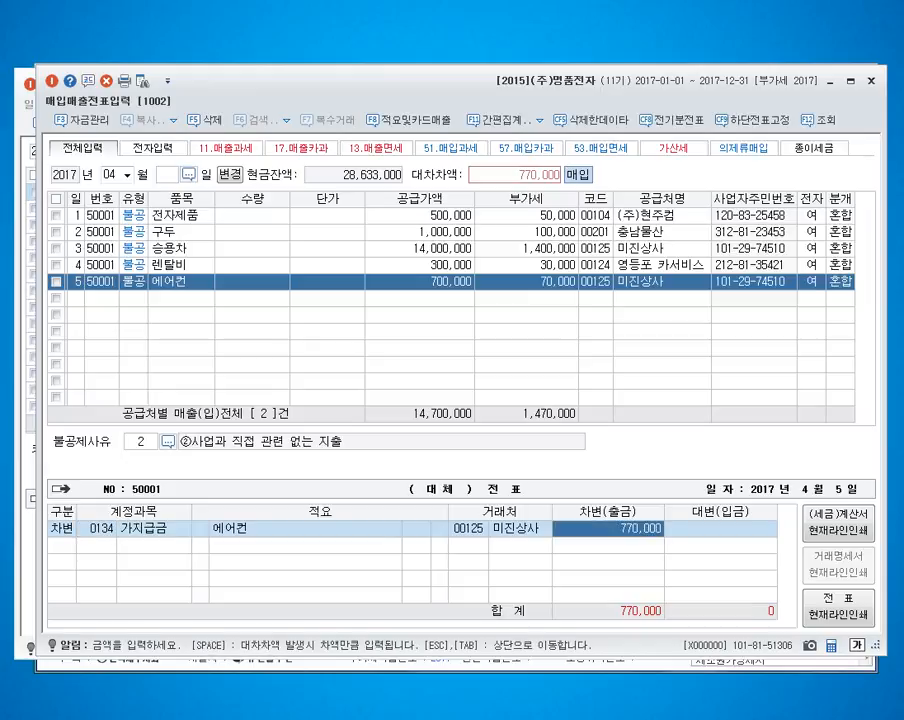
Step: Credit 101 현금 for 770,000 in the April 5 voucher
{"action": "key", "text": "Return"}
{"action": "type", "text": "4101"}
{"action": "key", "text": "Return"}
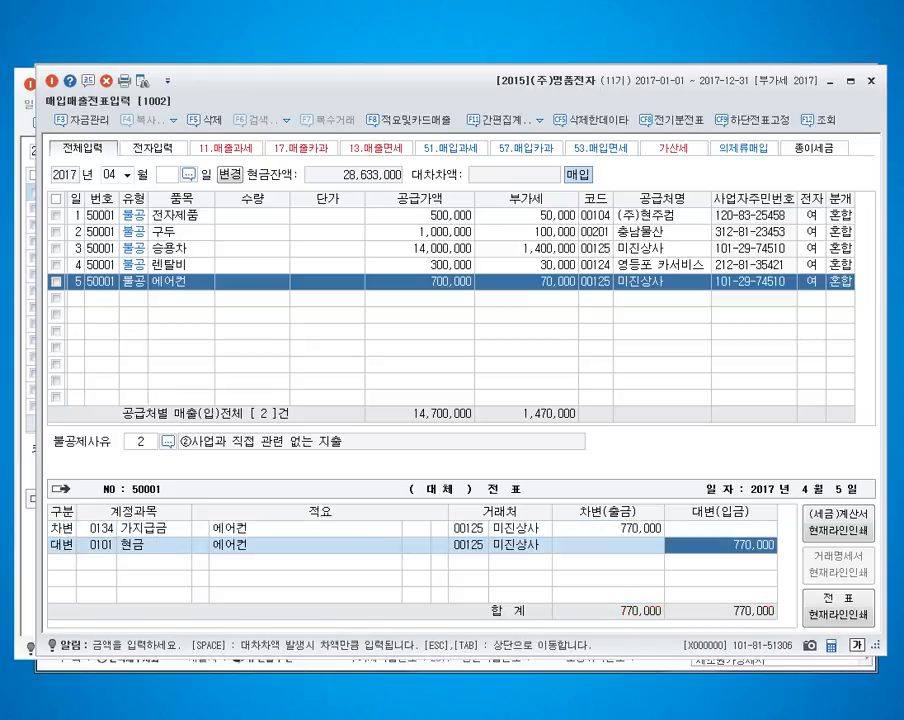
Step: Change the 거래처 on the April 5 가지급금 debit line to the individual who received the advance, and finish the voucher
{"action": "key", "text": "Up"}
{"action": "key", "text": "Left"}
{"action": "key", "text": "Left"}
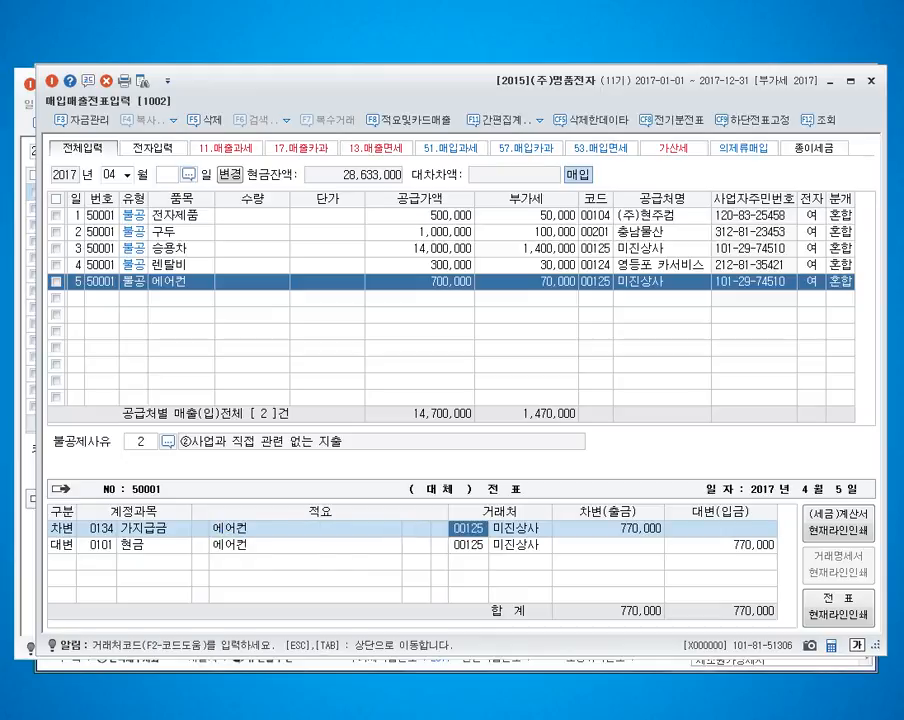
{"action": "type", "text": "홍길"}
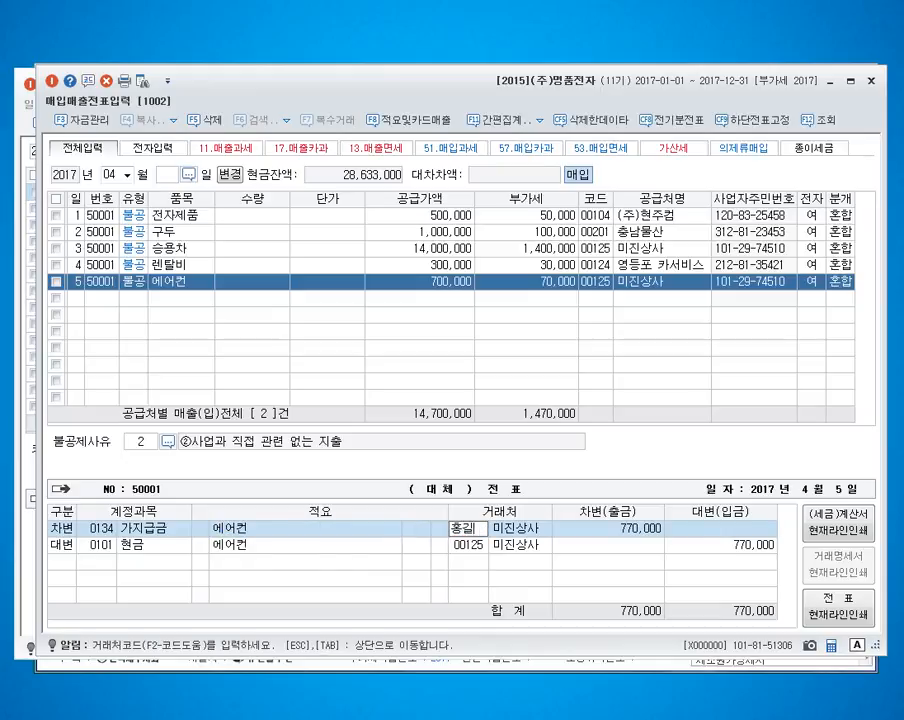
{"action": "key", "text": "Return"}
{"action": "key", "text": "Return"}
{"action": "key", "text": "Return"}
{"action": "key", "text": "Return"}
{"action": "key", "text": "Return"}
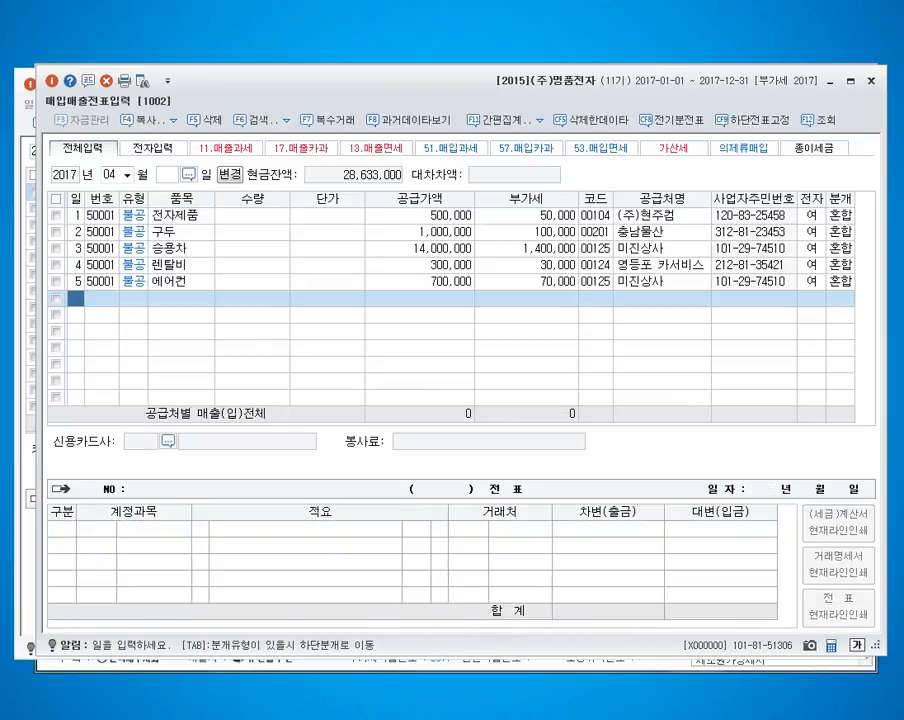
Step: Enter an April 6 type 54 불공 purchase of 수수료 with supply value 1,600,000
{"action": "type", "text": "6"}
{"action": "key", "text": "Return"}
{"action": "type", "text": "54"}
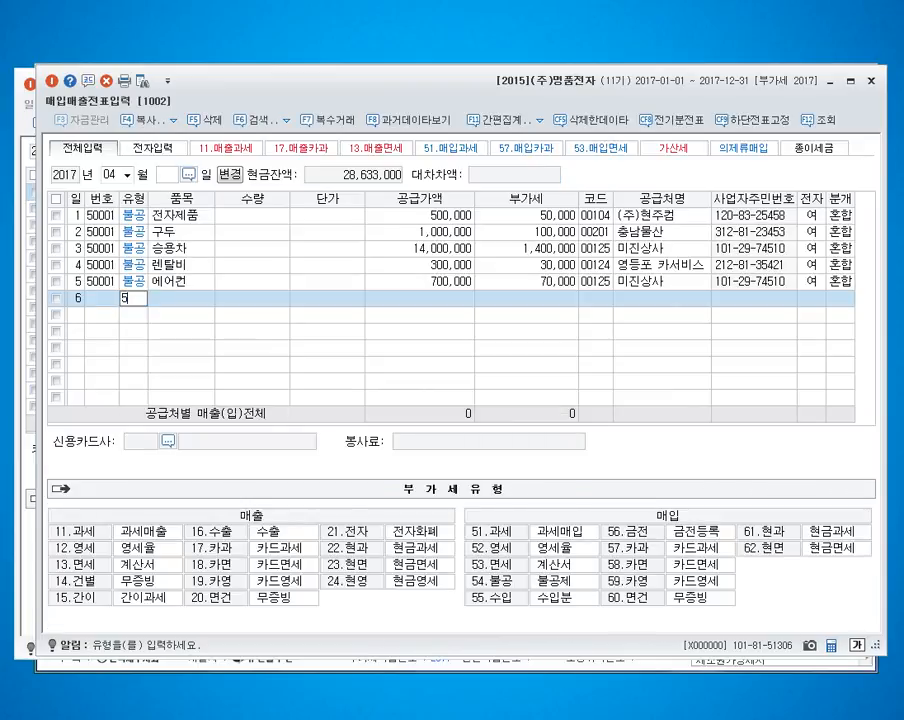
{"action": "key", "text": "Return"}
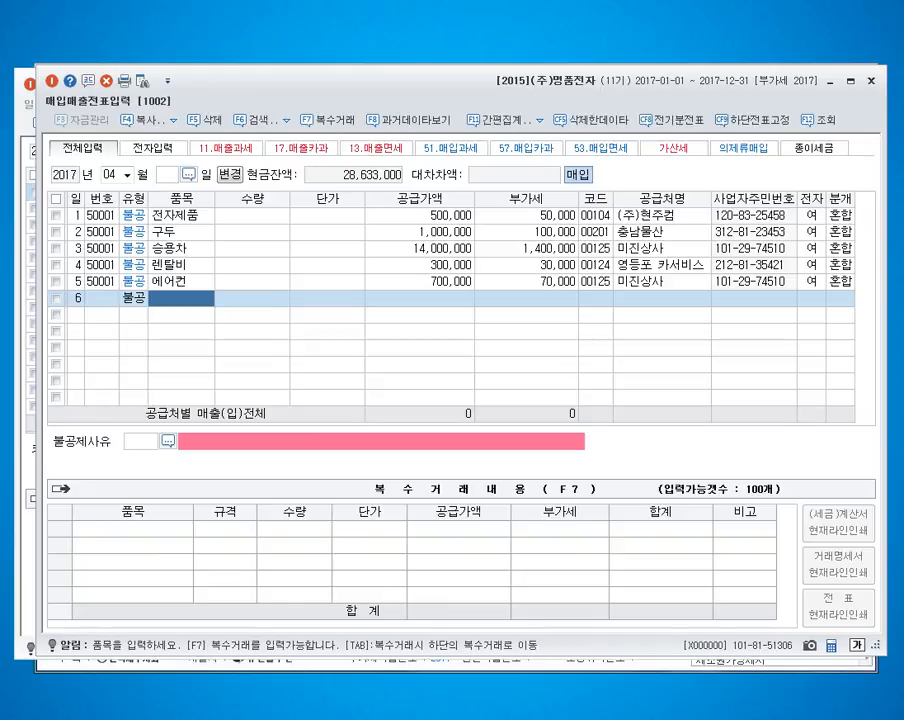
{"action": "type", "text": "수수료"}
{"action": "key", "text": "Return"}
{"action": "key", "text": "Return"}
{"action": "key", "text": "Return"}
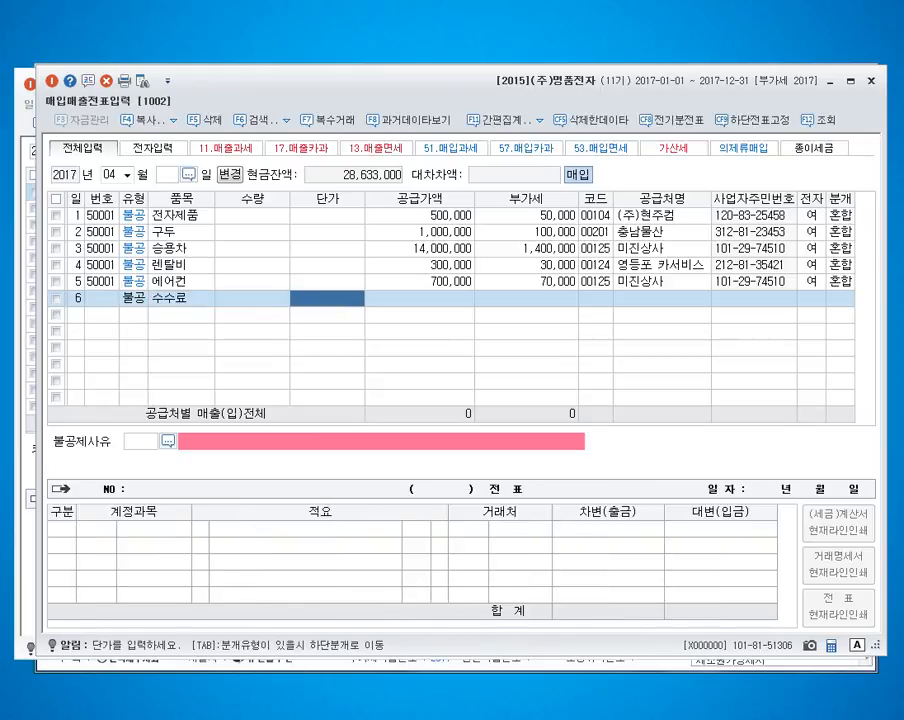
{"action": "type", "text": "1600000"}
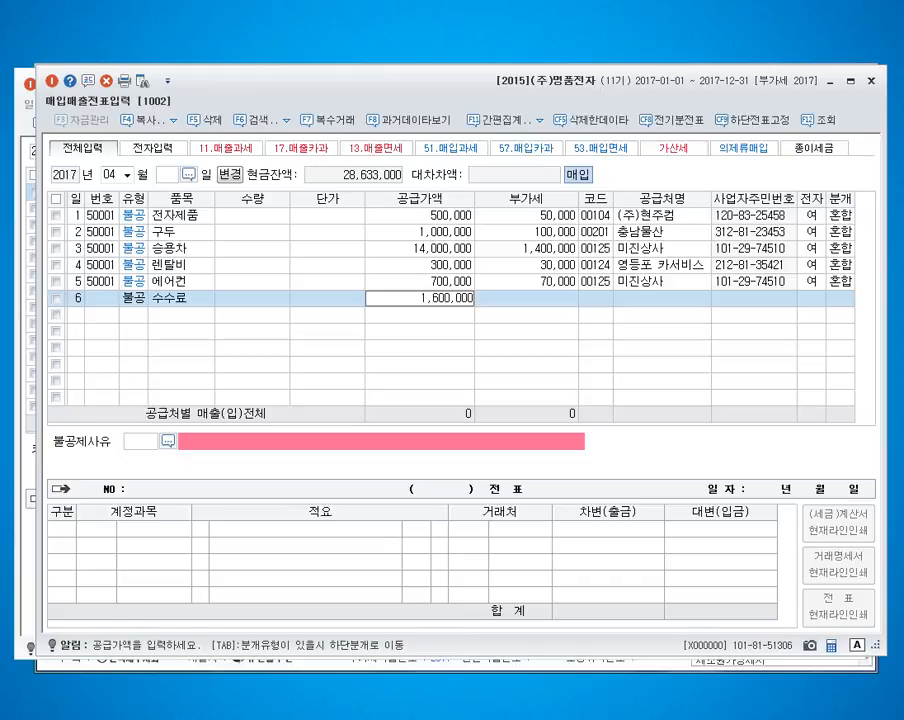
{"action": "key", "text": "Return"}
{"action": "key", "text": "Return"}
{"action": "type", "text": "광양컨"}
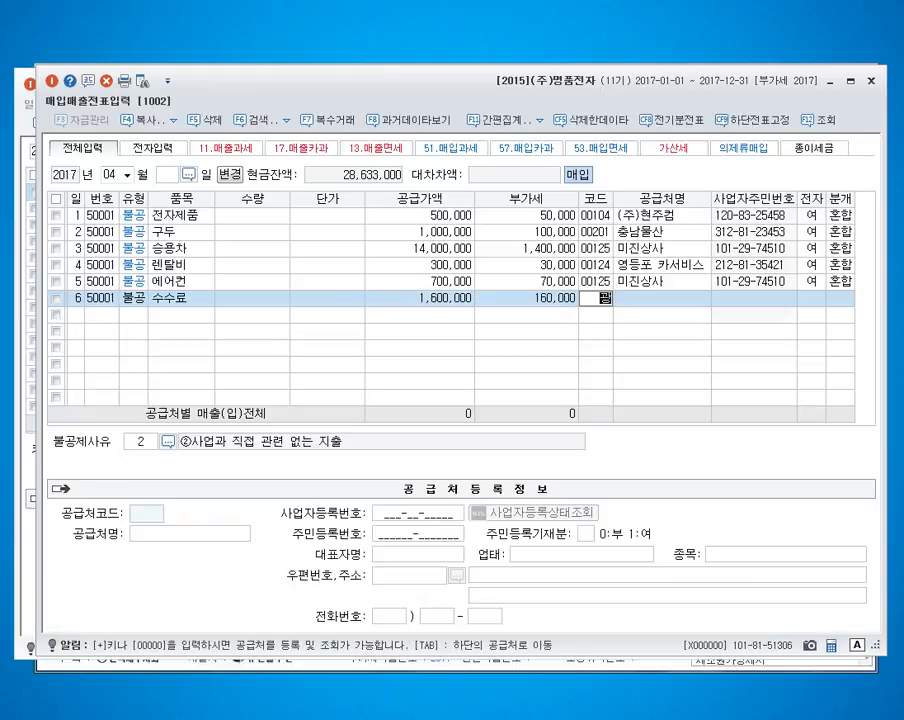
{"action": "key", "text": "Return"}
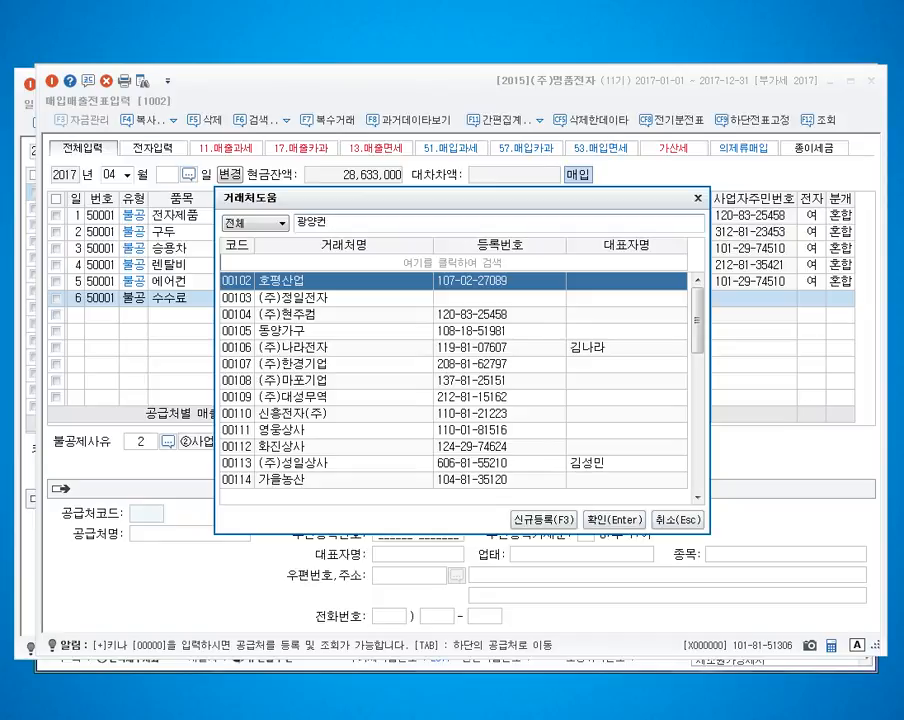
{"action": "type", "text": "설팅"}
{"action": "key", "text": "Escape"}
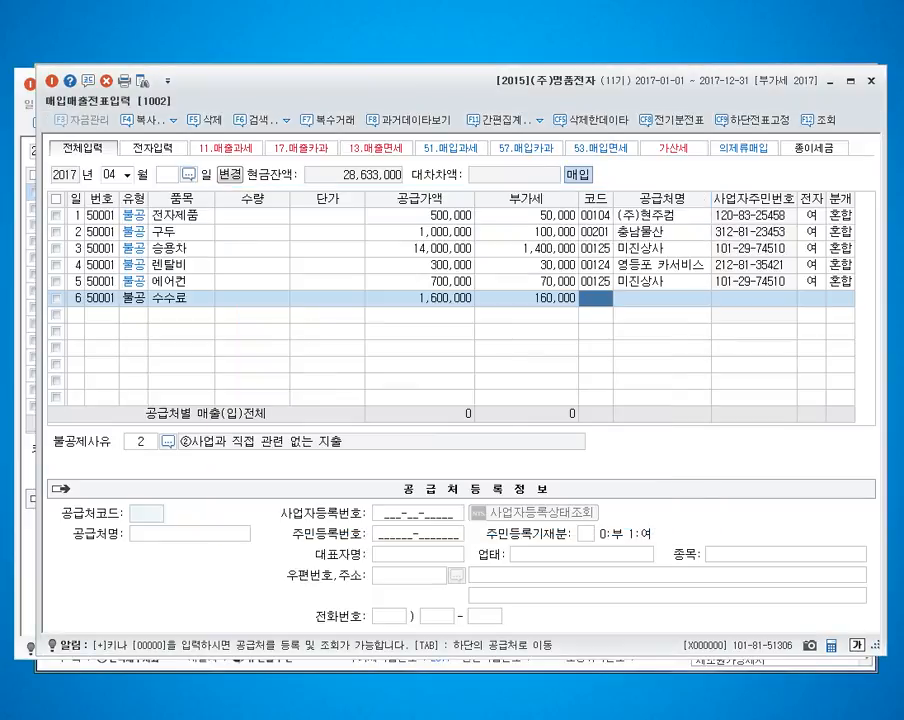
Step: Register 광양컨설팅 as a new supplier with code 00101, type 동시 and its business registration number, and assign it to the April 6 purchase
{"action": "type", "text": "광"}
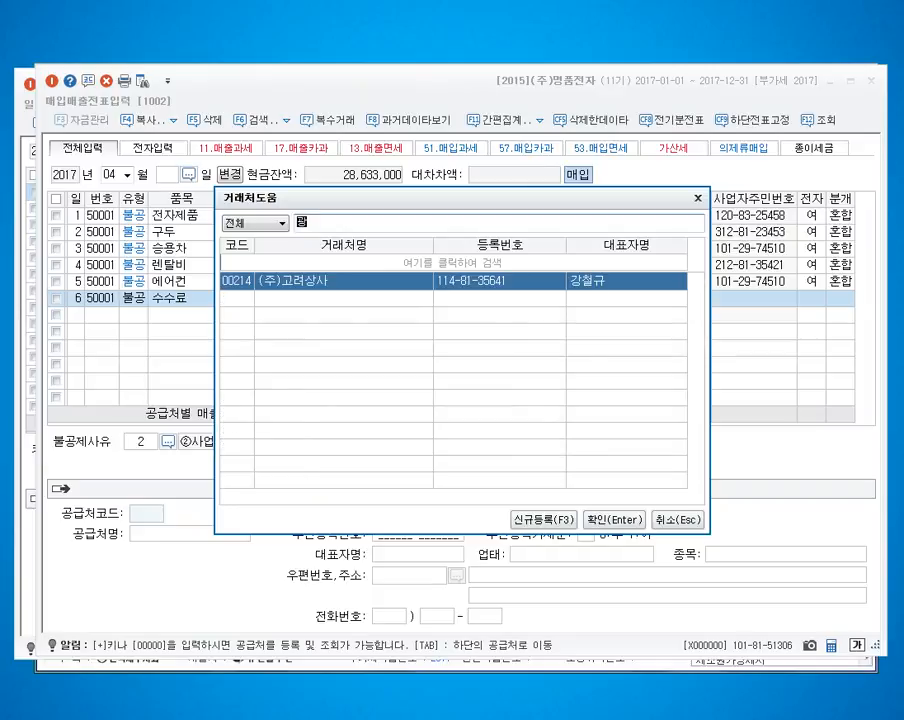
{"action": "type", "text": "양컨설"}
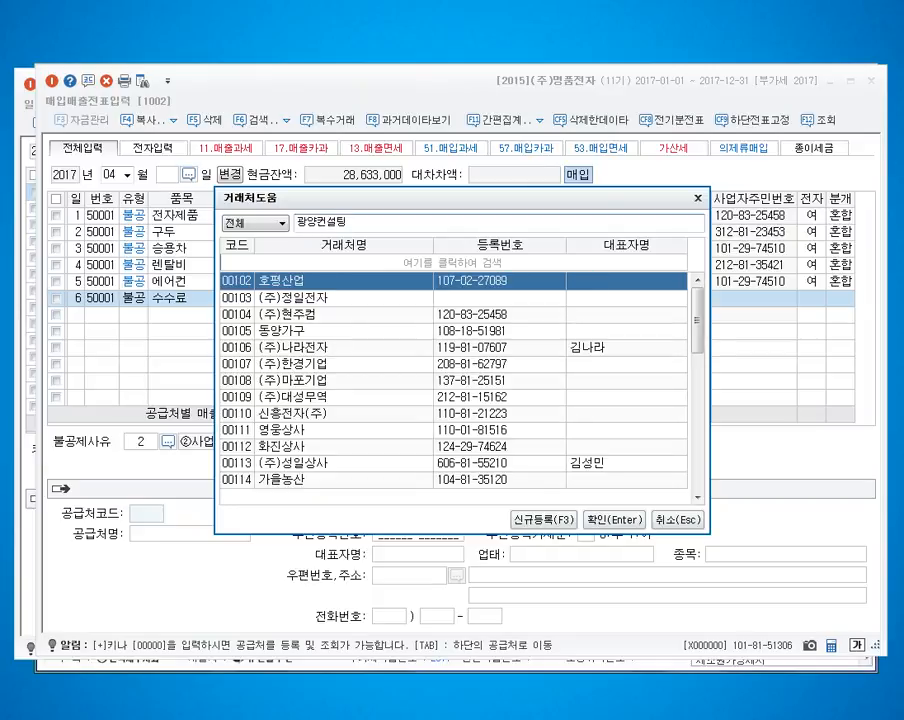
{"action": "type", "text": "팅"}
{"action": "key", "text": "Return"}
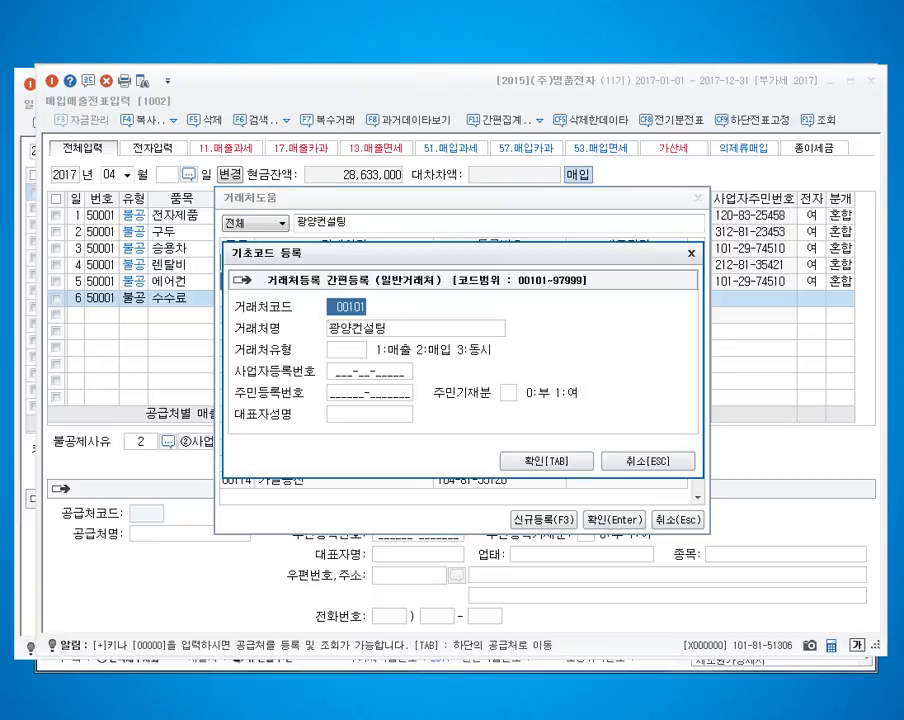
{"action": "key", "text": "Return"}
{"action": "key", "text": "Return"}
{"action": "key", "text": "Return"}
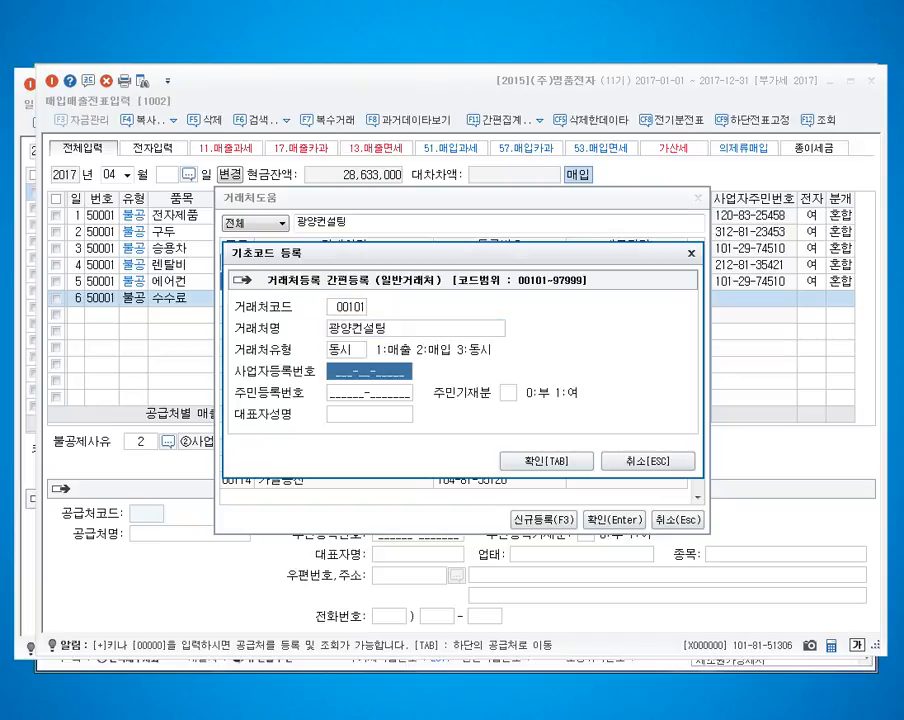
{"action": "type", "text": "108-91-9"}
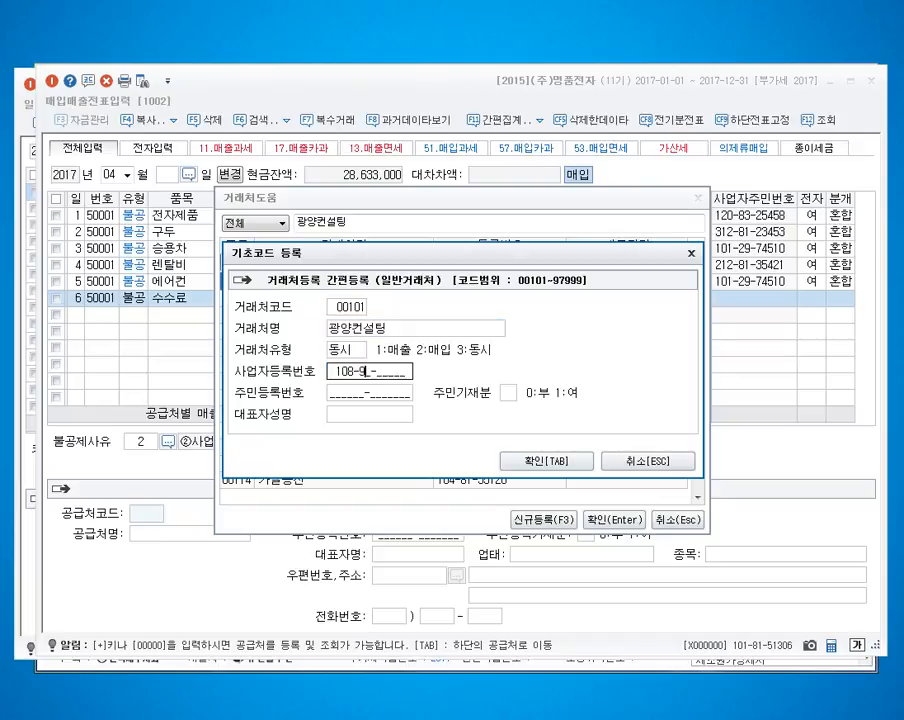
{"action": "type", "text": "4455"}
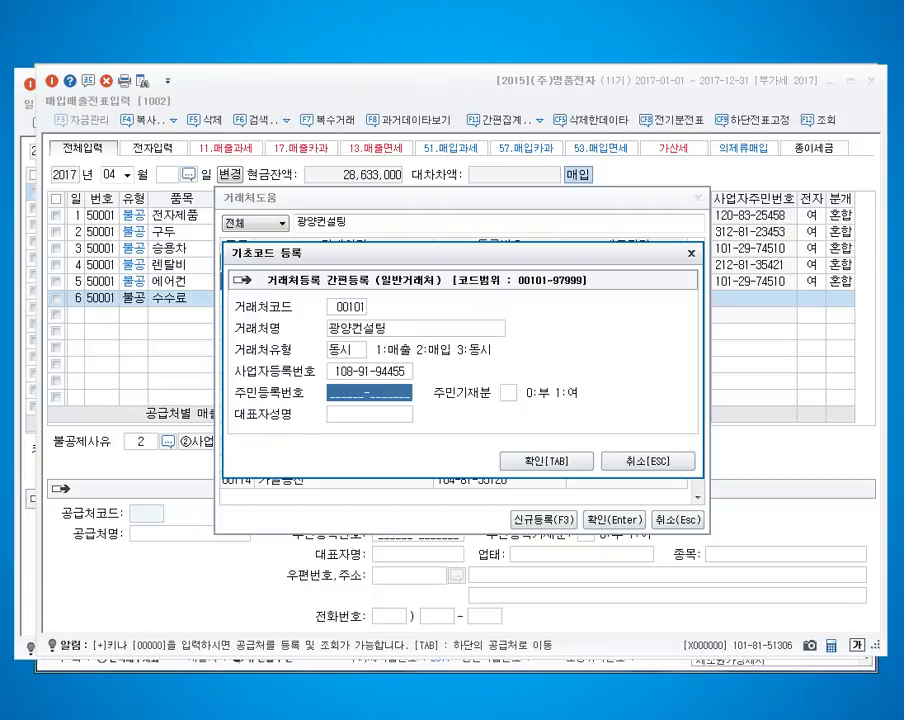
{"action": "key", "text": "Tab"}
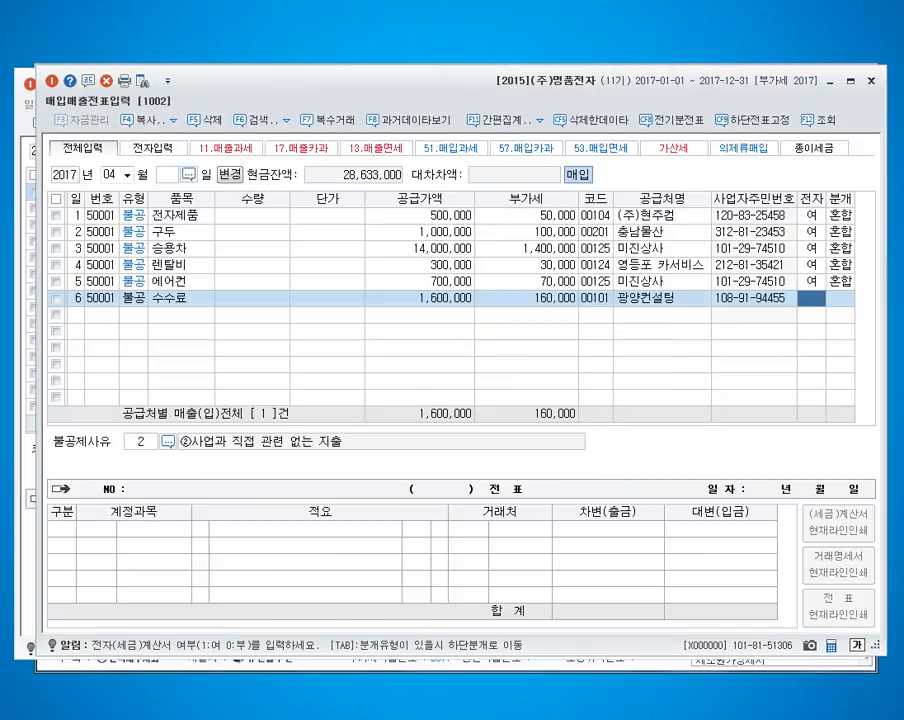
Step: Mark the April 6 수수료 purchase as electronic and set its non-deduction reason to 6 토지의 자본적 지출 관련
{"action": "type", "text": "1"}
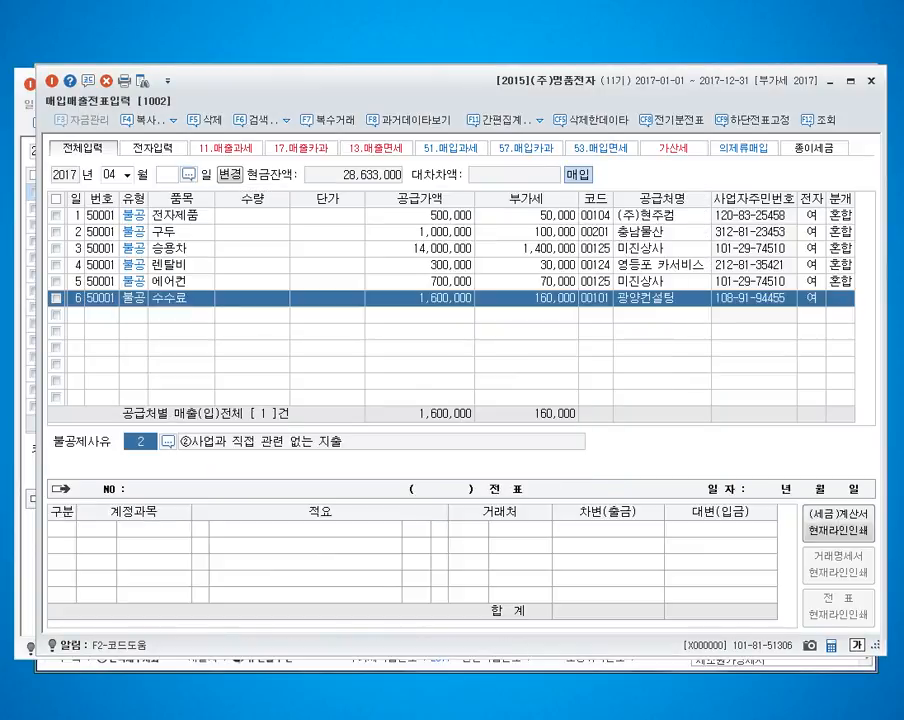
{"action": "key", "text": "F2"}
{"action": "key", "text": "Down"}
{"action": "key", "text": "Down"}
{"action": "key", "text": "Down"}
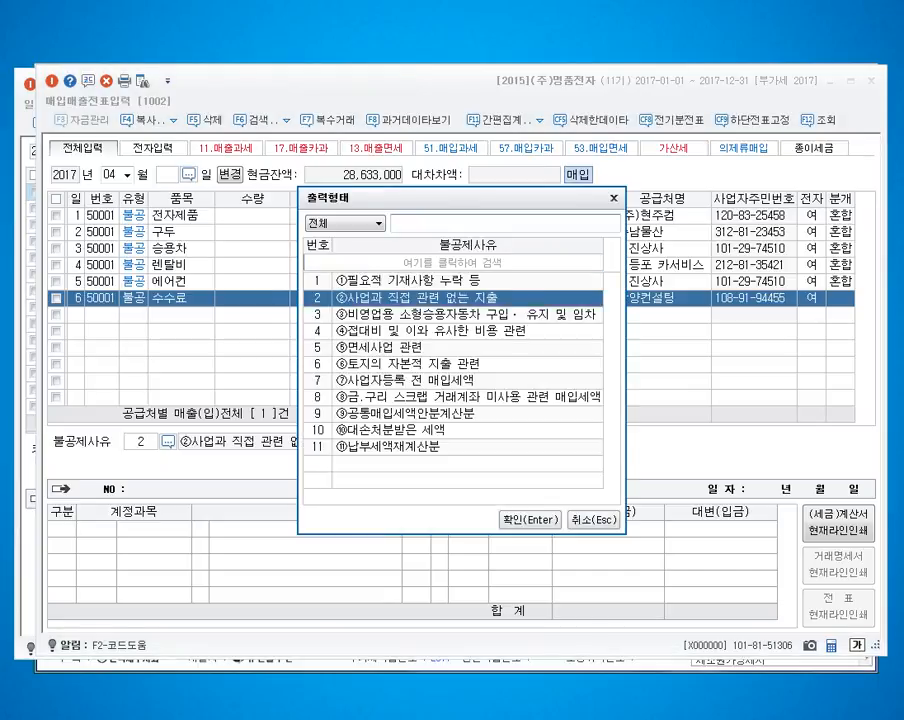
{"action": "key", "text": "Down"}
{"action": "key", "text": "Down"}
{"action": "key", "text": "Return"}
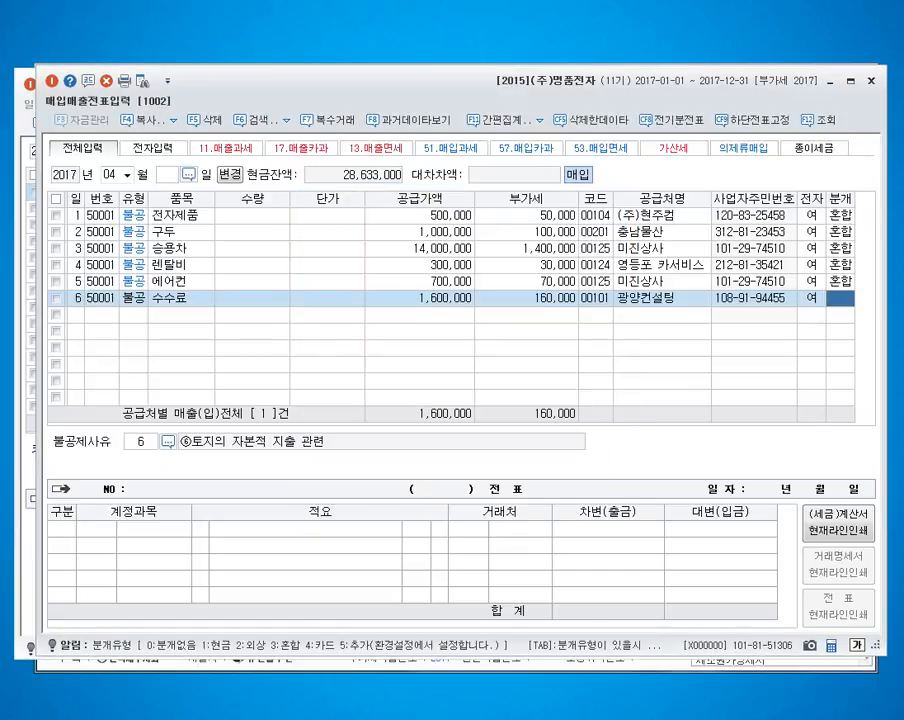
Step: Set the April 6 purchase to a mixed entry (3 혼합) and debit 201 토지 for 1,760,000
{"action": "type", "text": "3"}
{"action": "key", "text": "Return"}
{"action": "key", "text": "Return"}
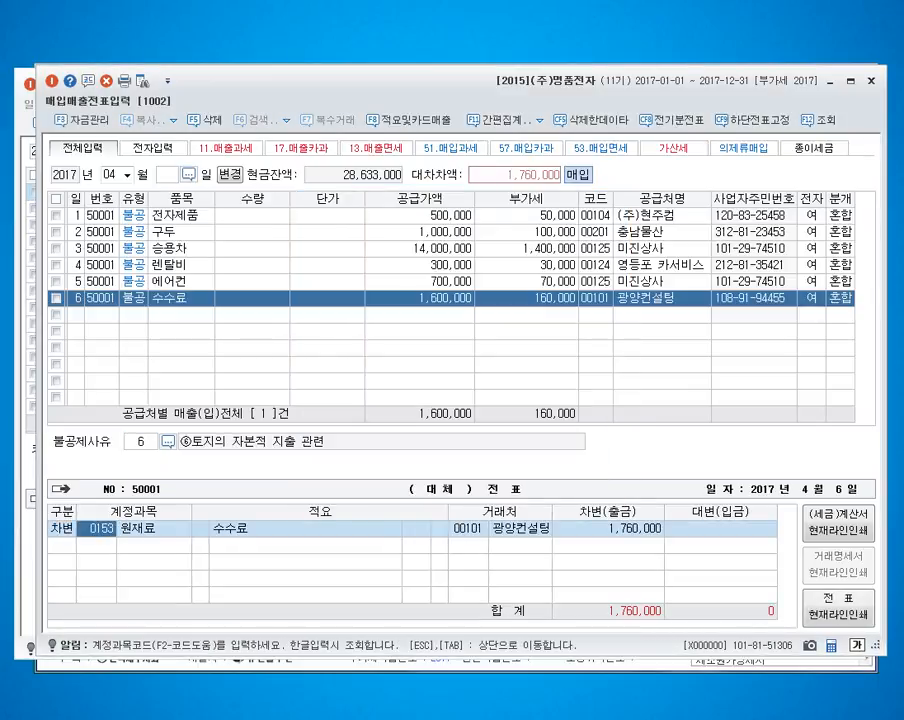
{"action": "type", "text": "0201"}
{"action": "key", "text": "Return"}
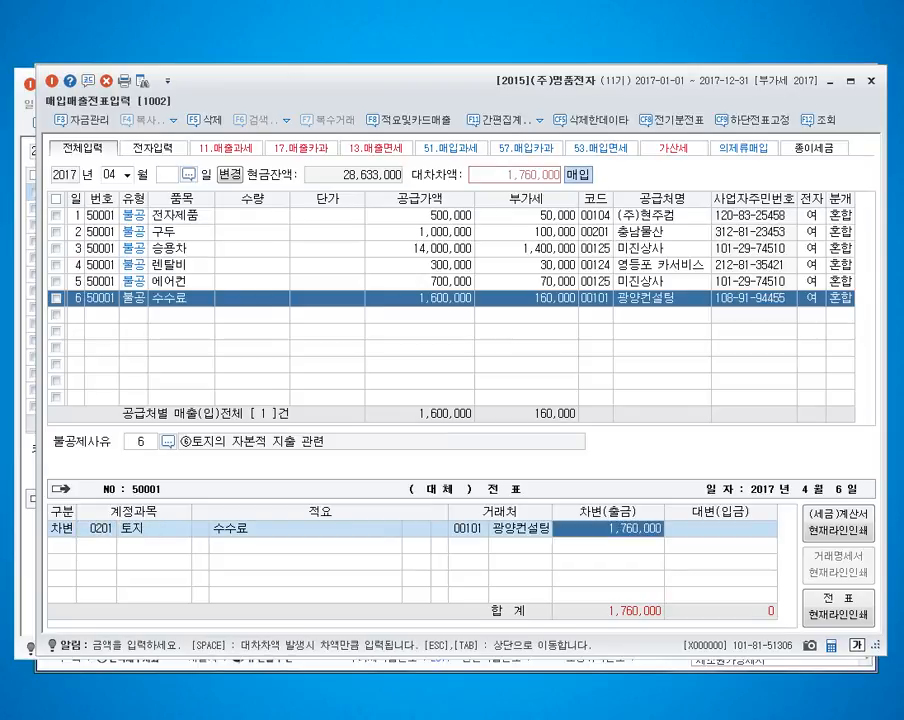
Step: Credit account 102 to balance the April 6 수수료 purchase entry and finish the voucher
{"action": "key", "text": "Return"}
{"action": "type", "text": "4"}
{"action": "key", "text": "Return"}
{"action": "type", "text": "102"}
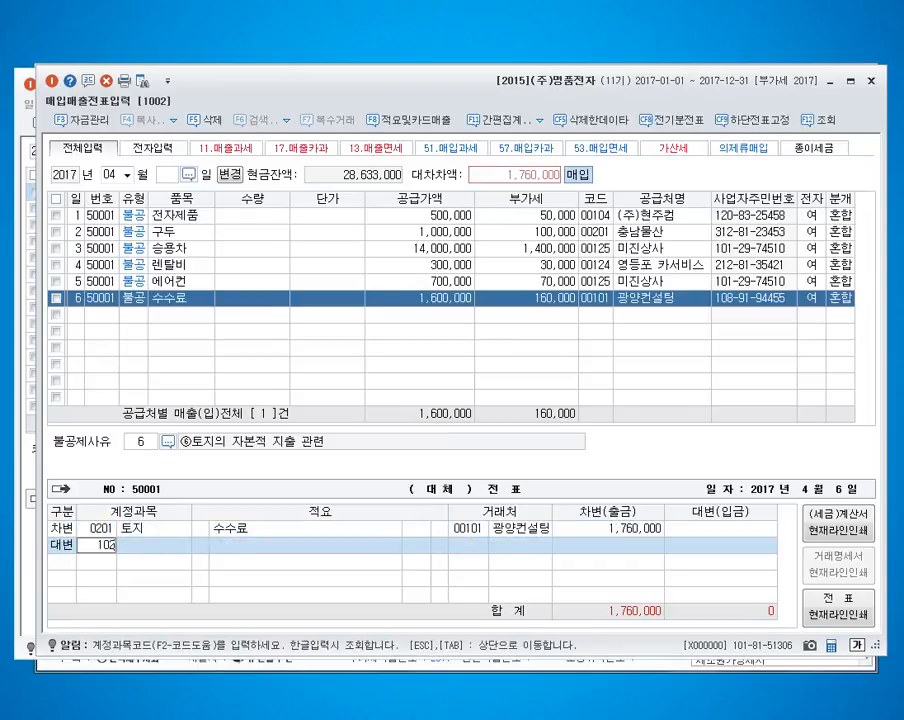
{"action": "key", "text": "Return"}
{"action": "key", "text": "Return"}
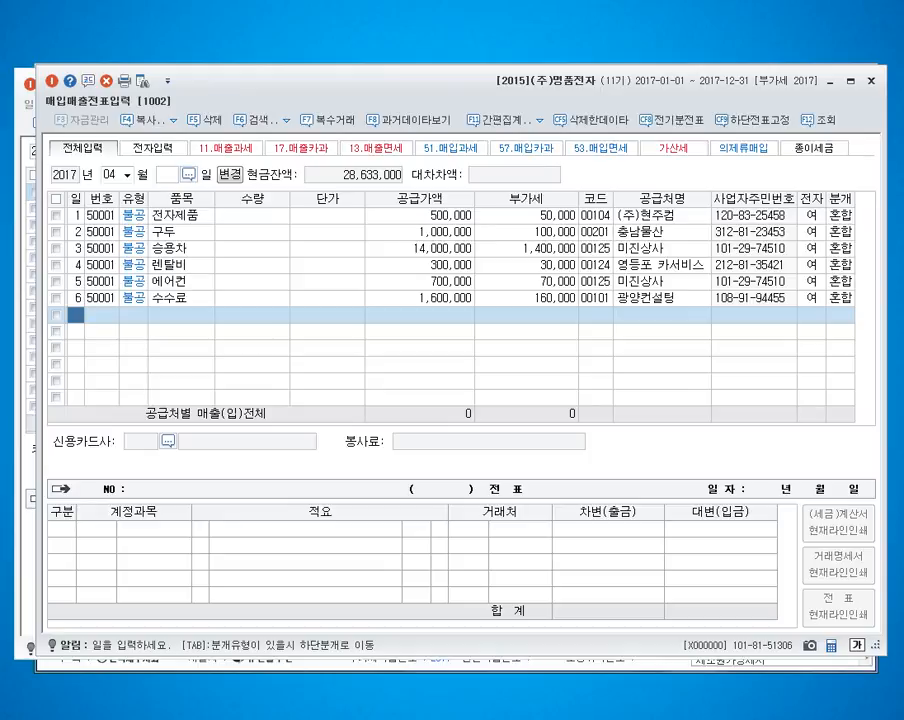
Step: Switch the voucher month to May 2017 and start a May 1 purchase of type 55 수입
{"action": "left_click", "coordinate": [110, 175]}
{"action": "type", "text": "5"}
{"action": "key", "text": "Return"}
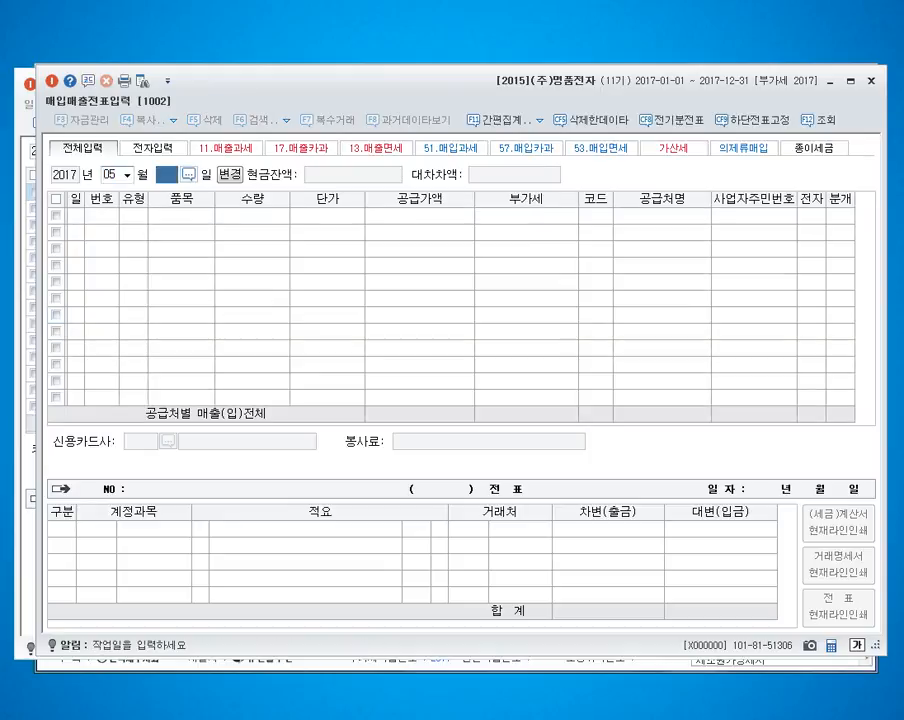
{"action": "key", "text": "Return"}
{"action": "type", "text": "1"}
{"action": "key", "text": "Return"}
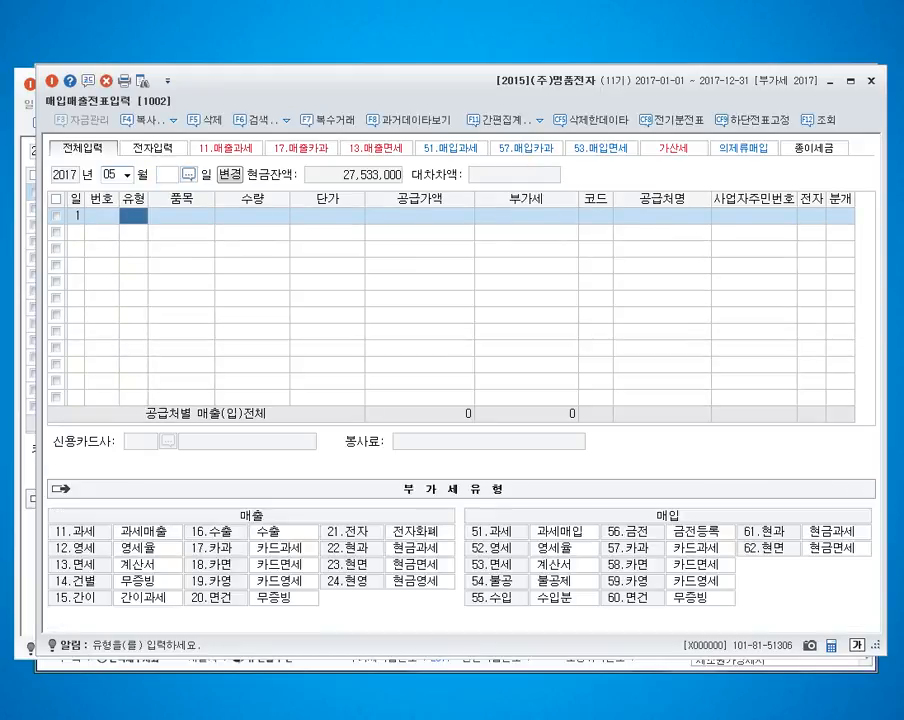
{"action": "type", "text": "55"}
{"action": "key", "text": "Return"}
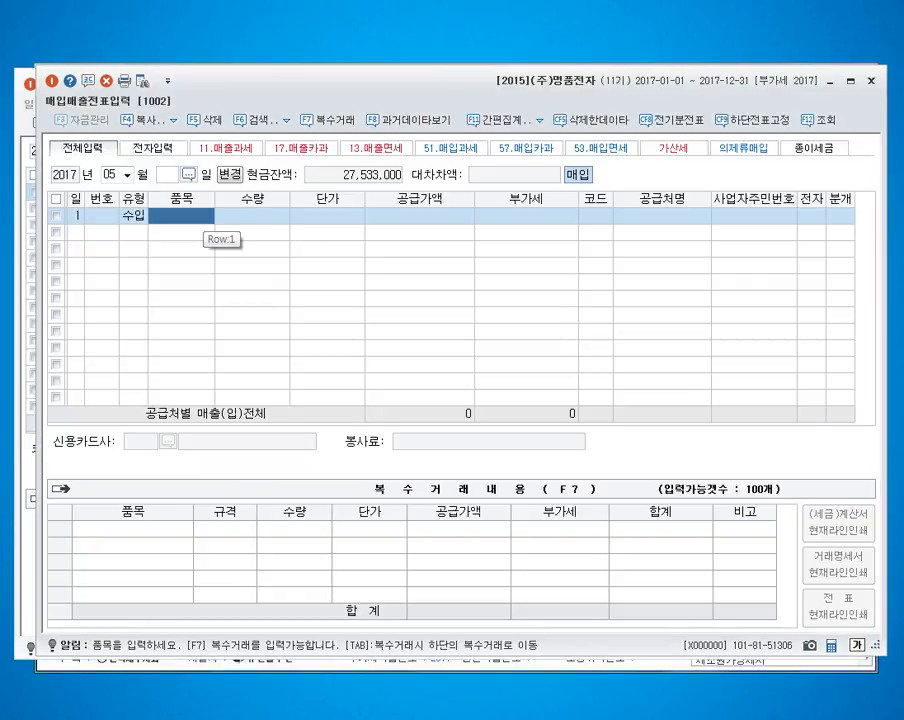
Step: Enter P재표 as the item and 10,000,000 as the supply value of the May 1 import purchase
{"action": "key", "text": "Hangul"}
{"action": "type", "text": "Pwo"}
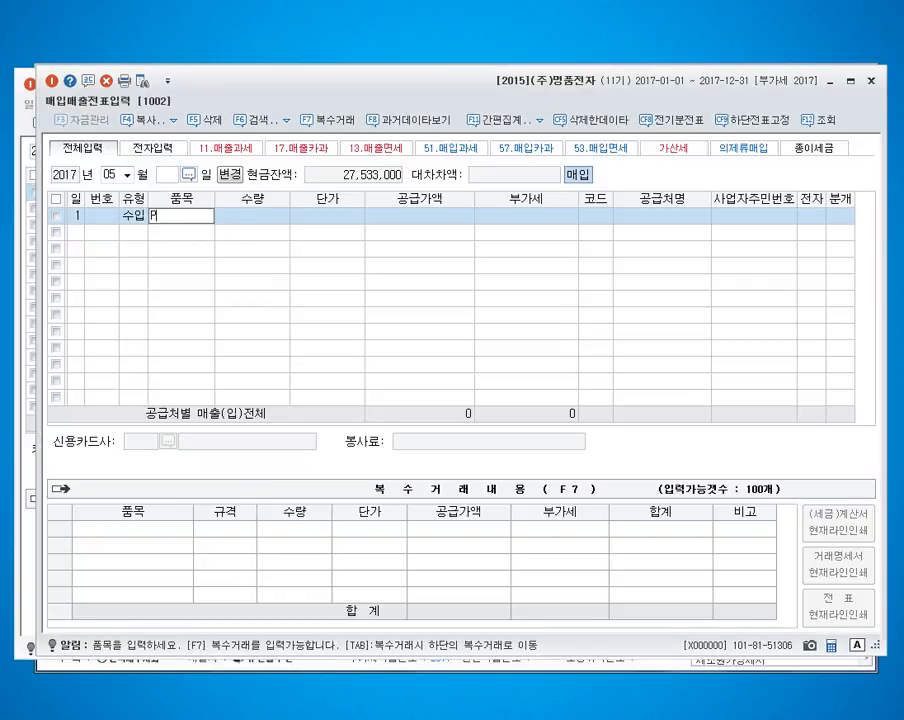
{"action": "key", "text": "BackSpace"}
{"action": "key", "text": "BackSpace"}
{"action": "key", "text": "Hangul"}
{"action": "type", "text": "재표"}
{"action": "key", "text": "Return"}
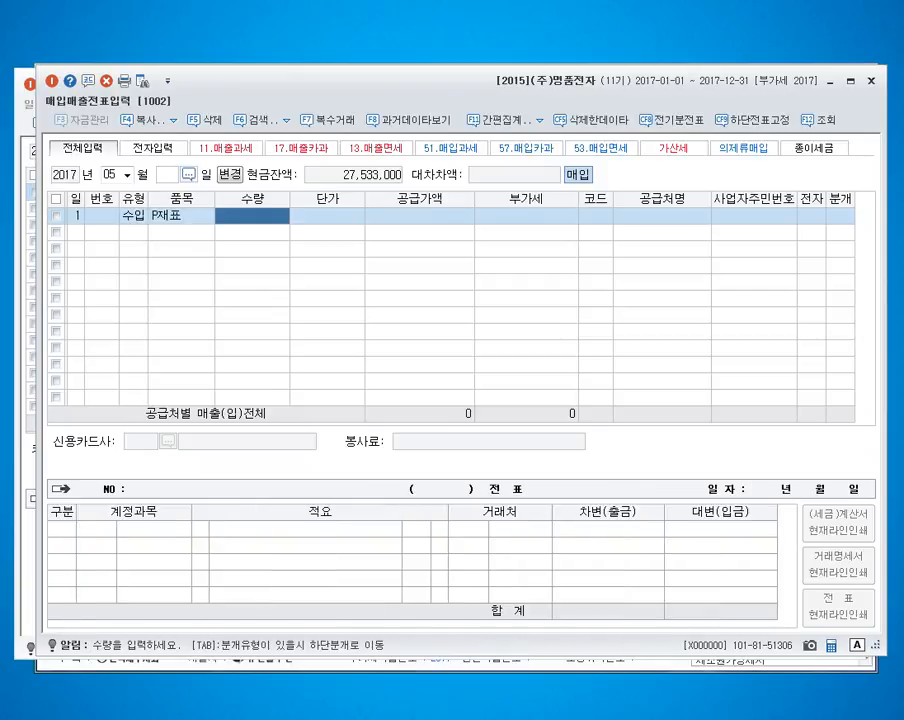
{"action": "key", "text": "Return"}
{"action": "key", "text": "Return"}
{"action": "type", "text": "10000000"}
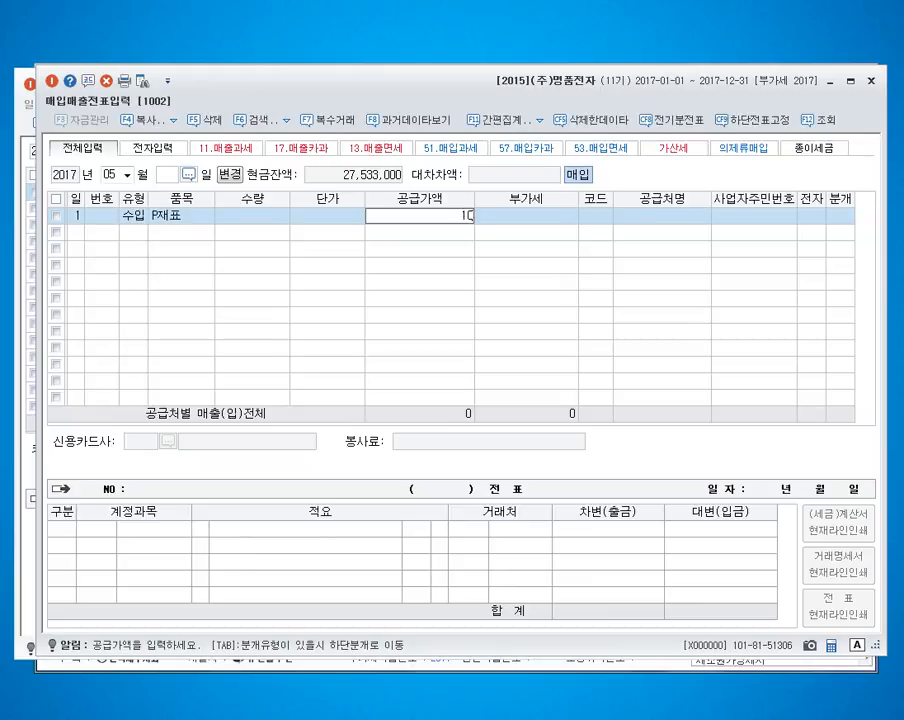
{"action": "key", "text": "Return"}
{"action": "key", "text": "Return"}
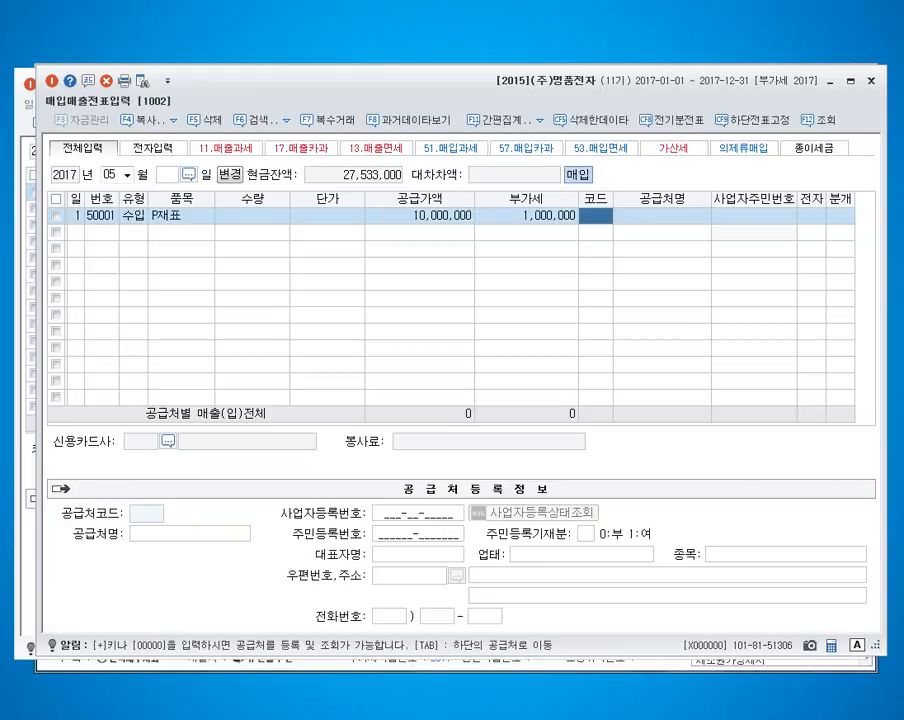
Step: Look up 김포세관 and assign it as the supplier of the May 1 import purchase
{"action": "key", "text": "F2"}
{"action": "type", "text": "김"}
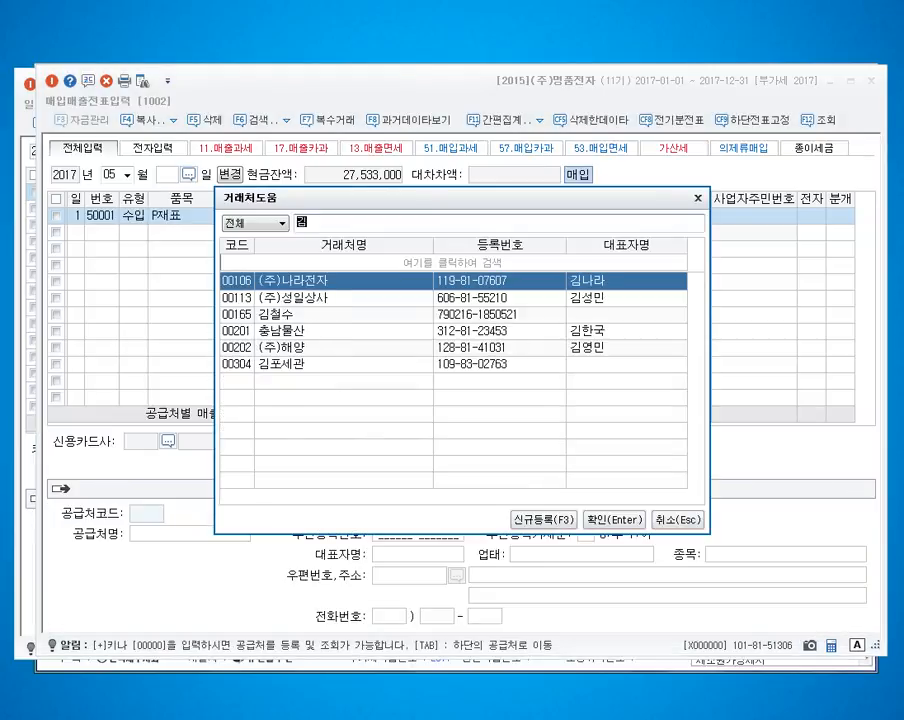
{"action": "type", "text": "폿세"}
{"action": "key", "text": "Return"}
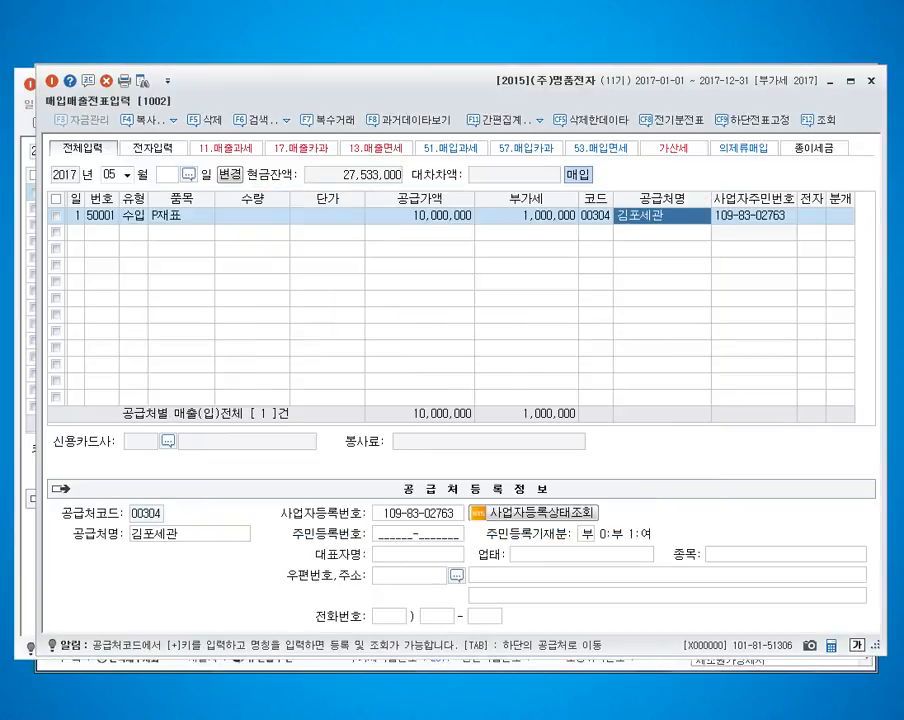
Step: Mark the May 1 import purchase as electronic and set its journal type to 3 혼합
{"action": "key", "text": "Return"}
{"action": "type", "text": "1"}
{"action": "key", "text": "Return"}
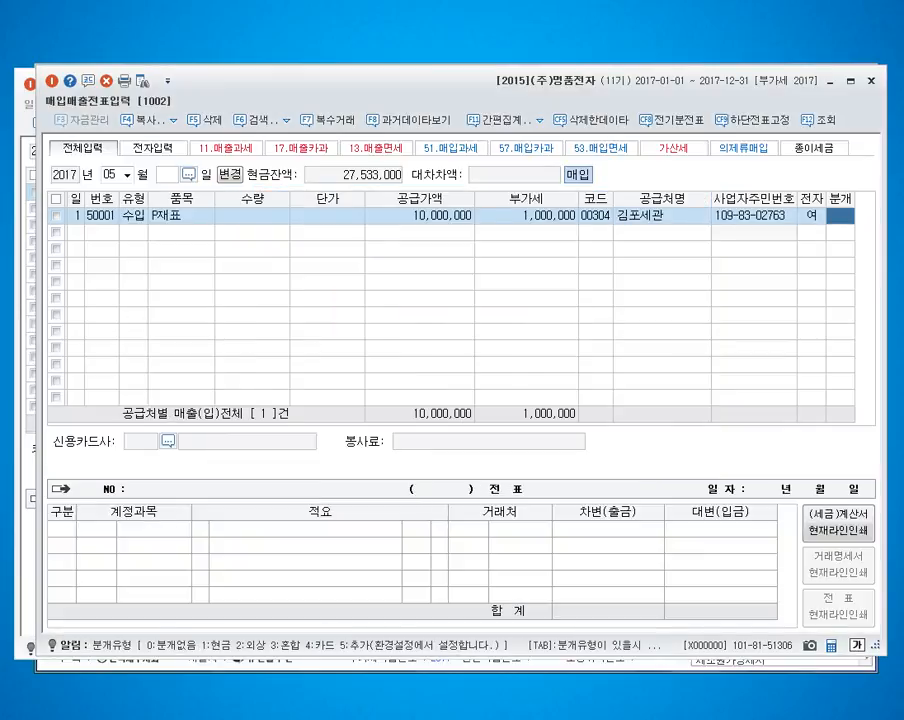
{"action": "type", "text": "3"}
{"action": "key", "text": "Return"}
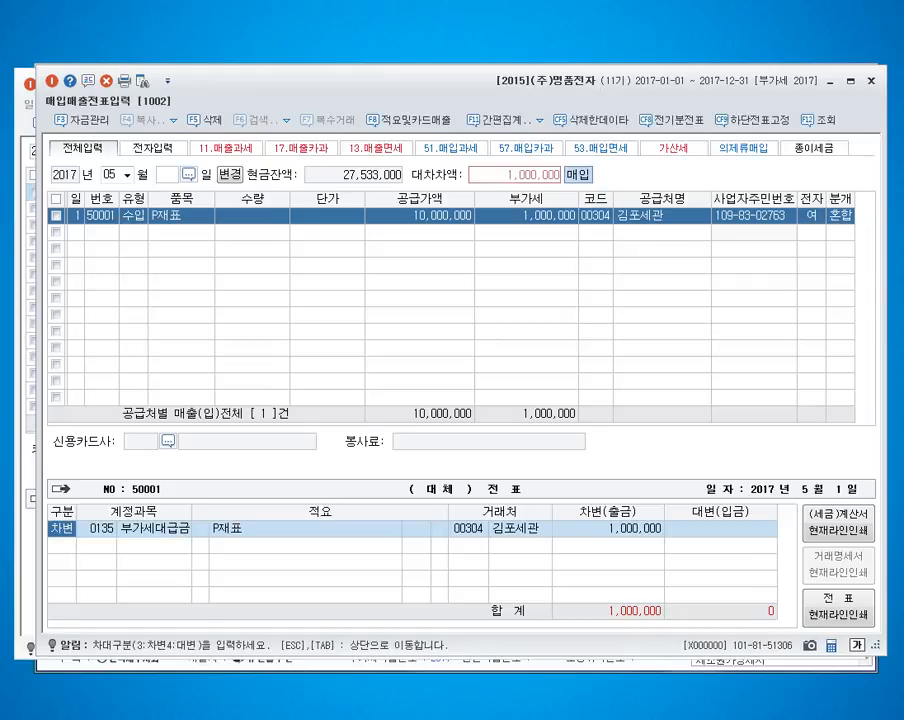
Step: Correct the item name of the May 1 import purchase to P재료
{"action": "key", "text": "Escape"}
{"action": "type", "text": "P"}
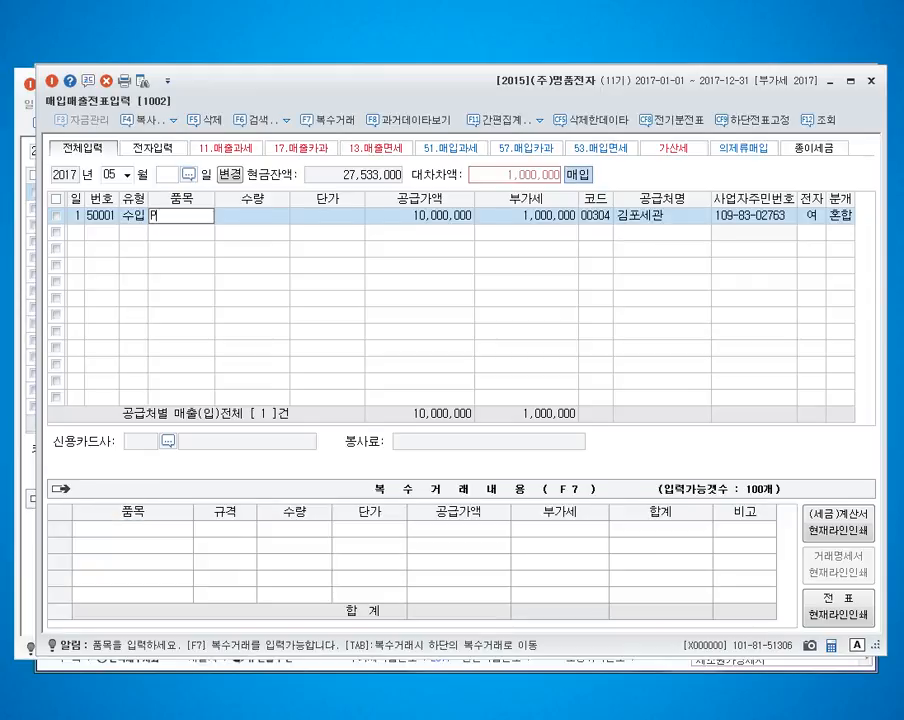
{"action": "type", "text": "재ㄹㅛ"}
{"action": "key", "text": "Return"}
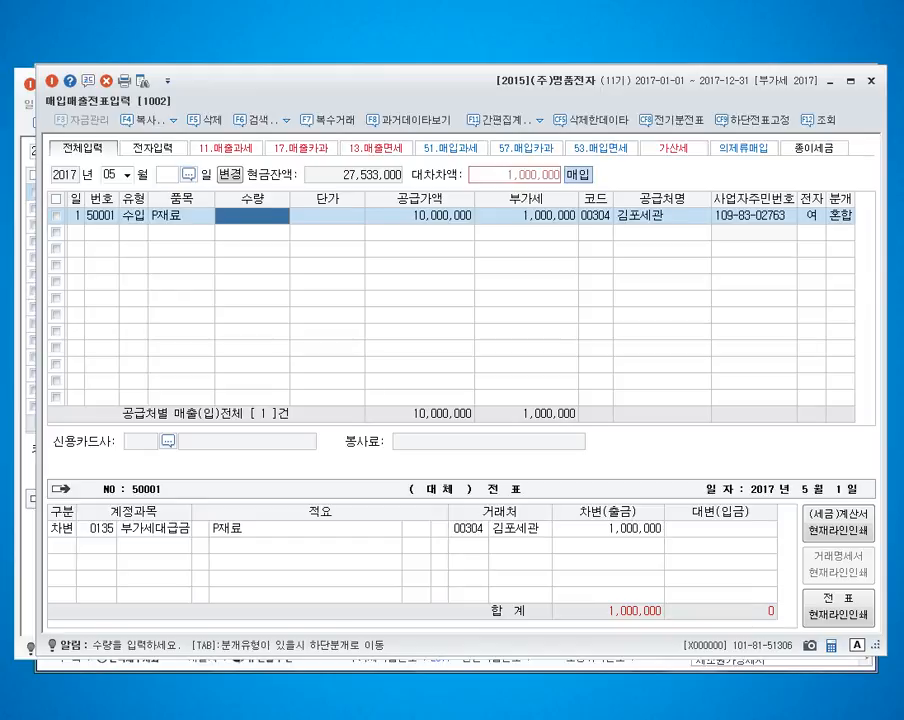
Step: Credit 101 현금 for 1,000,000 in the May 1 import purchase's journal entry and finish the voucher
{"action": "left_click", "coordinate": [841, 216]}
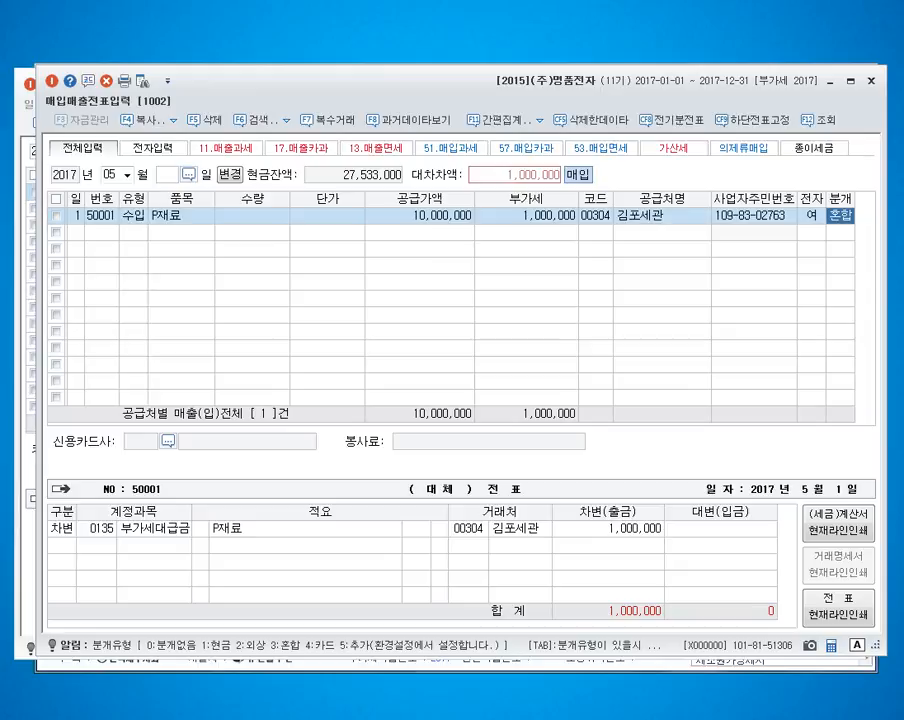
{"action": "key", "text": "Tab"}
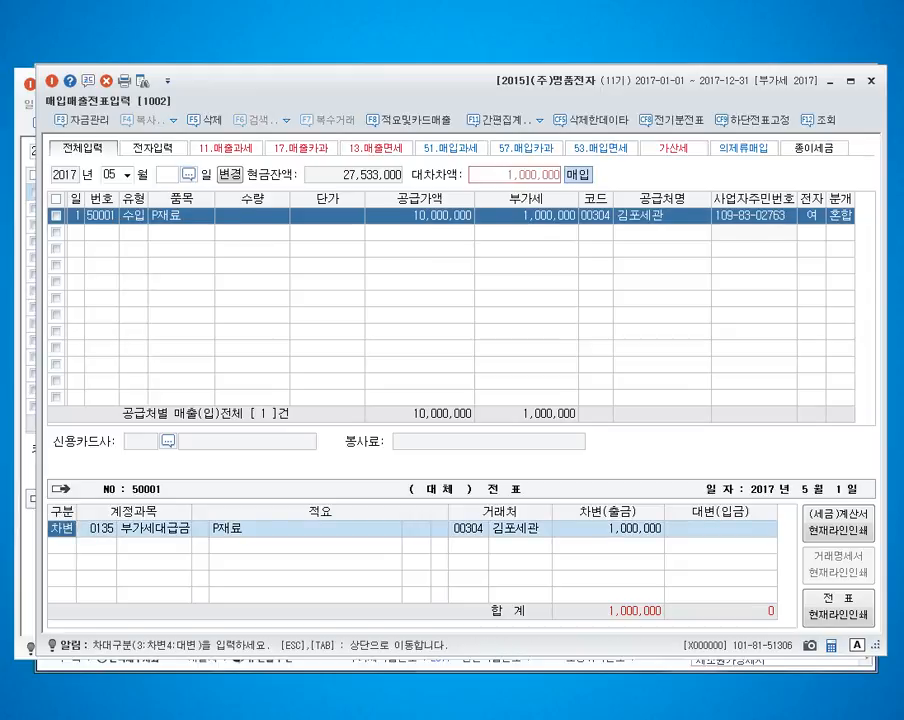
{"action": "key", "text": "Down"}
{"action": "type", "text": "4"}
{"action": "type", "text": "101"}
{"action": "key", "text": "Return"}
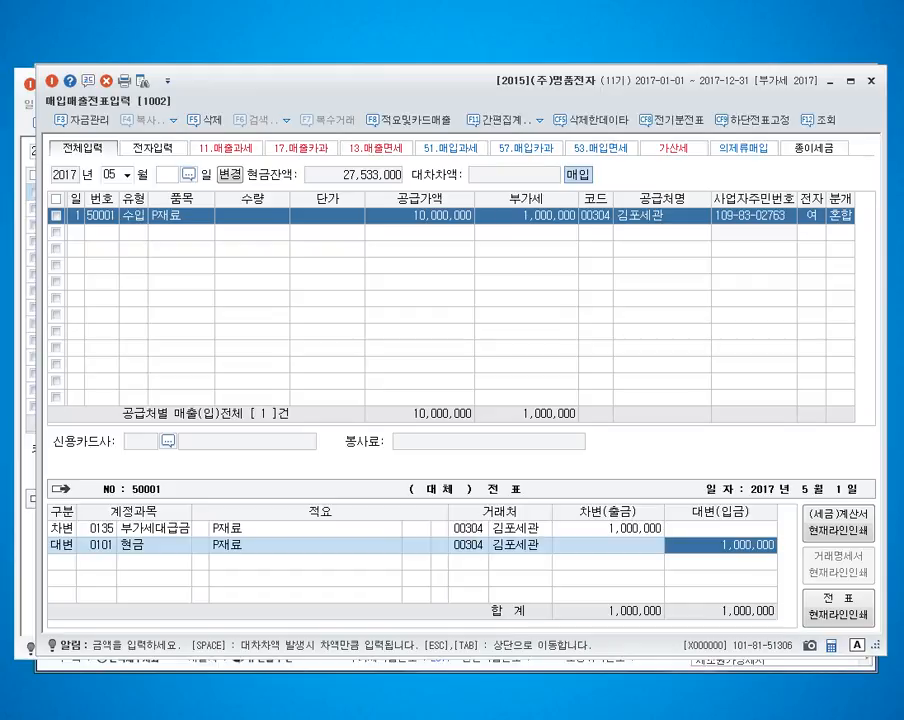
{"action": "key", "text": "Return"}
Step: Enter a May 2 type 57 카과 purchase of 원재료 with a VAT-inclusive amount of 11,000,000
{"action": "type", "text": "2"}
{"action": "key", "text": "Return"}
{"action": "type", "text": "57"}
{"action": "key", "text": "Return"}
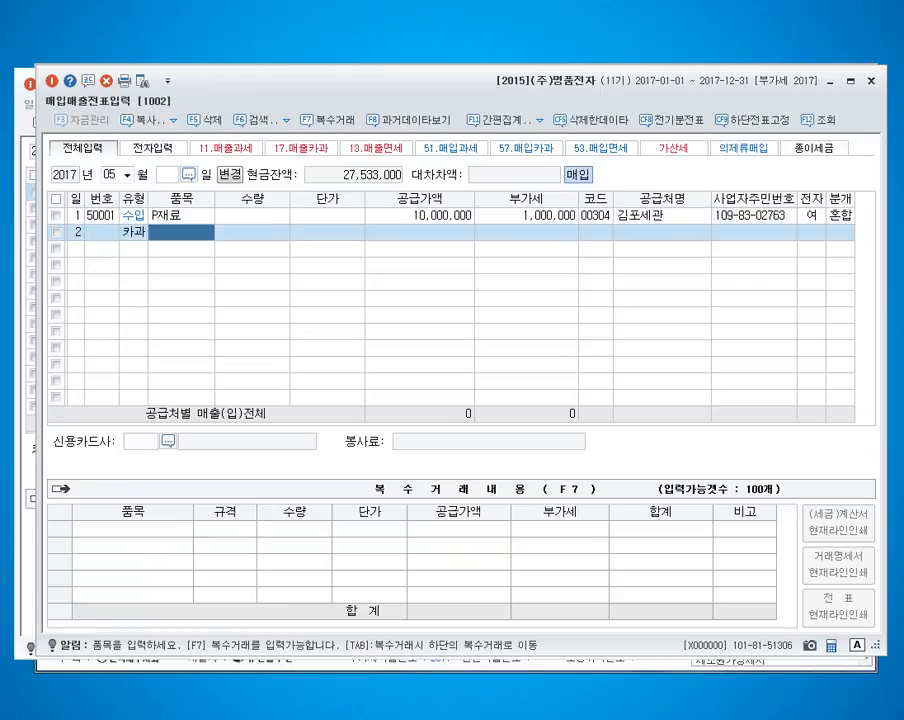
{"action": "type", "text": "원재료"}
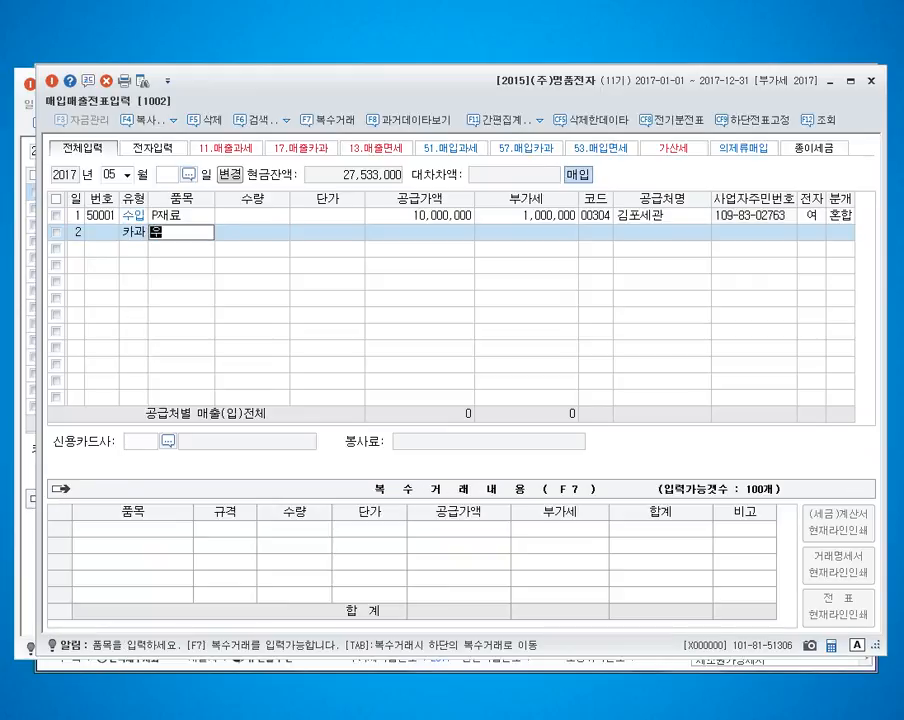
{"action": "key", "text": "Return"}
{"action": "key", "text": "Return"}
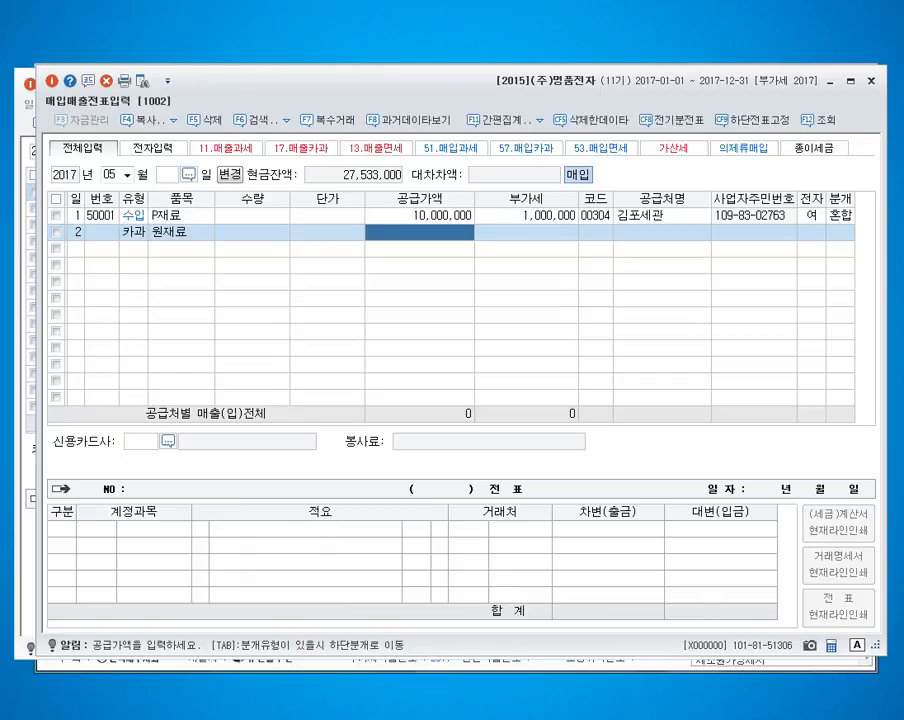
{"action": "type", "text": "11000000"}
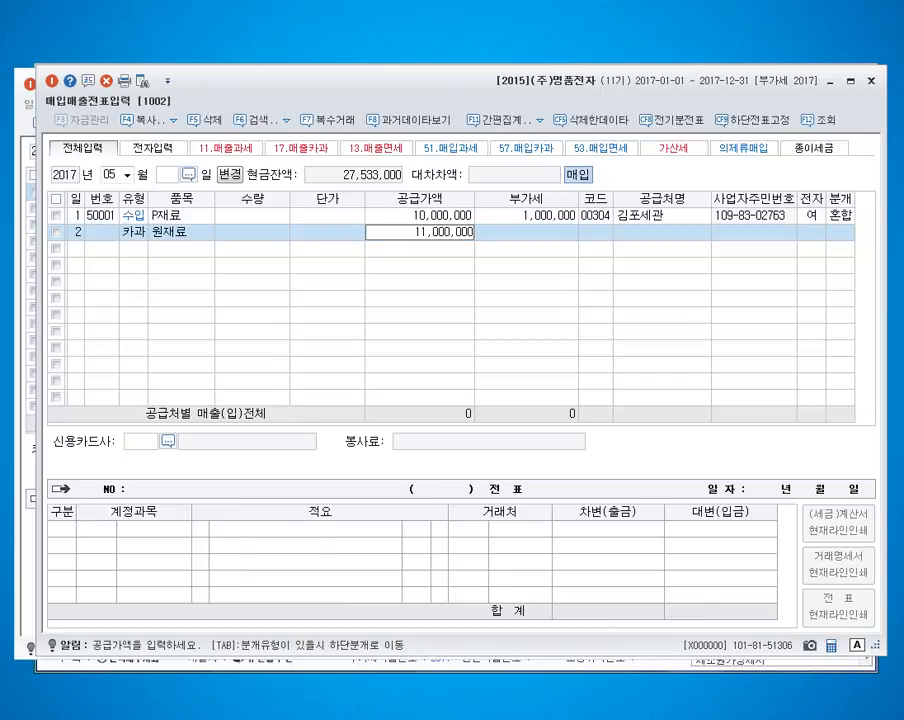
{"action": "key", "text": "Return"}
{"action": "key", "text": "Return"}
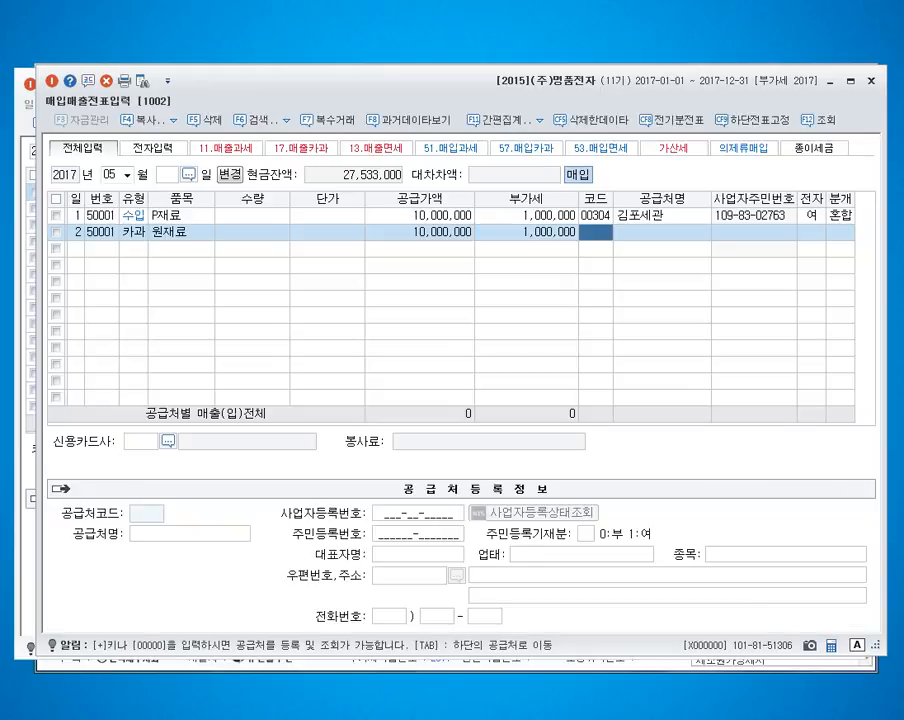
Step: Assign (주)한경기업 as the May 2 purchase's supplier and 삼성카드 as its credit card company
{"action": "type", "text": "한경"}
{"action": "key", "text": "Return"}
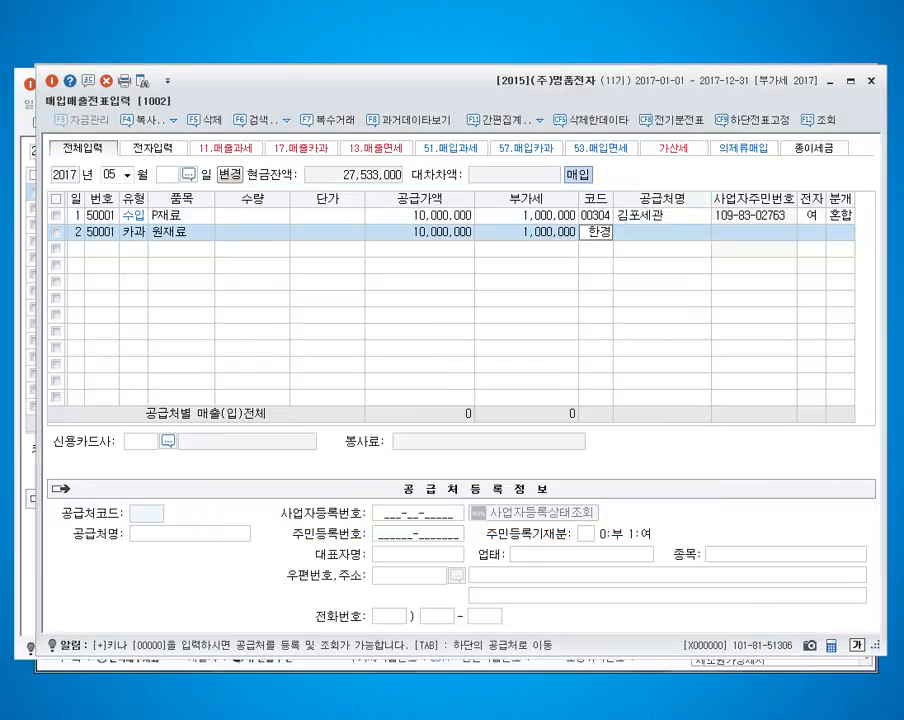
{"action": "key", "text": "Return"}
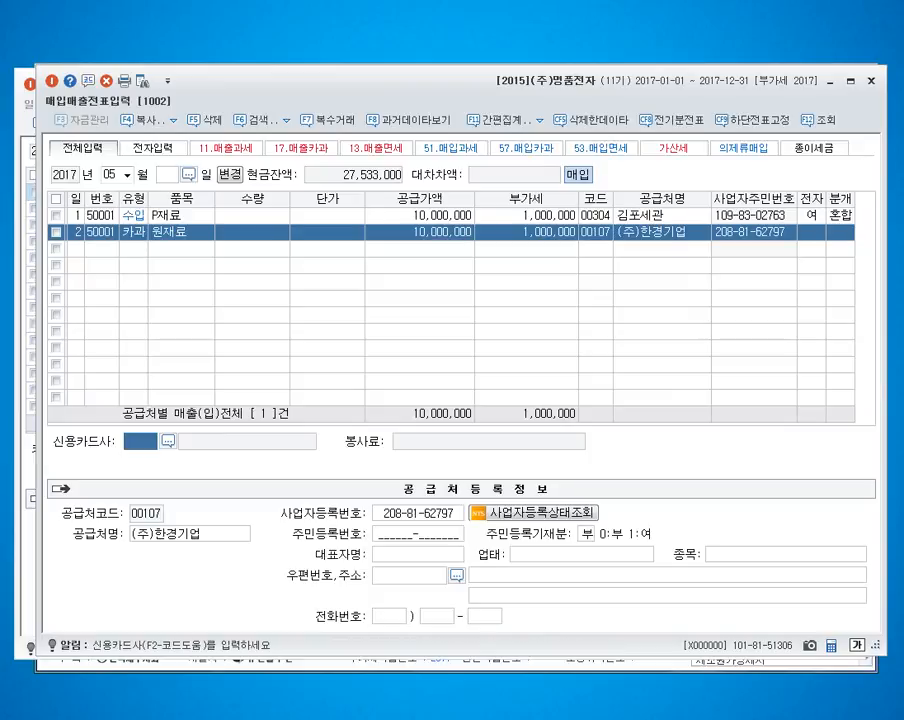
{"action": "key", "text": "F2"}
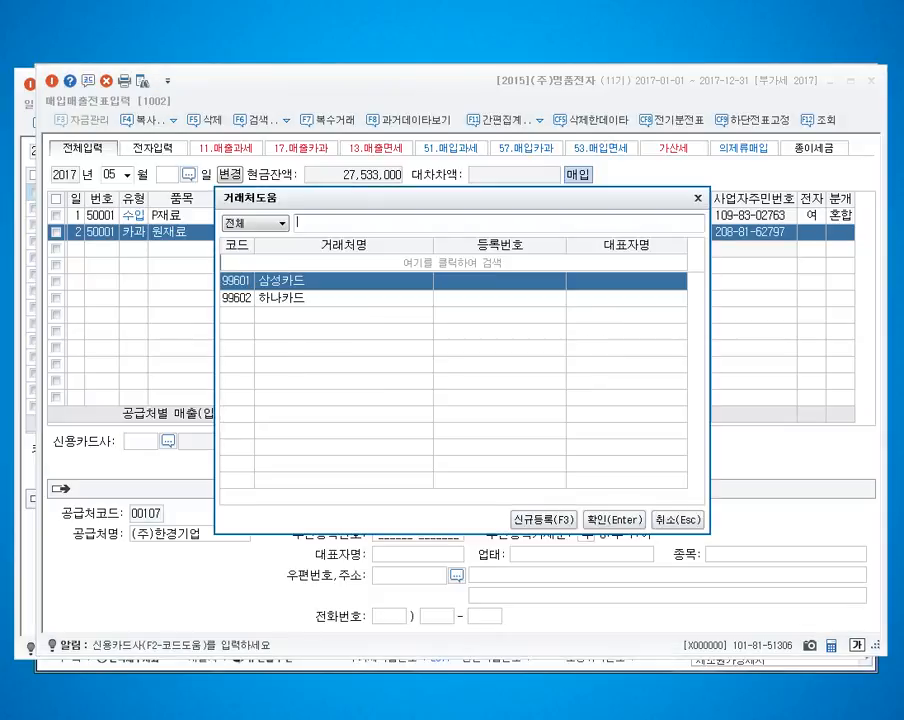
{"action": "key", "text": "Return"}
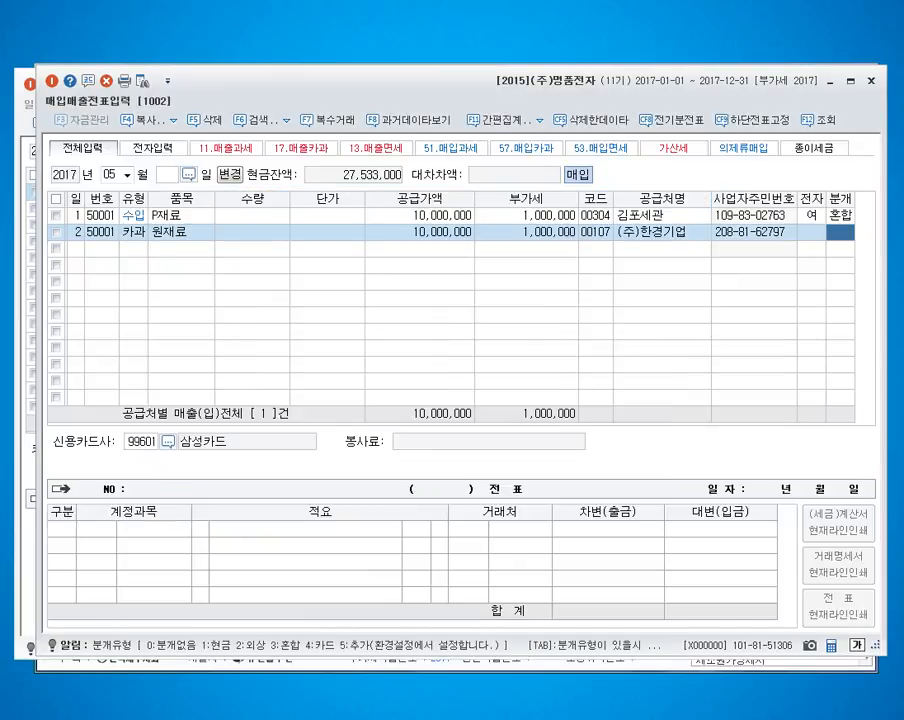
Step: Set the May 2 purchase to a mixed entry (3 혼합) and credit 251 외상매입금 for 11,000,000 with 삼성카드 as counterparty
{"action": "type", "text": "3"}
{"action": "key", "text": "Return"}
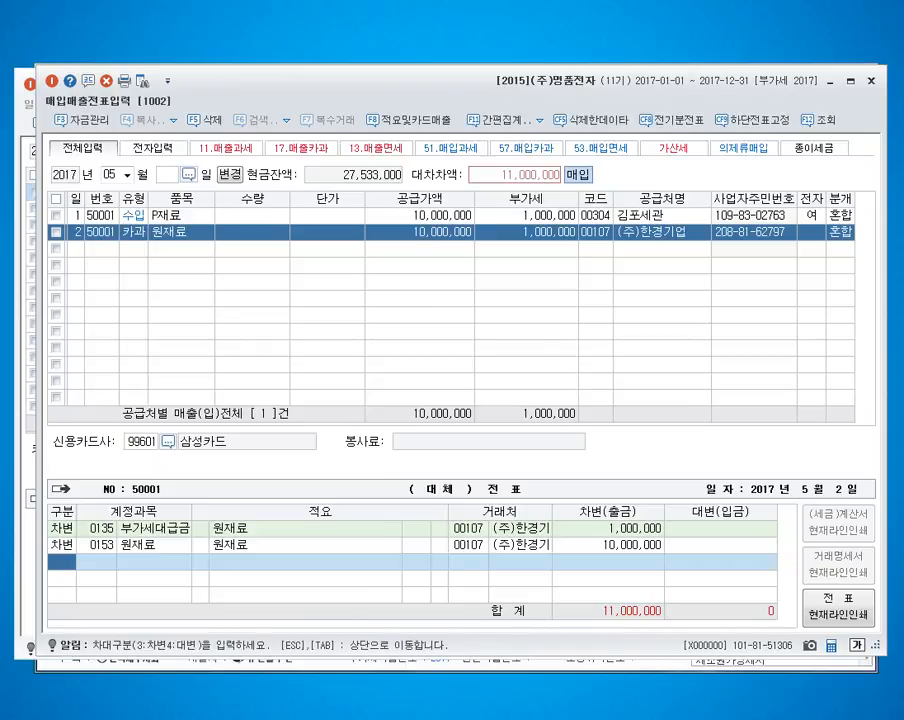
{"action": "type", "text": "4"}
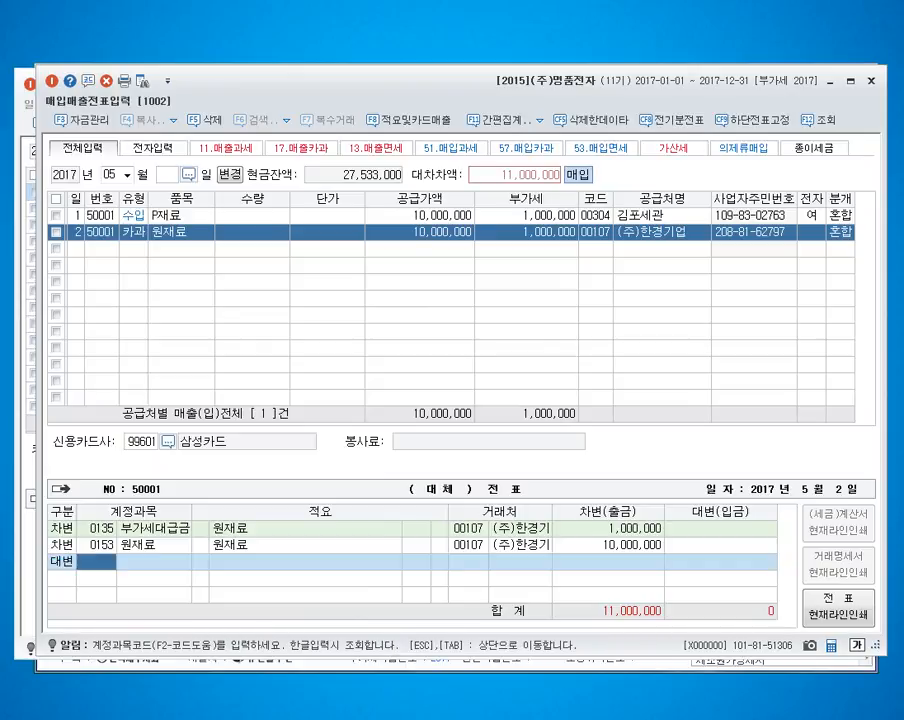
{"action": "type", "text": "251"}
{"action": "key", "text": "Return"}
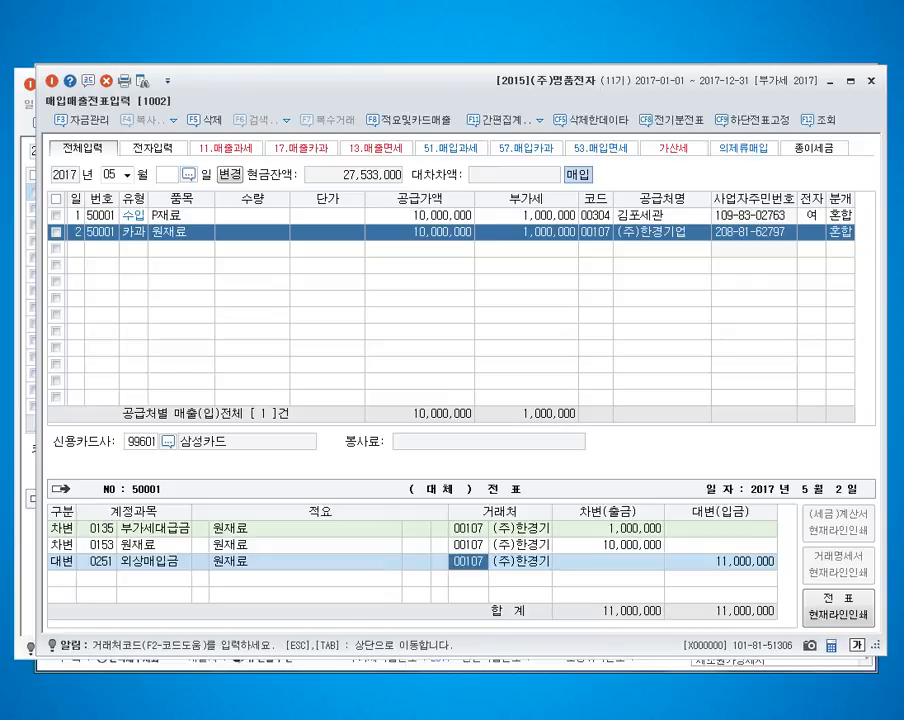
{"action": "type", "text": "삼성"}
{"action": "key", "text": "Return"}
{"action": "key", "text": "Return"}
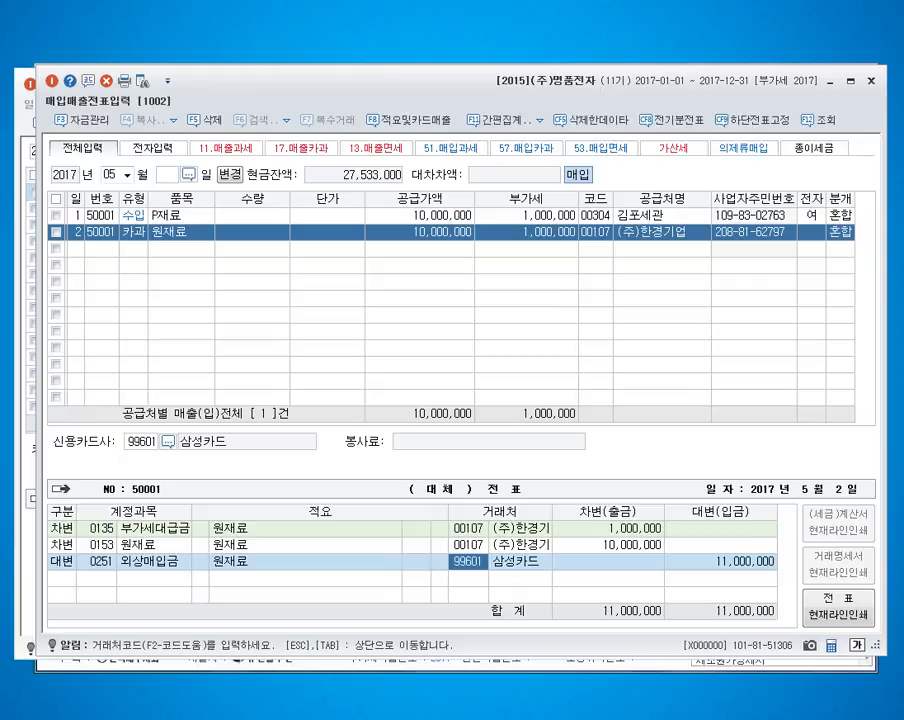
Step: Set the May 2 purchase's journal type to 4 카드 and change its credit account to 0251 외상매입금
{"action": "key", "text": "Escape"}
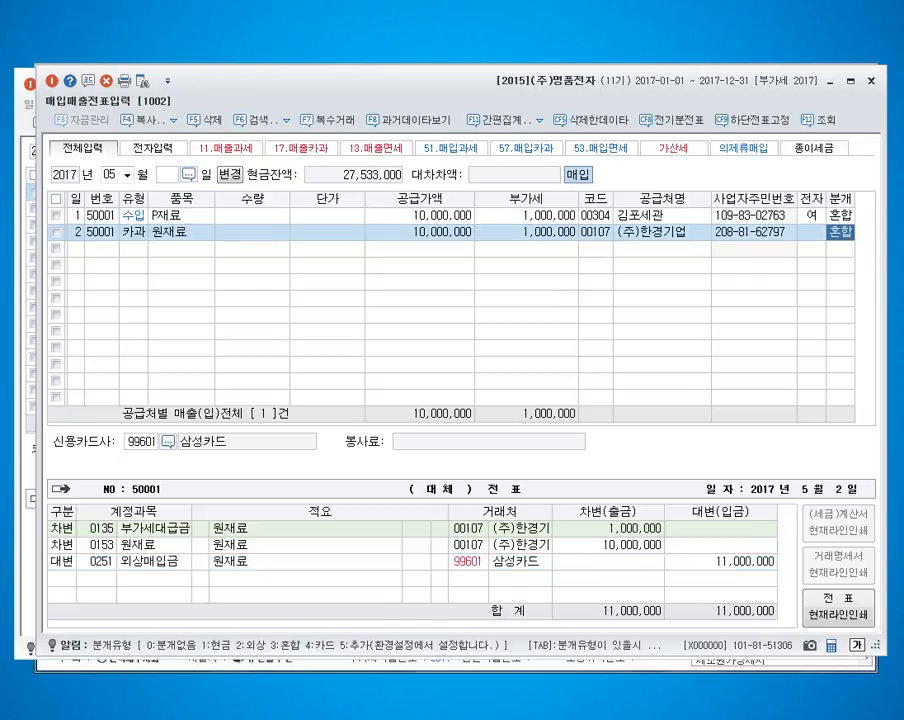
{"action": "type", "text": "4"}
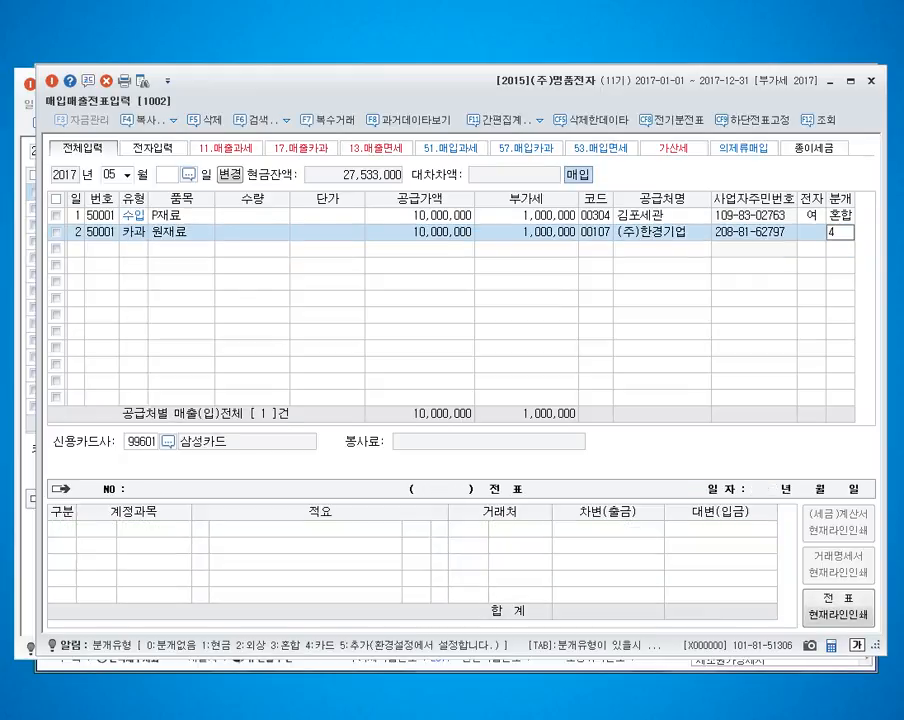
{"action": "key", "text": "Return"}
{"action": "key", "text": "Return"}
{"action": "key", "text": "Up"}
{"action": "key", "text": "Up"}
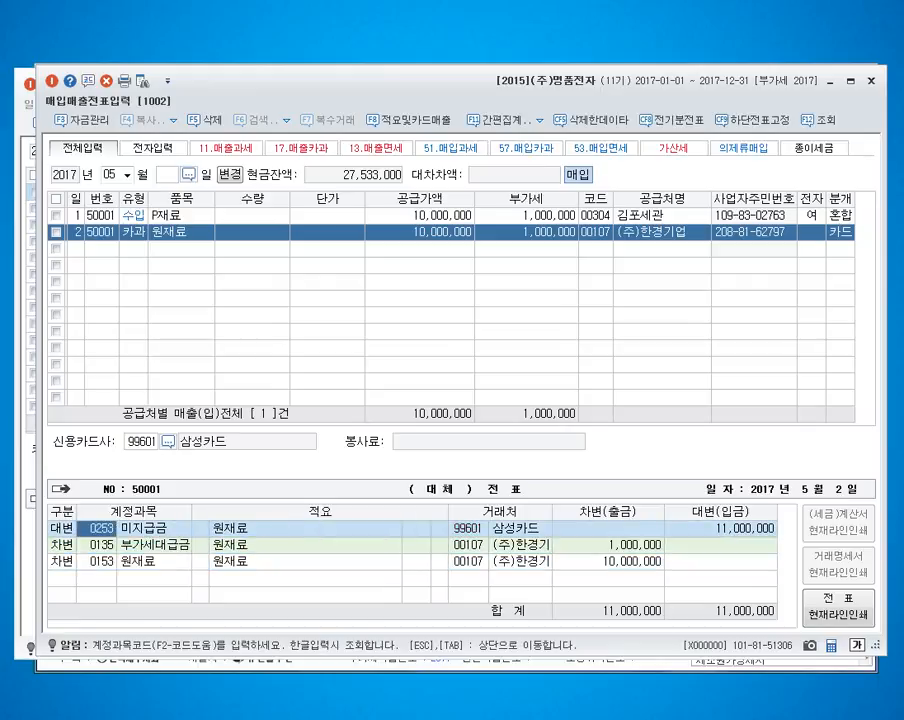
{"action": "type", "text": "0251"}
{"action": "key", "text": "Return"}
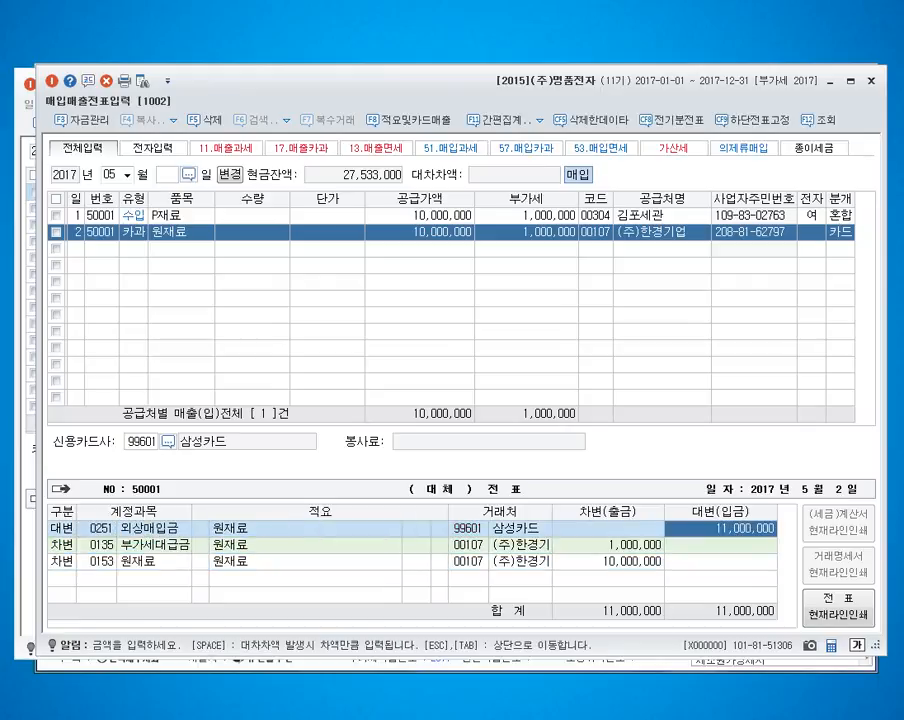
Step: Close the May 2 purchase's journal entry and return to a blank voucher line
{"action": "key", "text": "Left"}
{"action": "key", "text": "Left"}
{"action": "key", "text": "Down"}
{"action": "key", "text": "Down"}
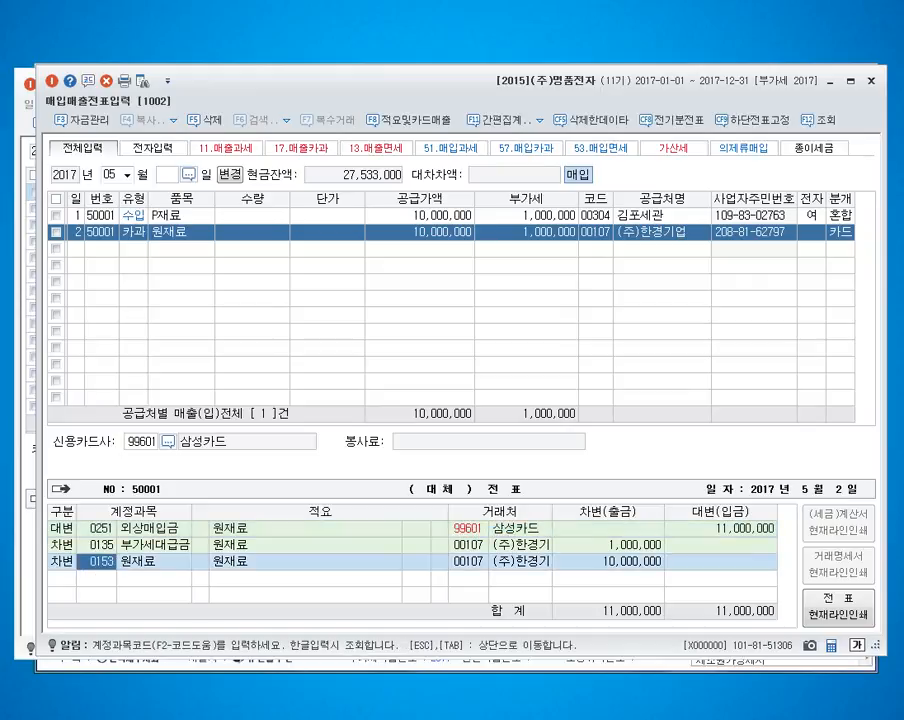
{"action": "key", "text": "Escape"}
Step: Enter a May 3 type 57 카과 purchase of 회식비 with a VAT-inclusive amount of 550,000
{"action": "type", "text": "3"}
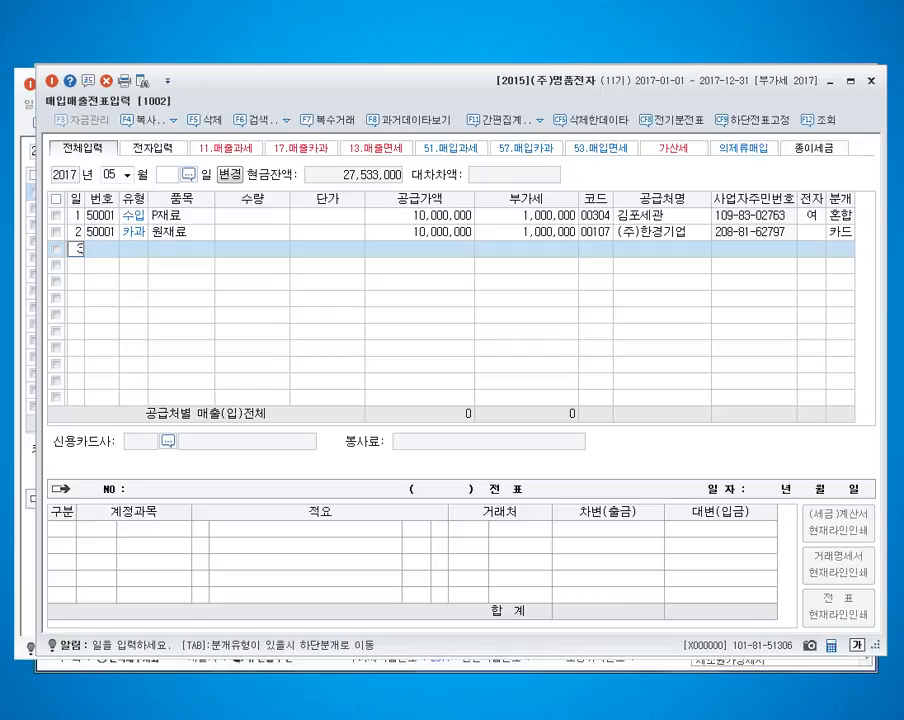
{"action": "key", "text": "Return"}
{"action": "type", "text": "57"}
{"action": "key", "text": "Return"}
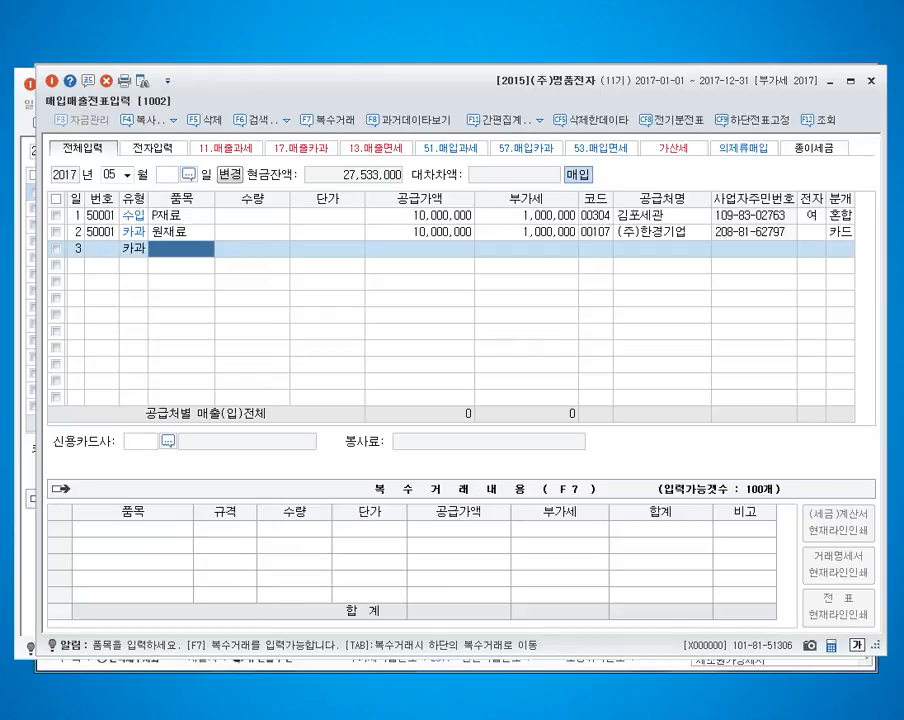
{"action": "type", "text": "회식비"}
{"action": "key", "text": "Return"}
{"action": "key", "text": "Return"}
{"action": "key", "text": "Return"}
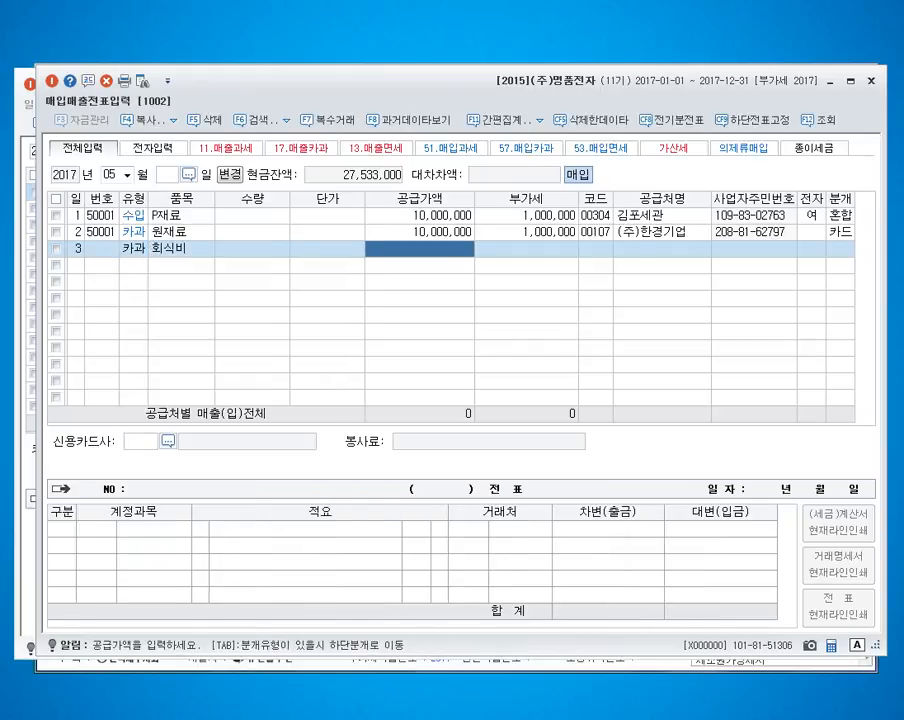
{"action": "type", "text": "5"}
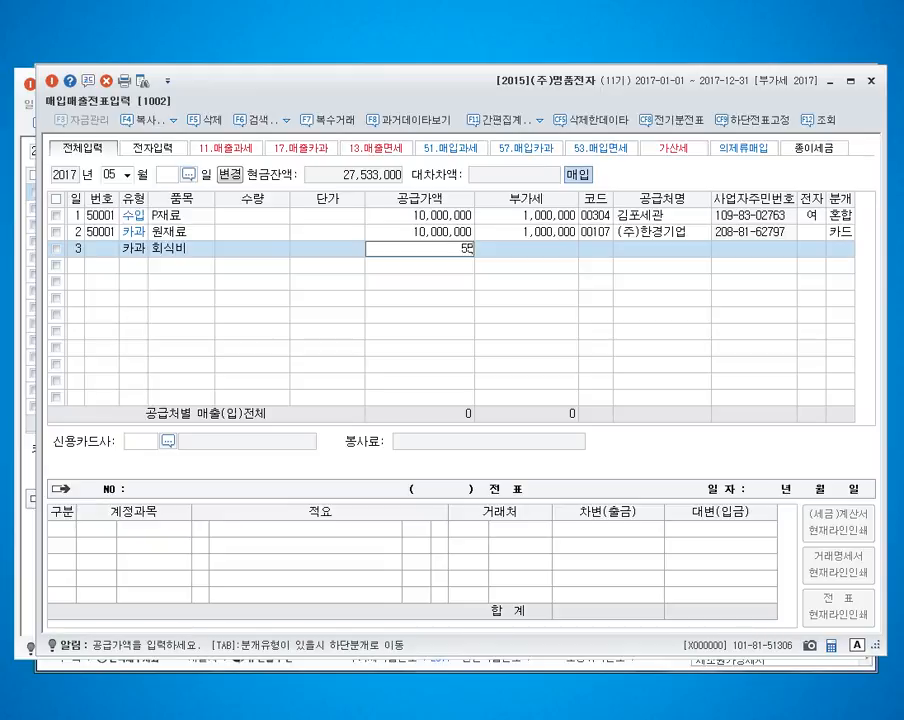
{"action": "type", "text": "500000"}
{"action": "key", "text": "Return"}
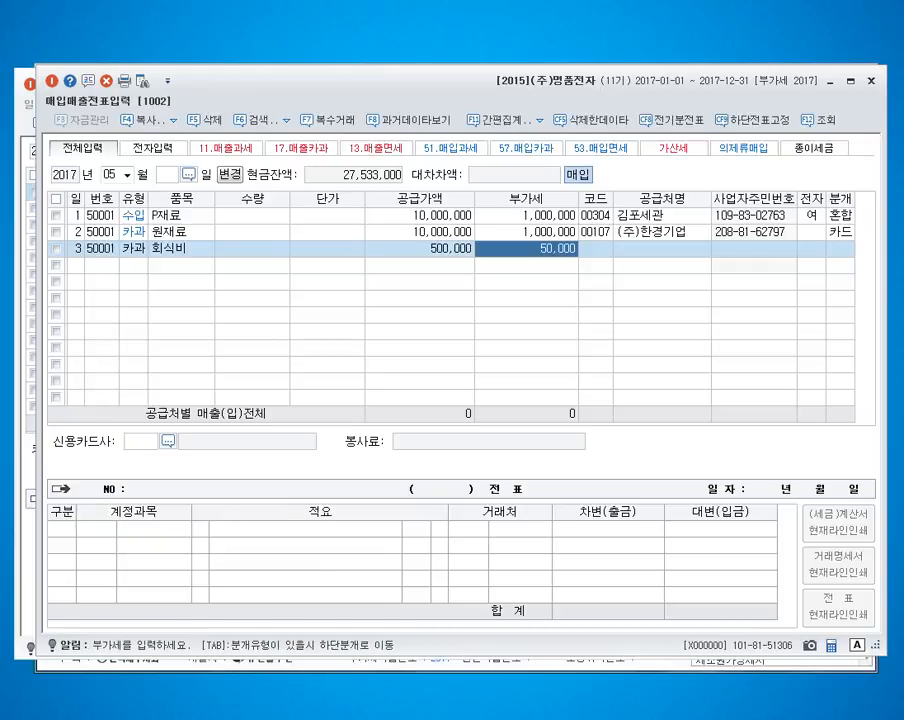
{"action": "key", "text": "Return"}
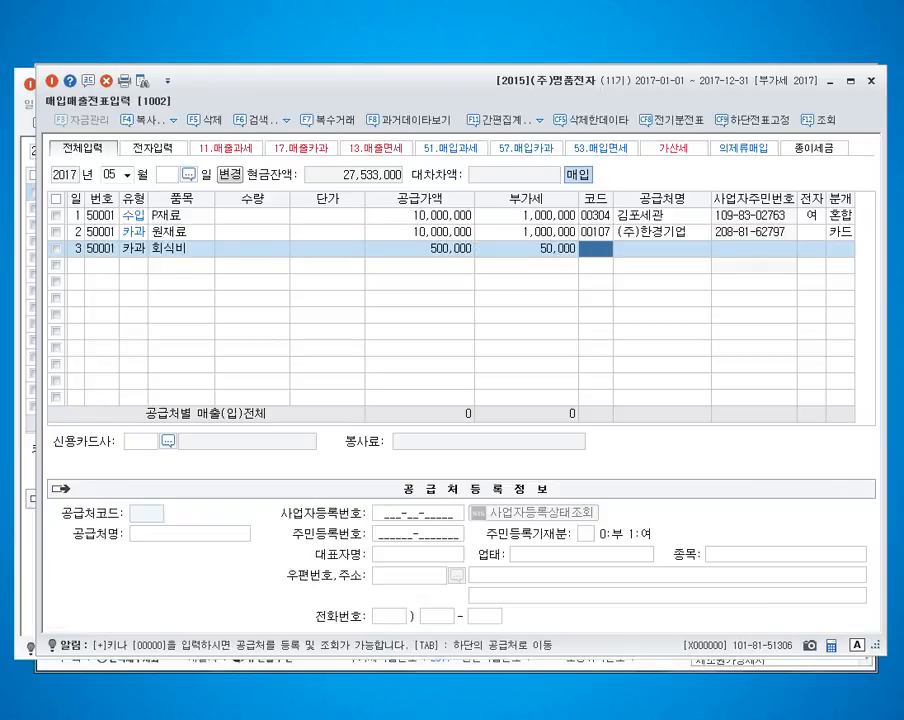
Step: Assign 소촌지식당 as the May 3 purchase's supplier and 삼성카드 as its credit card company
{"action": "type", "text": "소촌제"}
{"action": "key", "text": "Return"}
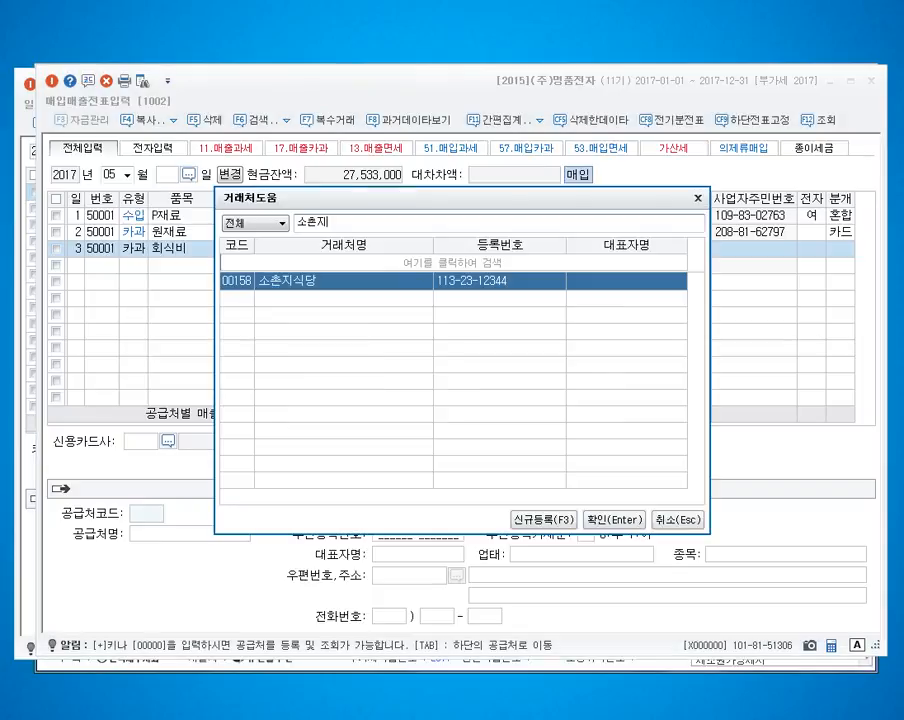
{"action": "key", "text": "Return"}
{"action": "key", "text": "Return"}
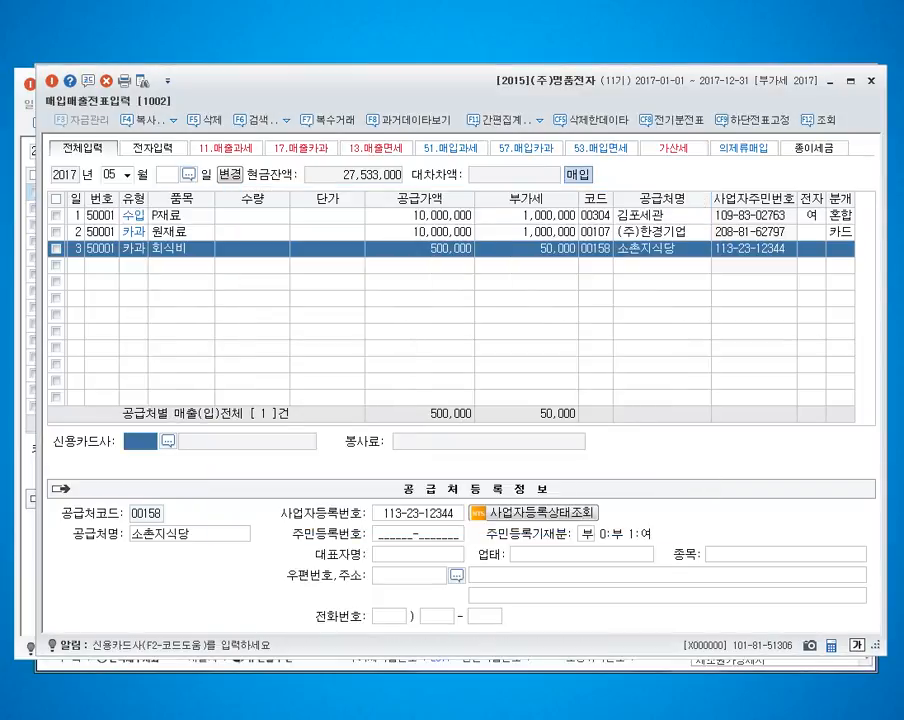
{"action": "key", "text": "F2"}
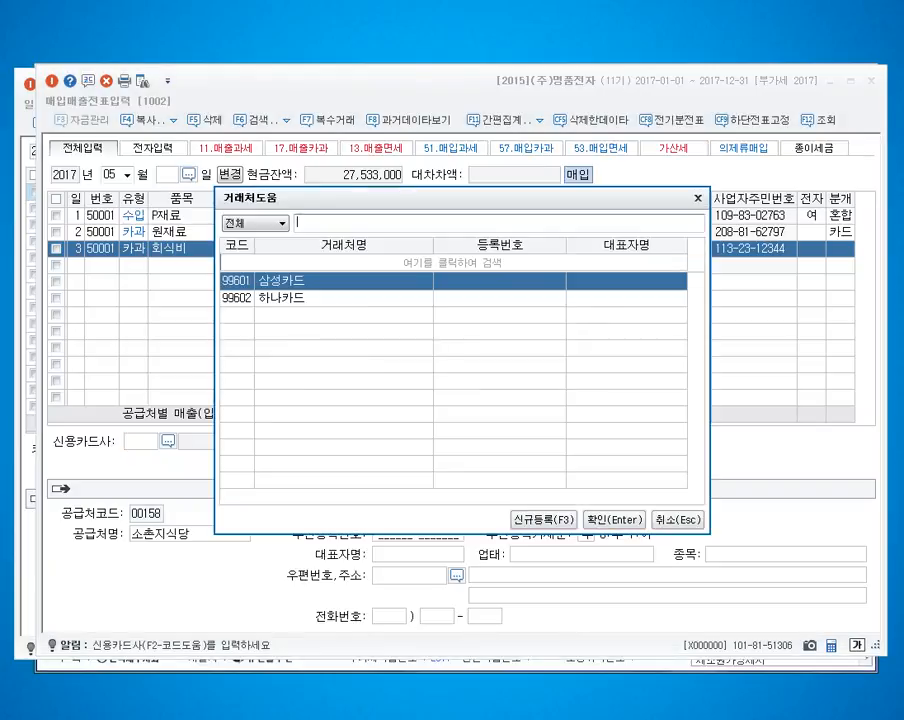
{"action": "type", "text": "삼성ㅋ"}
{"action": "key", "text": "Return"}
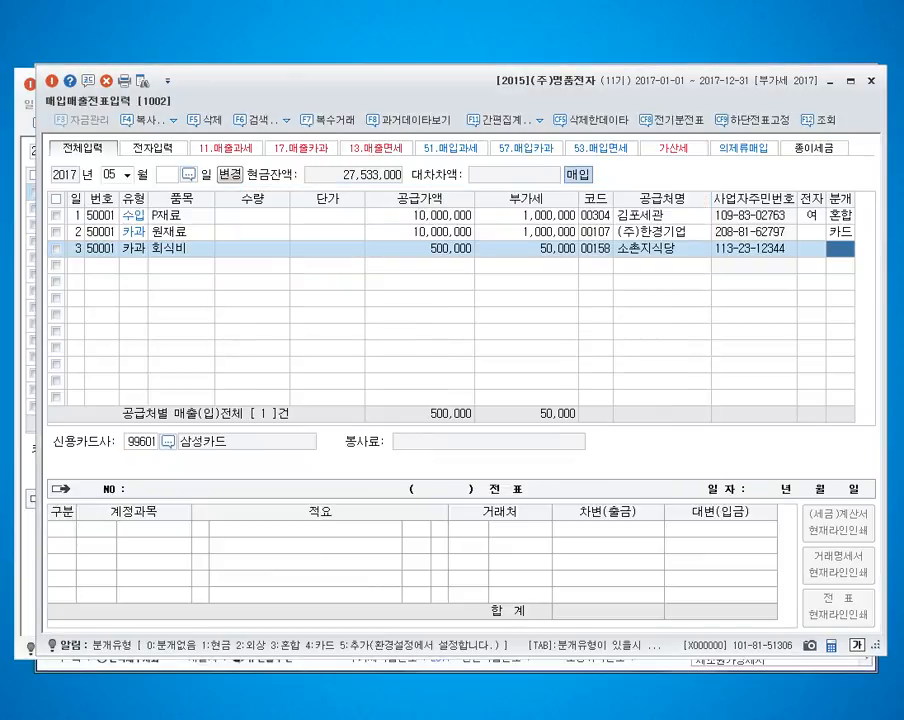
Step: Set the May 3 purchase's journal type to 4 카드 and open the account lookup for its 원재료 debit line
{"action": "key", "text": "4"}
{"action": "key", "text": "Return"}
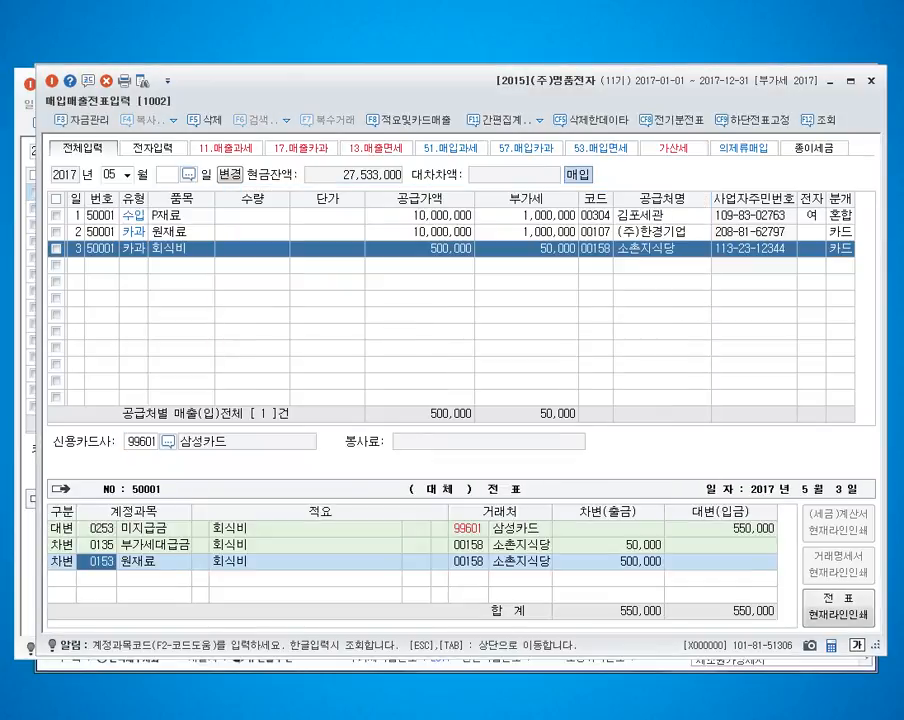
{"action": "left_click", "coordinate": [98, 528]}
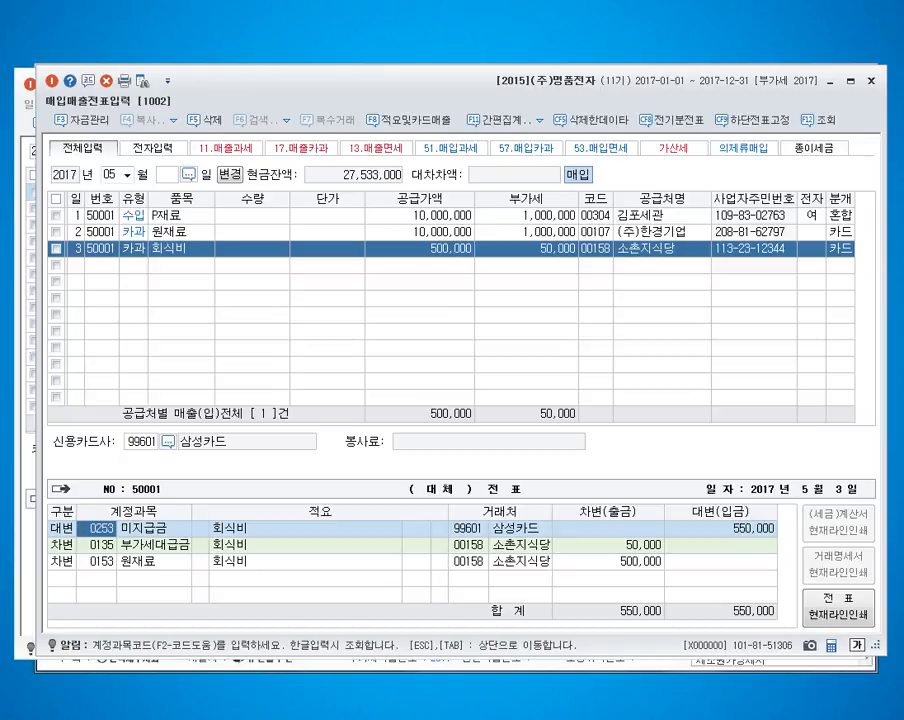
{"action": "left_click", "coordinate": [102, 545]}
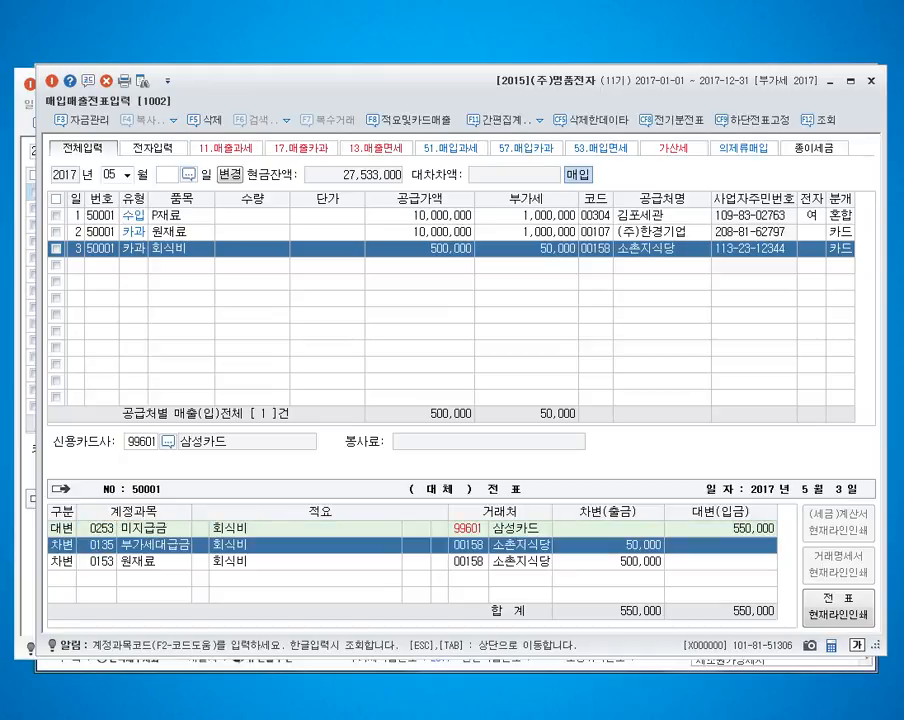
{"action": "left_click", "coordinate": [102, 562]}
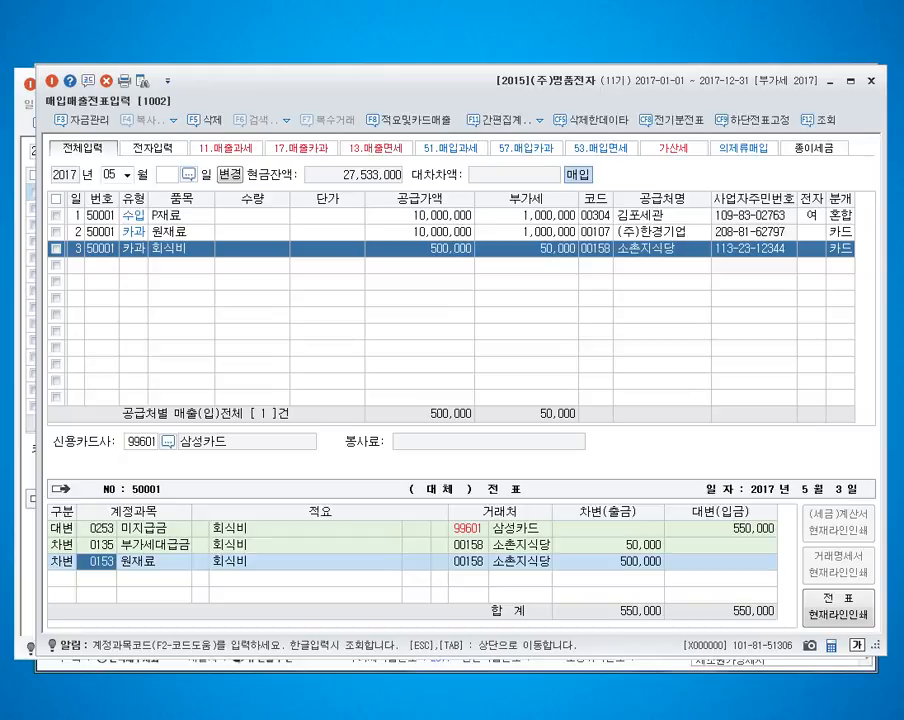
{"action": "key", "text": "F2"}
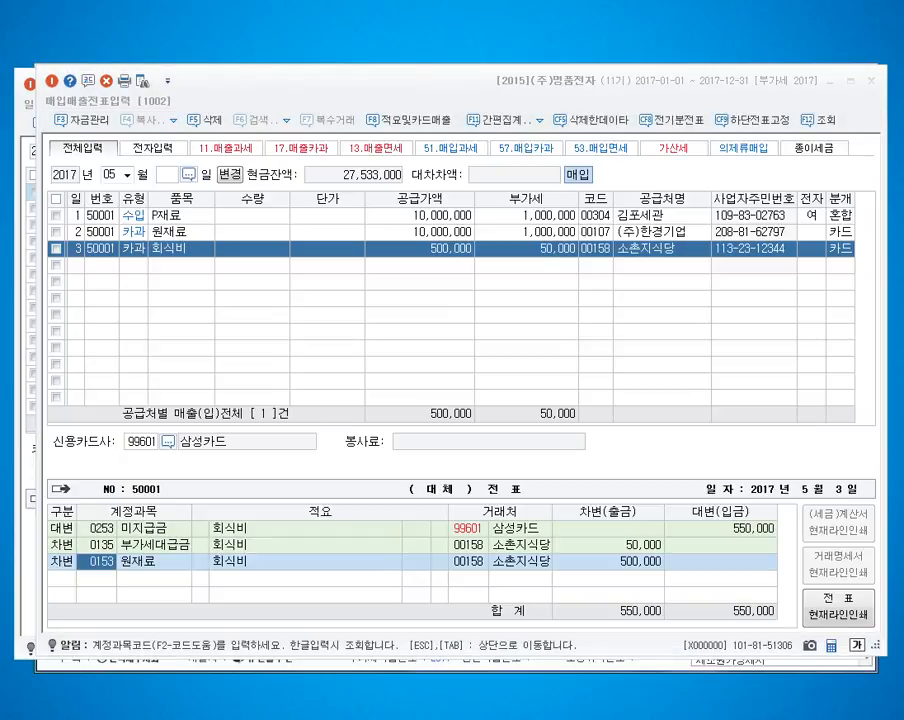
{"action": "key", "text": "Escape"}
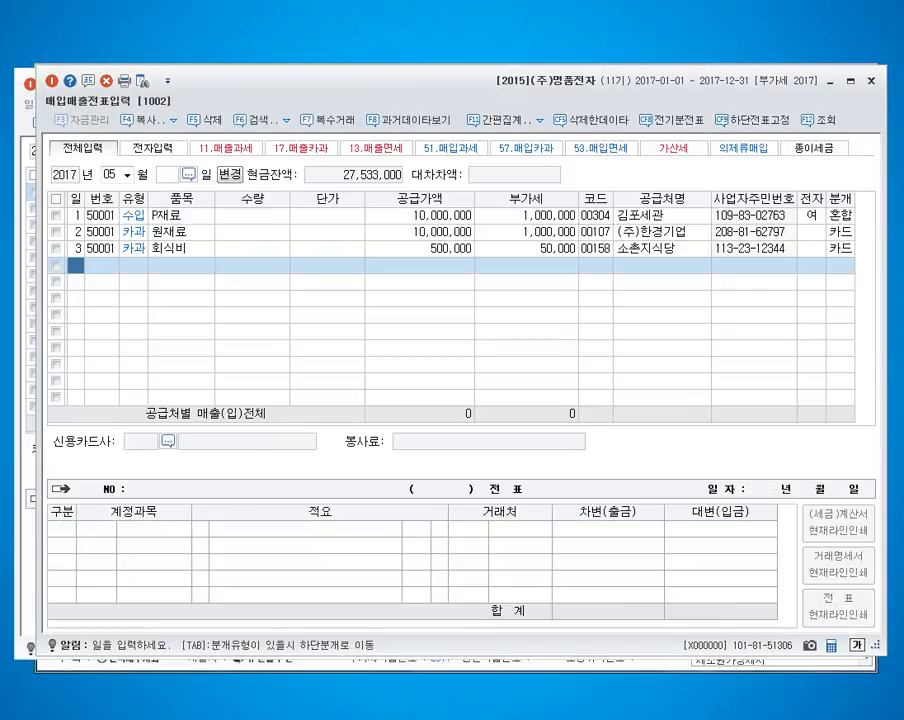
Step: Enter a May 4 type 58 카면 purchase of 쌀과부식 with a supply amount of 300,000
{"action": "type", "text": "4"}
{"action": "key", "text": "Return"}
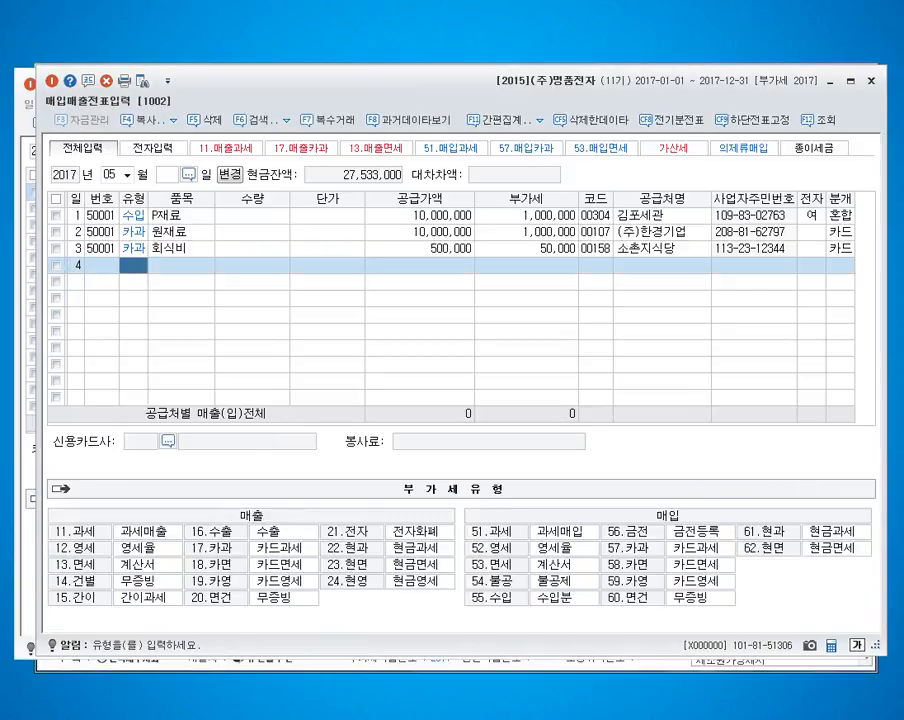
{"action": "type", "text": "58"}
{"action": "key", "text": "Return"}
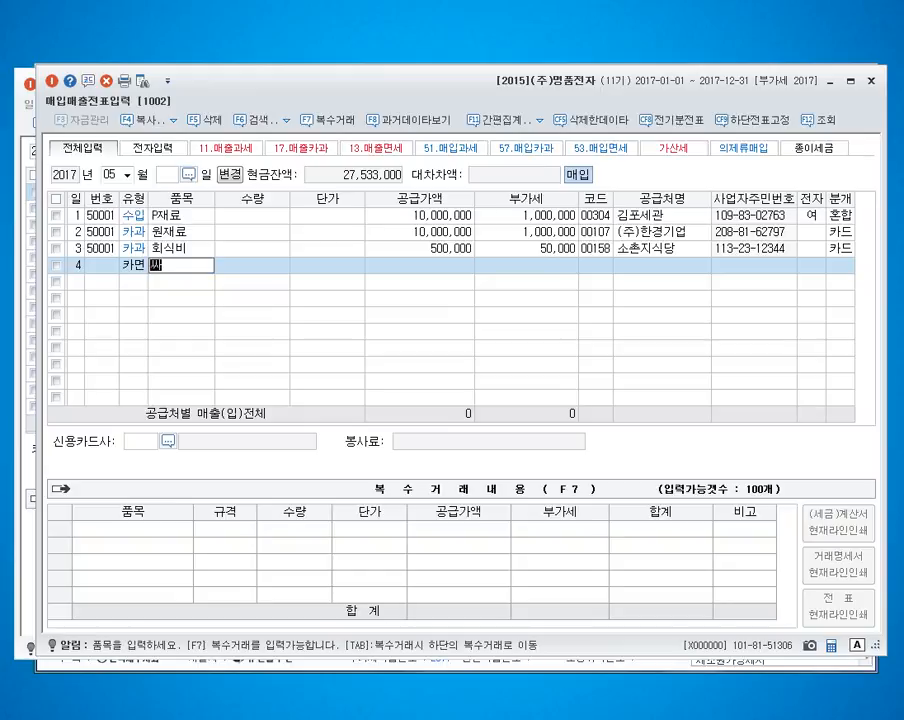
{"action": "type", "text": "쌀과부식"}
{"action": "key", "text": "Return"}
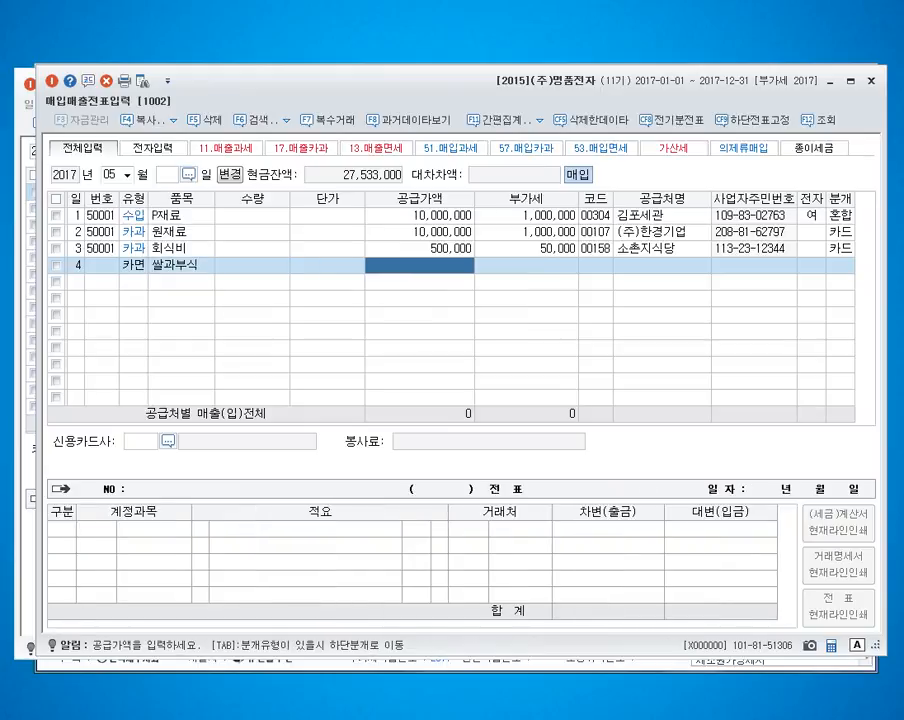
{"action": "type", "text": "3000000"}
{"action": "key", "text": "Return"}
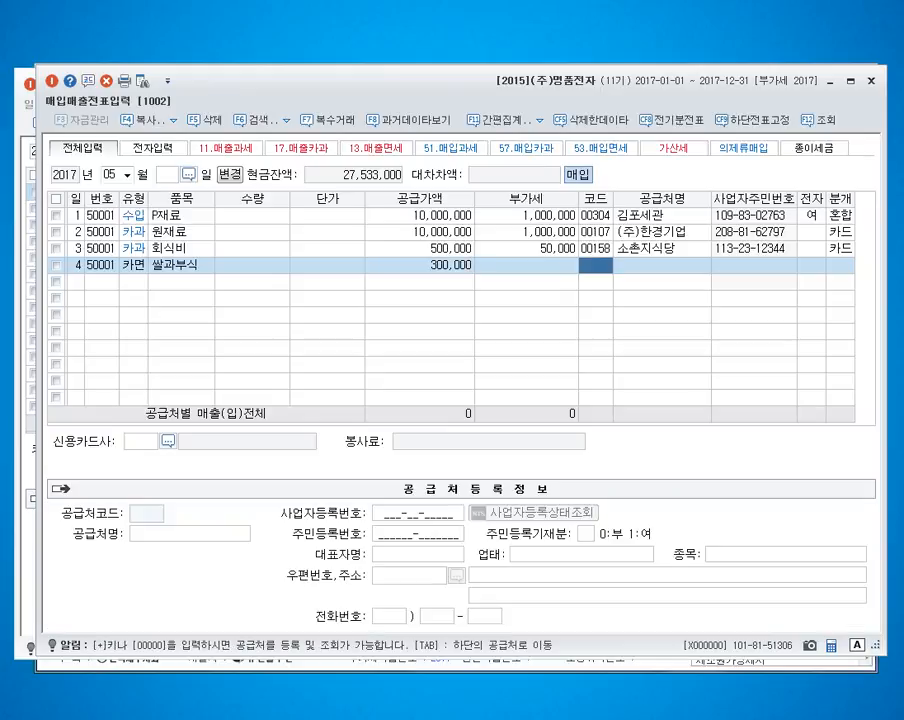
Step: Assign supplier 가을농산, credit card company 삼성카드 and journal type 4 카드 to the May 4 purchase
{"action": "type", "text": "가을"}
{"action": "key", "text": "Return"}
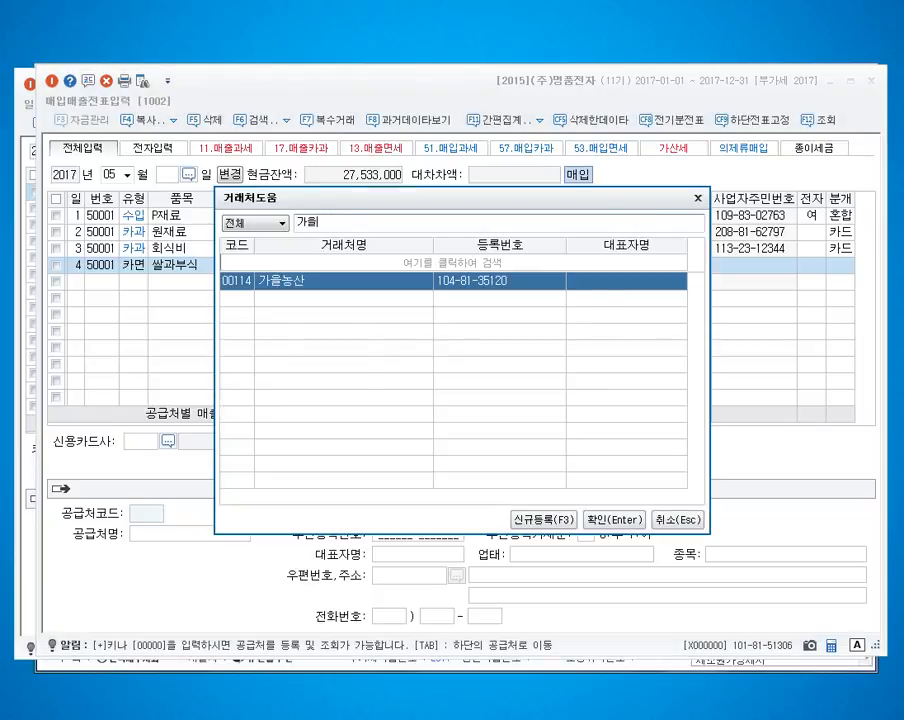
{"action": "key", "text": "Return"}
{"action": "key", "text": "Return"}
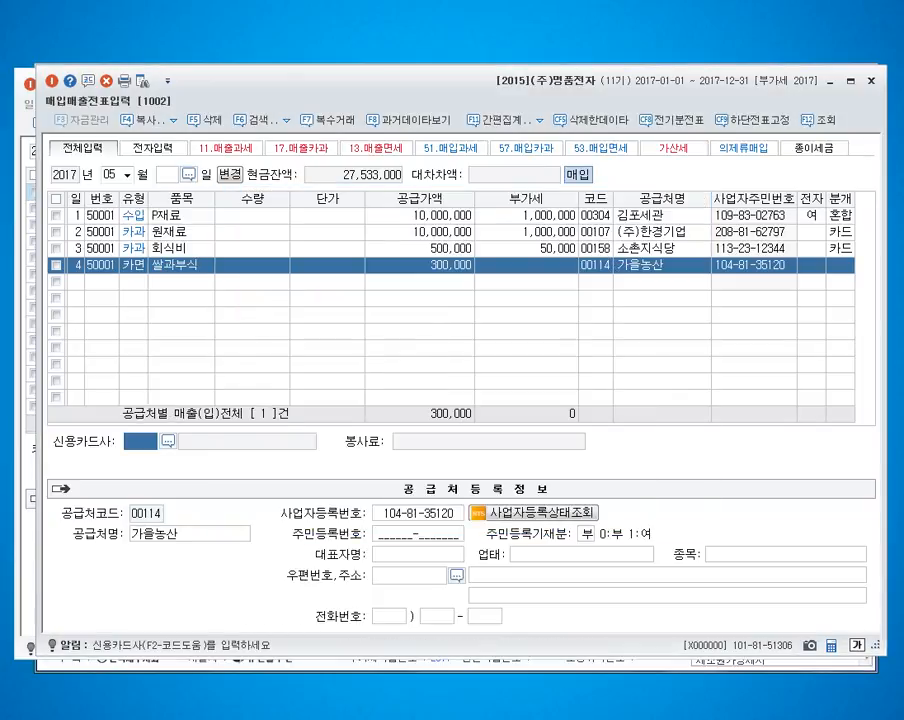
{"action": "type", "text": "삼성"}
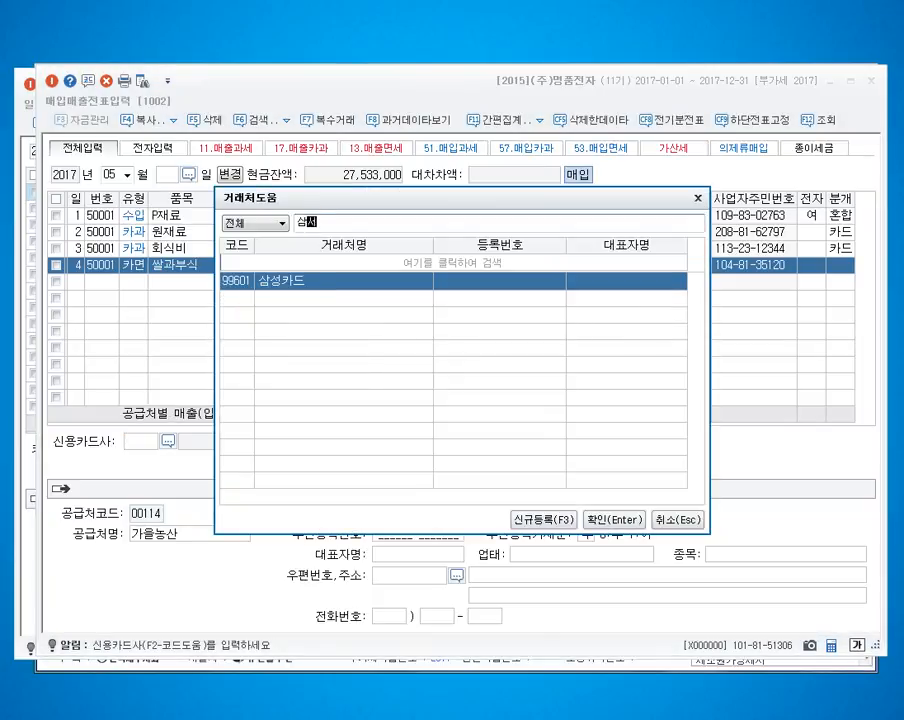
{"action": "key", "text": "Return"}
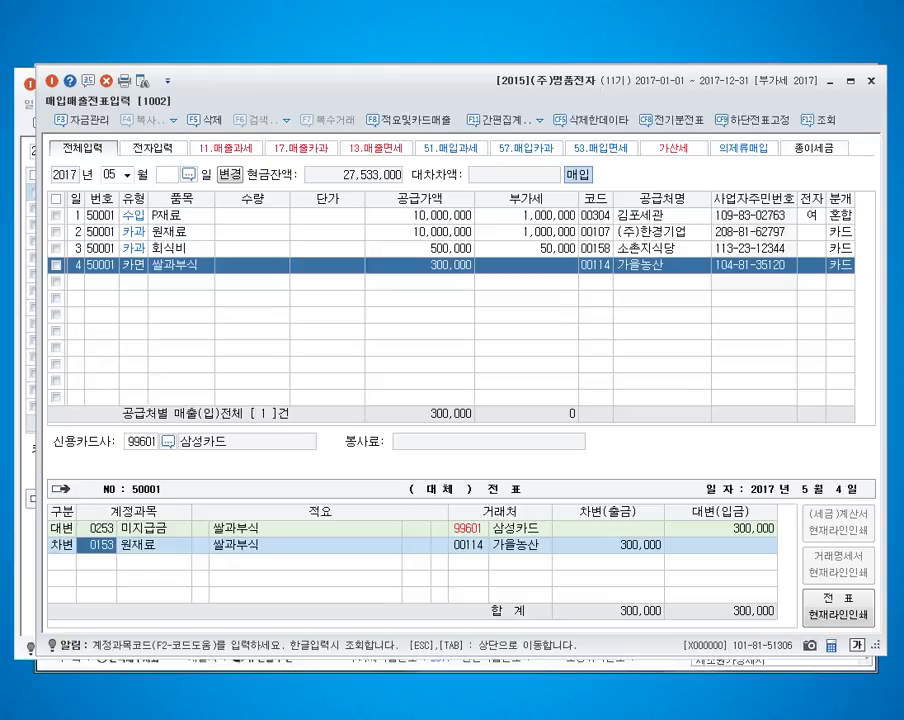
Step: Change the debit account of the May 4 purchase's journal entry to 0511 복리후생비 and complete the voucher
{"action": "left_click", "coordinate": [102, 528]}
{"action": "key", "text": "Return"}
{"action": "key", "text": "Return"}
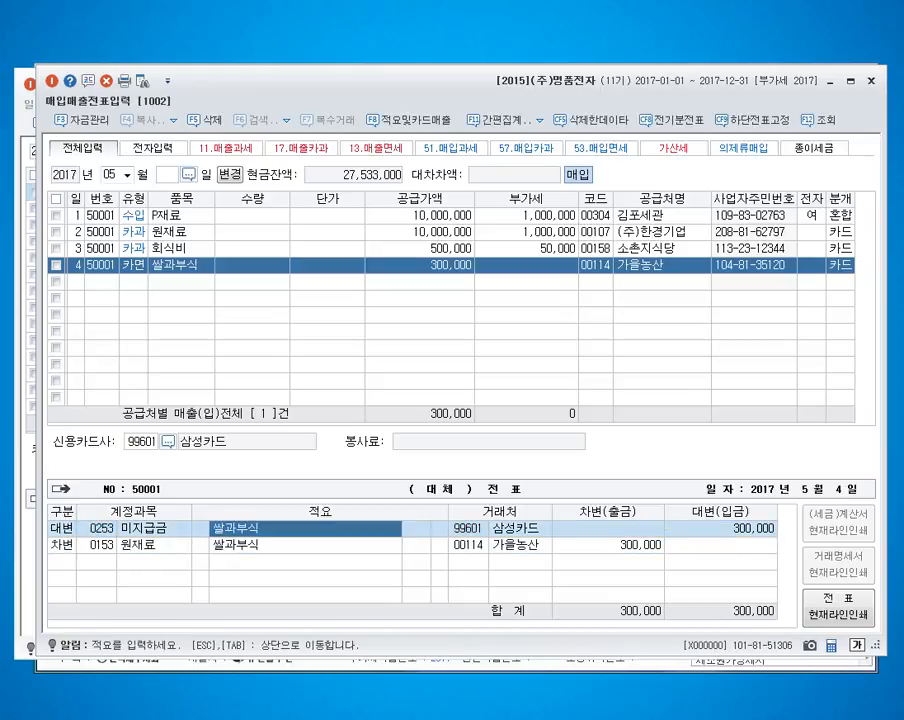
{"action": "key", "text": "Return"}
{"action": "key", "text": "Down"}
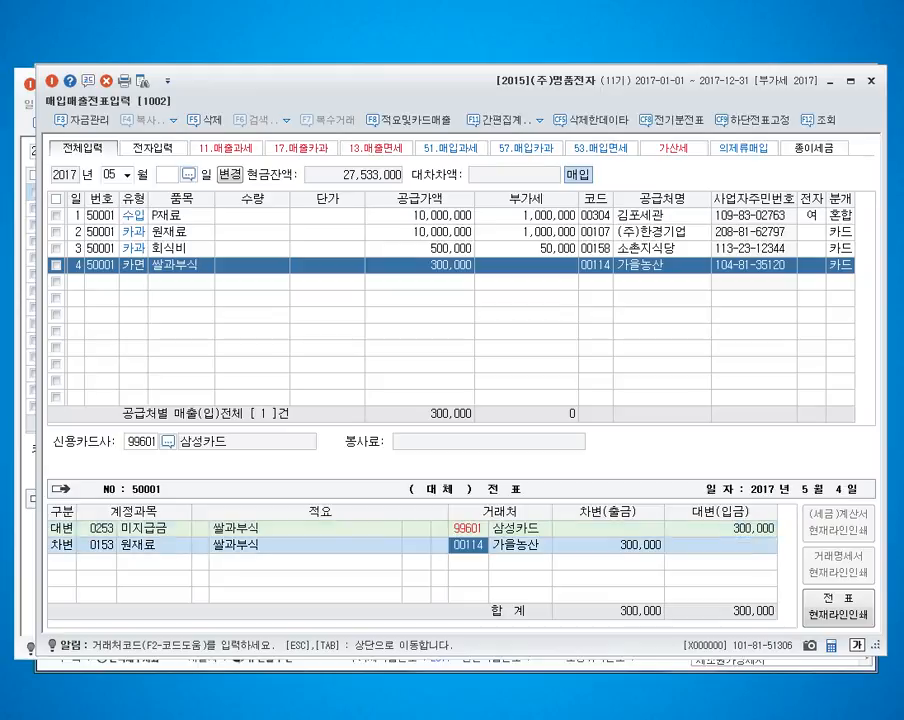
{"action": "key", "text": "Left"}
{"action": "key", "text": "Left"}
{"action": "key", "text": "Left"}
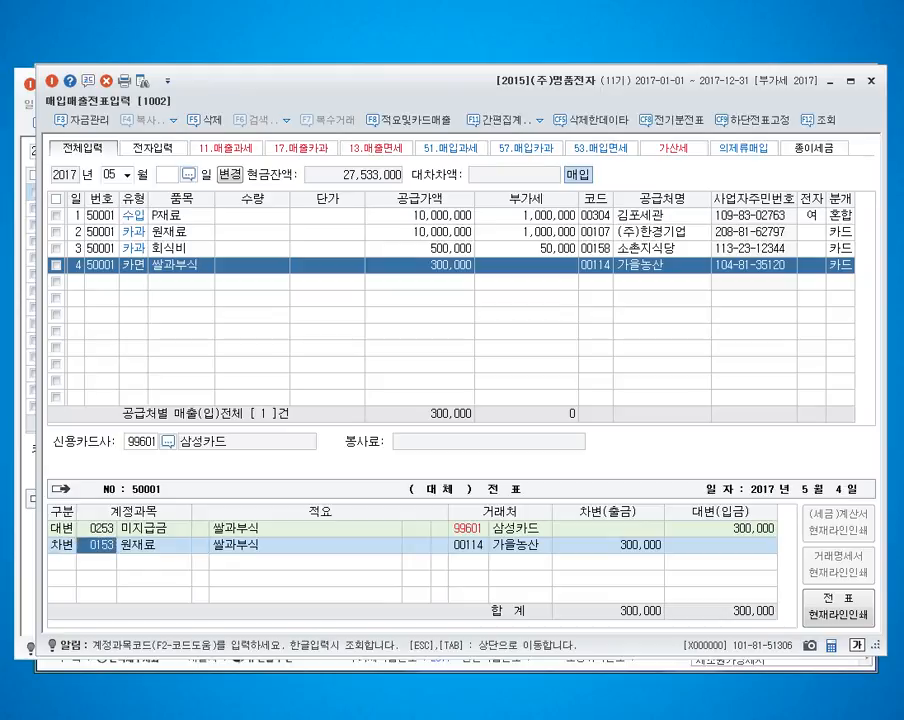
{"action": "type", "text": "0511"}
{"action": "key", "text": "Return"}
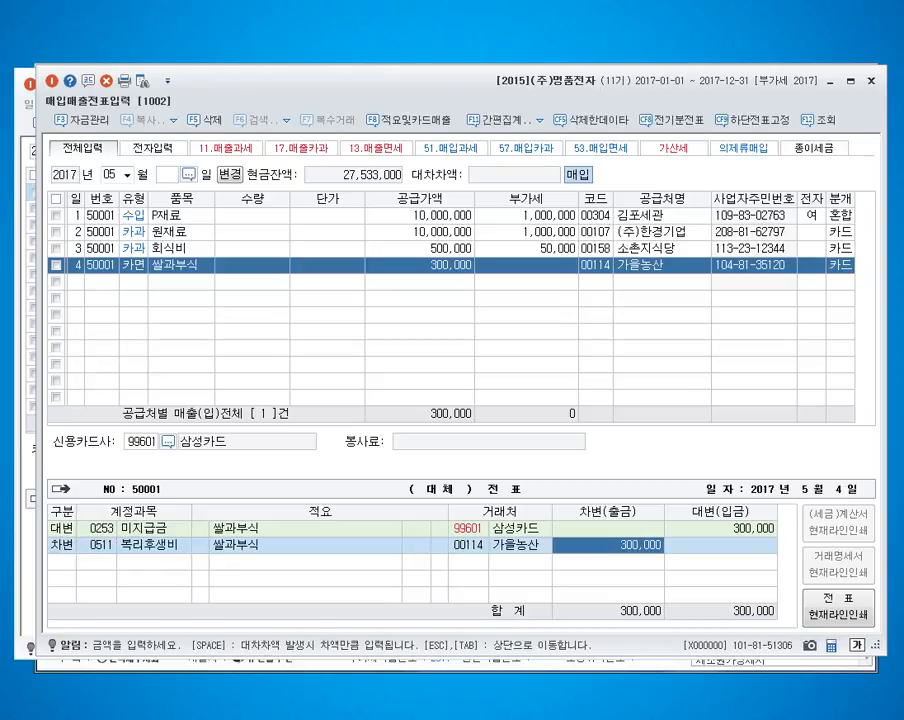
{"action": "key", "text": "Return"}
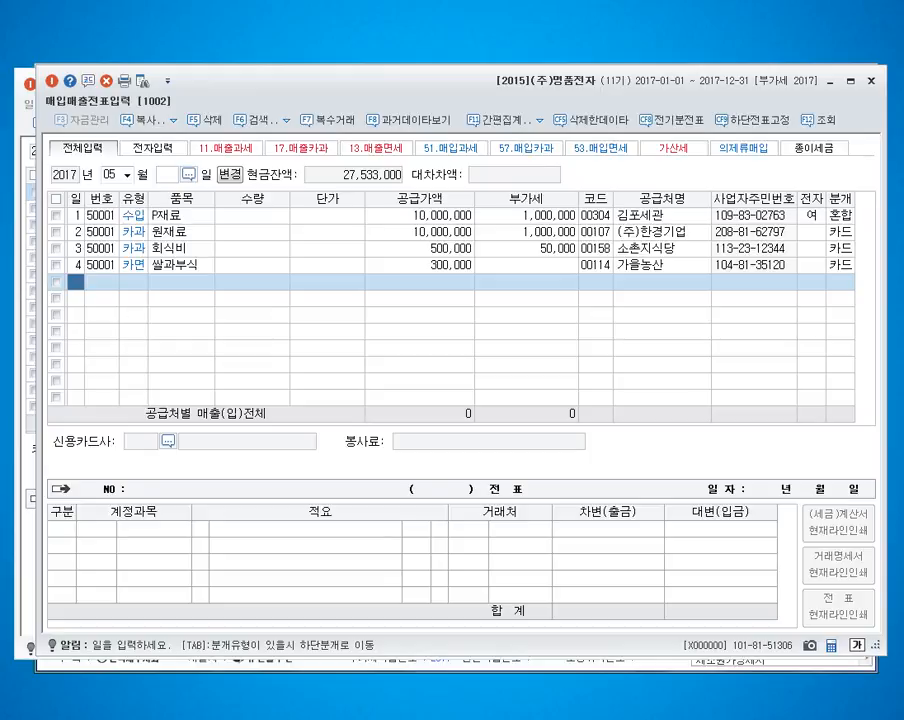
Step: Enter a May 5 type 61 현과 purchase of 주유대금 with a VAT-inclusive amount of 50,000
{"action": "type", "text": "5"}
{"action": "key", "text": "Return"}
{"action": "type", "text": "61"}
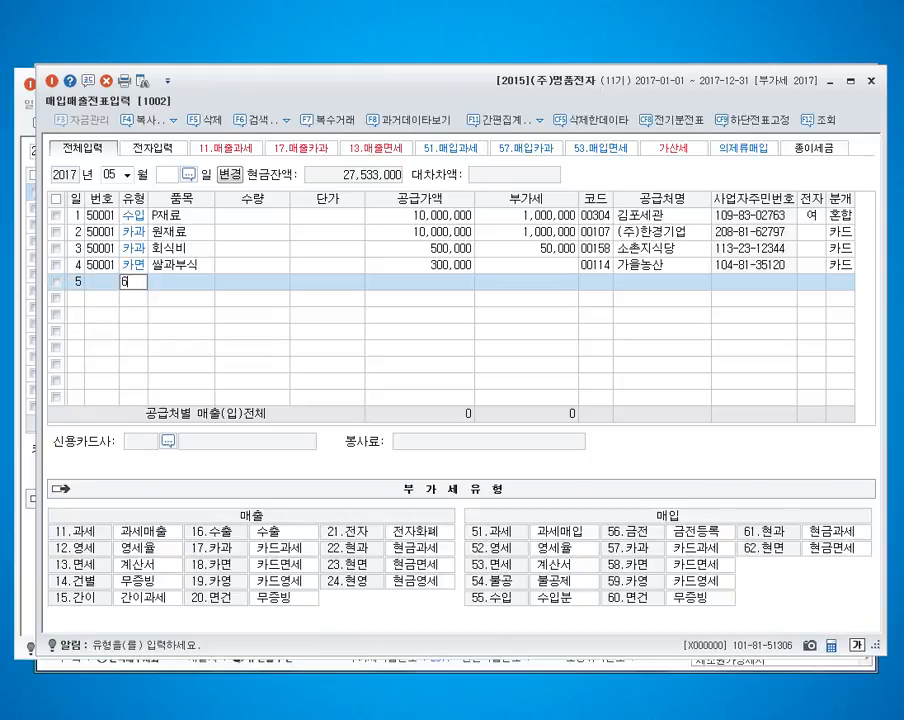
{"action": "key", "text": "Return"}
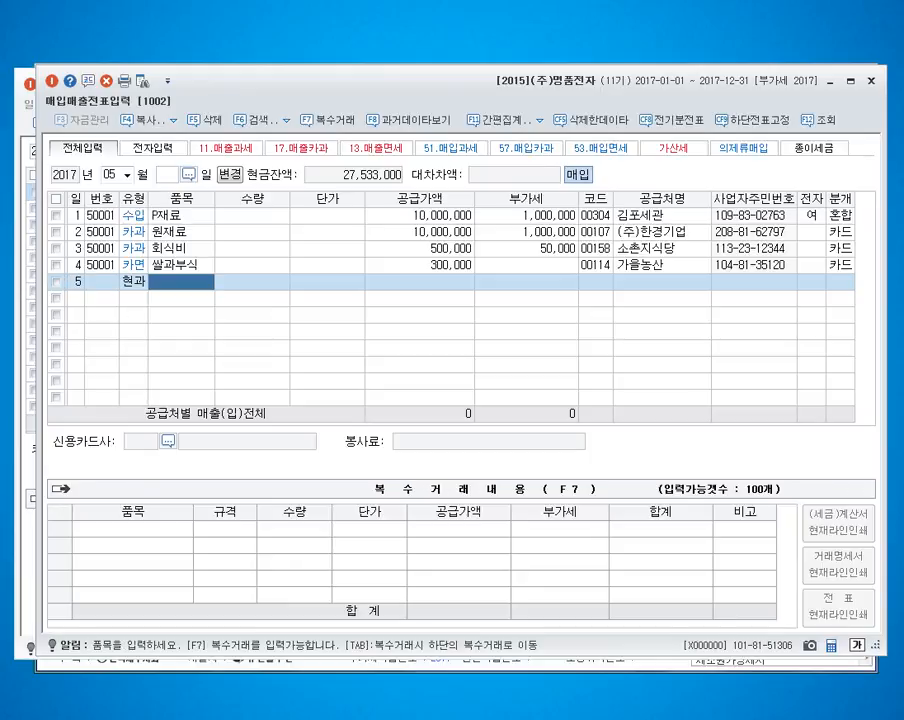
{"action": "type", "text": "주유대금"}
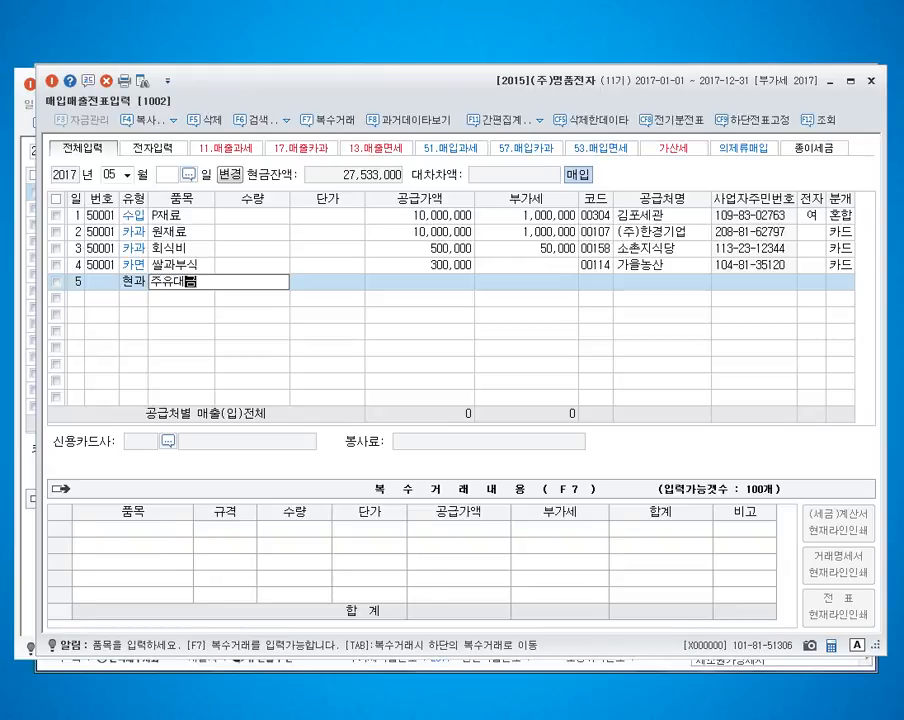
{"action": "key", "text": "Return"}
{"action": "type", "text": "500000"}
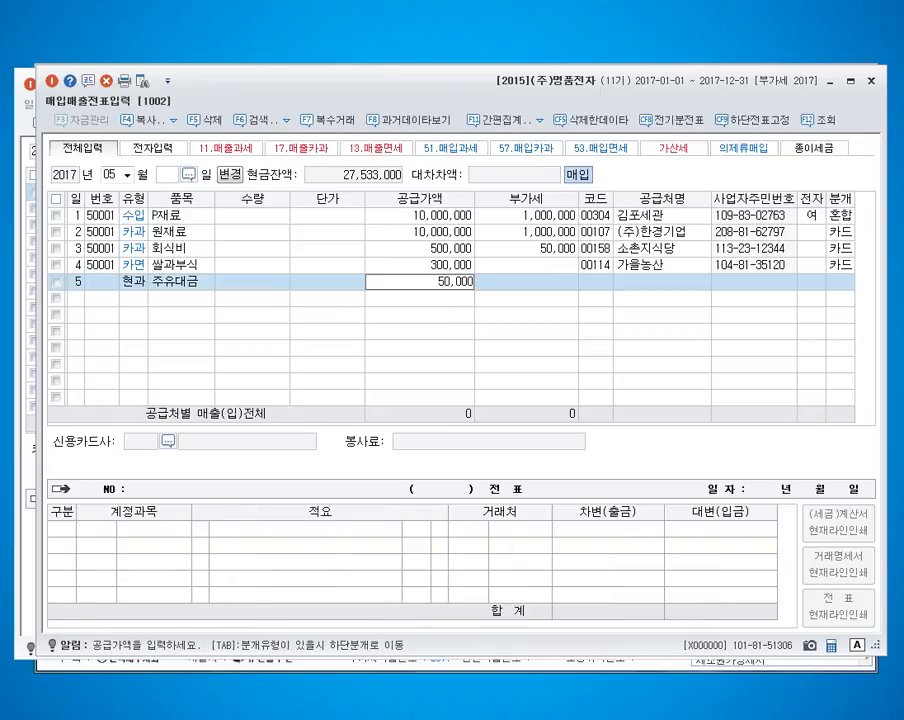
{"action": "key", "text": "Return"}
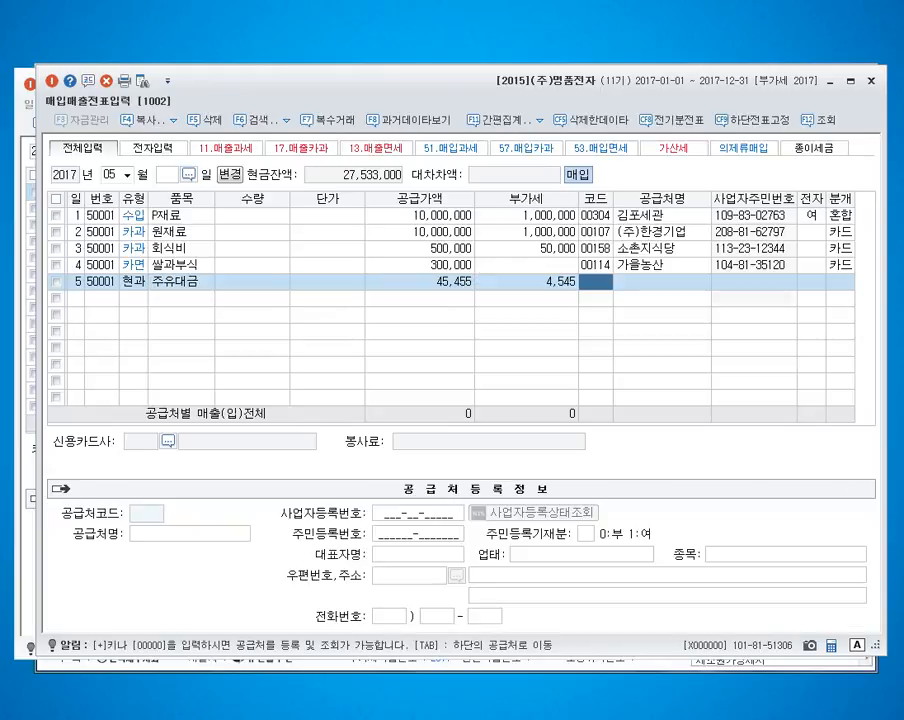
Step: Correct the amounts of the May 5 주유대금 purchase to a supply amount of 50,000 and VAT of 5,000
{"action": "key", "text": "Left"}
{"action": "key", "text": "Left"}
{"action": "type", "text": "50000"}
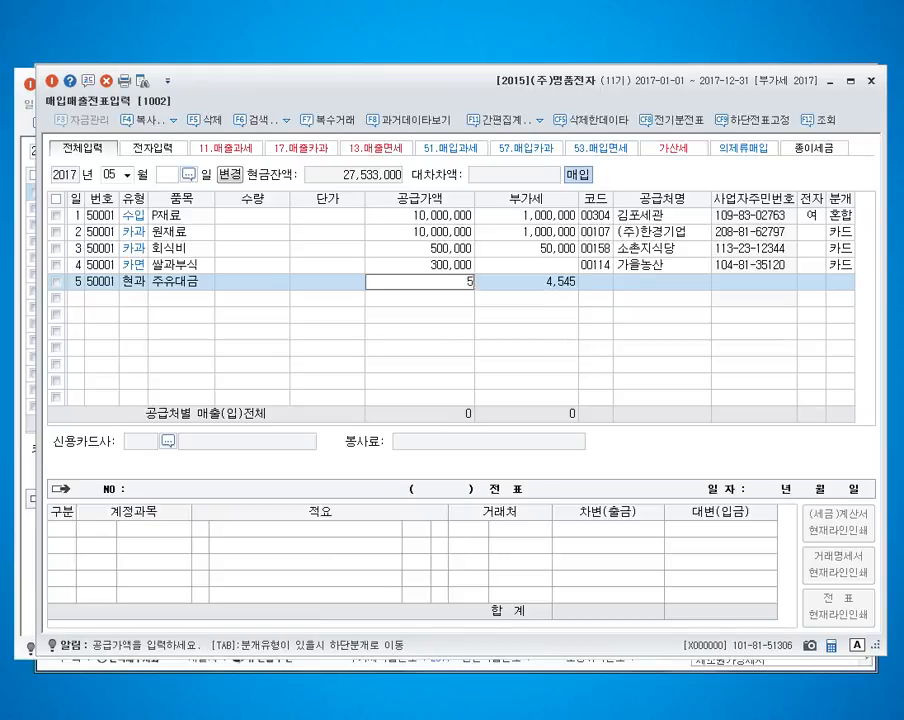
{"action": "key", "text": "Return"}
{"action": "key", "text": "Return"}
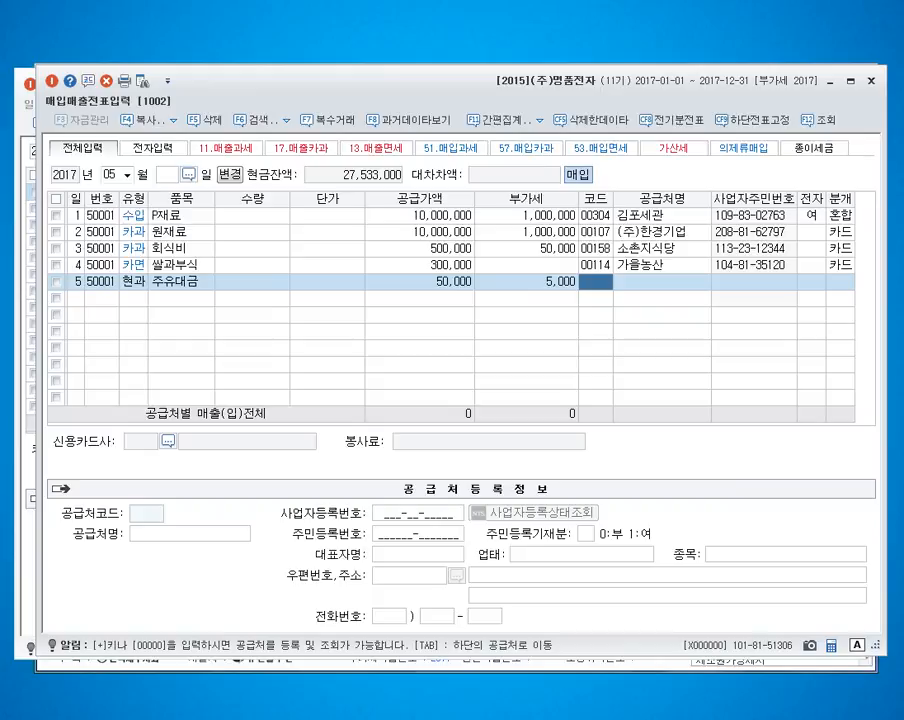
Step: Assign supplier 창신주유소 and journal type 3 혼합 to the May 5 purchase
{"action": "type", "text": "창신"}
{"action": "key", "text": "Return"}
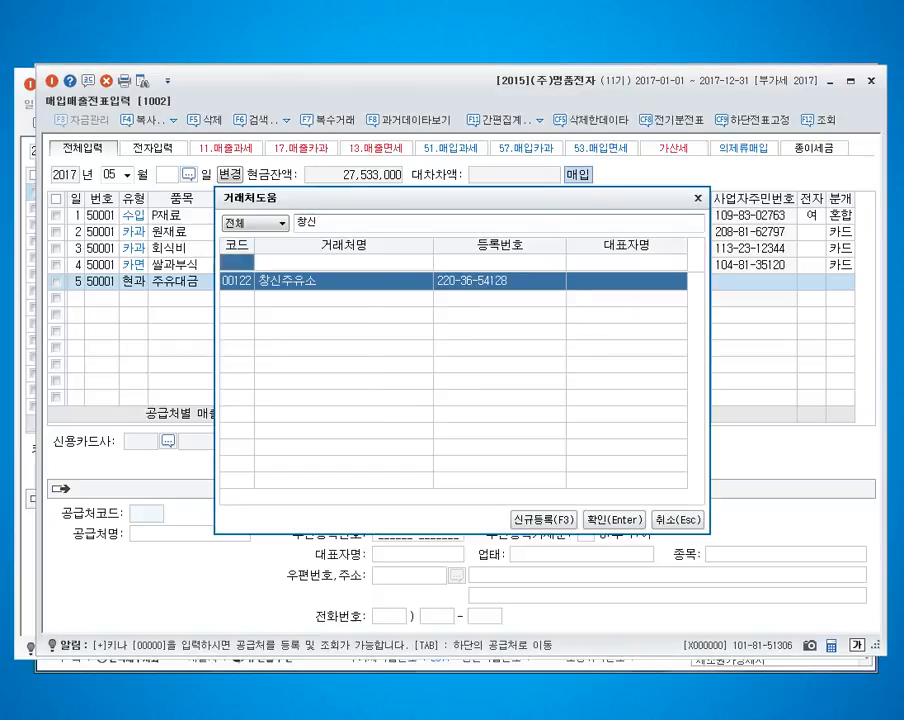
{"action": "key", "text": "Return"}
{"action": "key", "text": "Return"}
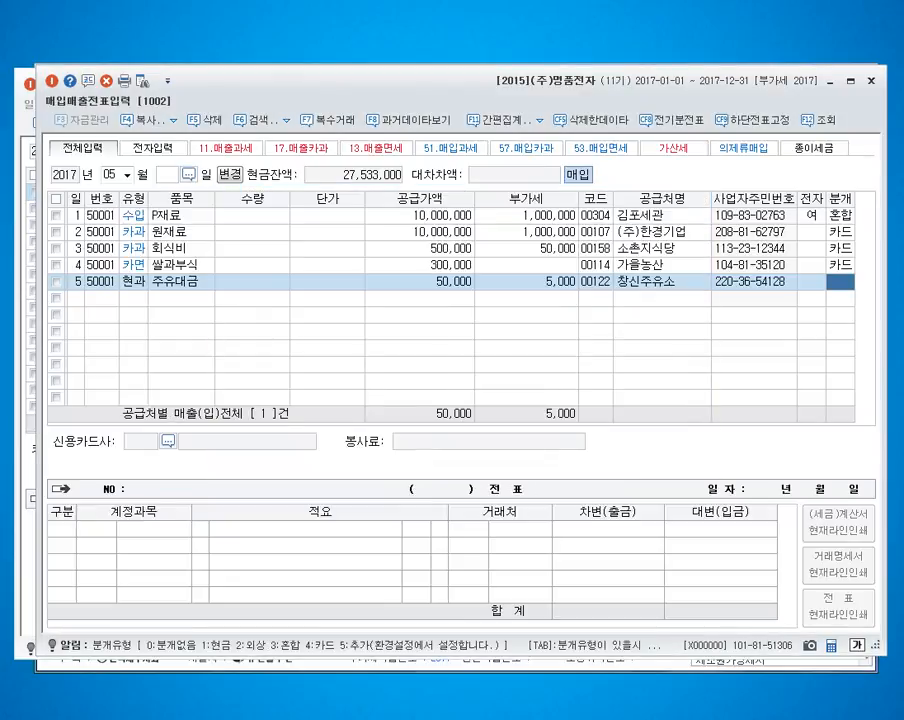
{"action": "type", "text": "3"}
{"action": "key", "text": "Return"}
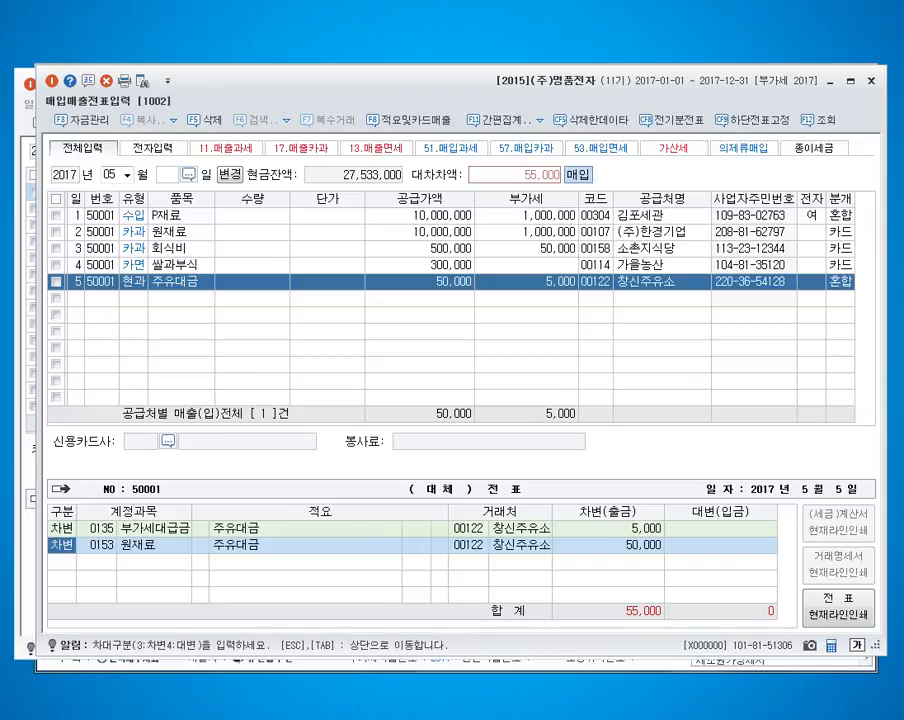
Step: Change the 원재료 debit account of the May 5 purchase's journal entry to 0522 차량유지비
{"action": "key", "text": "Return"}
{"action": "type", "text": "8"}
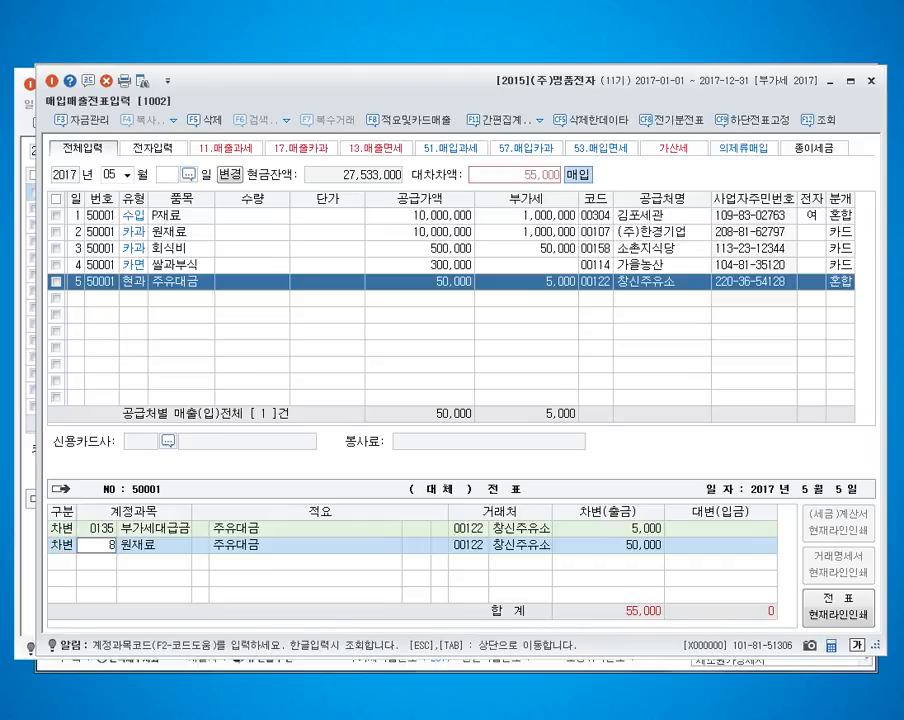
{"action": "key", "text": "BackSpace"}
{"action": "type", "text": "522"}
{"action": "key", "text": "Return"}
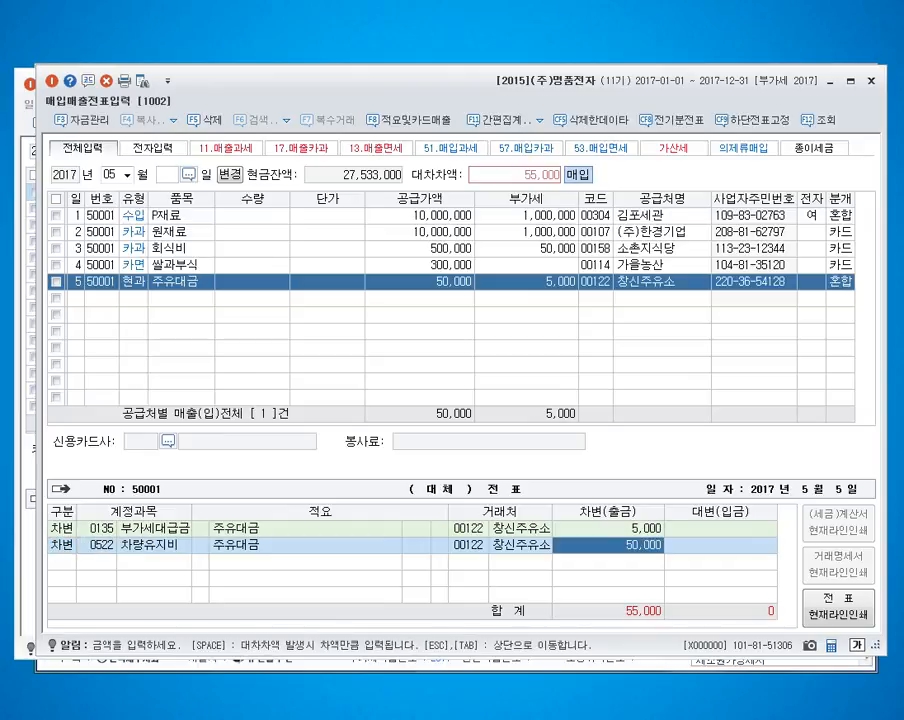
Step: Add a 55,000 credit line for 0101 현금 to the May 5 journal entry and complete the voucher
{"action": "key", "text": "Return"}
{"action": "type", "text": "4"}
{"action": "key", "text": "Return"}
{"action": "type", "text": "101"}
{"action": "key", "text": "Return"}
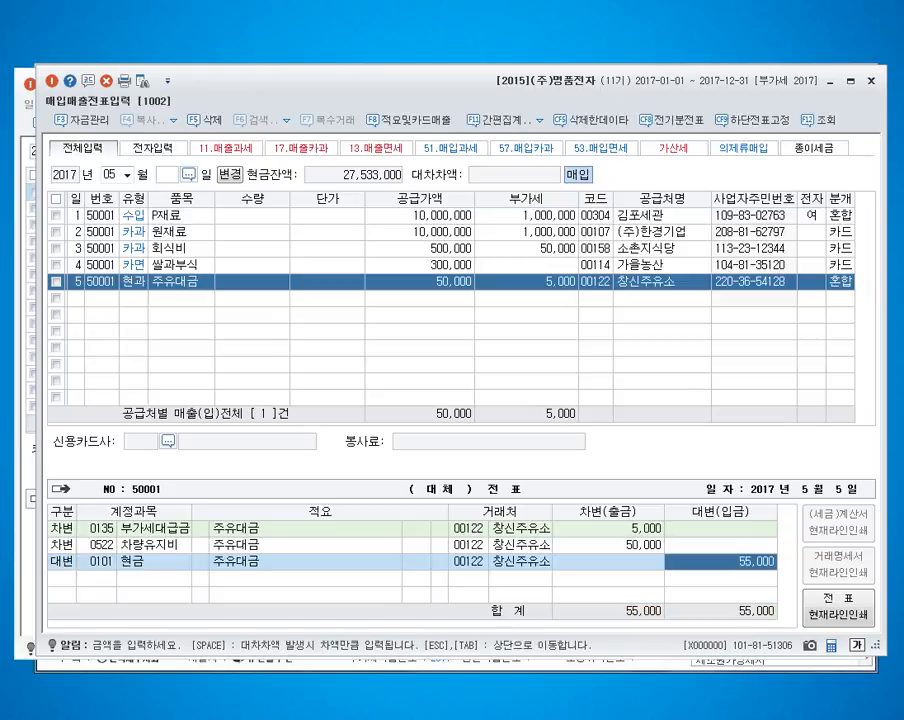
{"action": "key", "text": "Return"}
Step: Enter a May 6 type 61 현과 purchase of 책상 with a VAT-inclusive amount of 1,650,000
{"action": "type", "text": "6"}
{"action": "key", "text": "Return"}
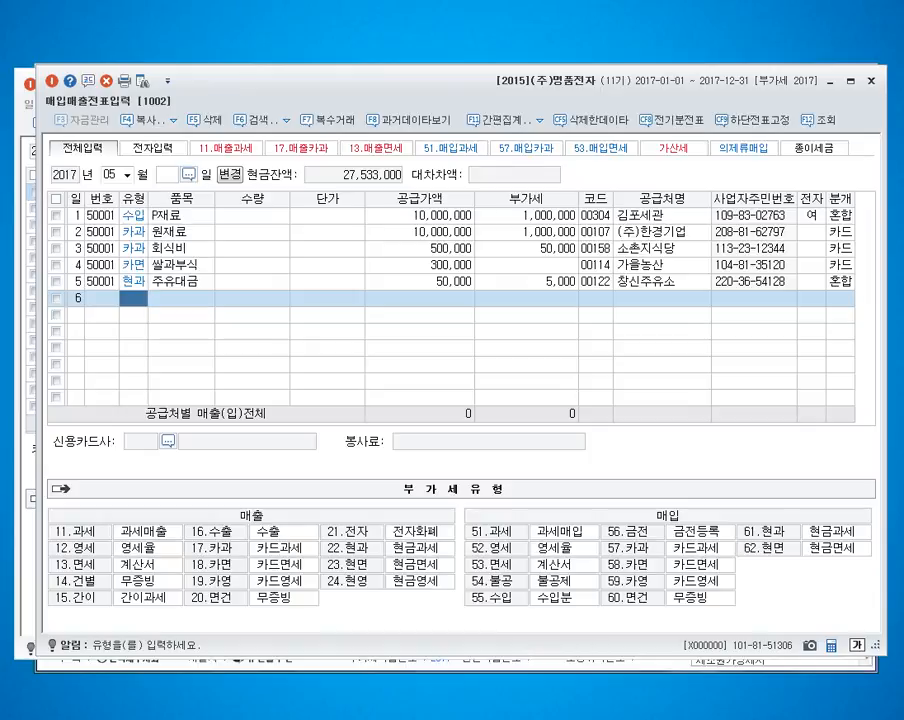
{"action": "type", "text": "61"}
{"action": "key", "text": "Return"}
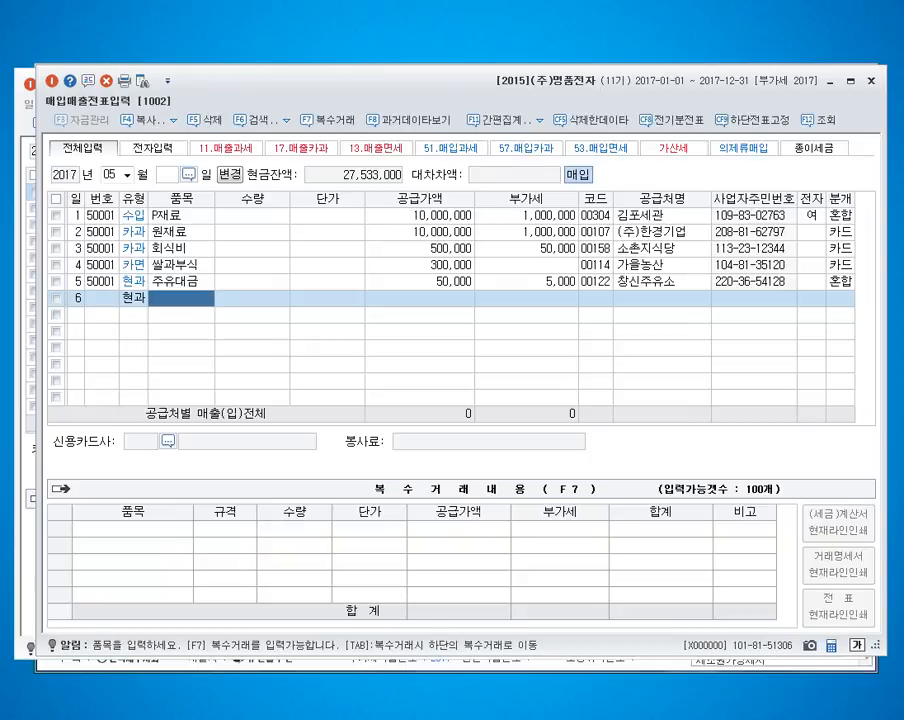
{"action": "type", "text": "책상"}
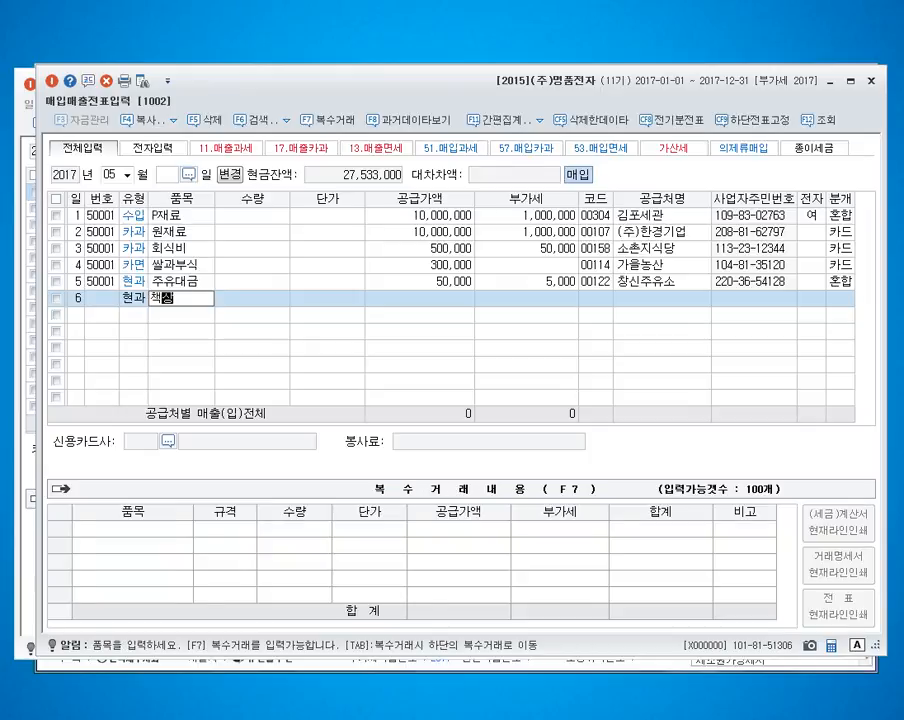
{"action": "key", "text": "Return"}
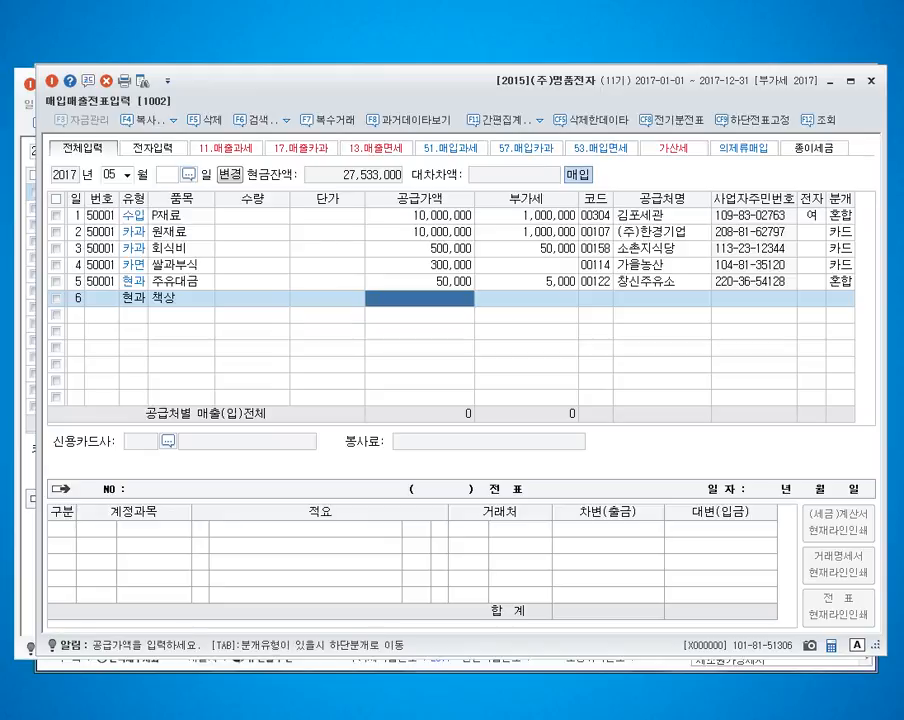
{"action": "type", "text": "1650000"}
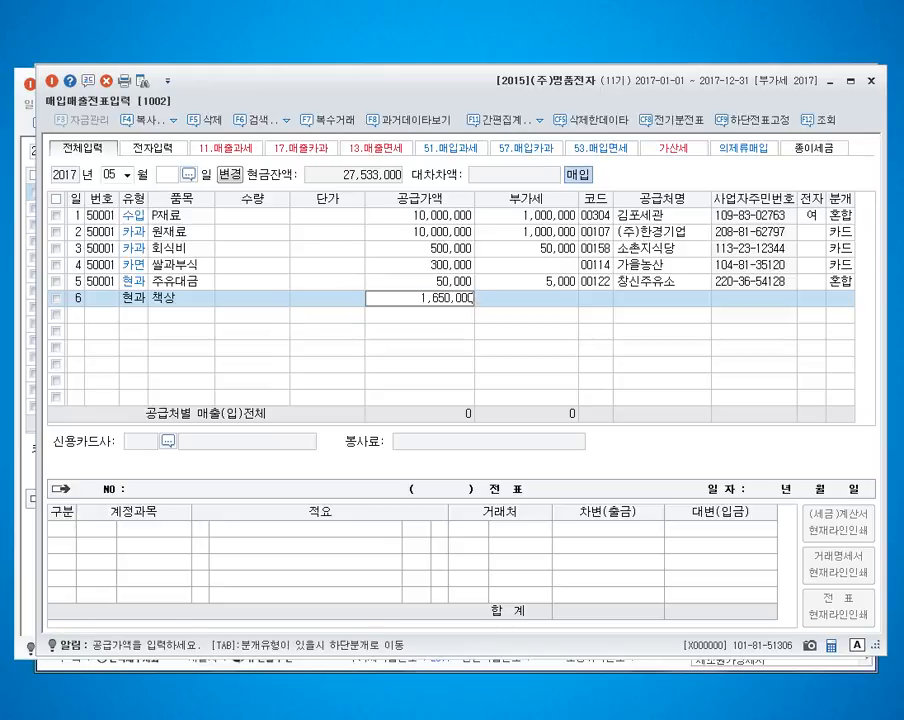
{"action": "key", "text": "Return"}
{"action": "key", "text": "space"}
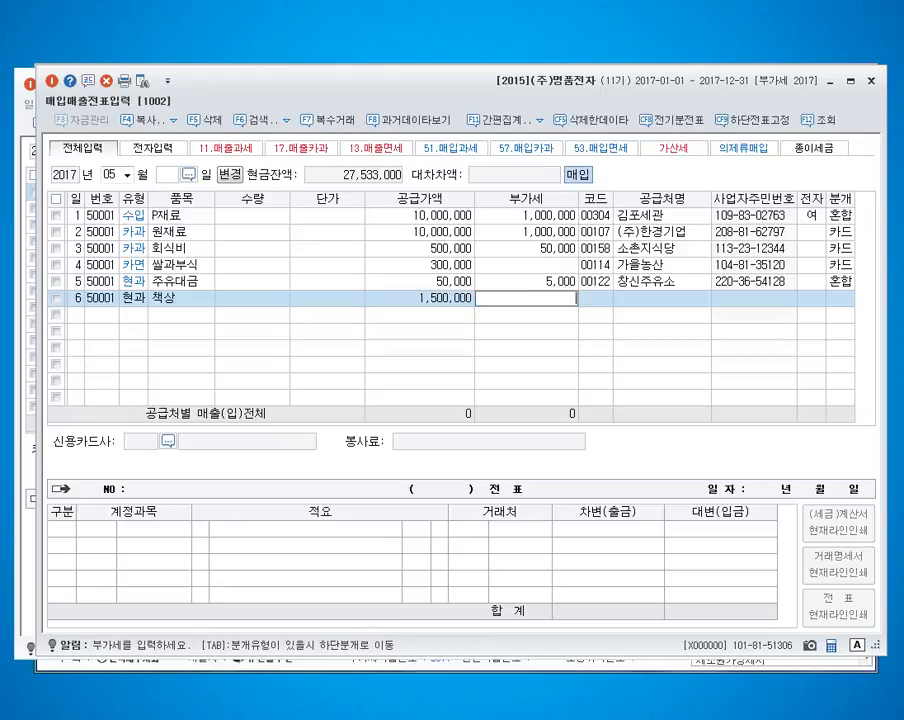
{"action": "type", "text": "1"}
{"action": "key", "text": "Left"}
{"action": "type", "text": "1"}
{"action": "key", "text": "Return"}
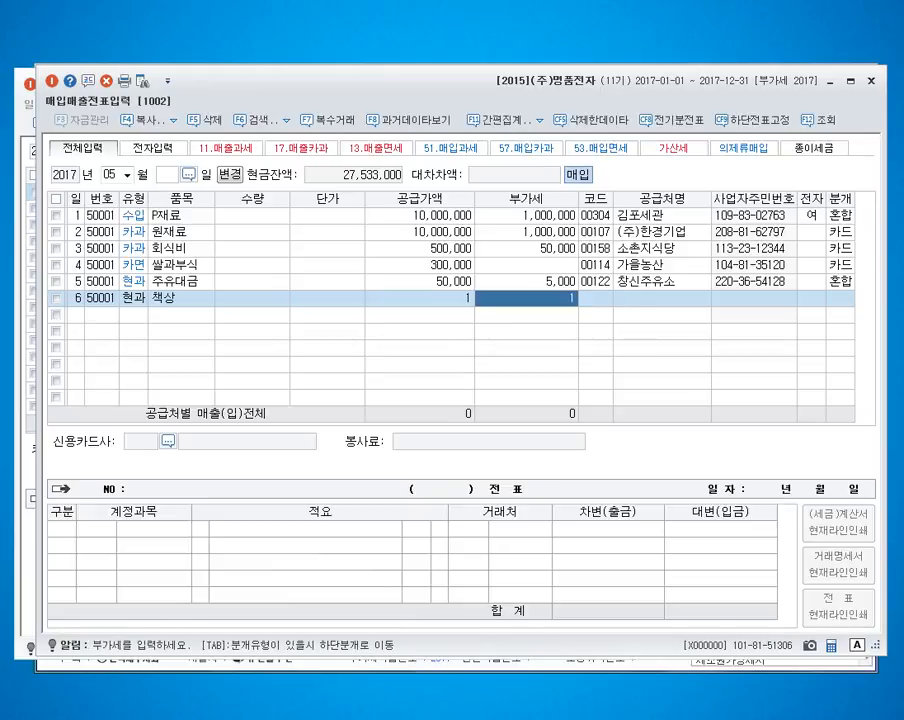
{"action": "key", "text": "space"}
{"action": "key", "text": "Return"}
{"action": "key", "text": "Left"}
{"action": "key", "text": "Left"}
{"action": "type", "text": "1500000"}
{"action": "key", "text": "Return"}
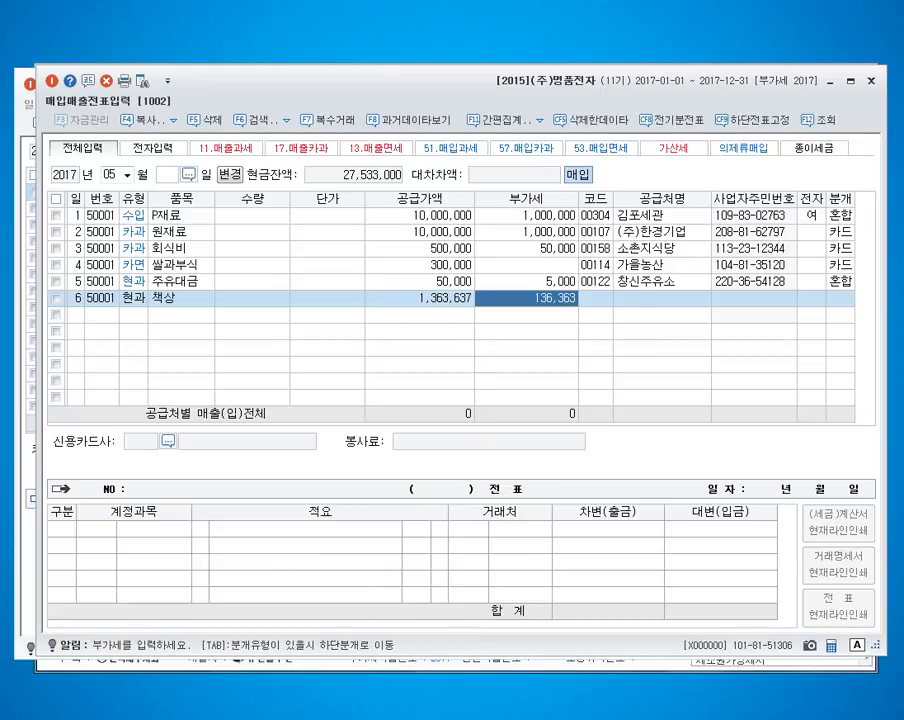
{"action": "key", "text": "Left"}
{"action": "key", "text": "Return"}
{"action": "key", "text": "space"}
{"action": "key", "text": "Return"}
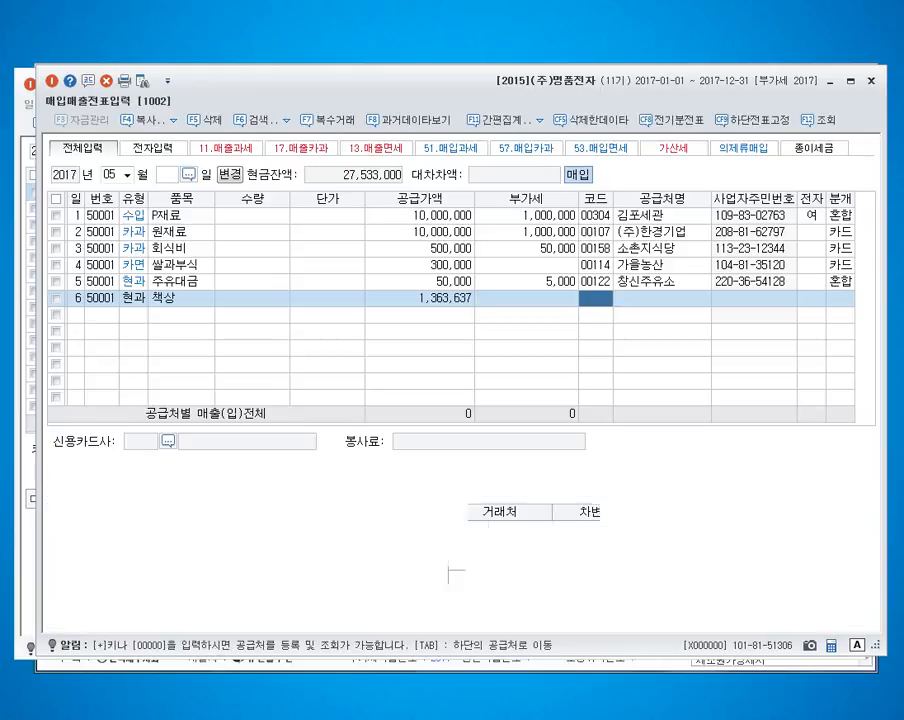
Step: Re-enter the May 6 purchase's VAT-inclusive amount as 1,650,000 to give a 1,500,000 supply amount and 150,000 VAT
{"action": "key", "text": "Left"}
{"action": "key", "text": "Left"}
{"action": "key", "text": "space"}
{"action": "type", "text": "1"}
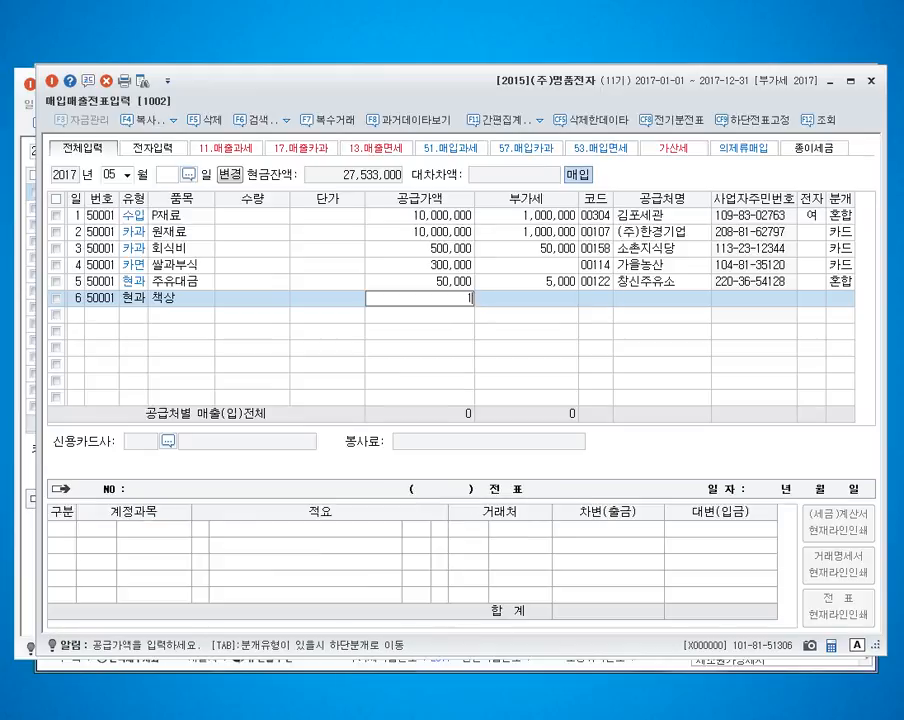
{"action": "type", "text": ",650,000"}
{"action": "key", "text": "Return"}
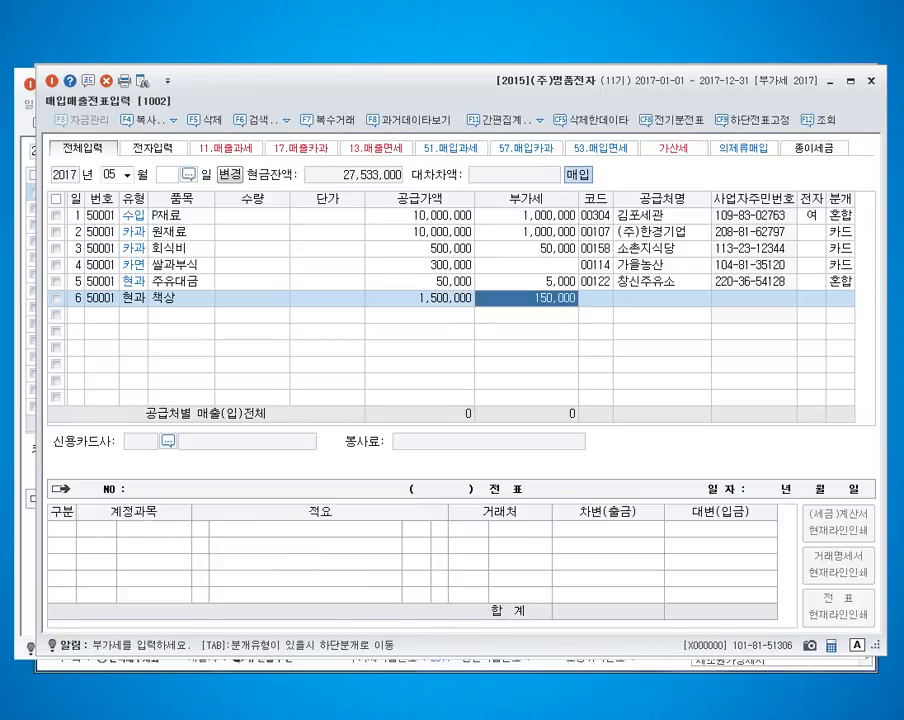
{"action": "key", "text": "Return"}
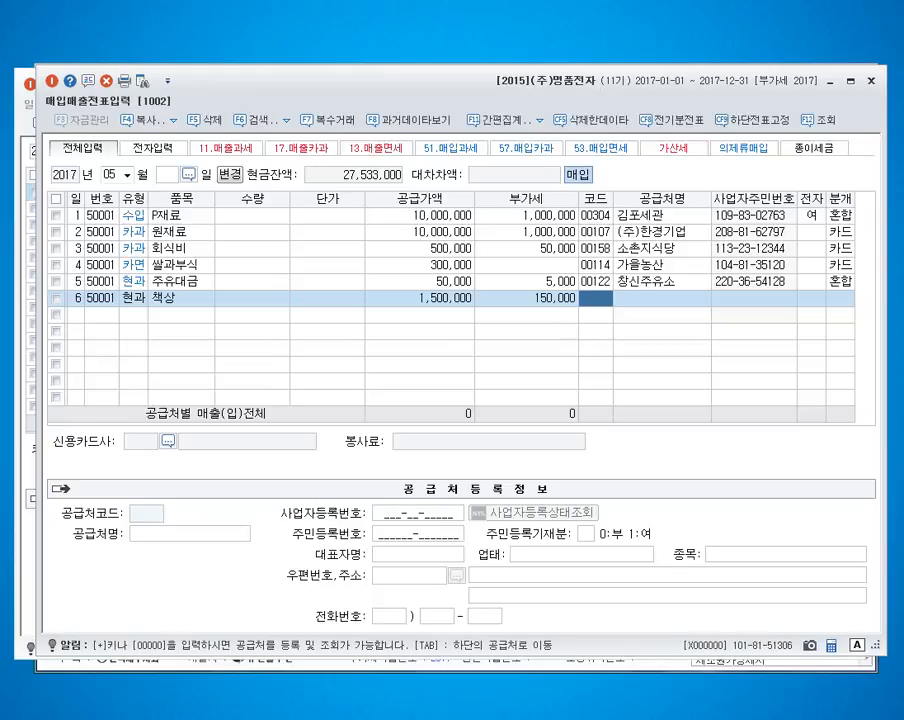
{"action": "key", "text": "Left"}
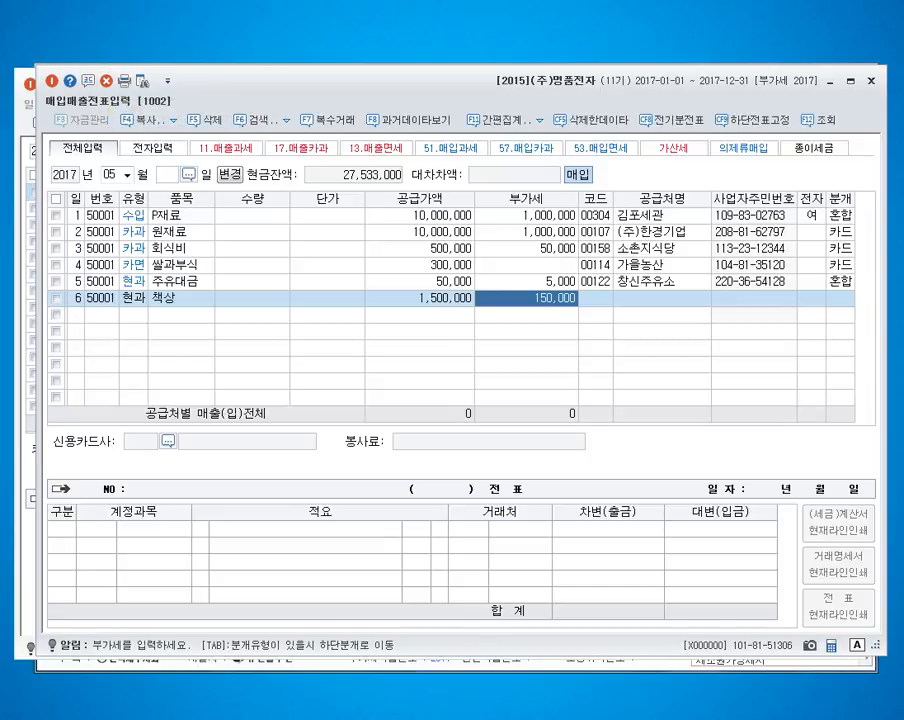
{"action": "key", "text": "Right"}
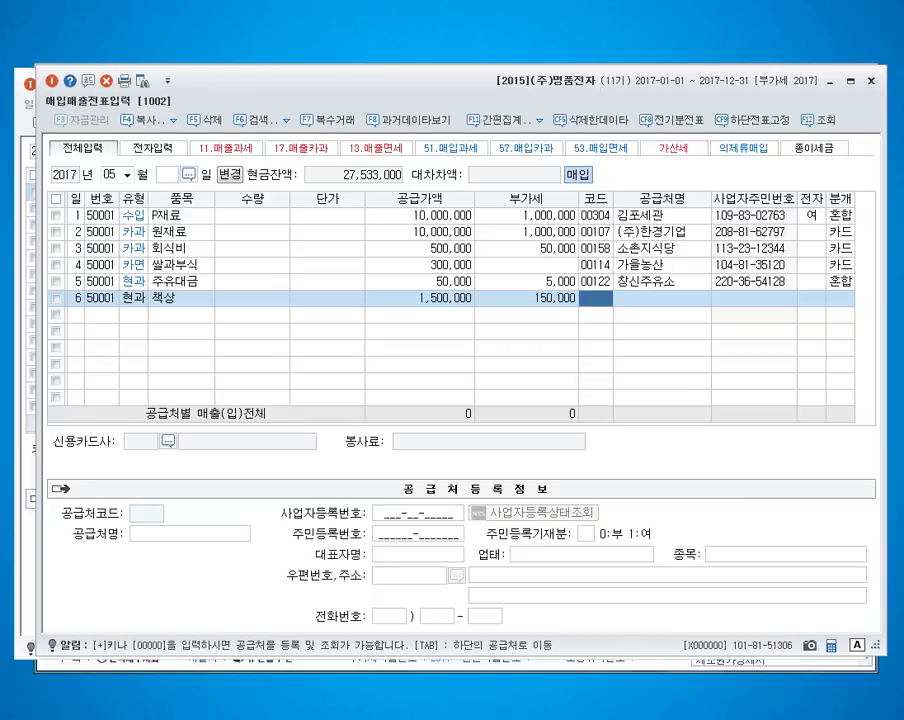
Step: Assign supplier 호평산업 and journal type 3 혼합 to the May 6 purchase
{"action": "type", "text": "창신"}
{"action": "key", "text": "Return"}
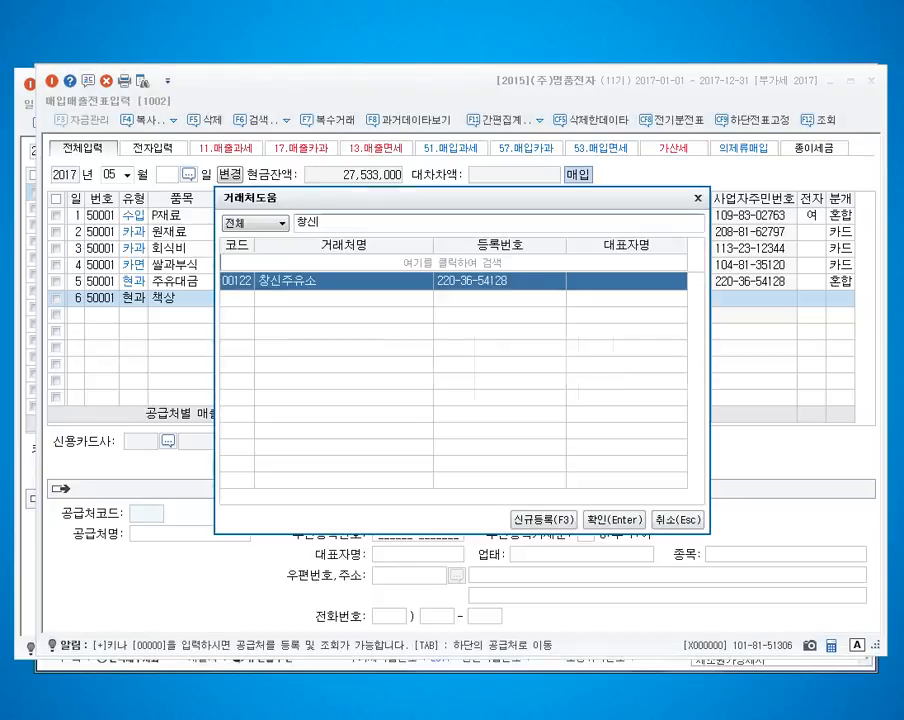
{"action": "key", "text": "BackSpace"}
{"action": "key", "text": "BackSpace"}
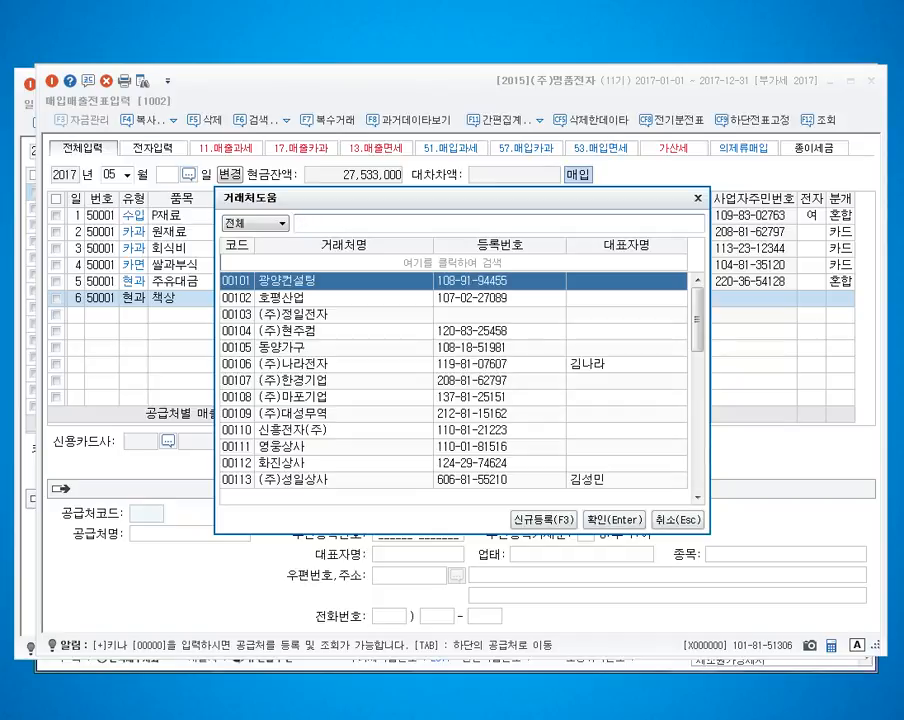
{"action": "type", "text": "호"}
{"action": "key", "text": "Return"}
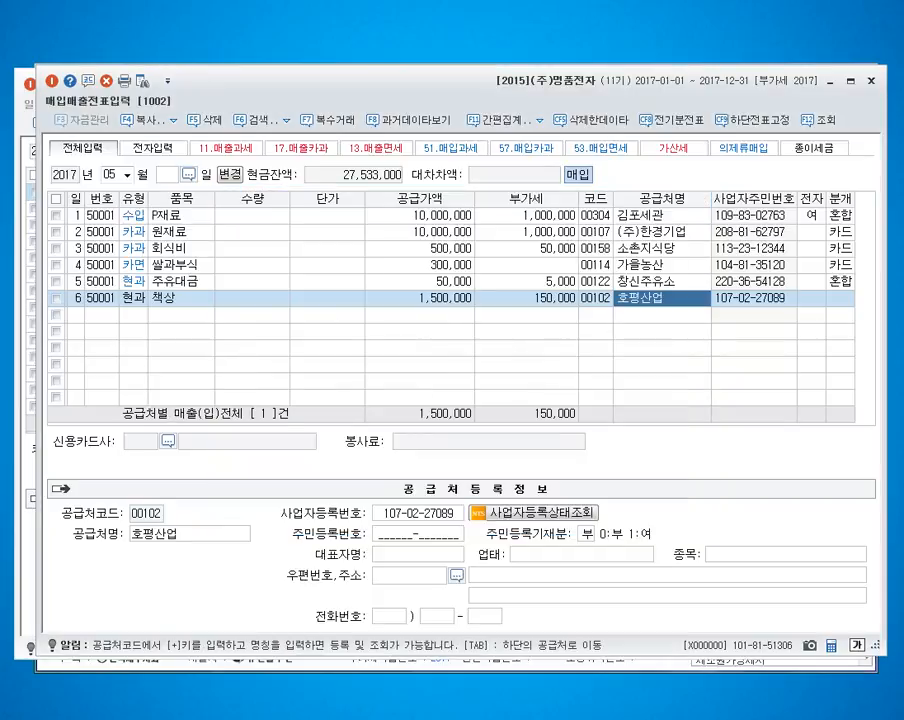
{"action": "key", "text": "Return"}
{"action": "type", "text": "3"}
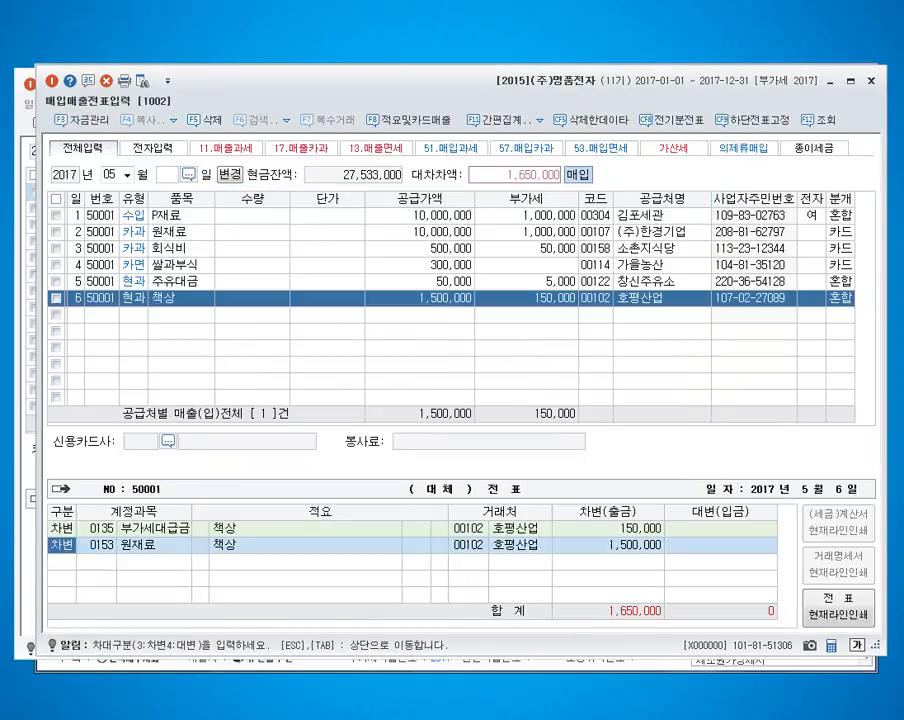
{"action": "type", "text": "212"}
Step: Journalize the May 6 purchase with debit account 0212 비품 and a credit line for 0101 현금
{"action": "key", "text": "Return"}
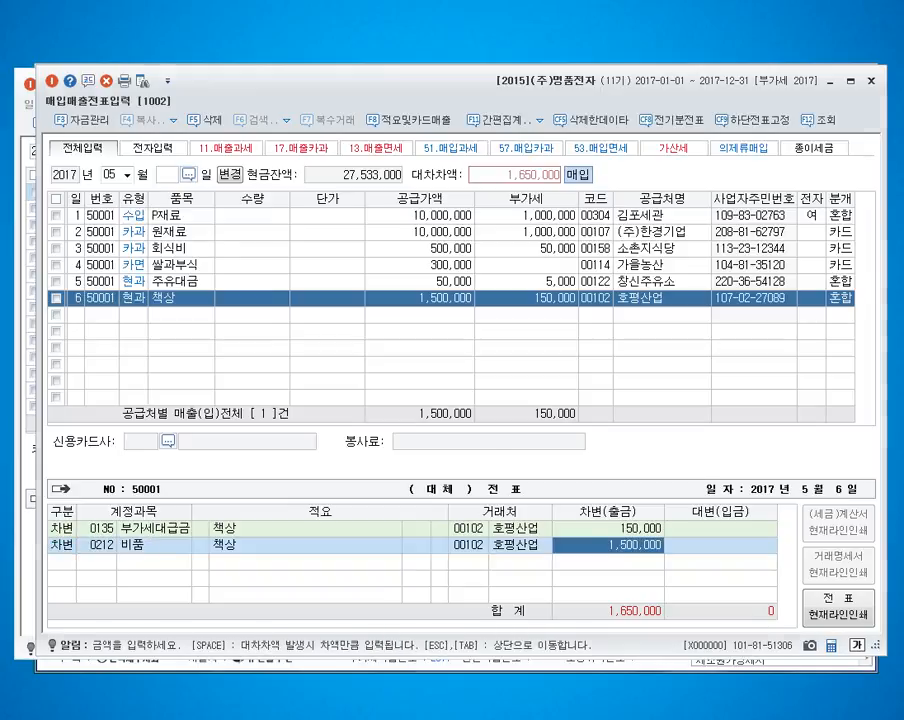
{"action": "key", "text": "Return"}
{"action": "key", "text": "Tab"}
{"action": "type", "text": "4"}
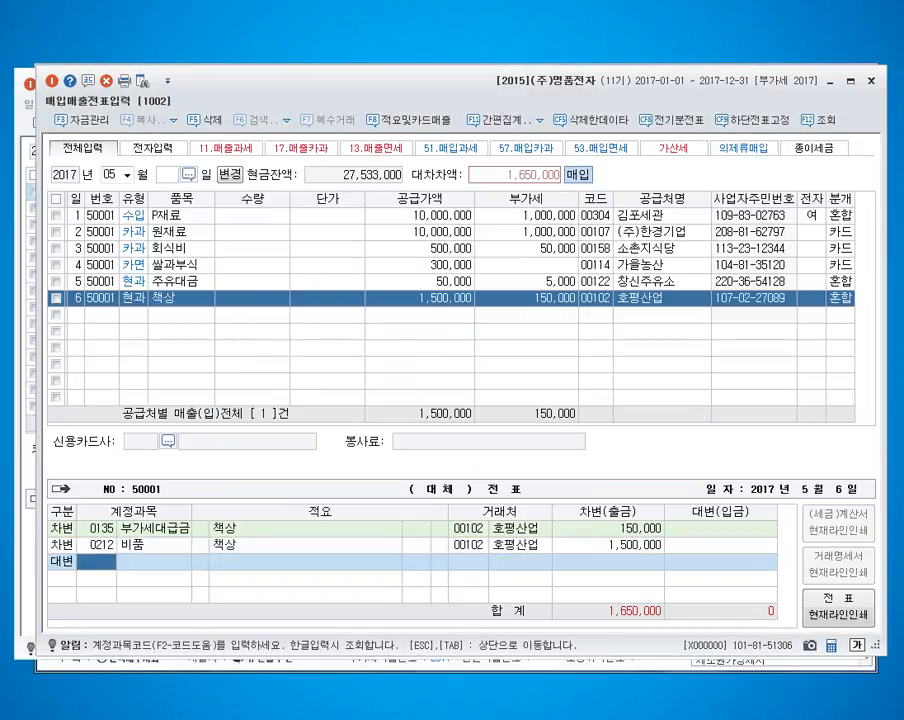
{"action": "type", "text": "101"}
{"action": "key", "text": "Return"}
{"action": "key", "text": "Return"}
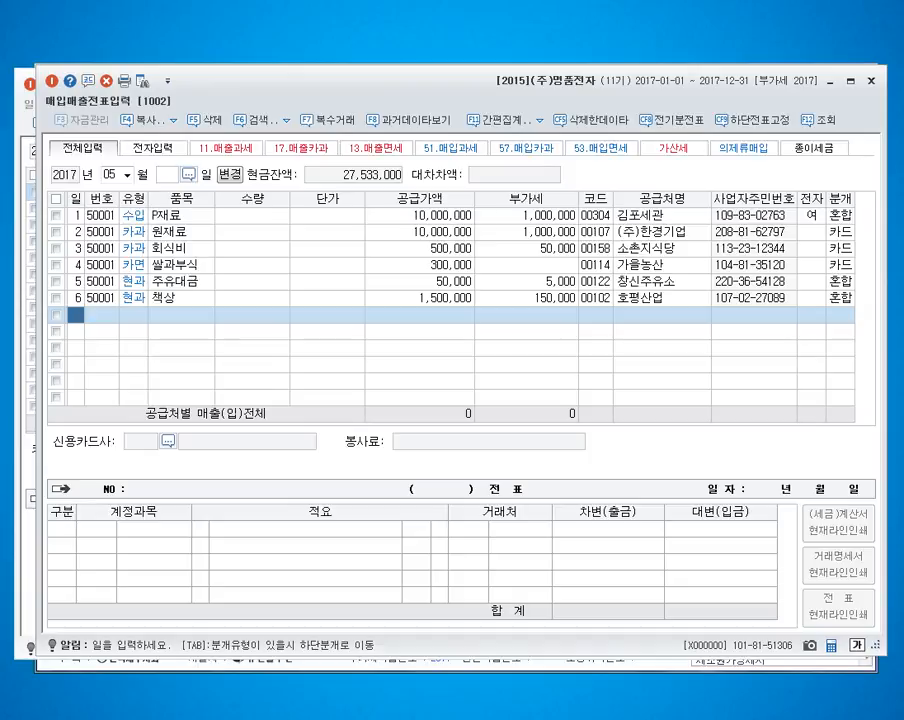
Step: Enter a May 7 type 62 현면 purchase of 이천쌀 with a supply amount of 1,200,000
{"action": "type", "text": "7"}
{"action": "key", "text": "Return"}
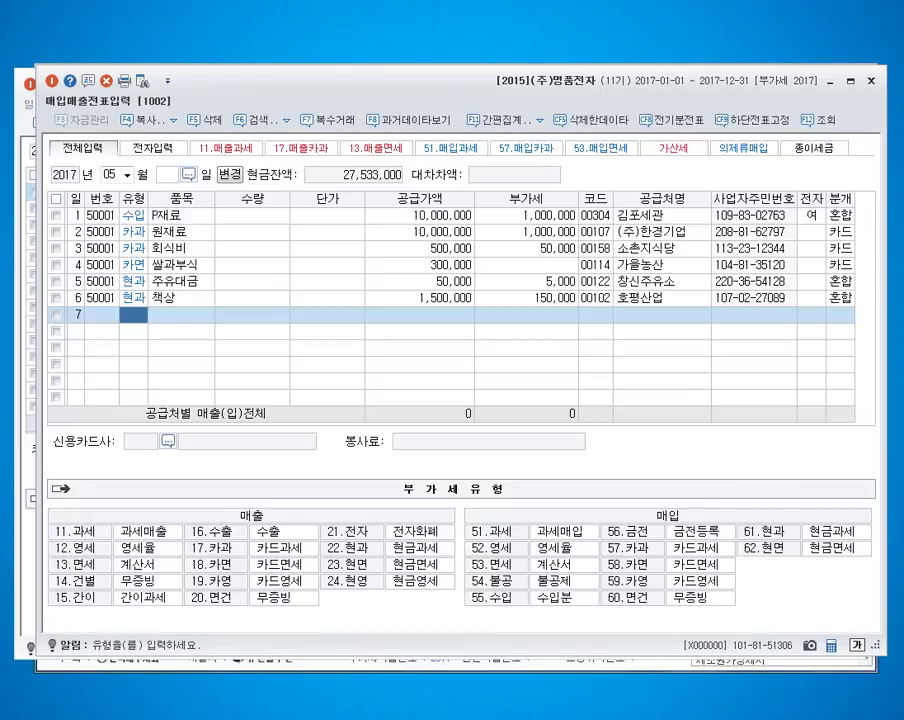
{"action": "type", "text": "62"}
{"action": "key", "text": "Return"}
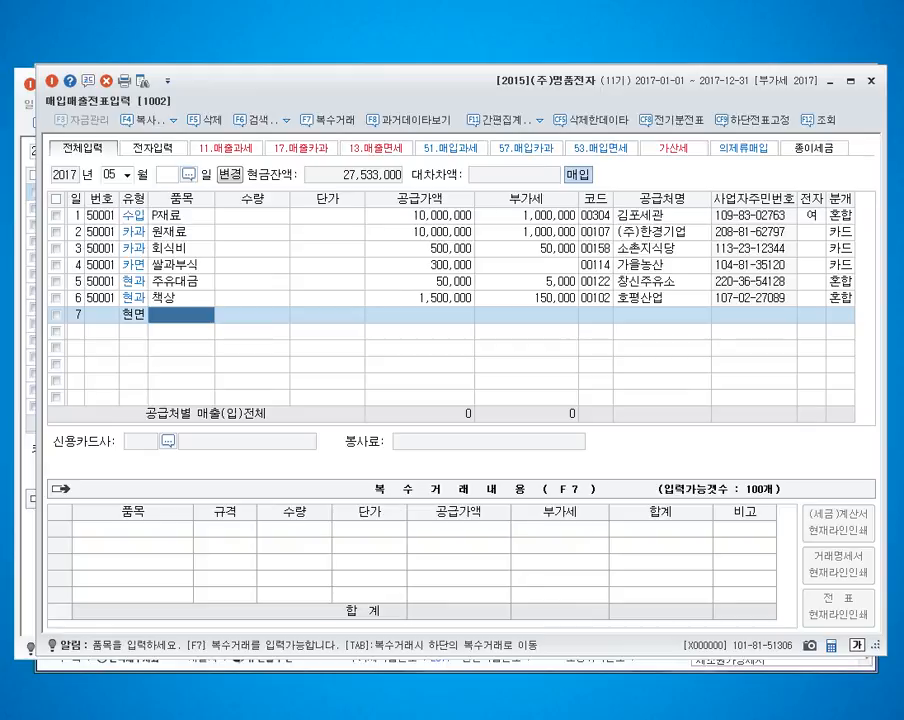
{"action": "type", "text": "이천쌀"}
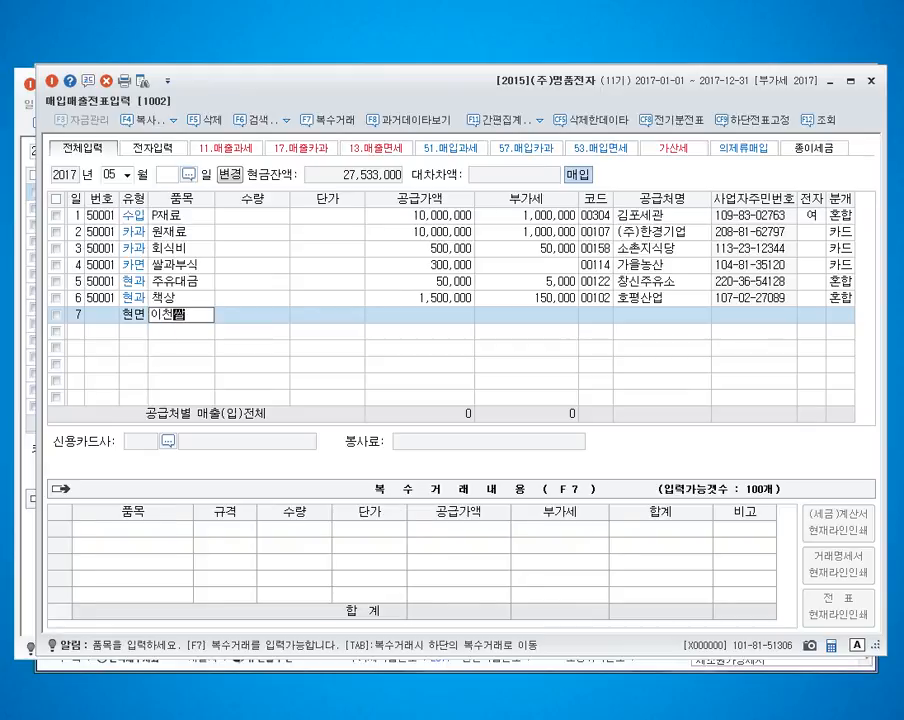
{"action": "key", "text": "Return"}
{"action": "type", "text": "1200000"}
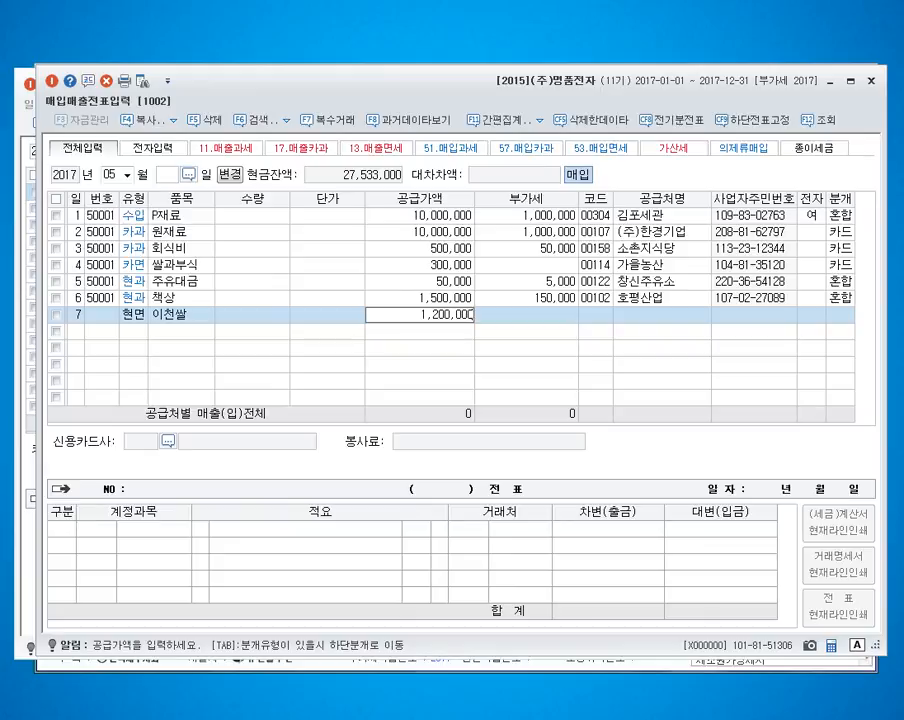
{"action": "key", "text": "Return"}
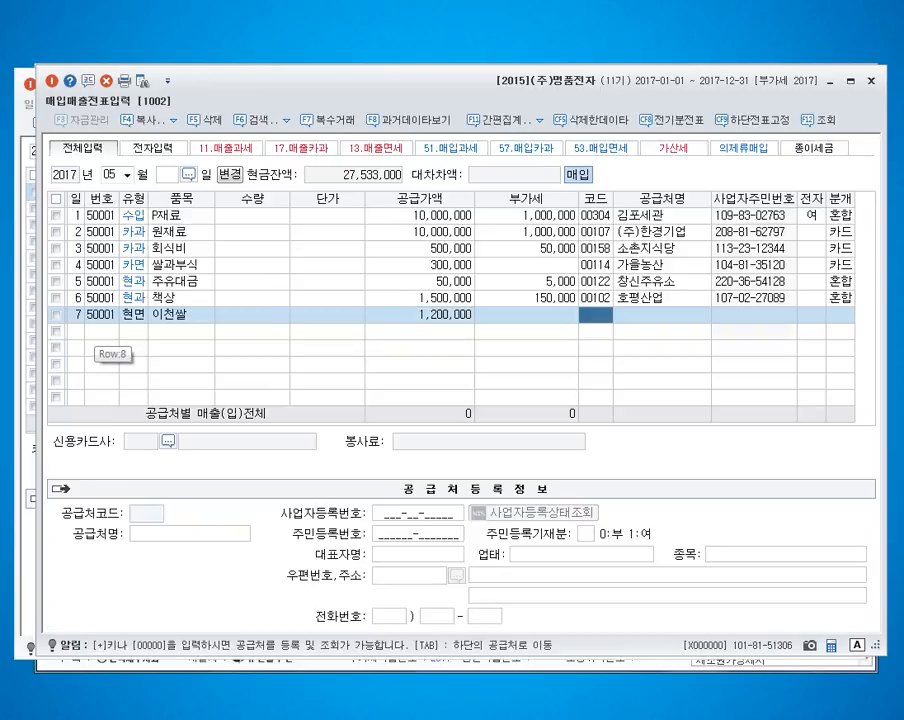
Step: Assign supplier 가을농산 and journal type 3 혼합 to the May 7 purchase
{"action": "type", "text": "가을"}
{"action": "key", "text": "Return"}
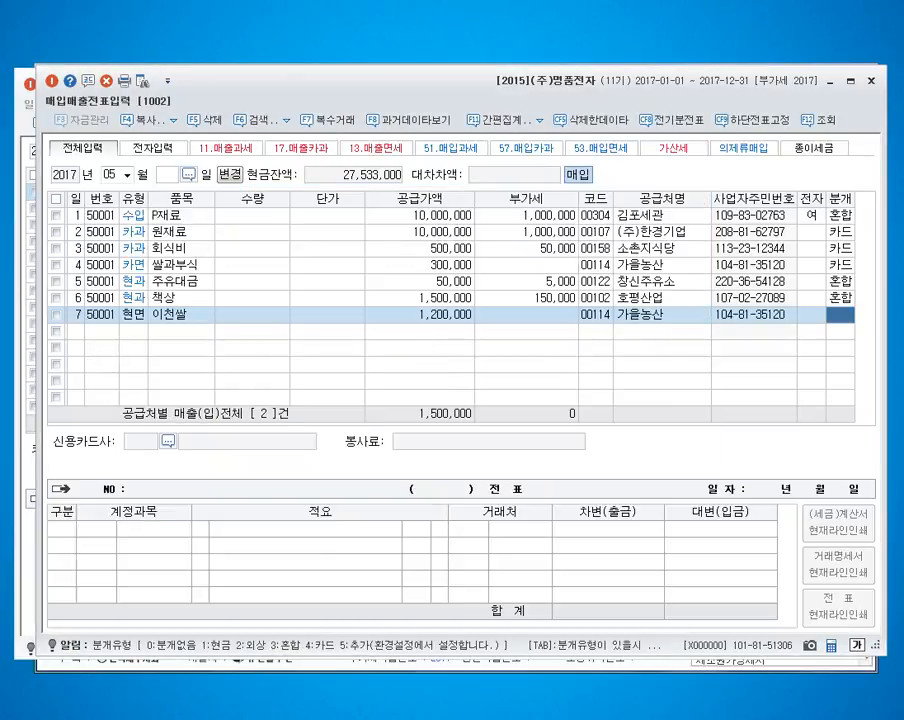
{"action": "type", "text": "3"}
{"action": "key", "text": "Return"}
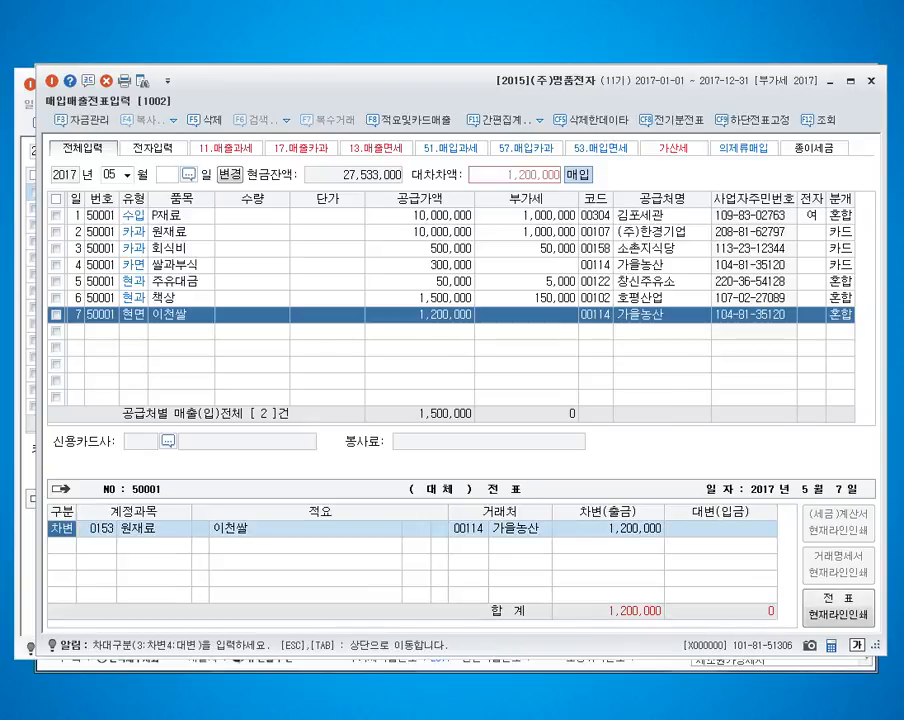
Step: Journalize the May 7 purchase with debit account 0511 복리후생비 and a 1,200,000 credit line for 0101 현금
{"action": "key", "text": "Return"}
{"action": "type", "text": "0511"}
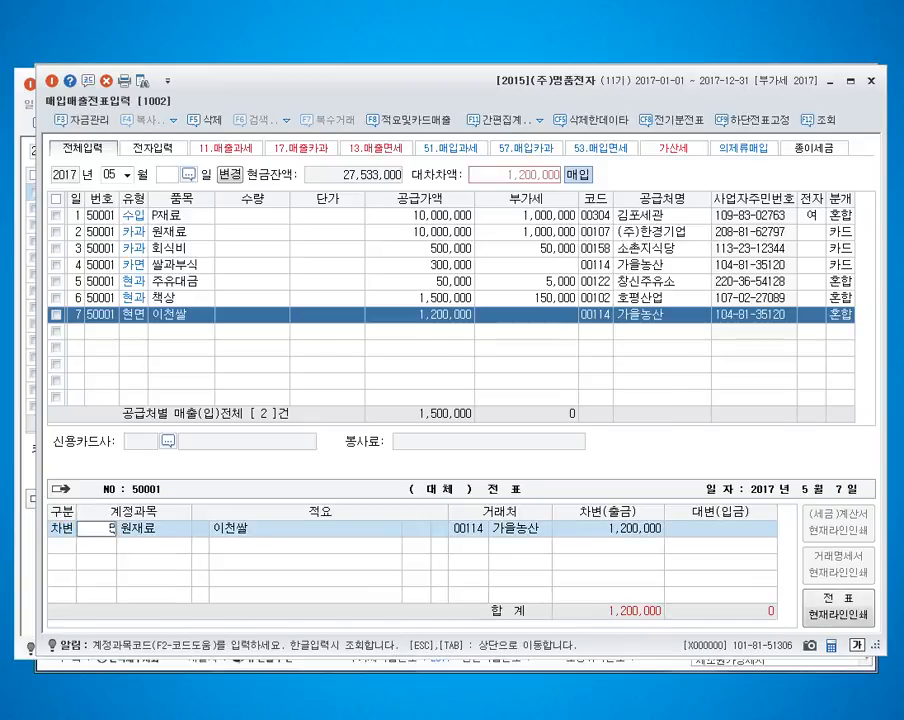
{"action": "key", "text": "Return"}
{"action": "key", "text": "Return"}
{"action": "type", "text": "0101"}
{"action": "key", "text": "Return"}
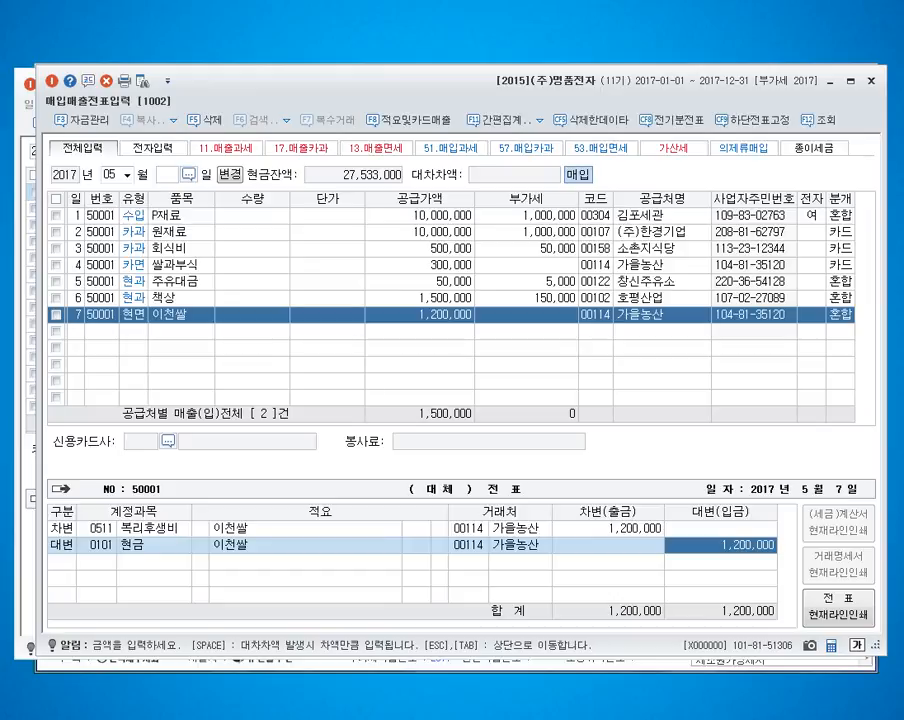